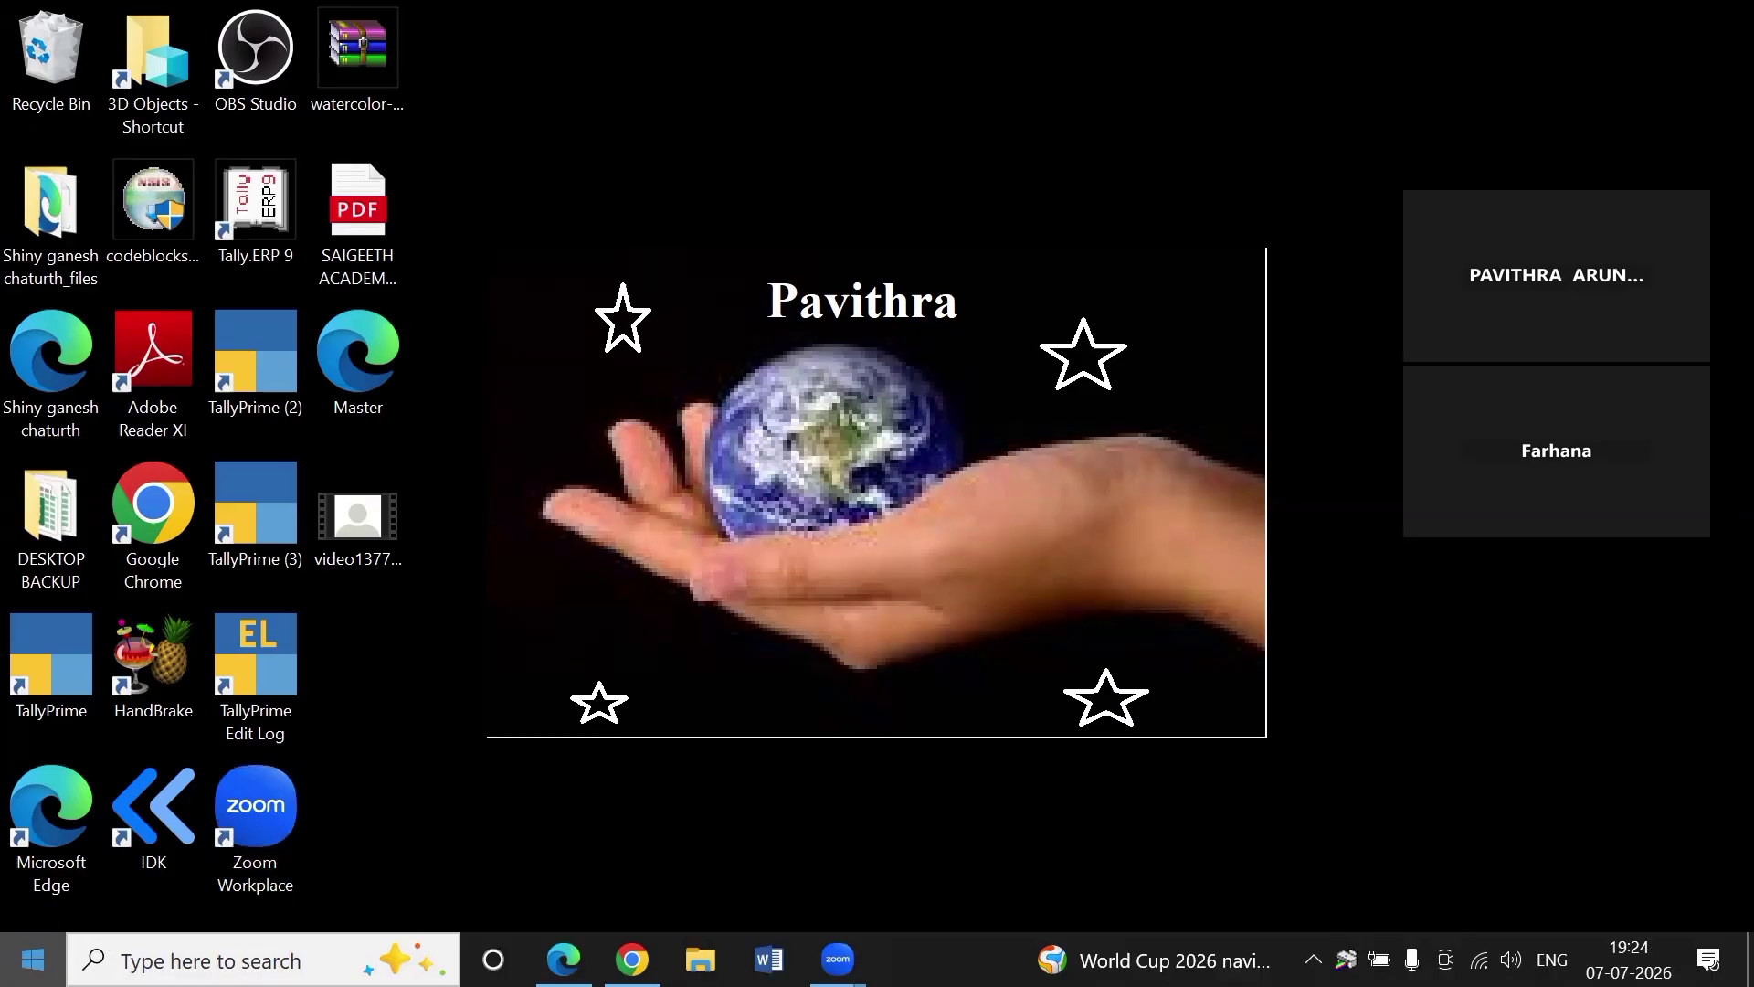
Find and launch Notepad from the Windows search, and move its window toward the upper-left part of the desktop.
click(33, 959)
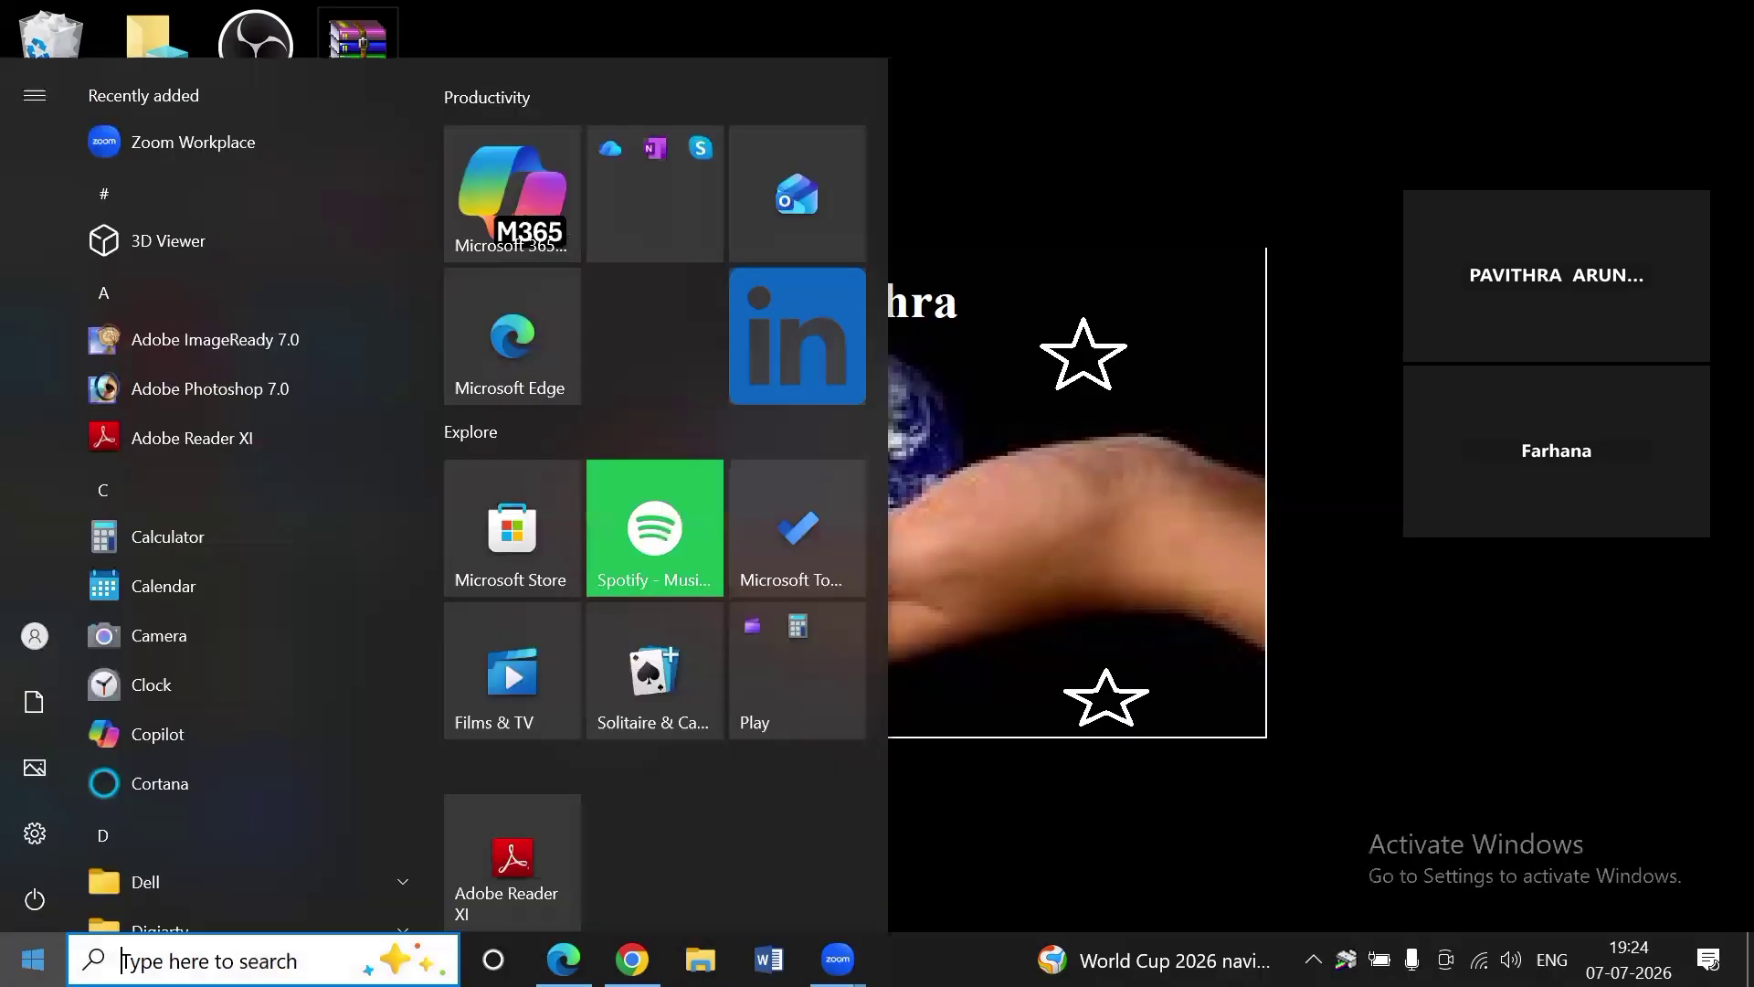
click(177, 960)
text(no)
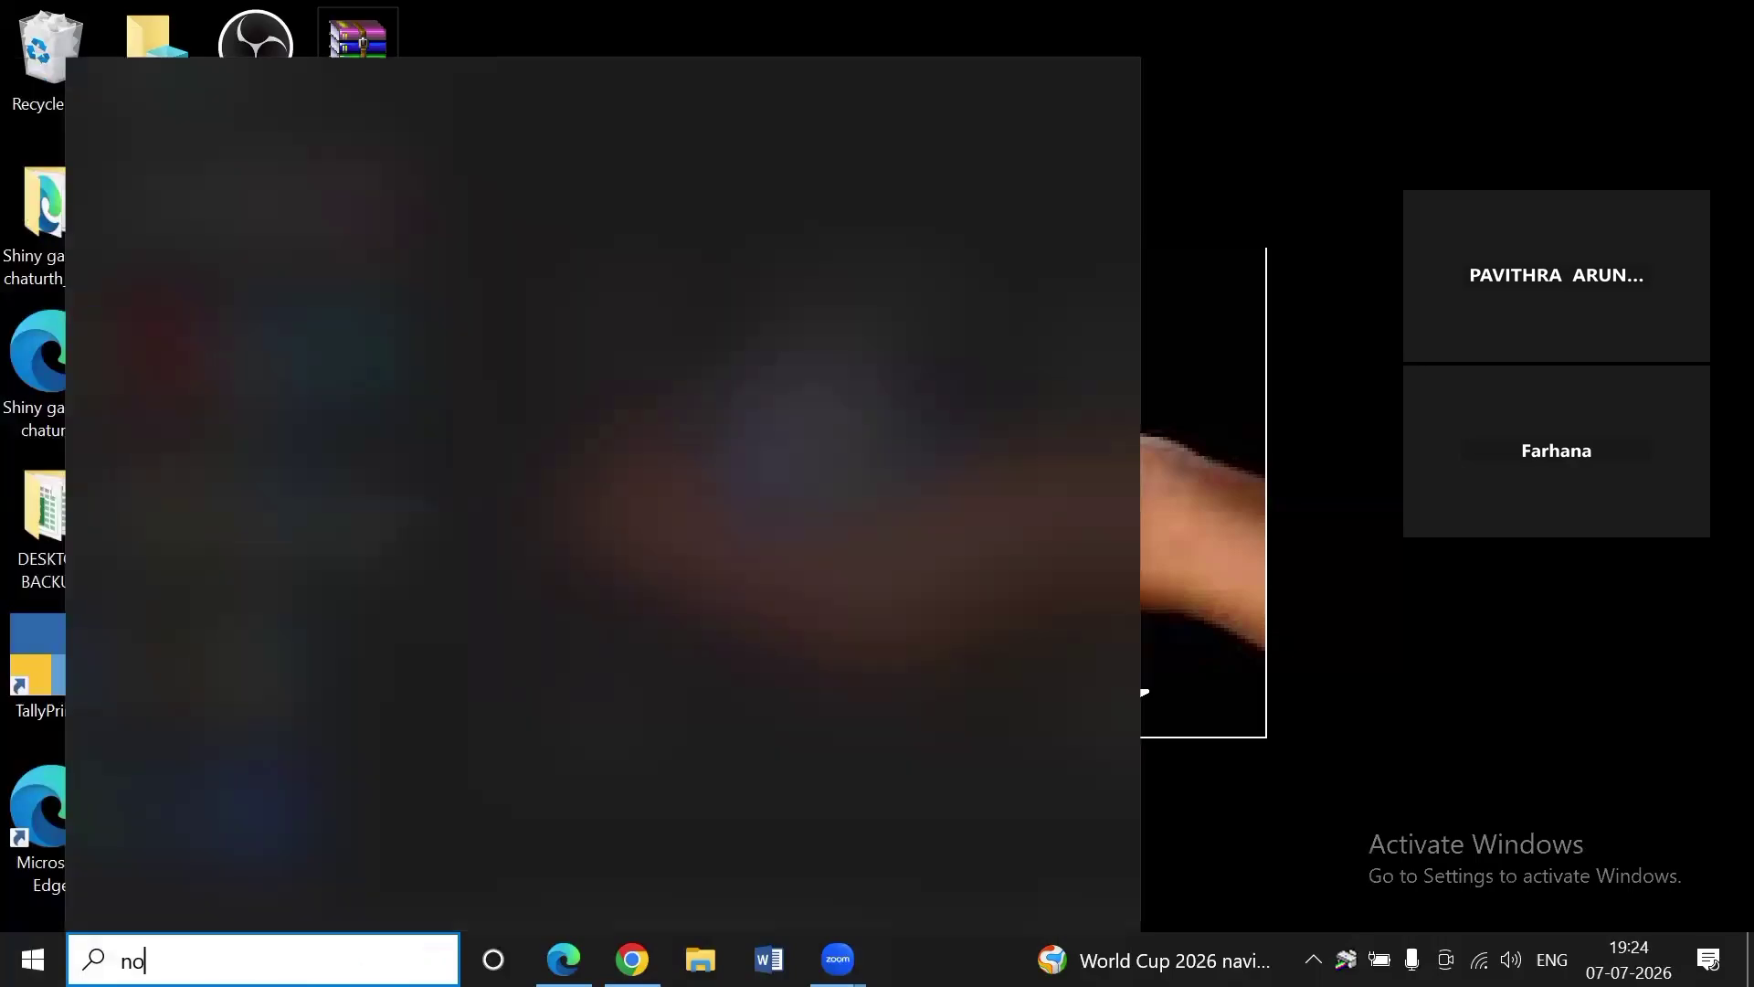
text(te)
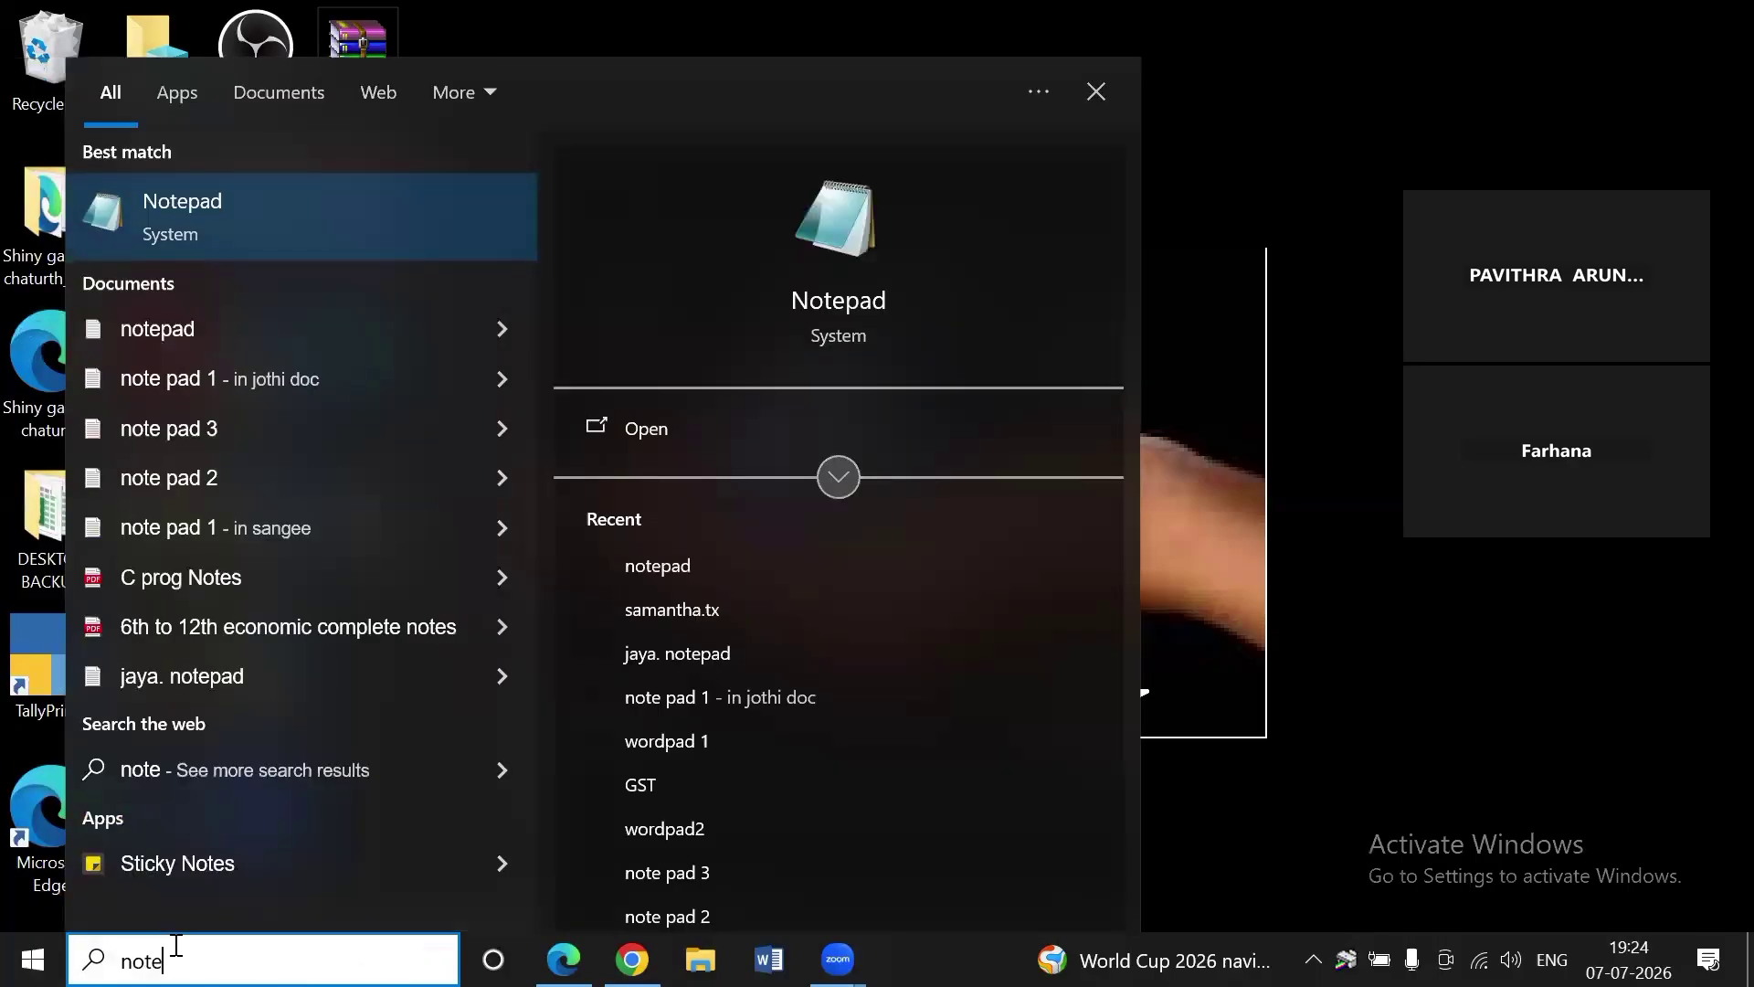
text(pad)
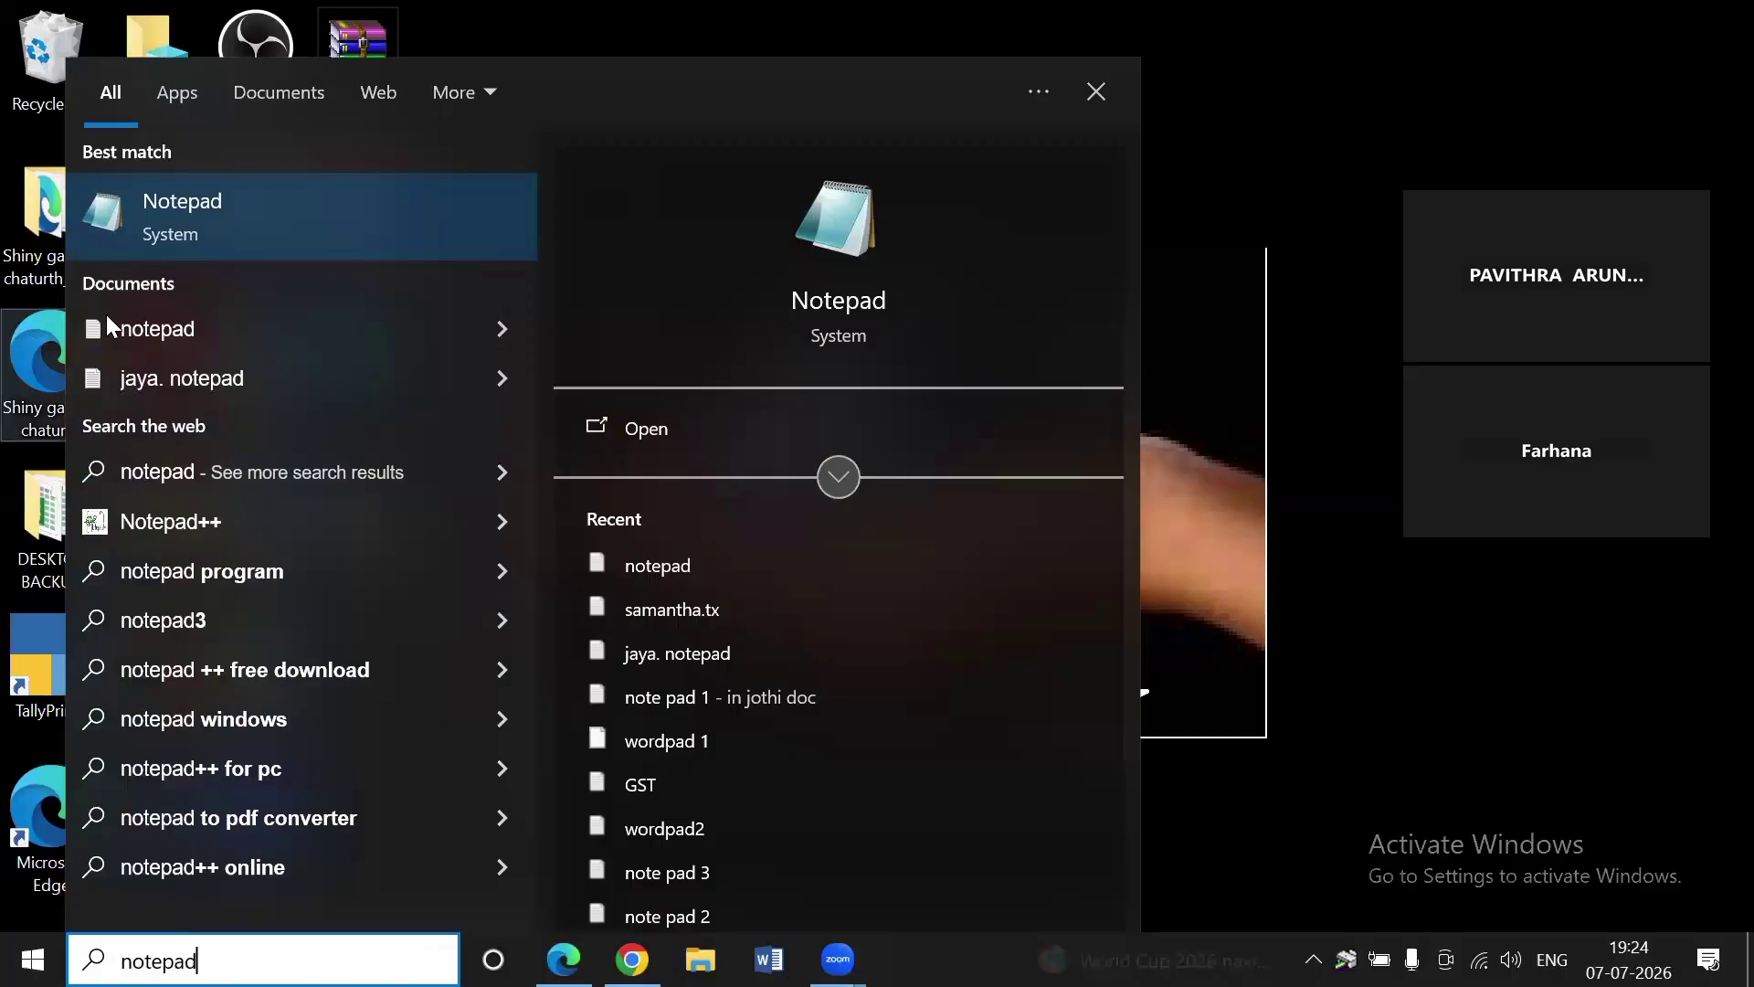
click(281, 205)
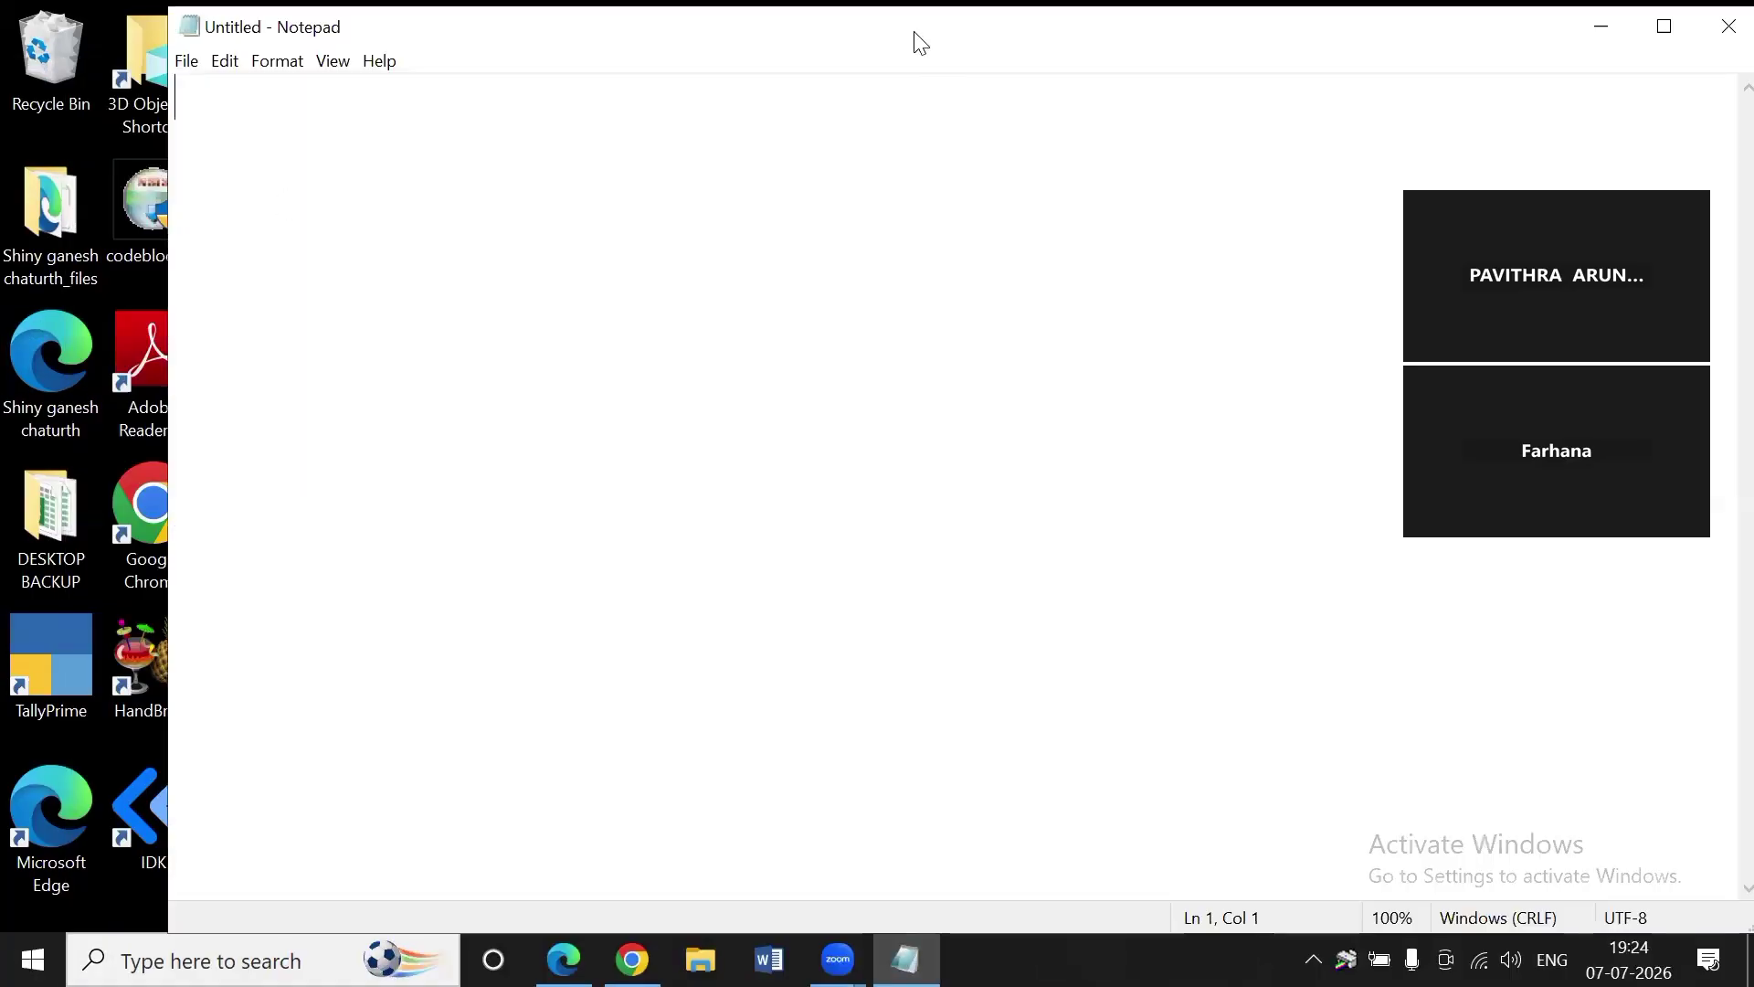
drag(340, 26, 203, 39)
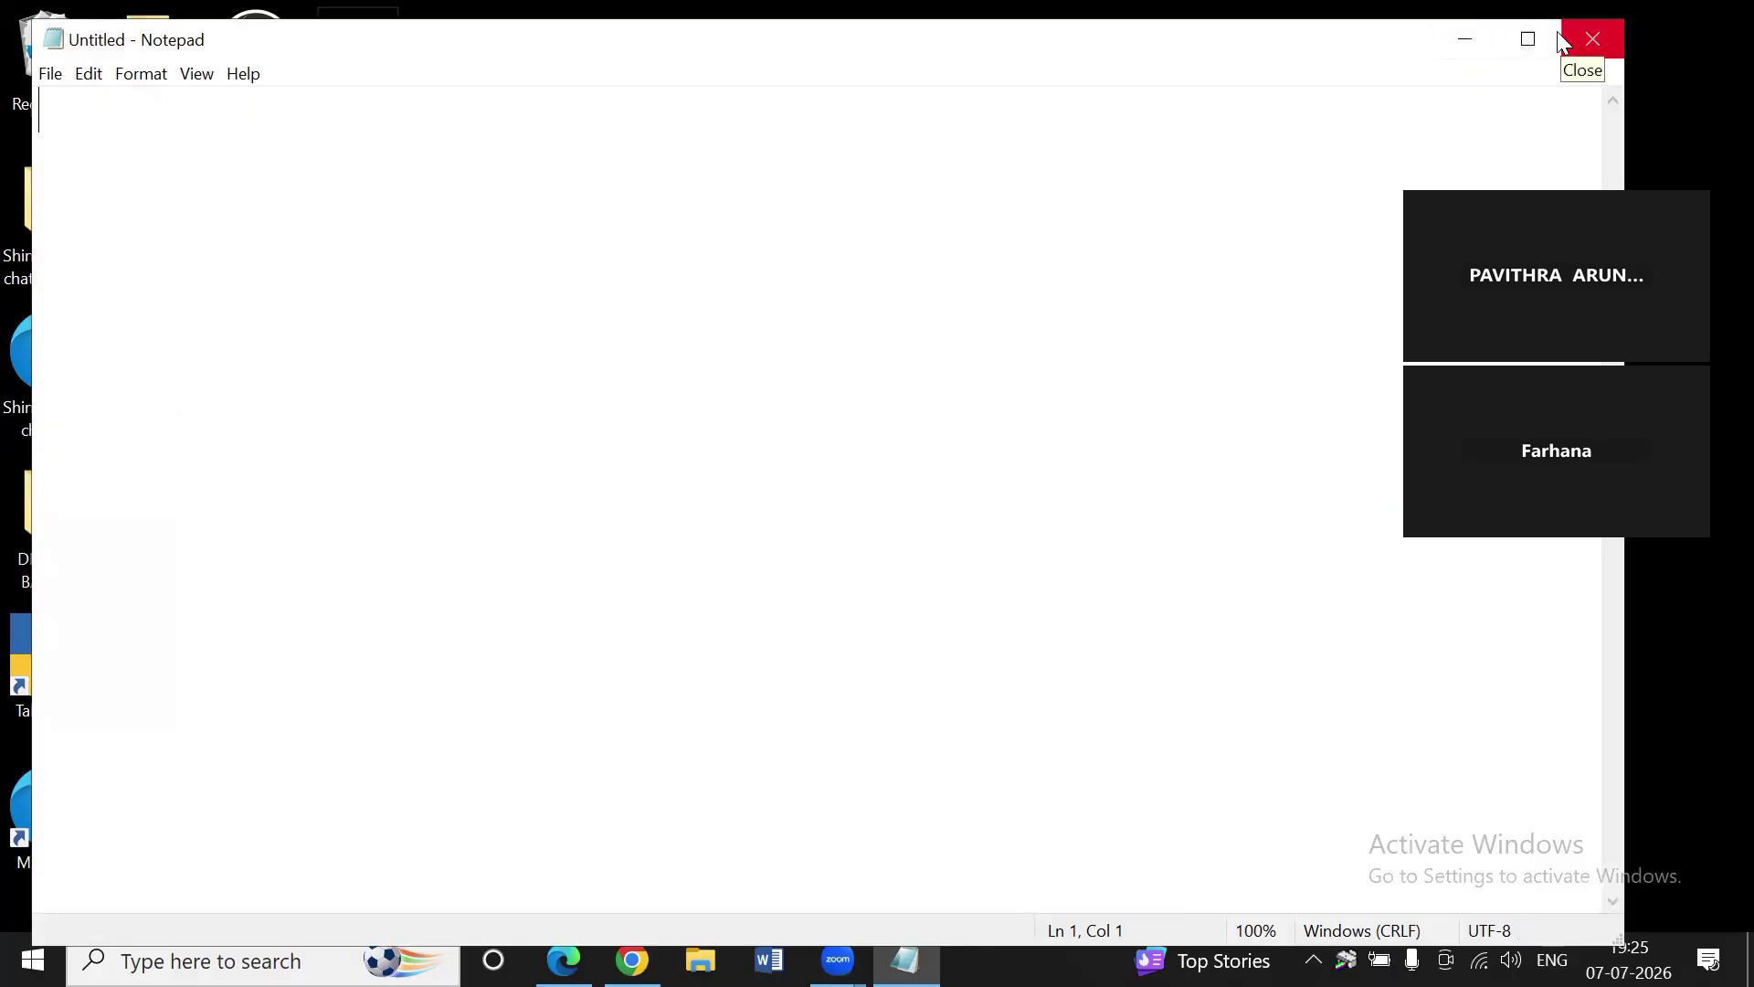
click(62, 80)
mouse_move(97, 77)
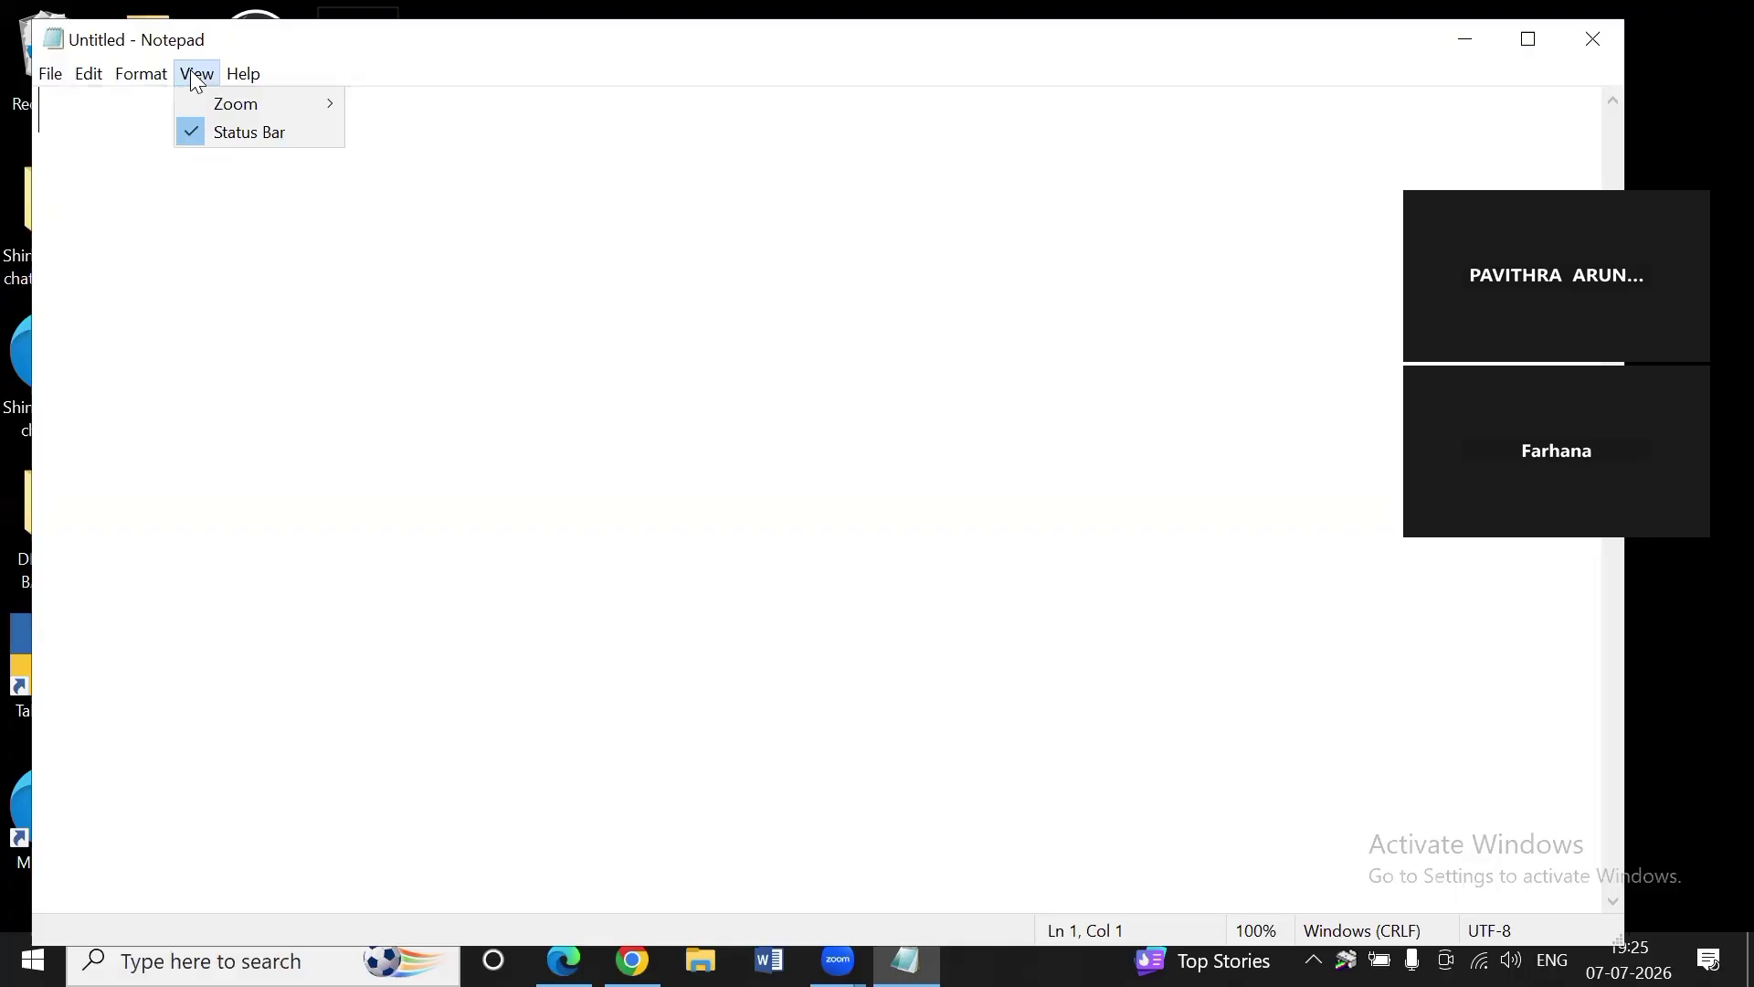
click(197, 80)
click(55, 80)
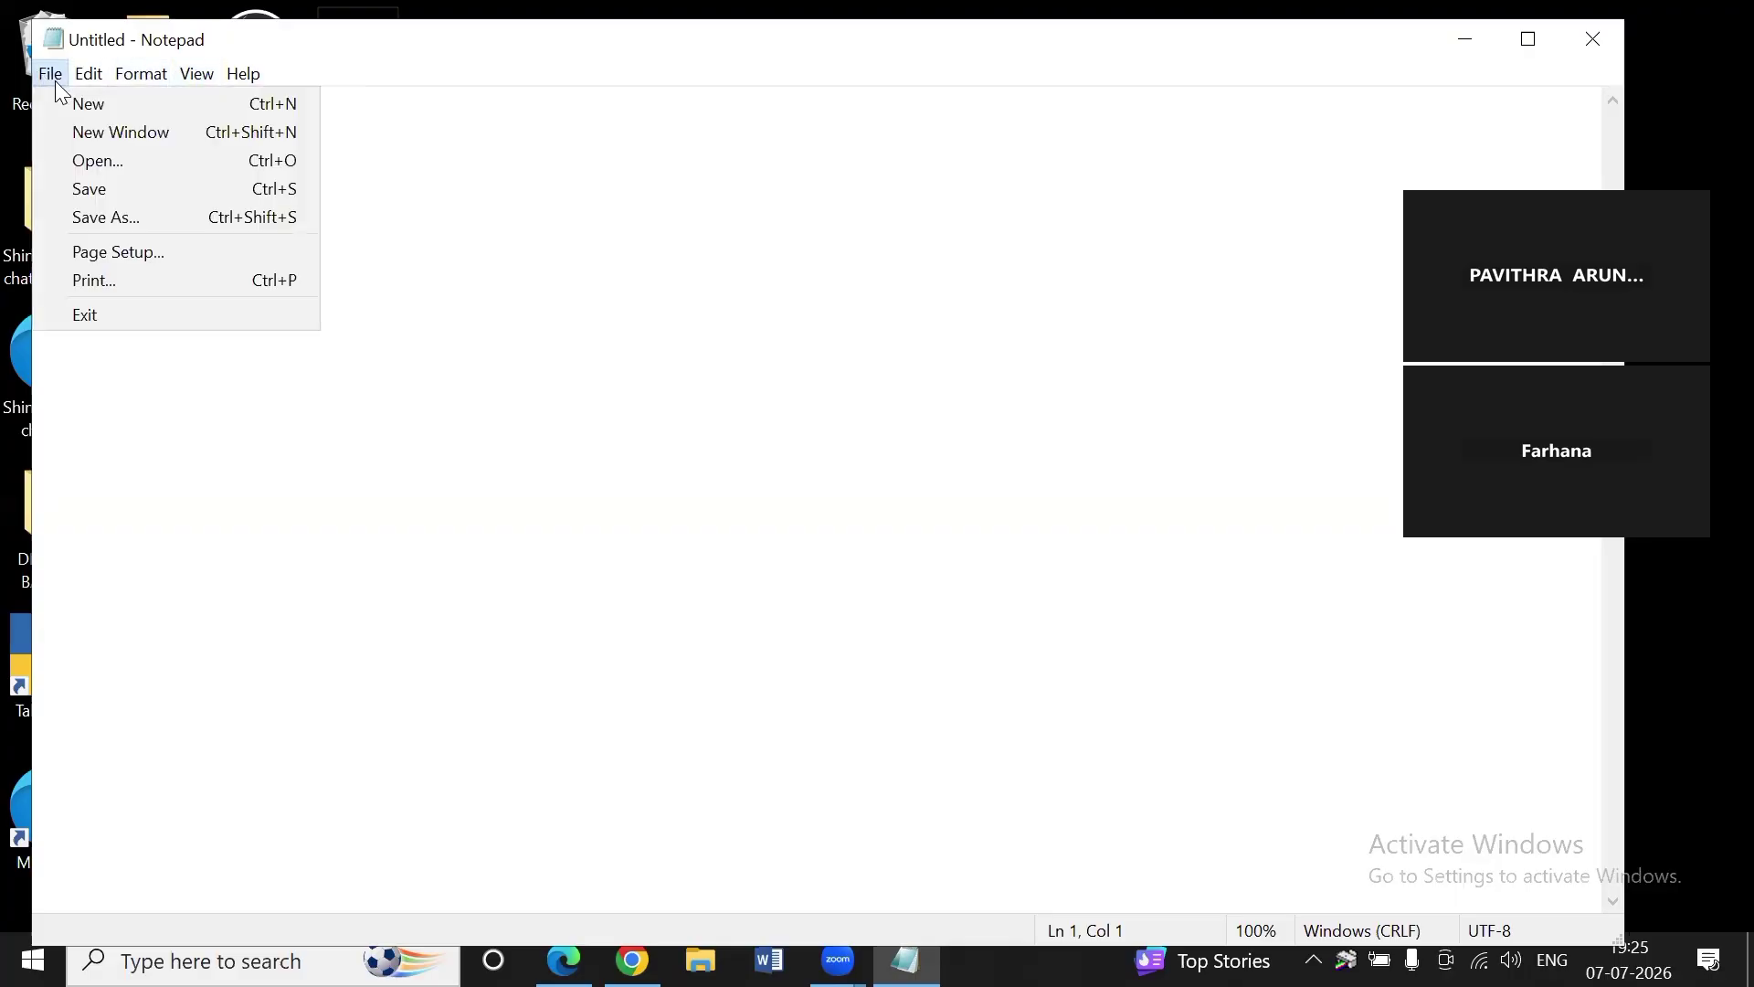
mouse_move(87, 84)
click(678, 569)
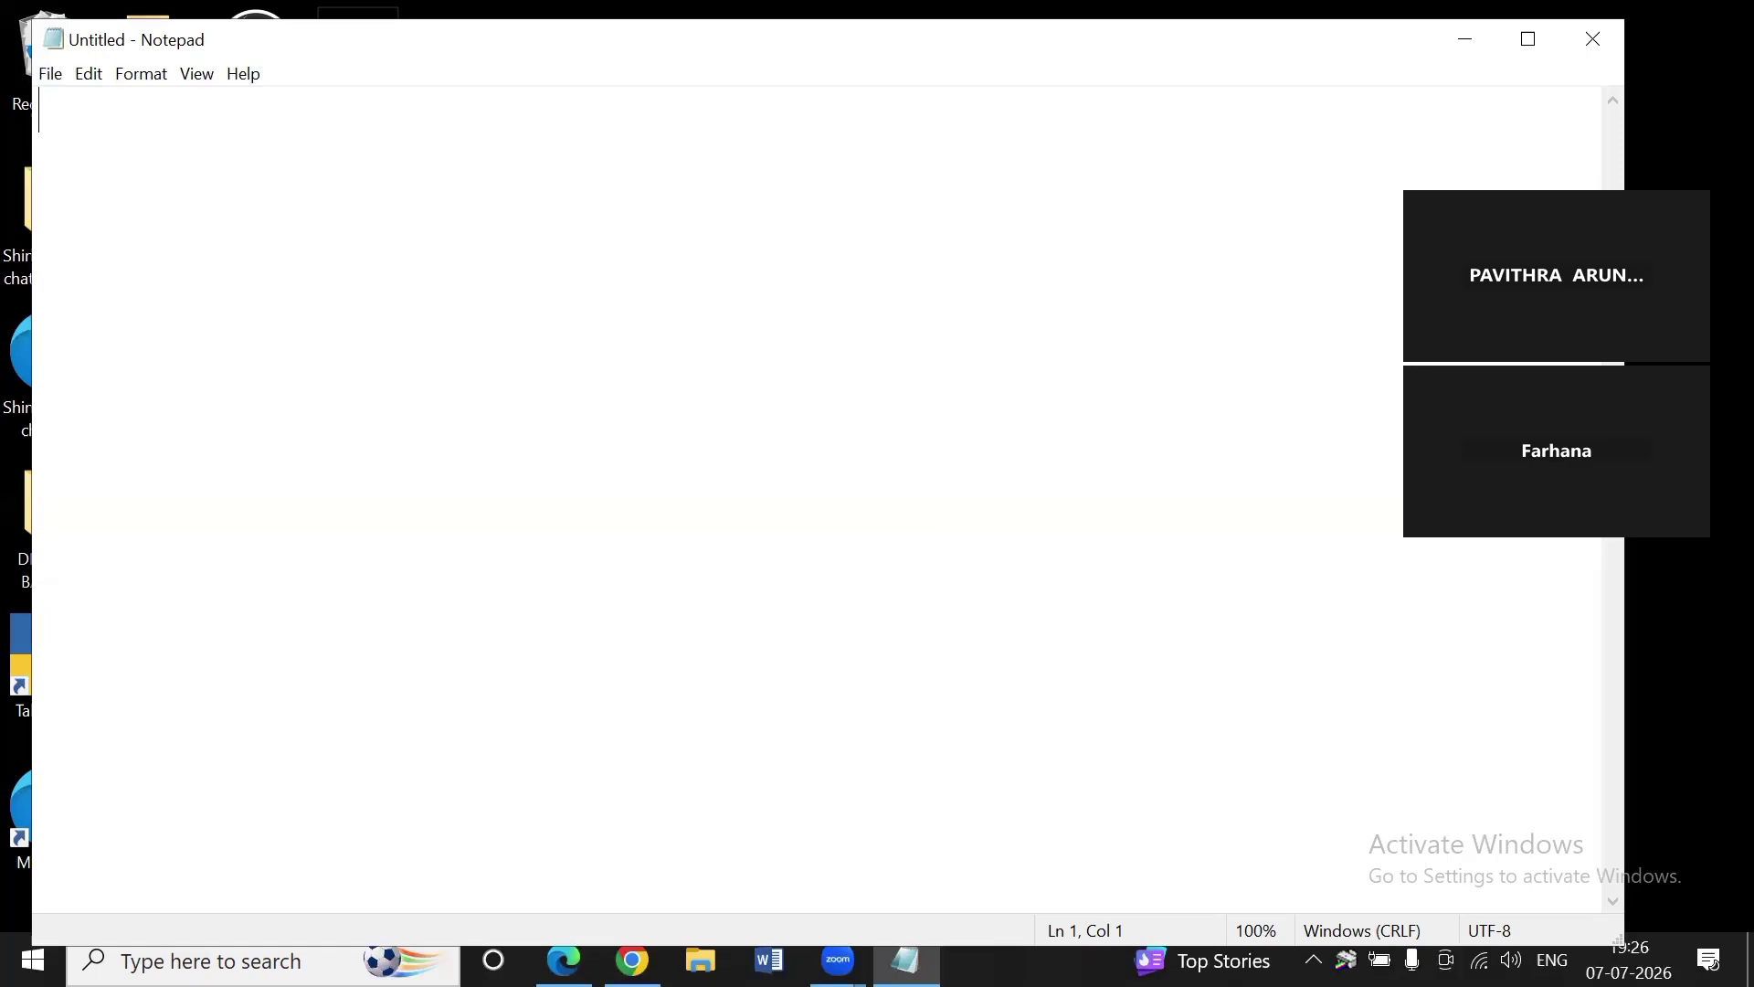
Find and launch the Paint app from the Windows search.
click(33, 960)
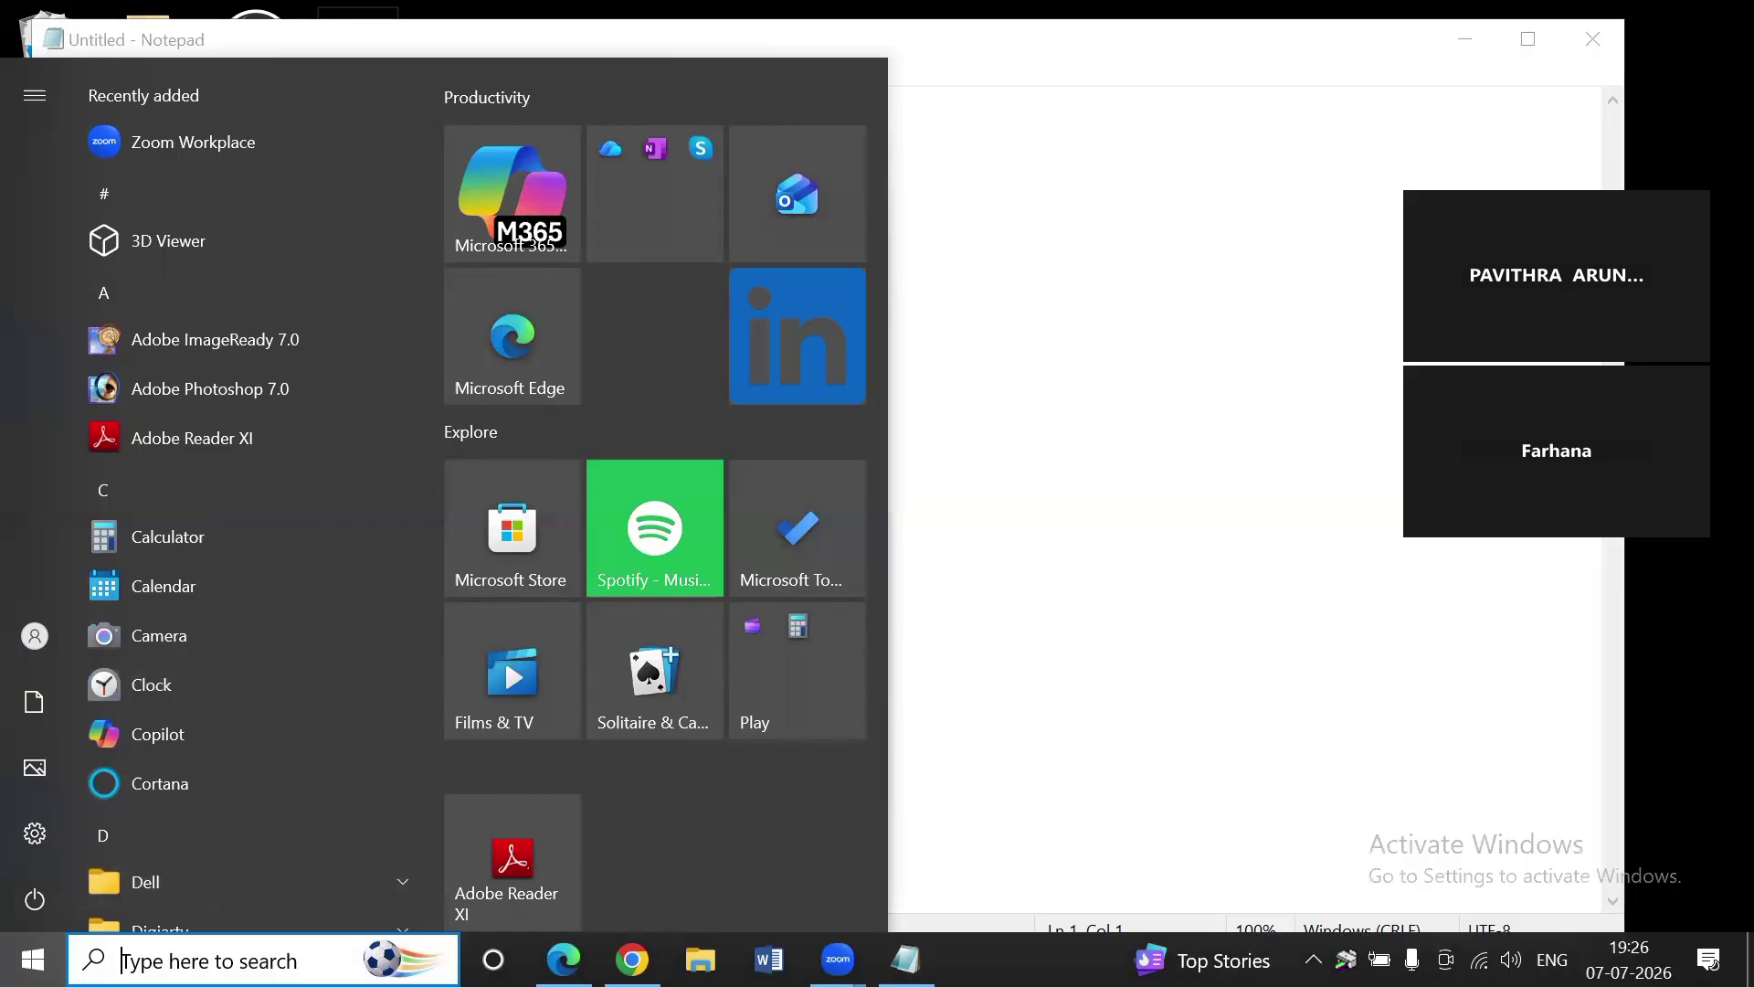
click(164, 954)
text(paint)
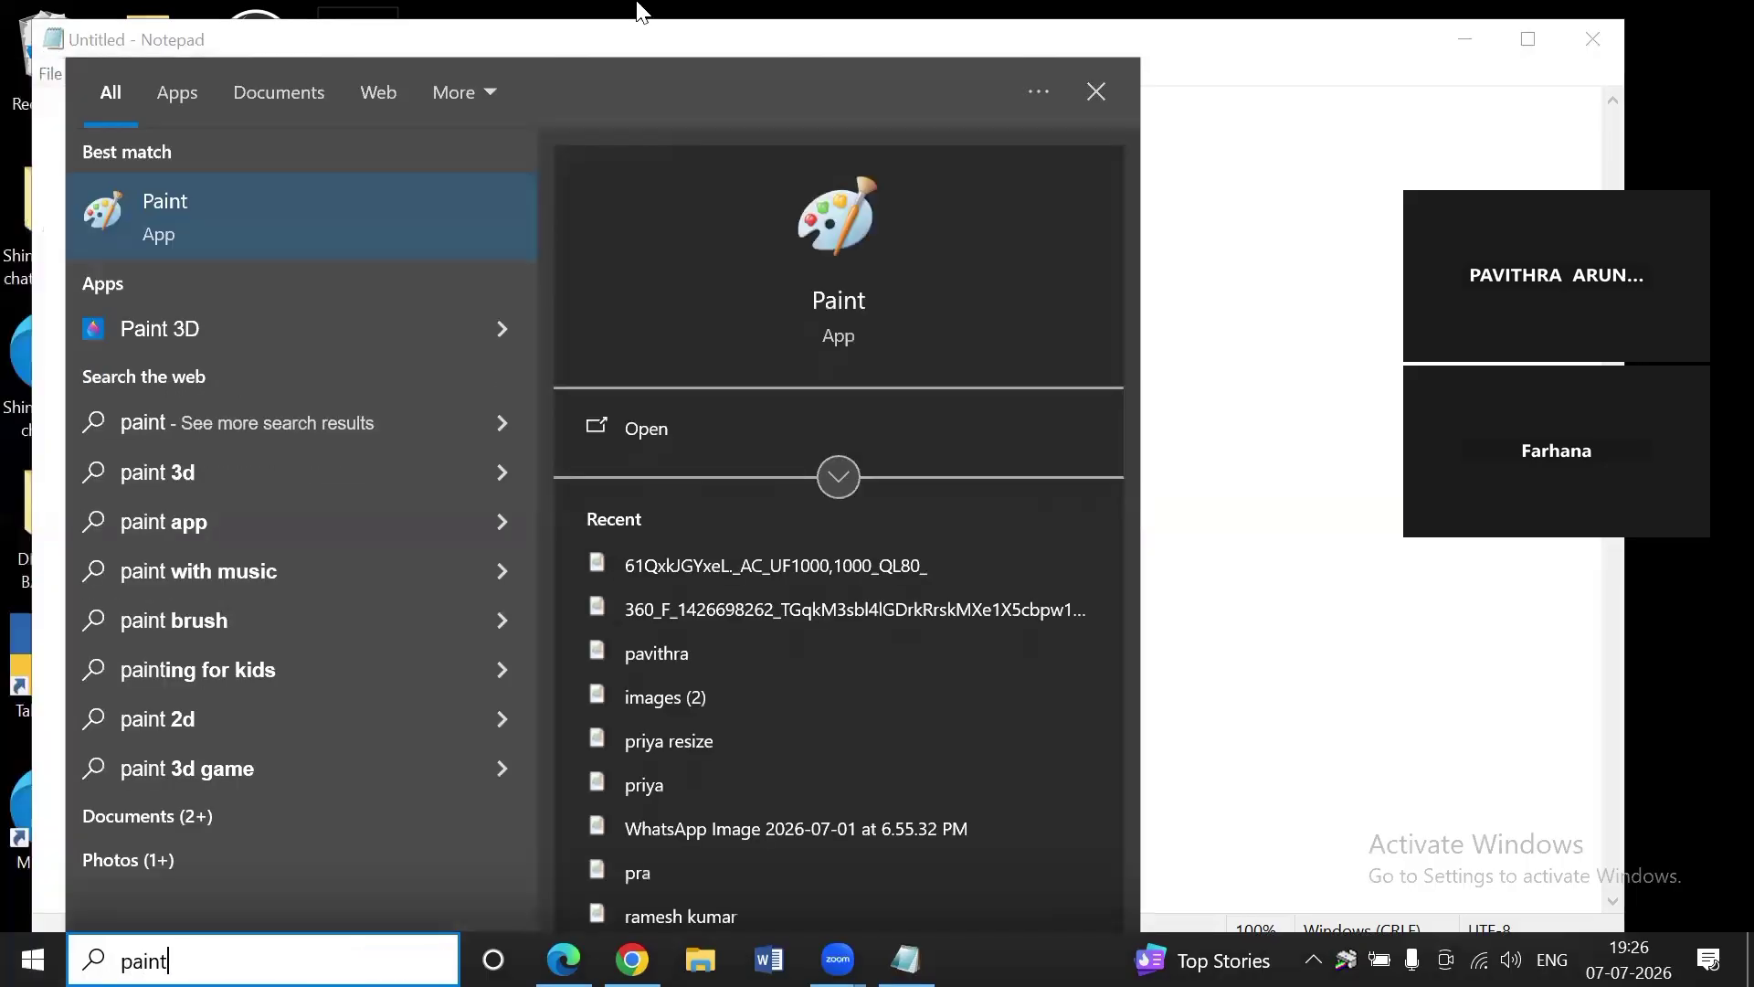
click(249, 222)
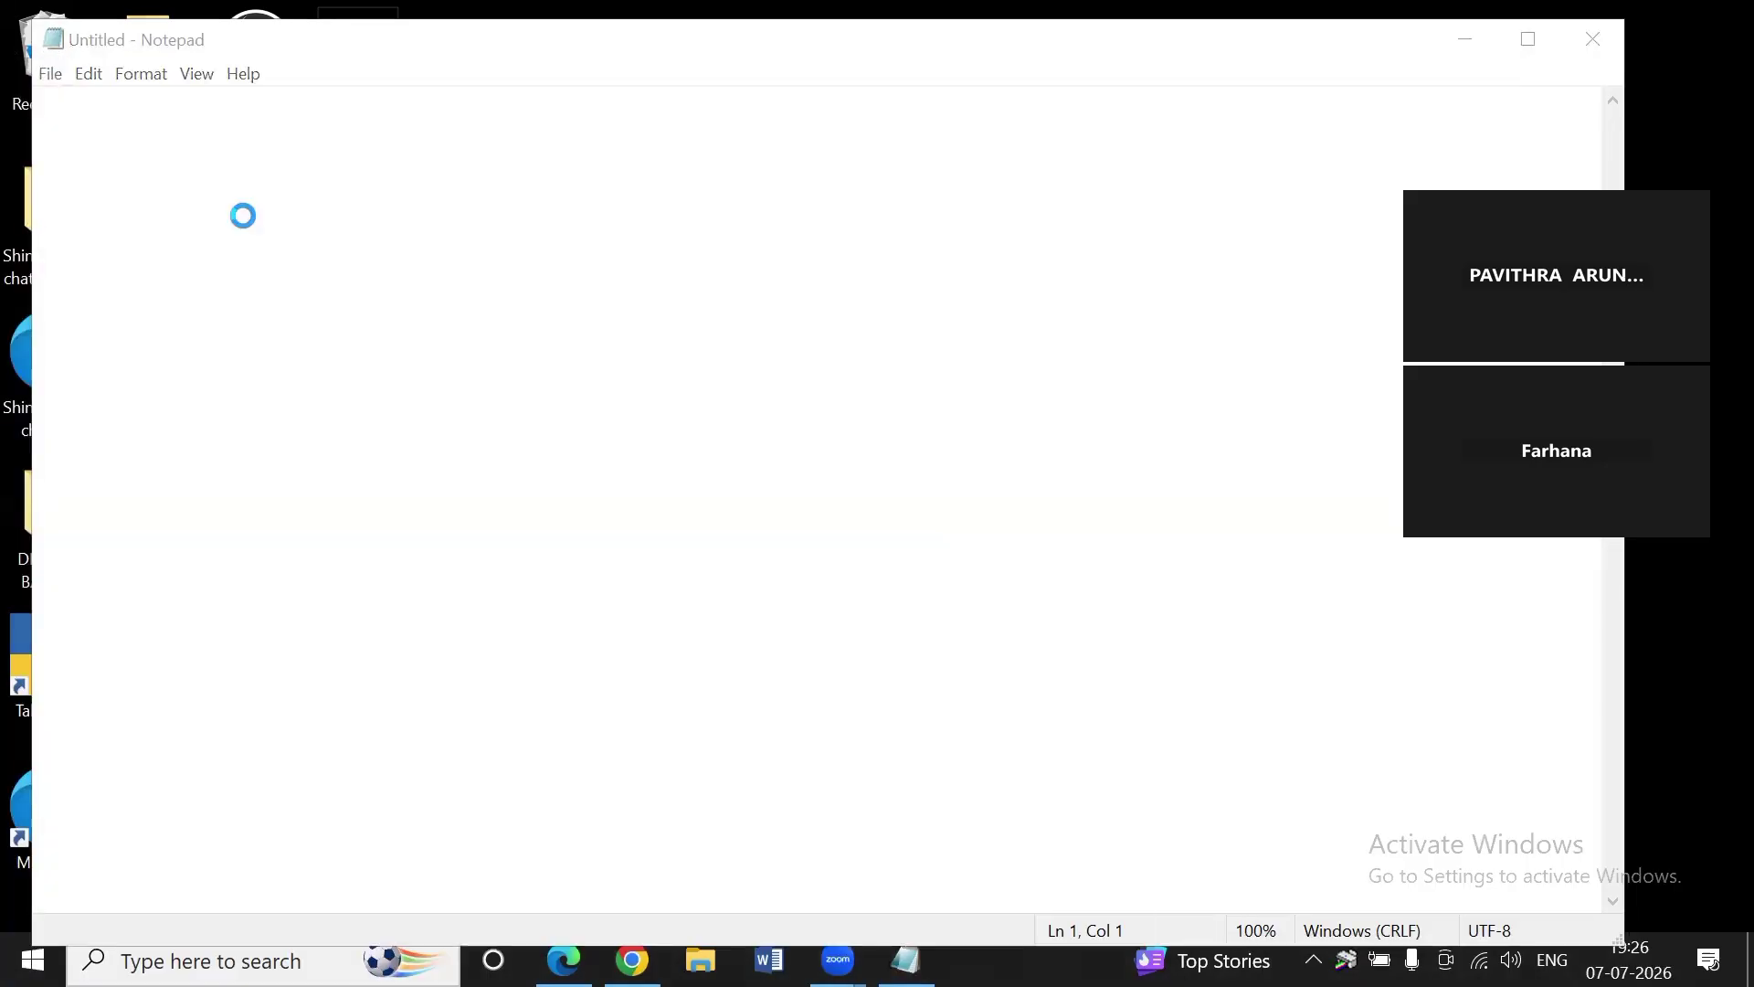
Paste the keyboard picture 61QxkJGYxeL._AC_UF1000,1000_QL80_ from the Pictures folder onto the blank canvas.
click(39, 47)
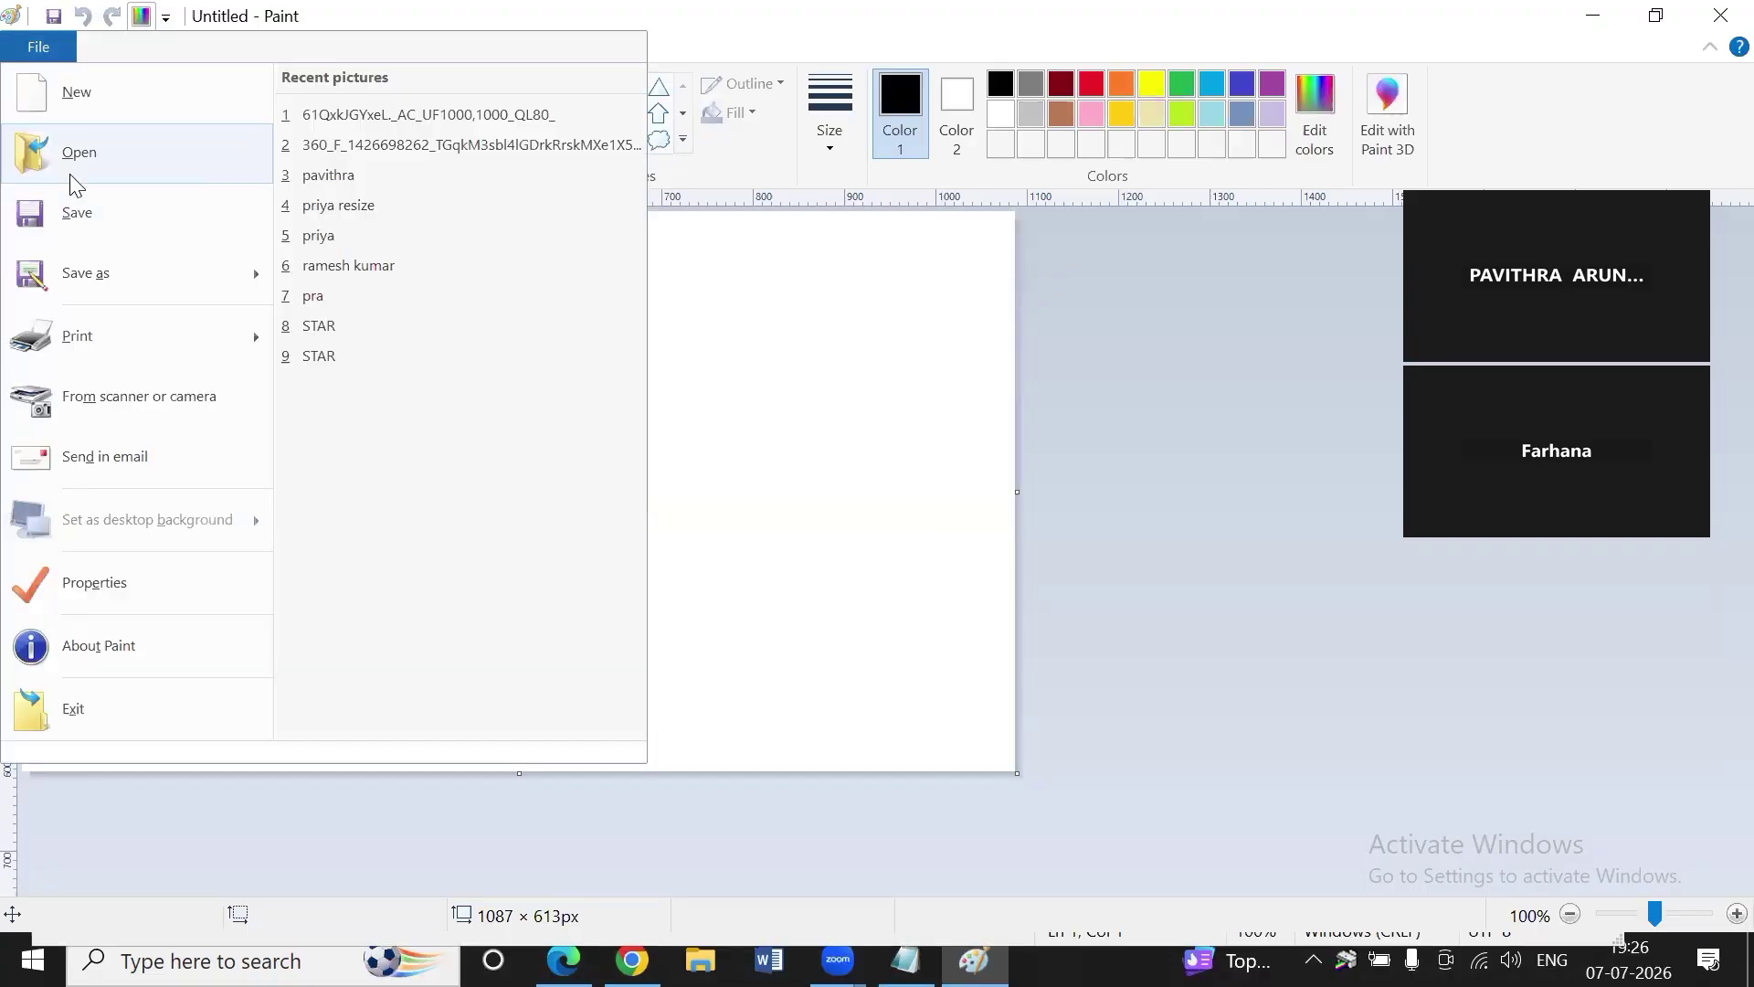
click(904, 467)
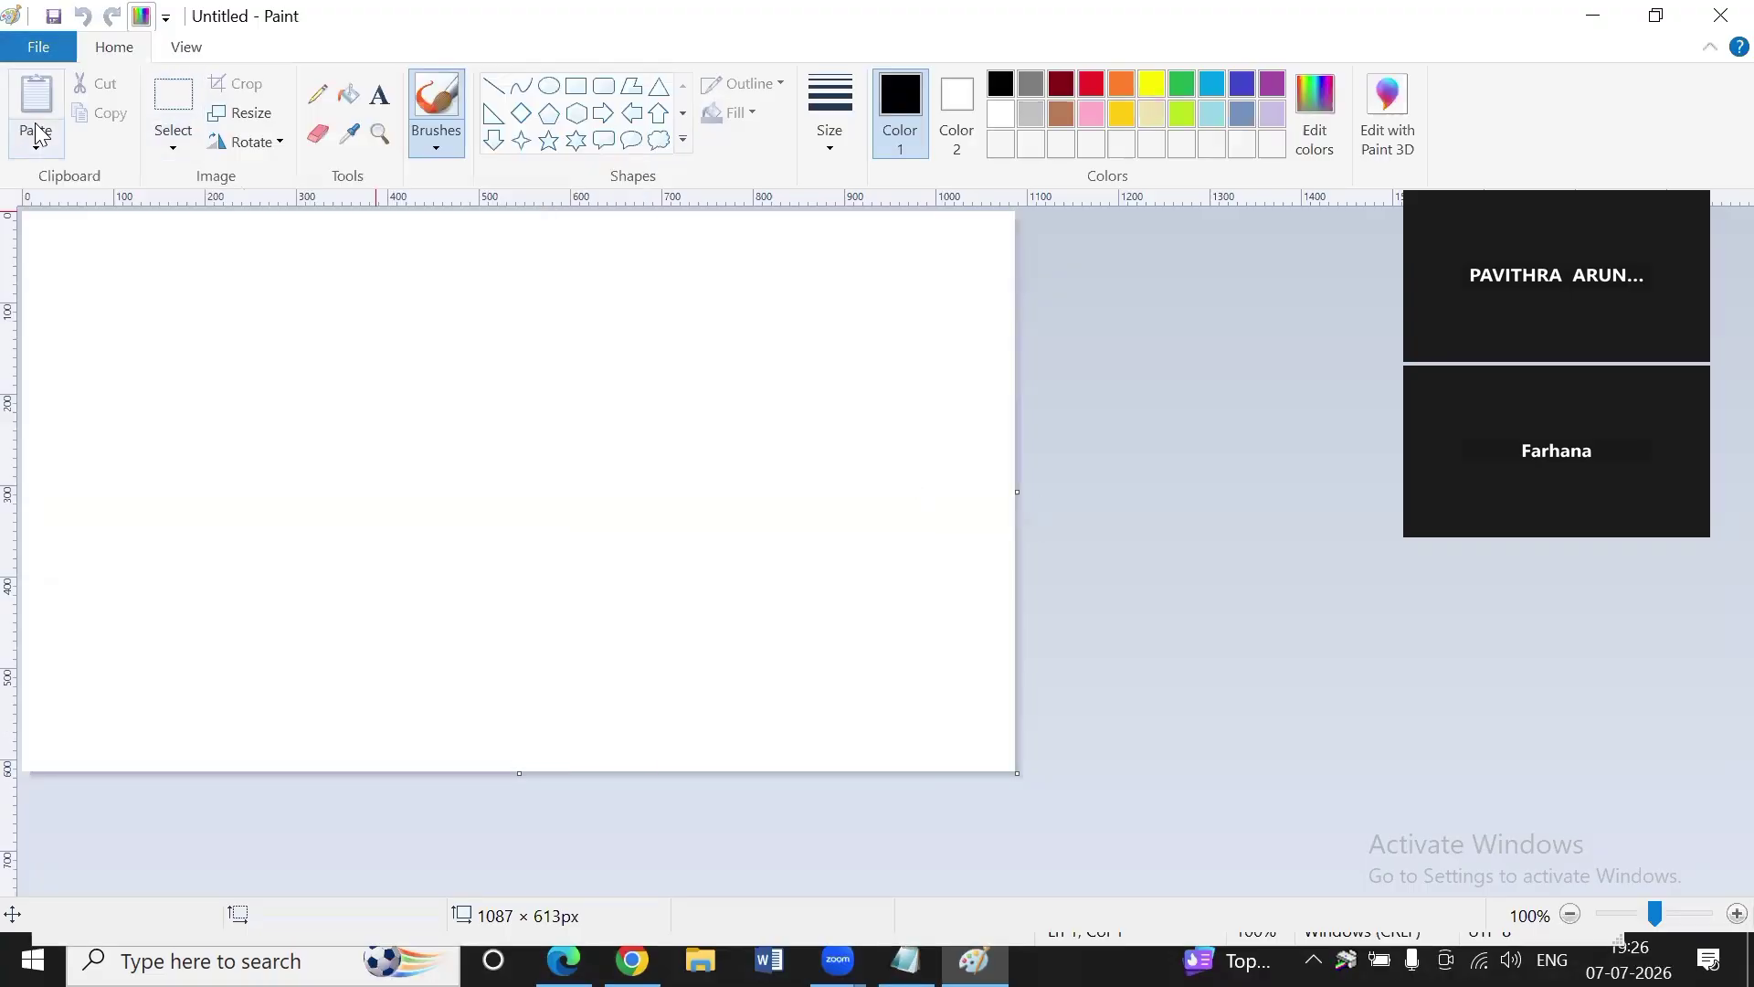
click(35, 146)
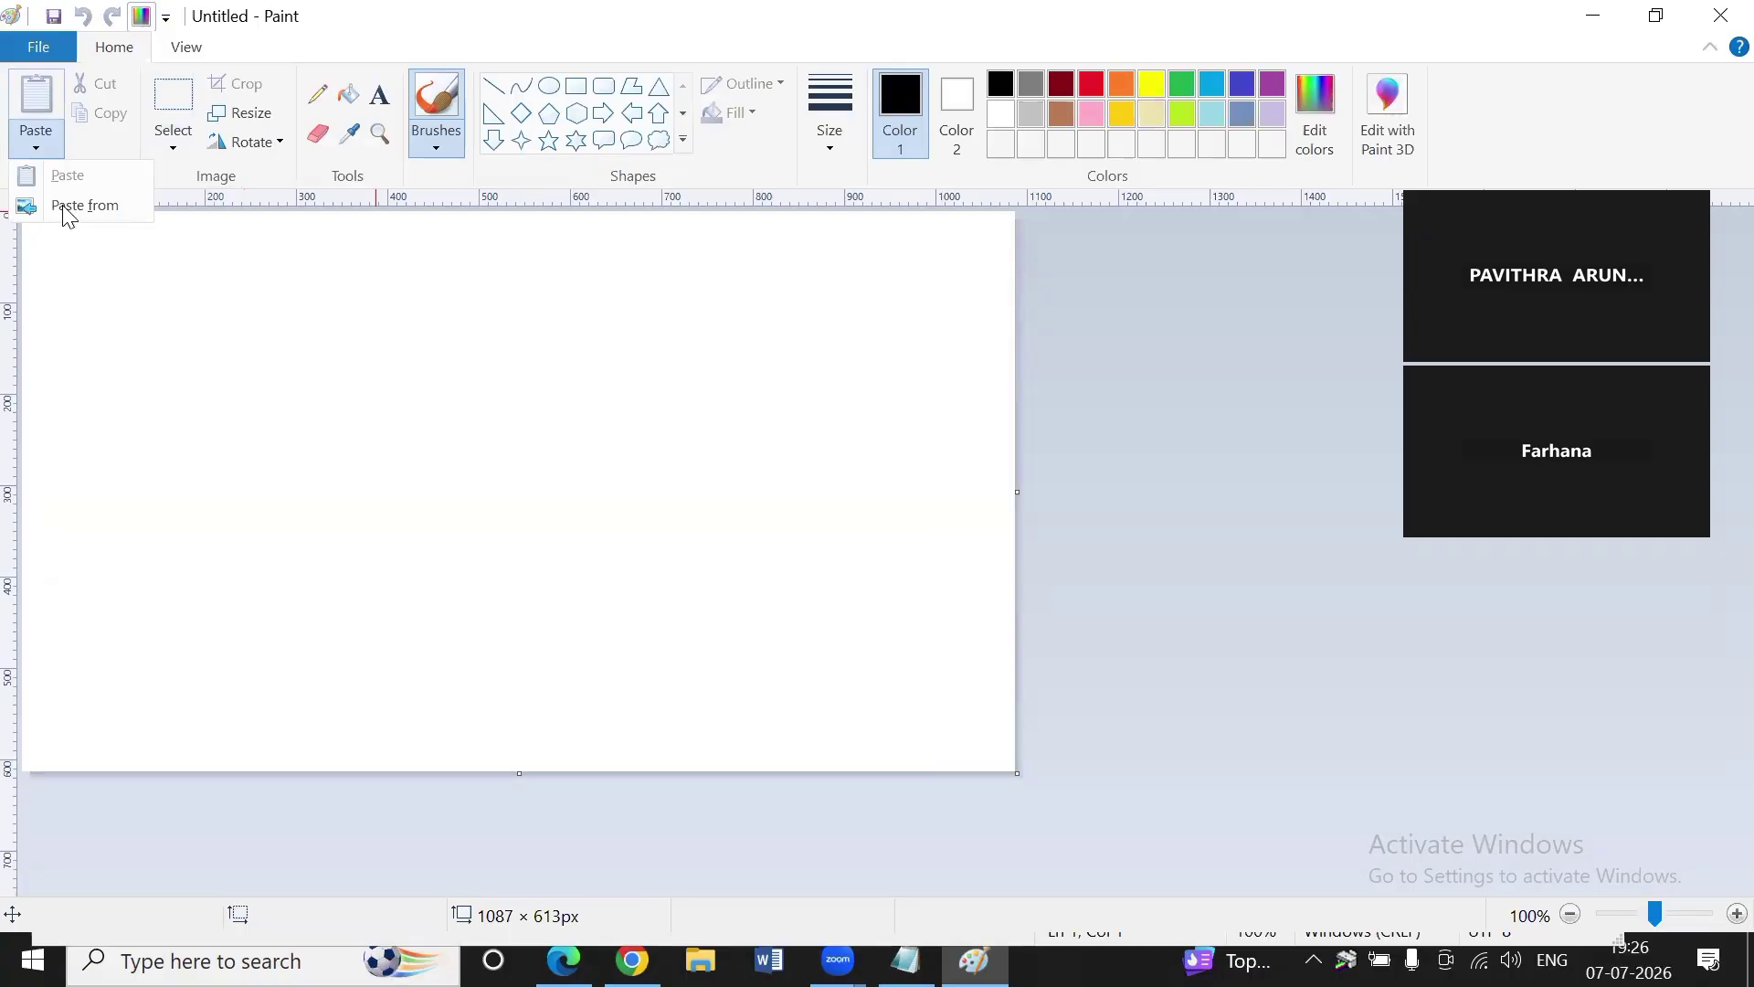
click(69, 208)
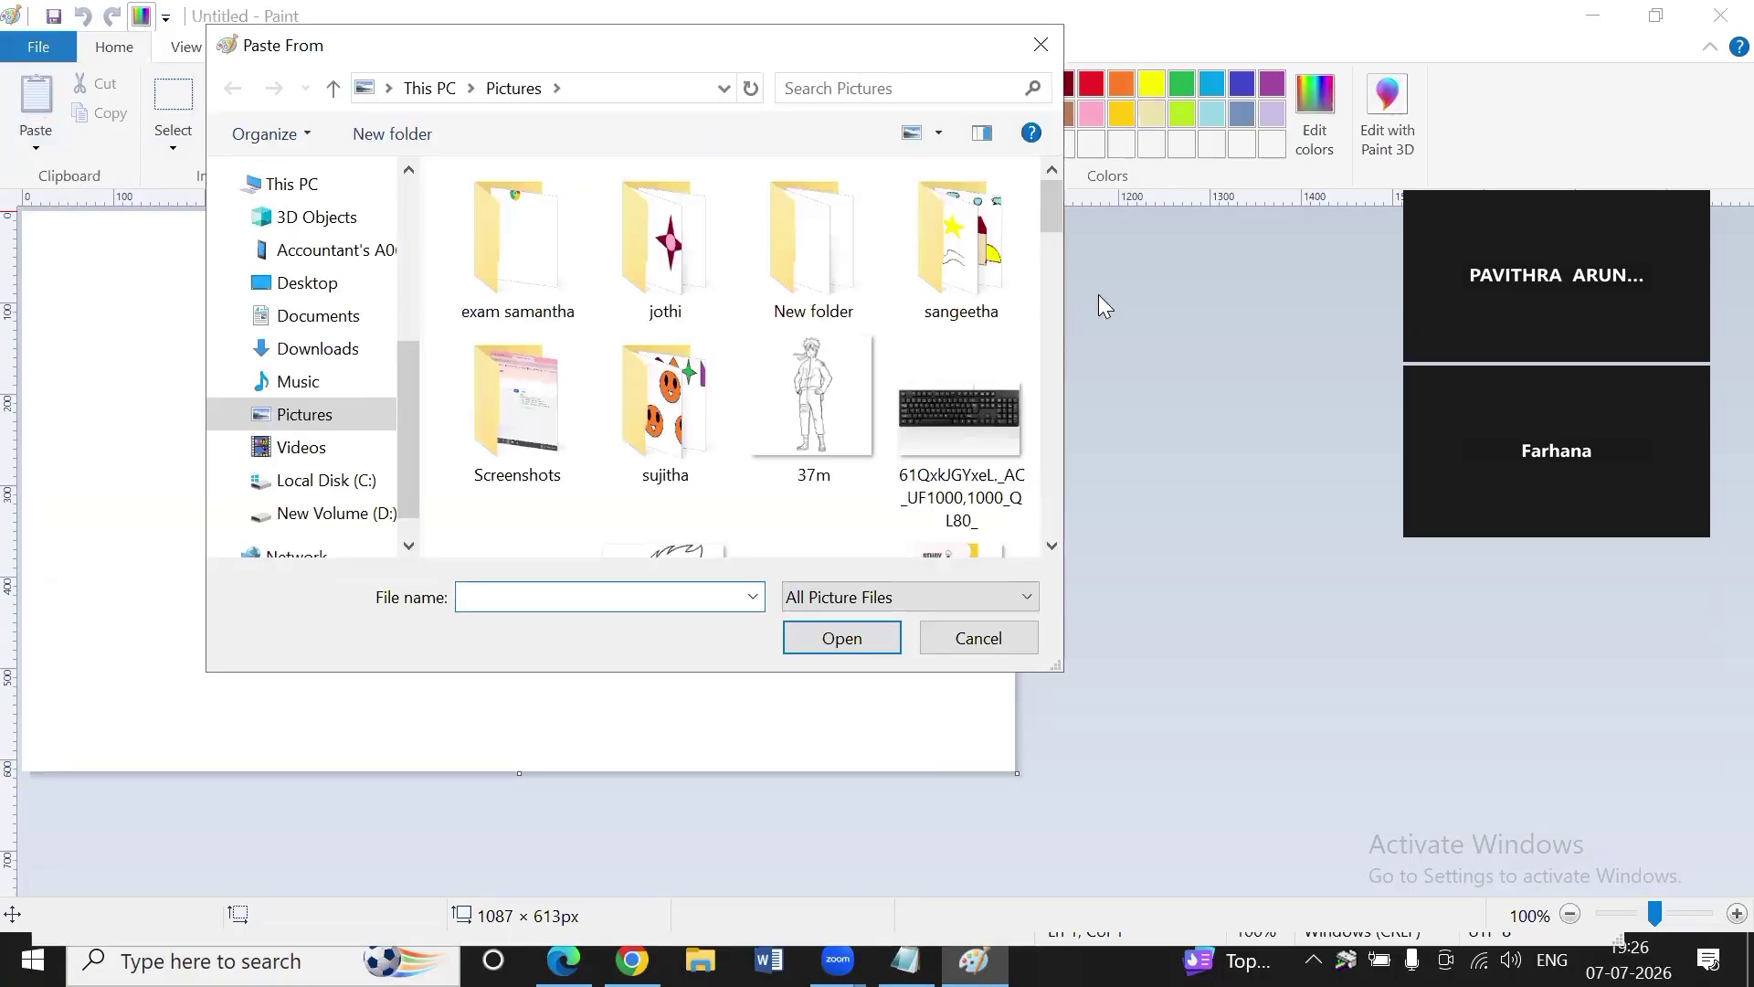
click(974, 395)
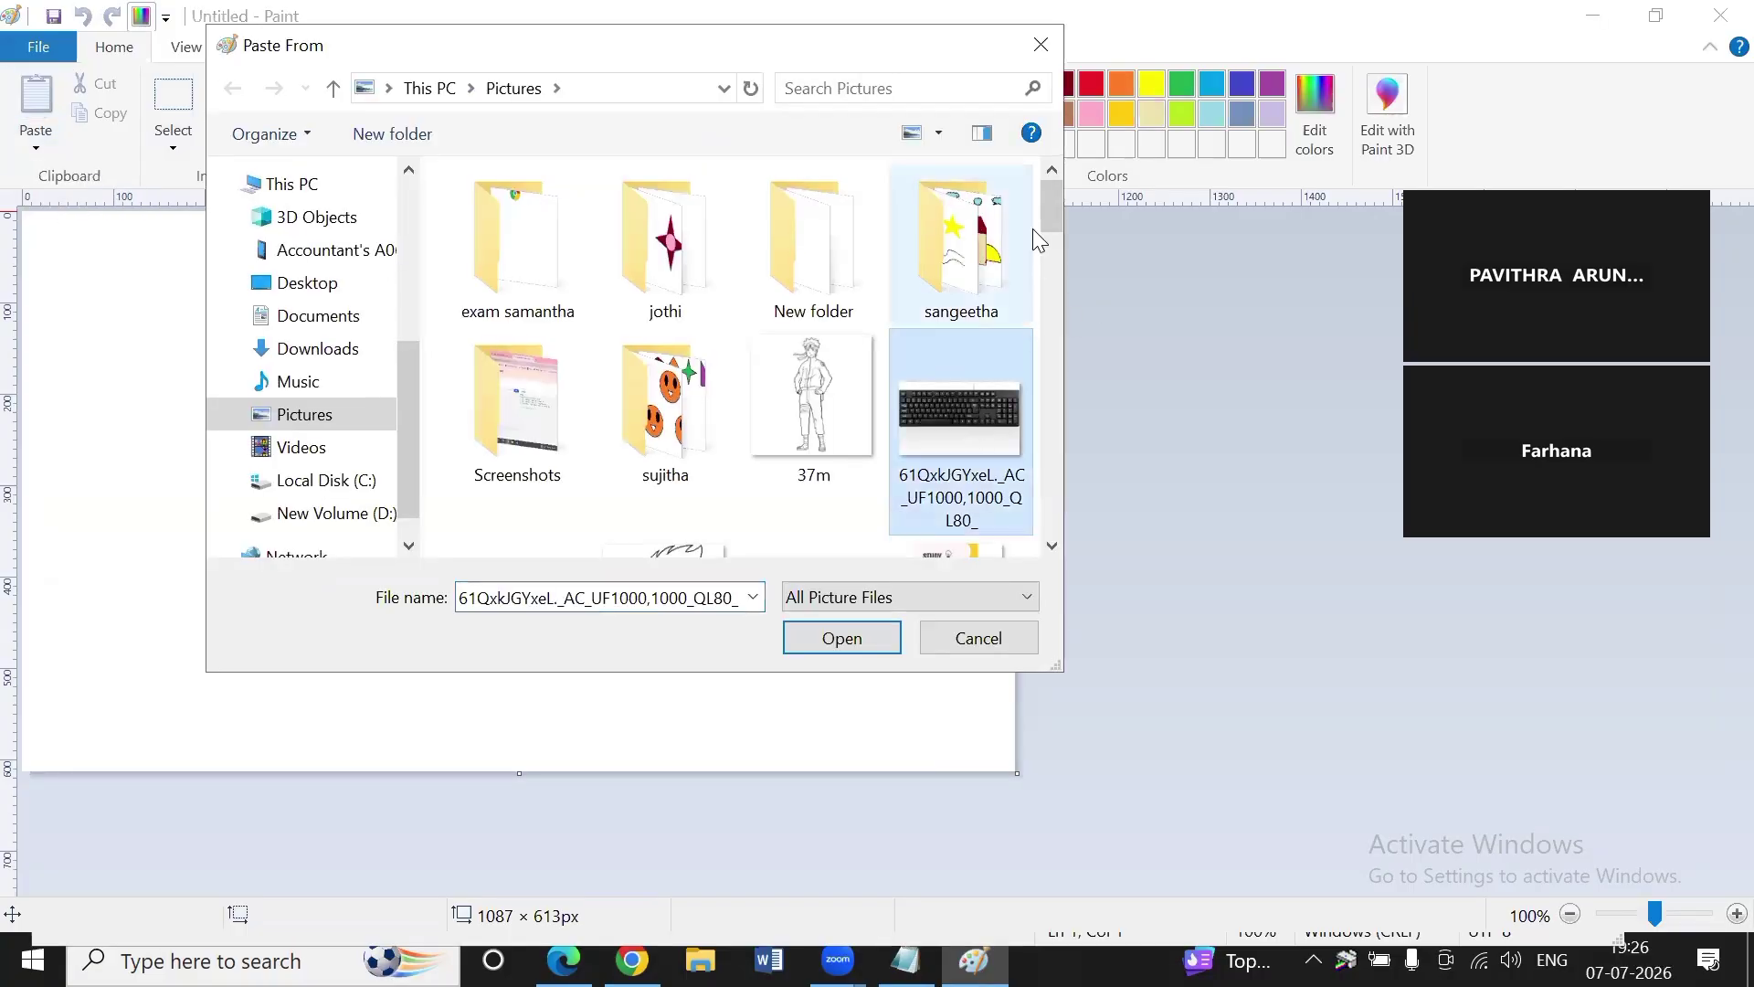
drag(1054, 188, 1052, 216)
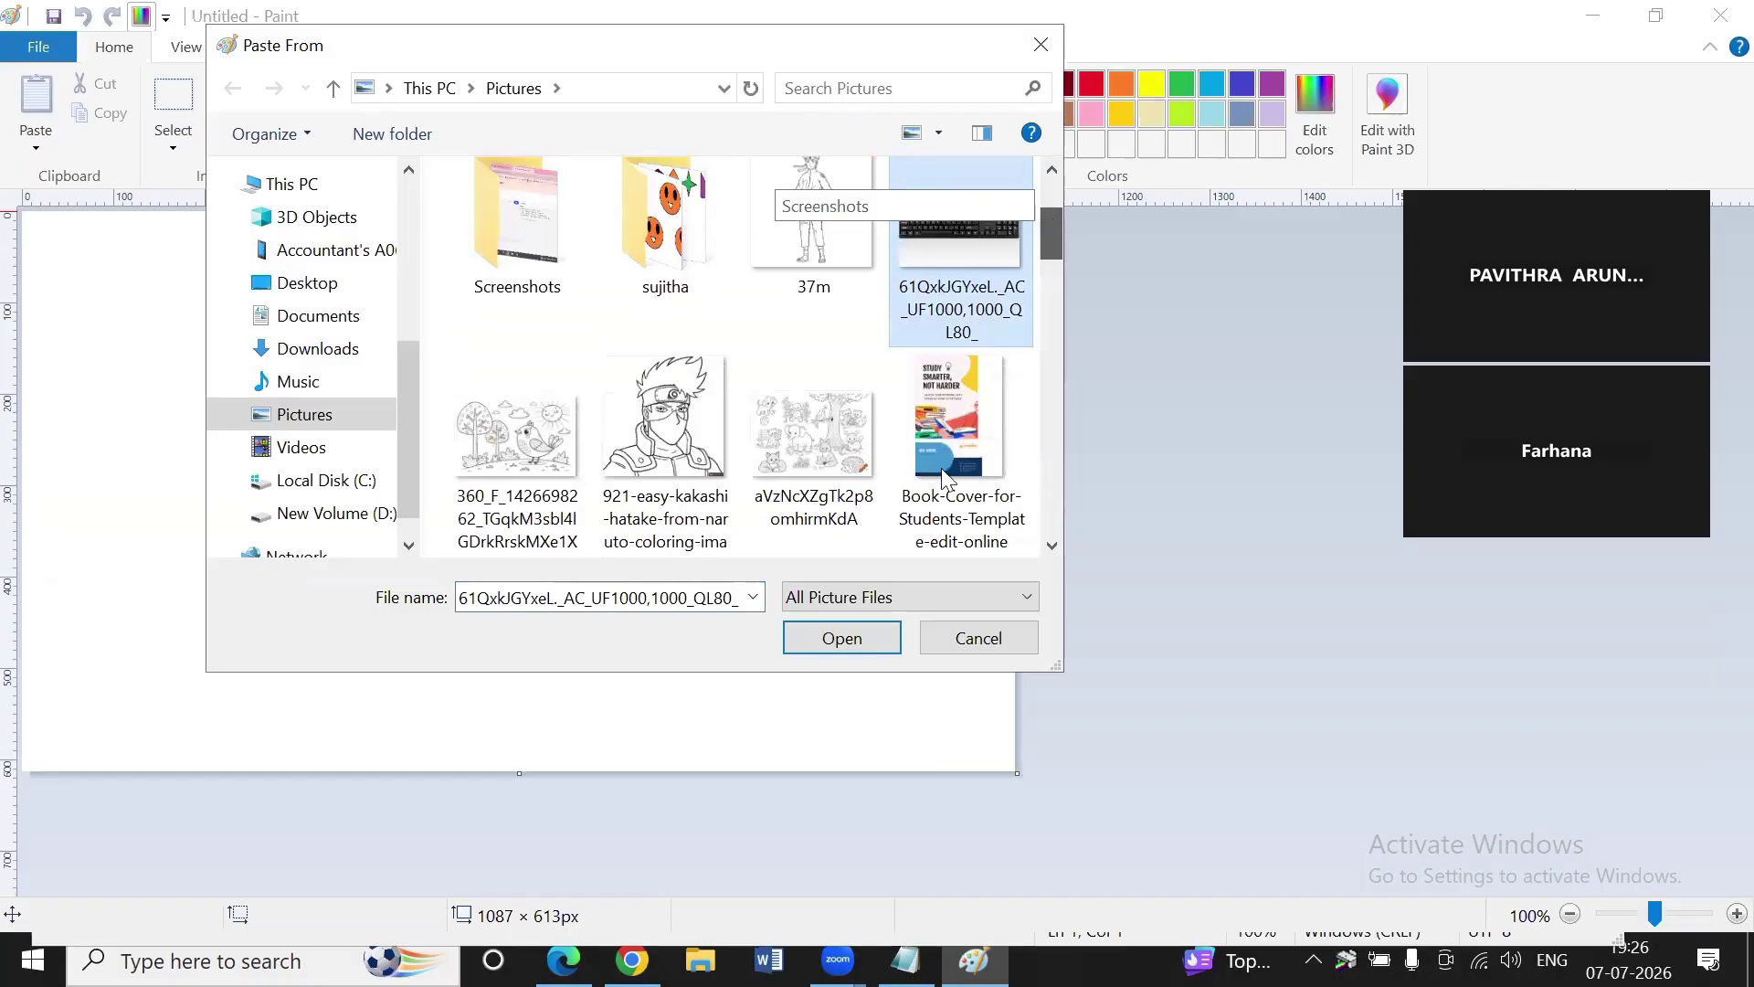
click(832, 643)
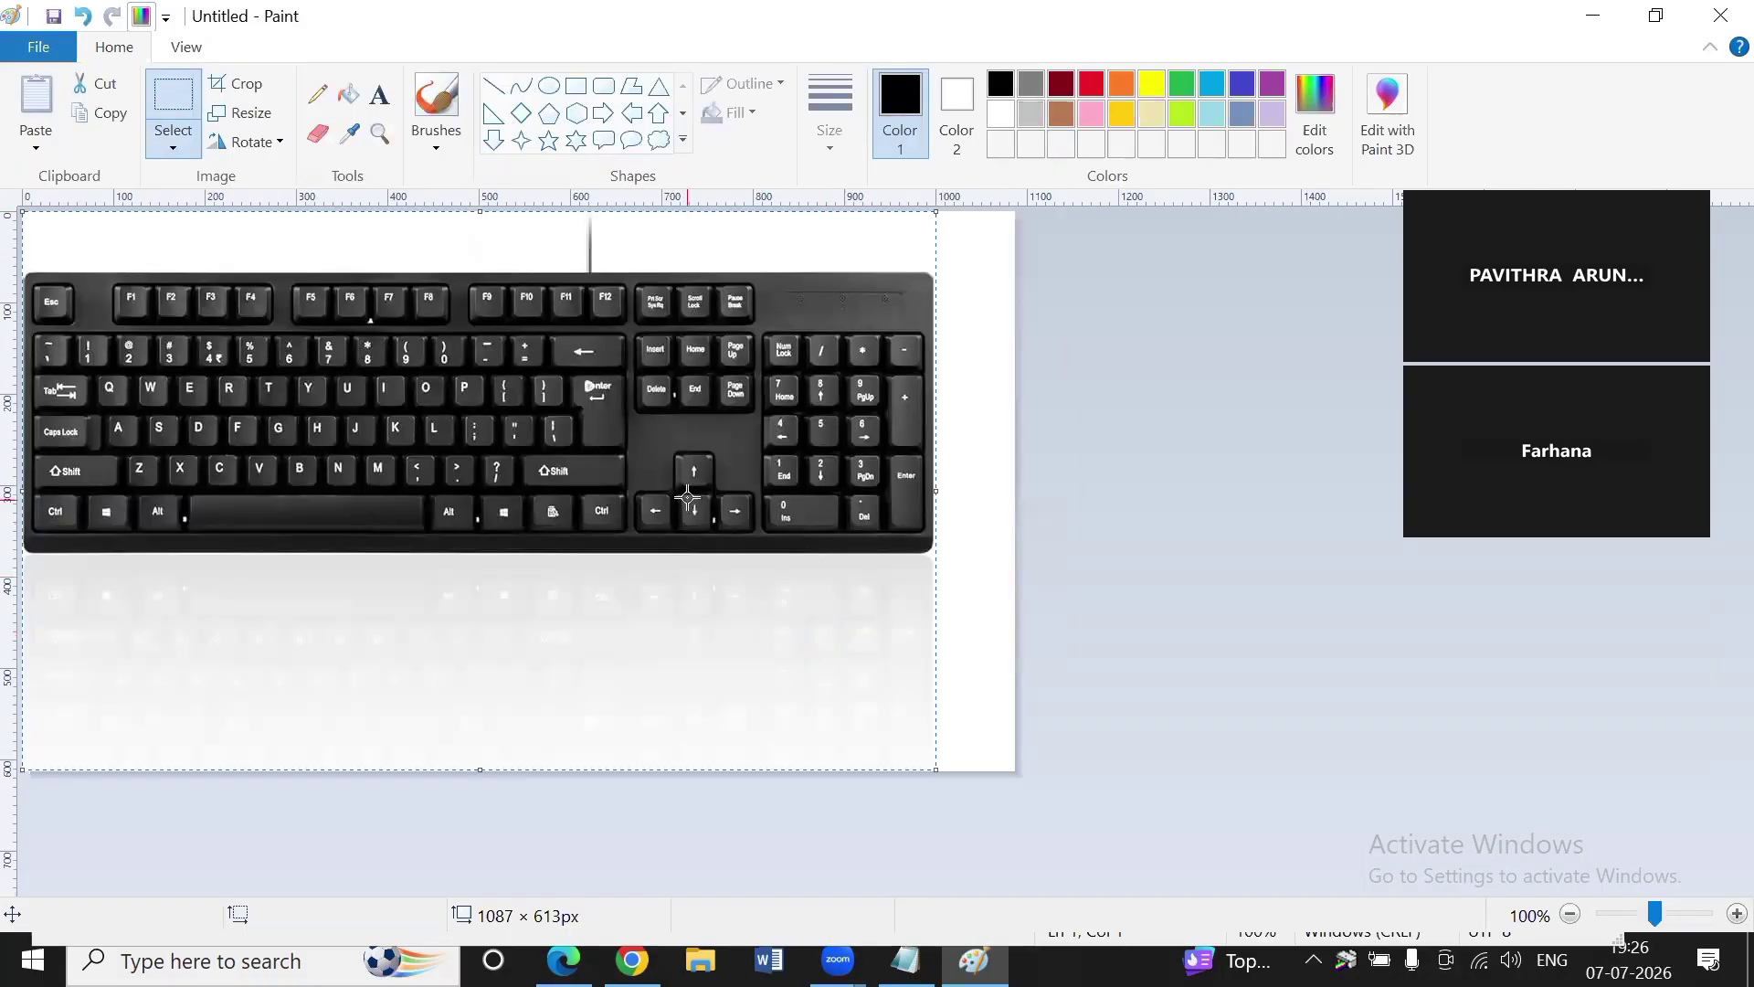
Examine the keyboard picture at 200% zoom, from the letter and function keys across to the number pad.
scroll(687, 498, up, 2)
scroll(687, 498, down, 2)
scroll(437, 215, up, 1)
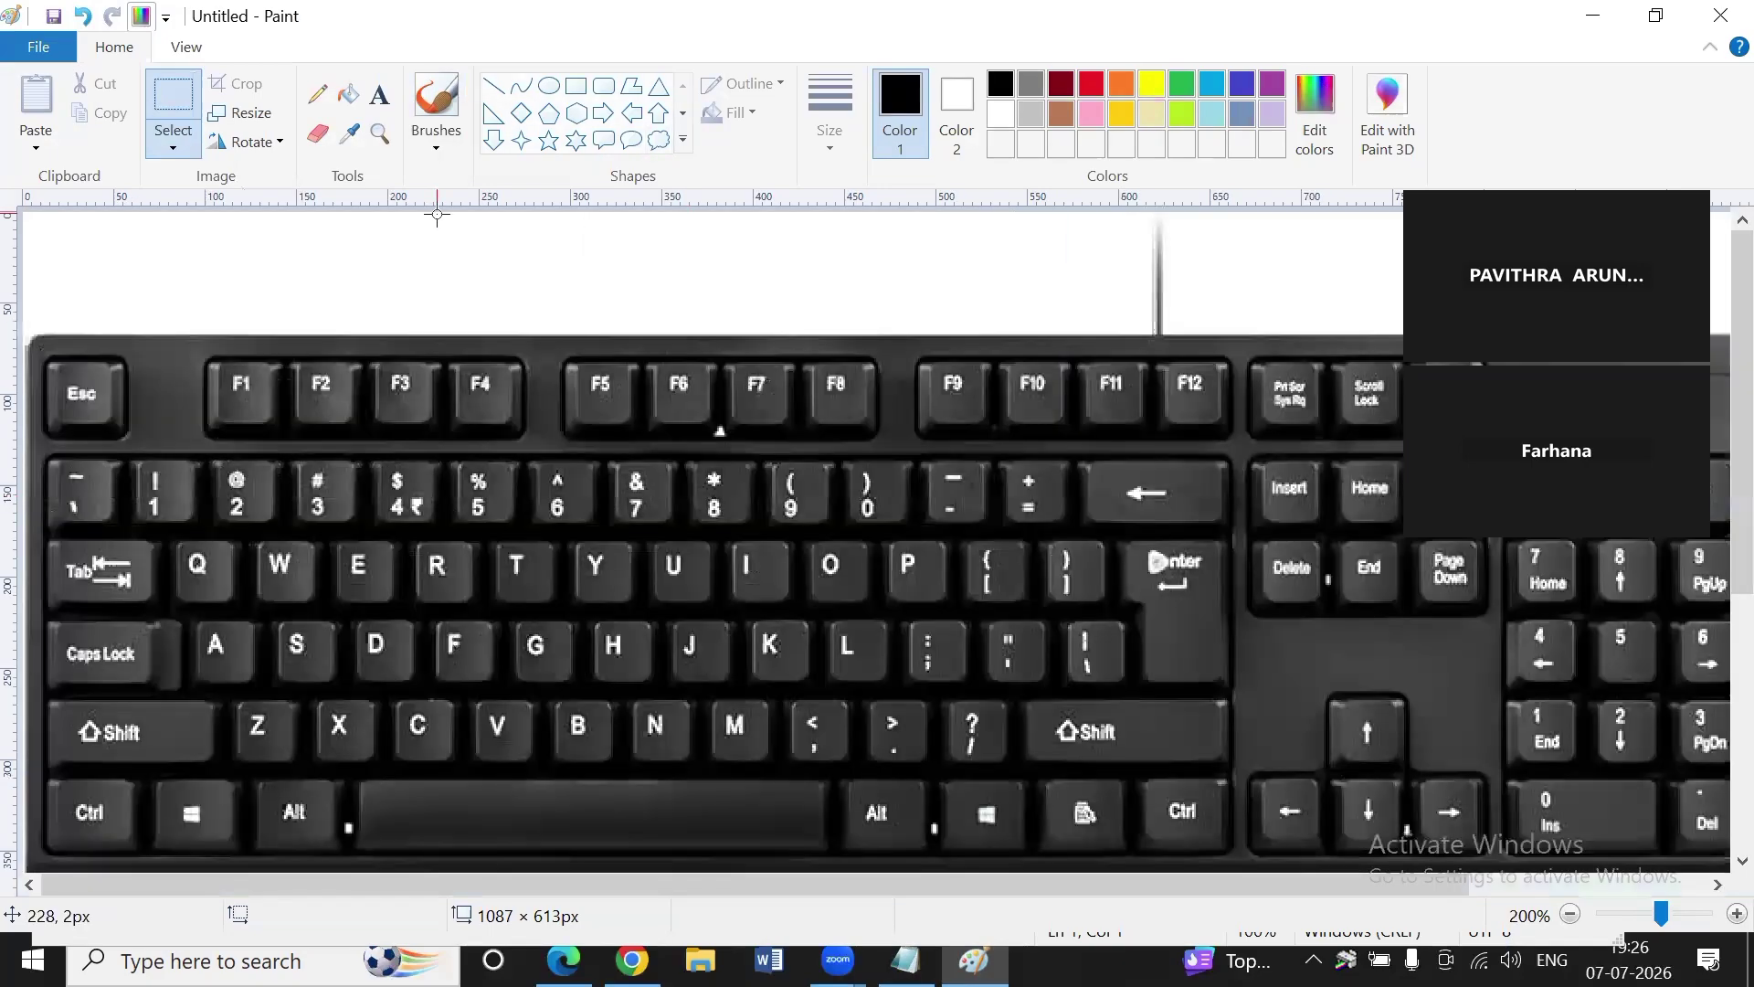
click(1202, 124)
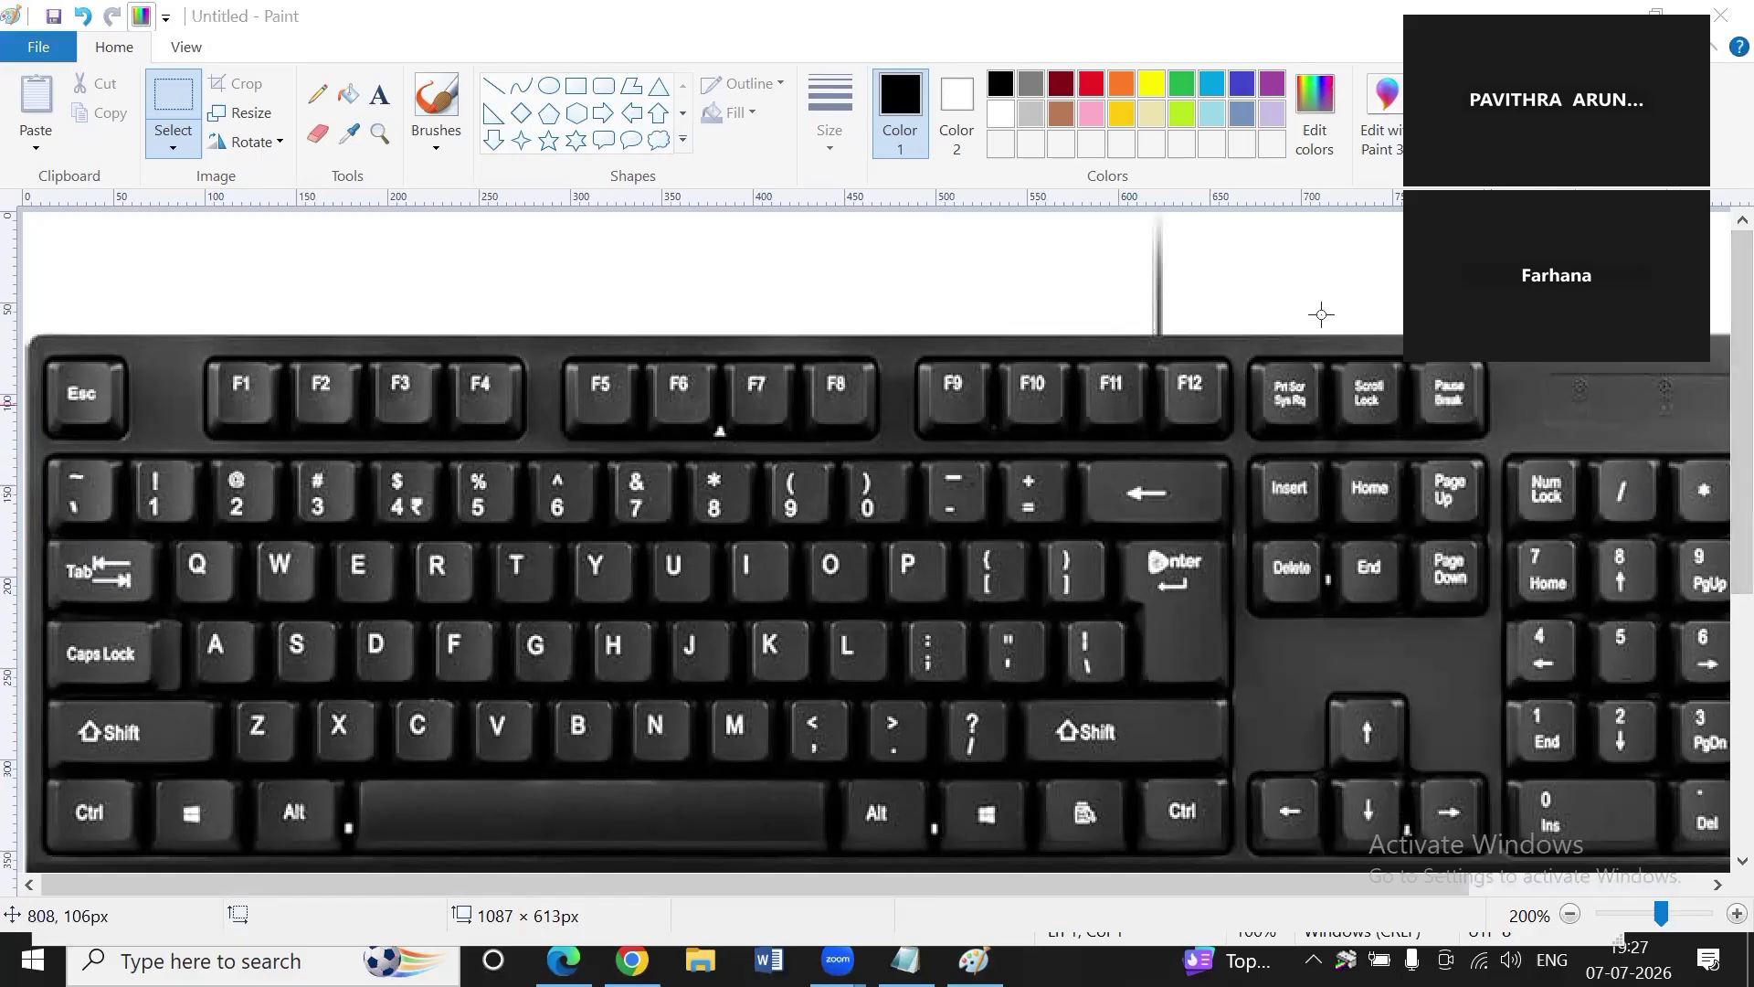
drag(1338, 884, 1522, 885)
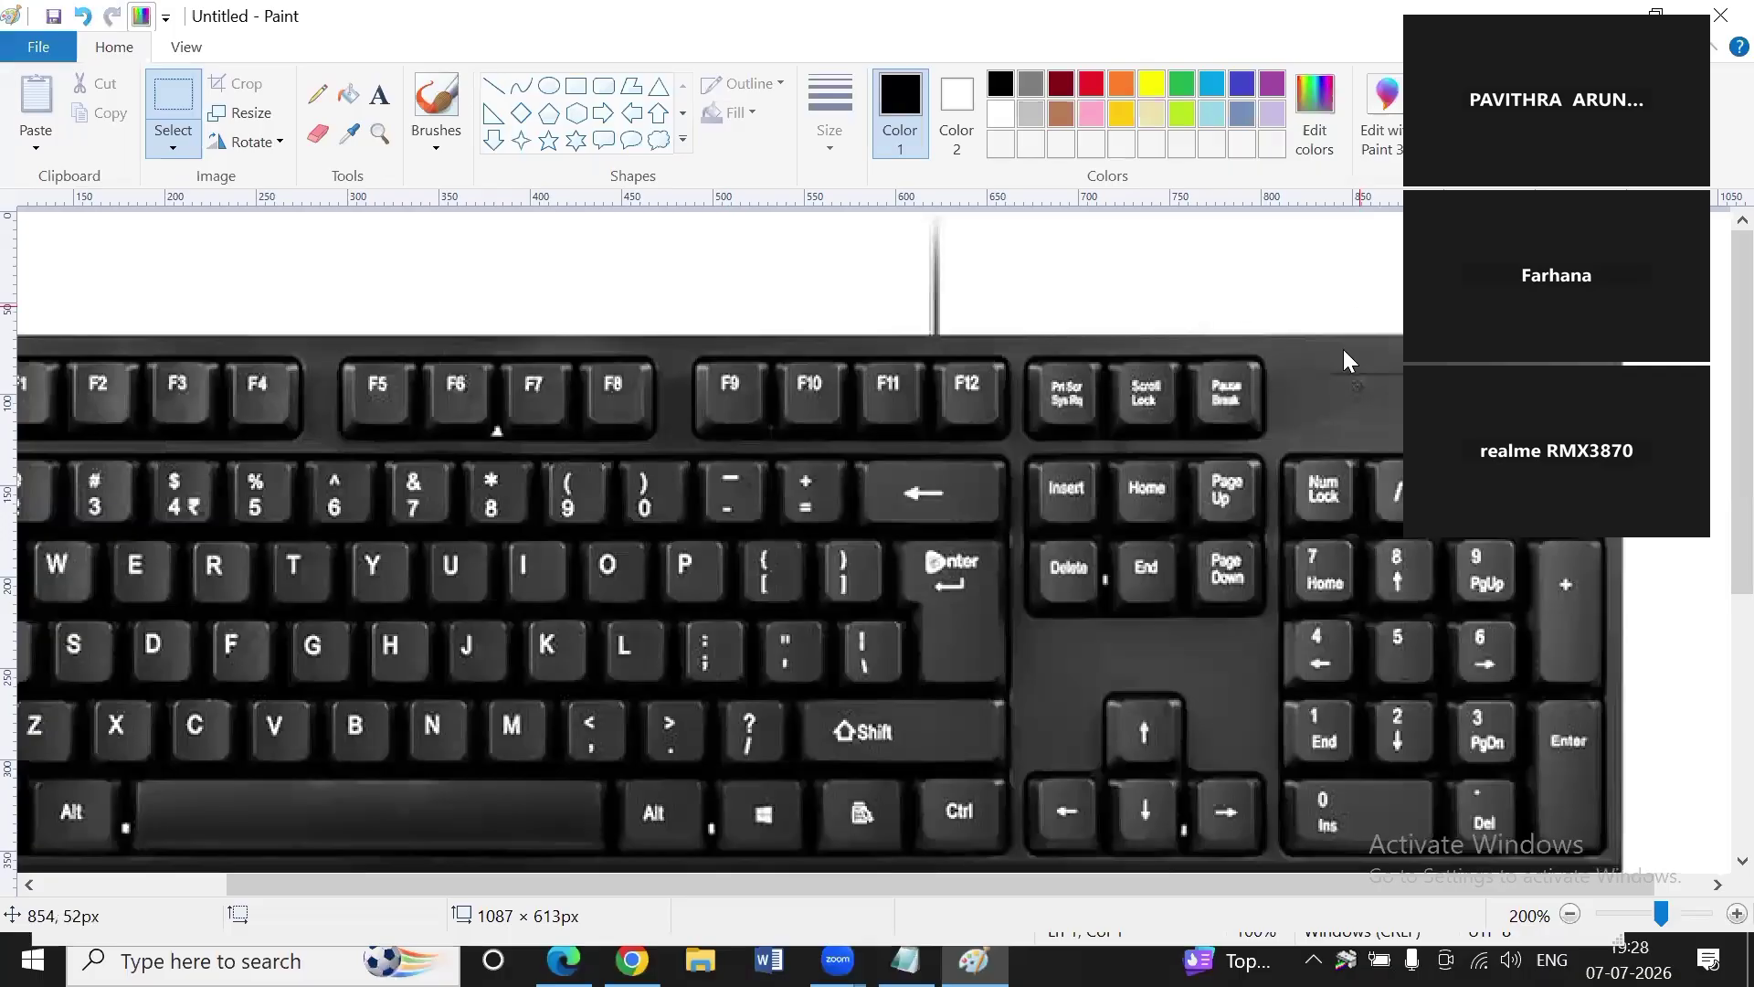
drag(1292, 354, 1313, 397)
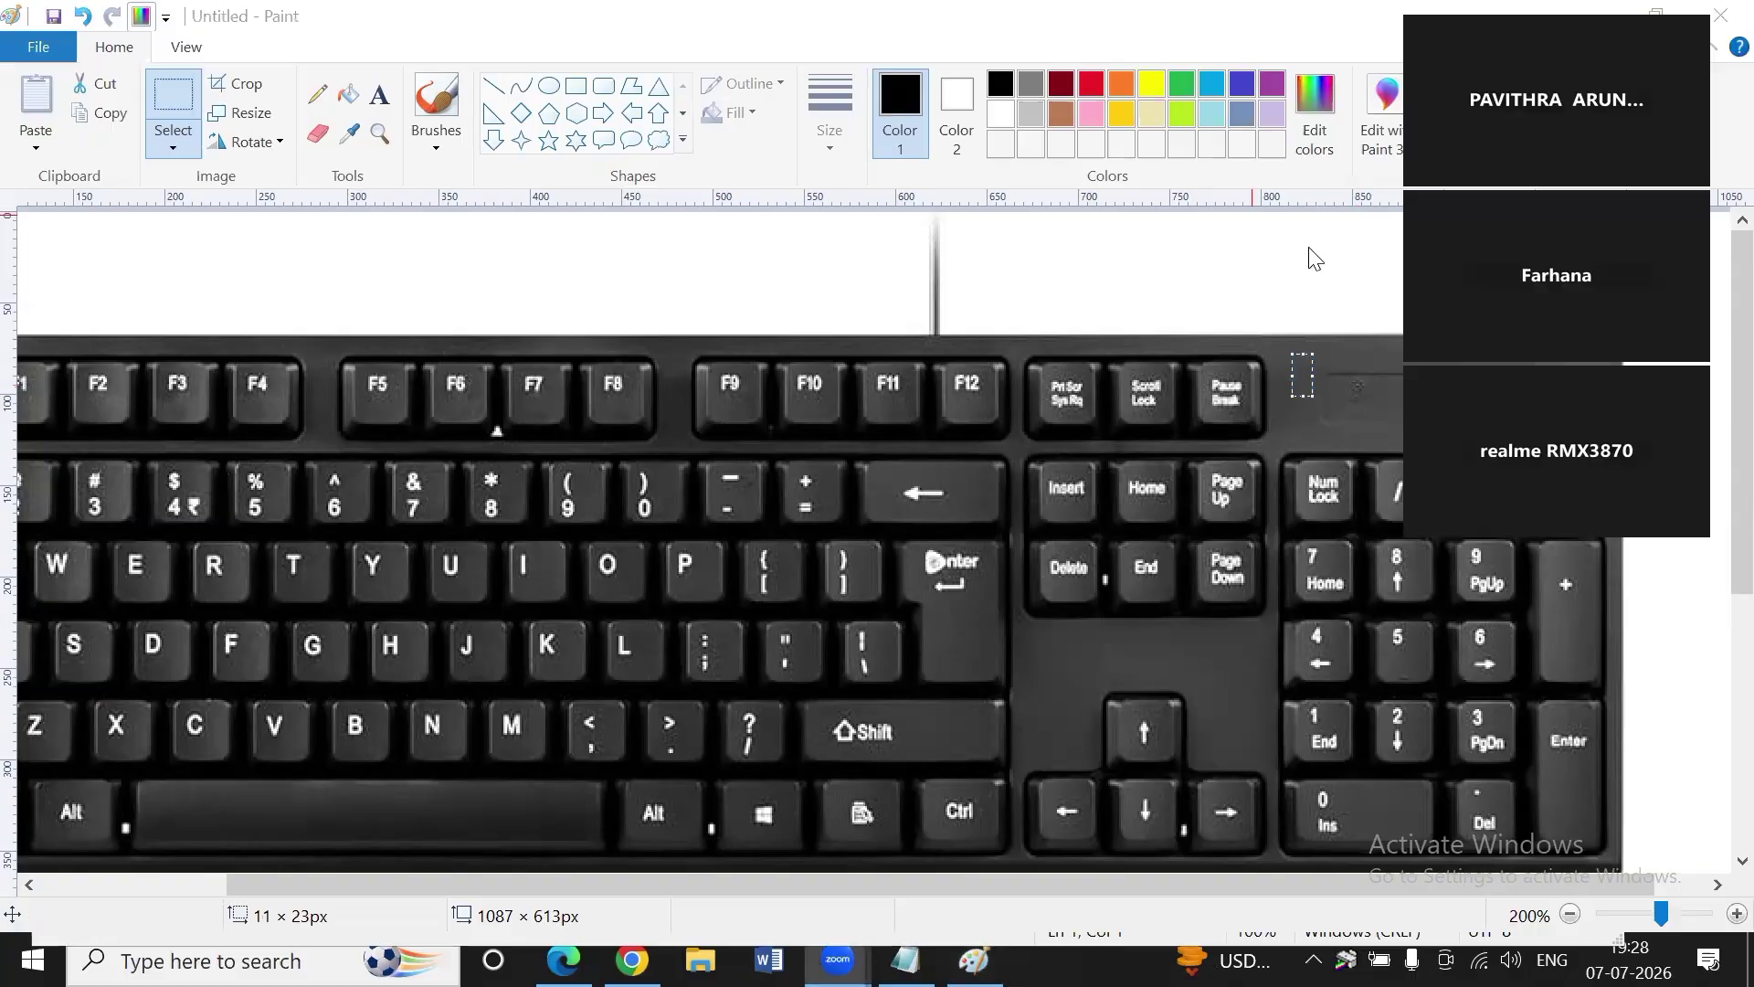
click(1304, 444)
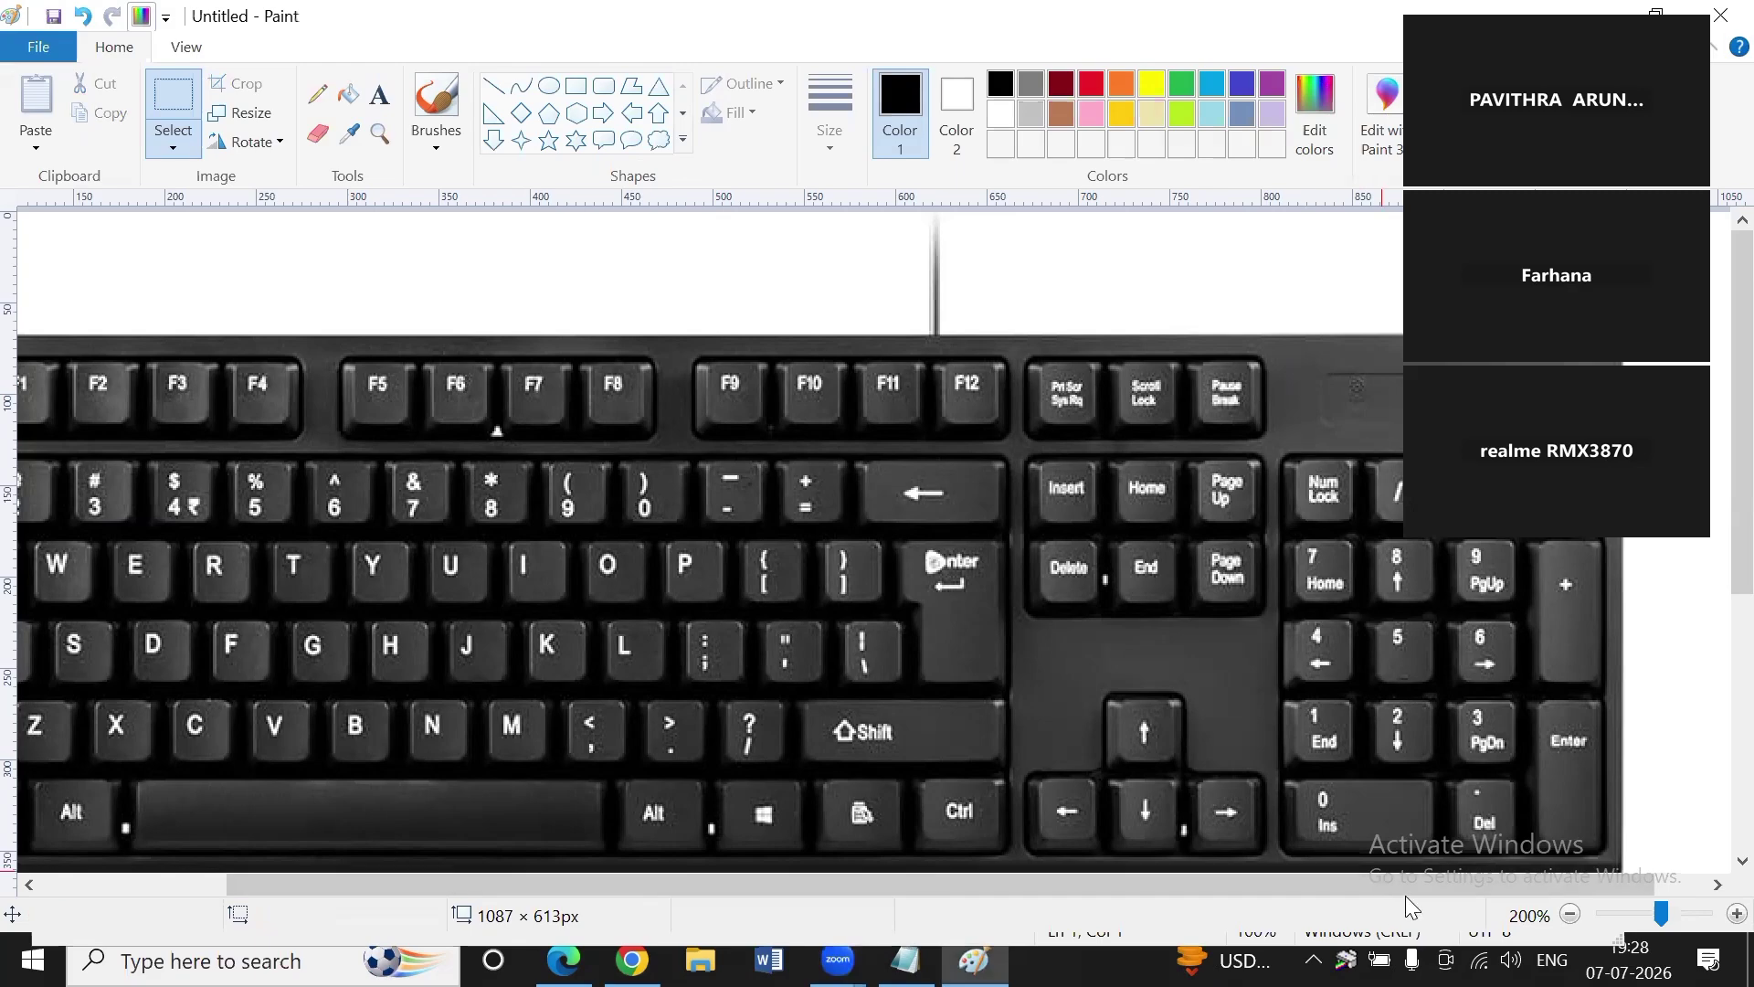
drag(1484, 885, 1668, 883)
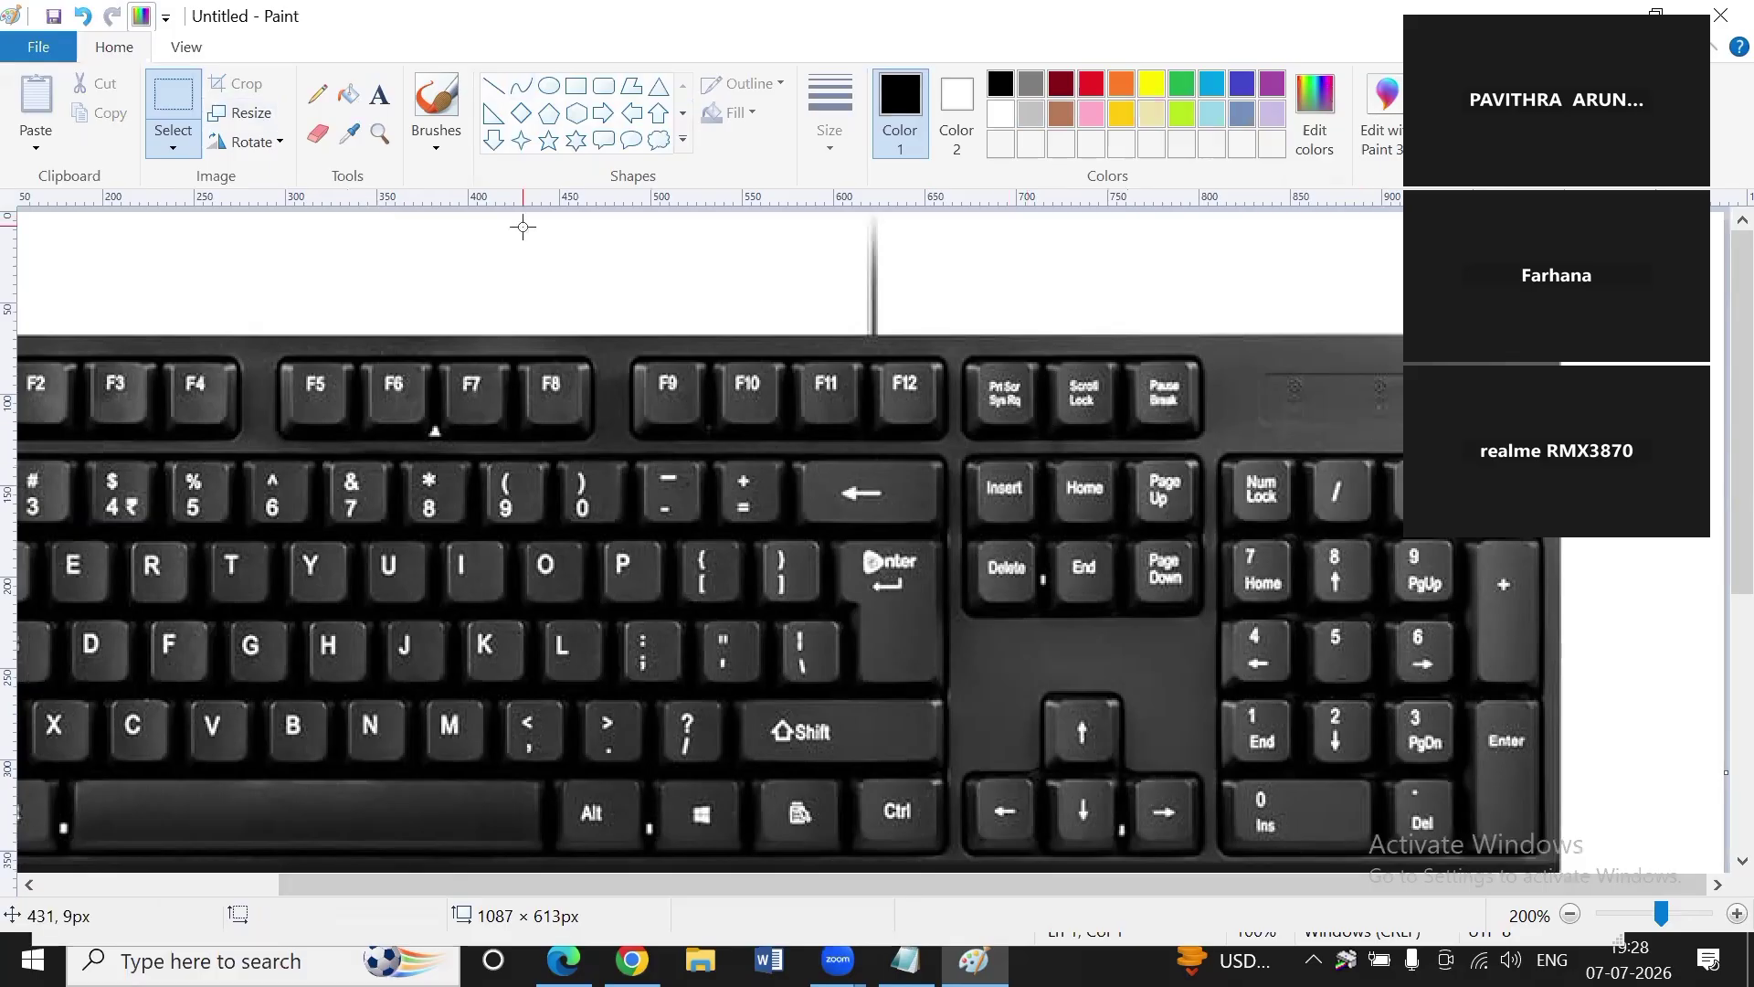
scroll(523, 227, down, 1)
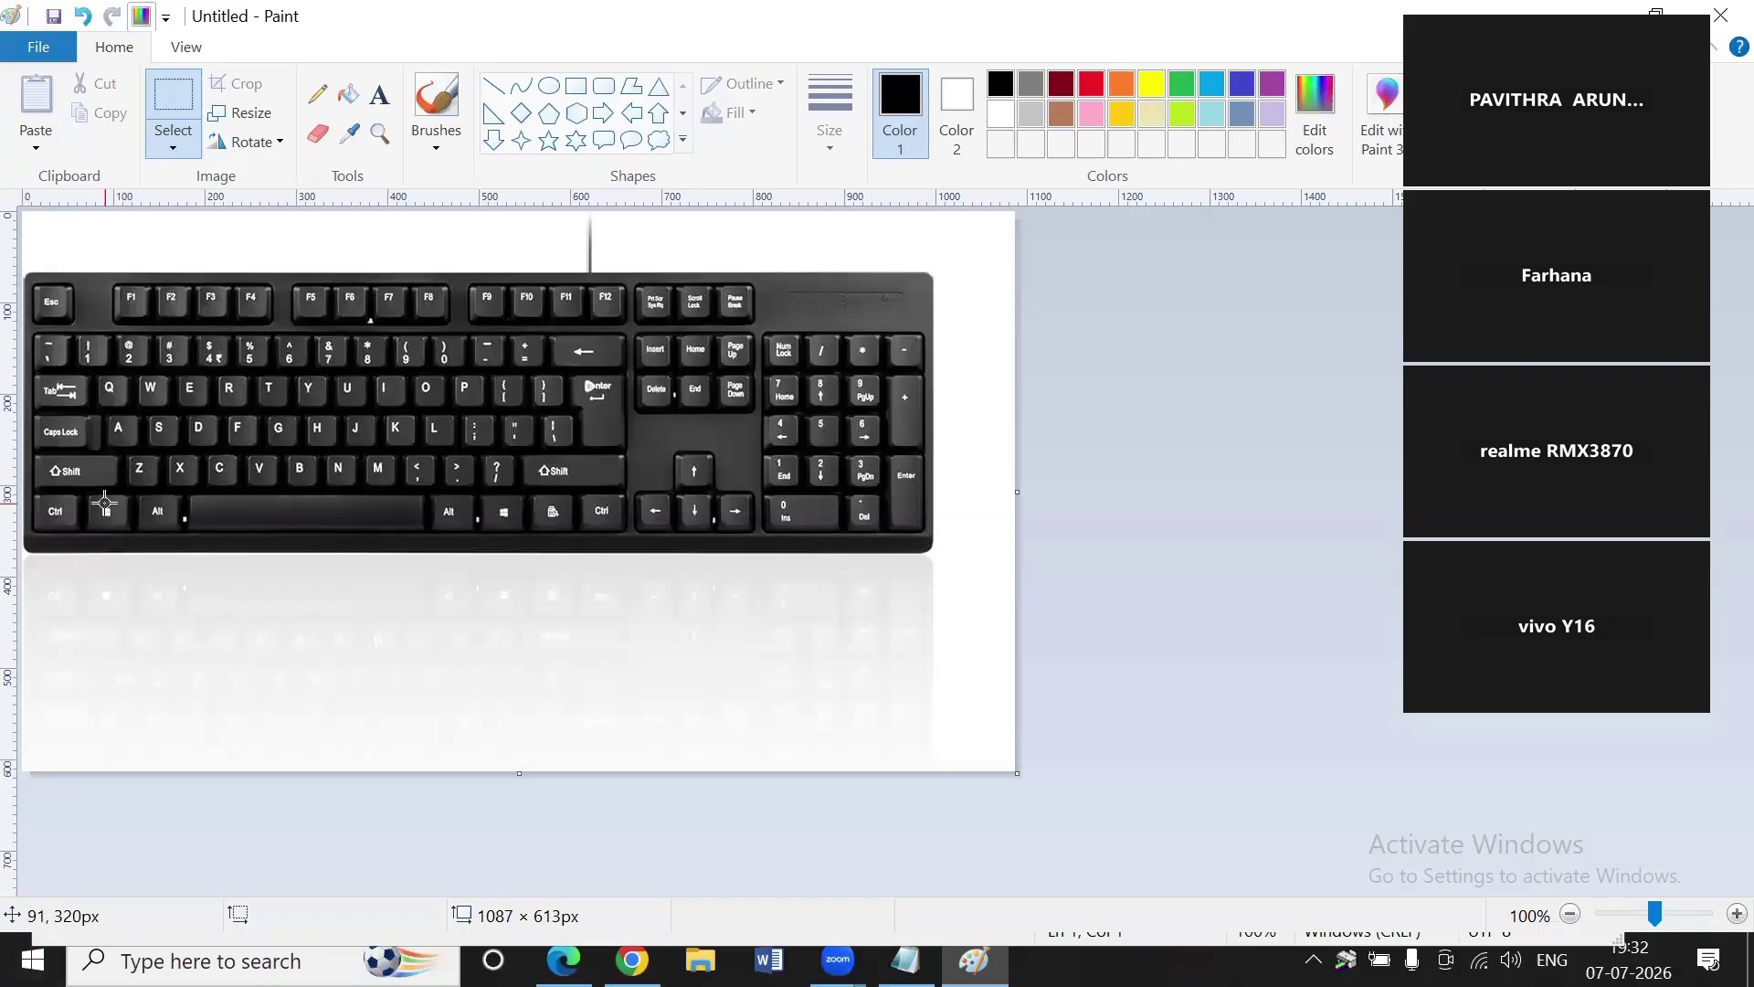
key(super)
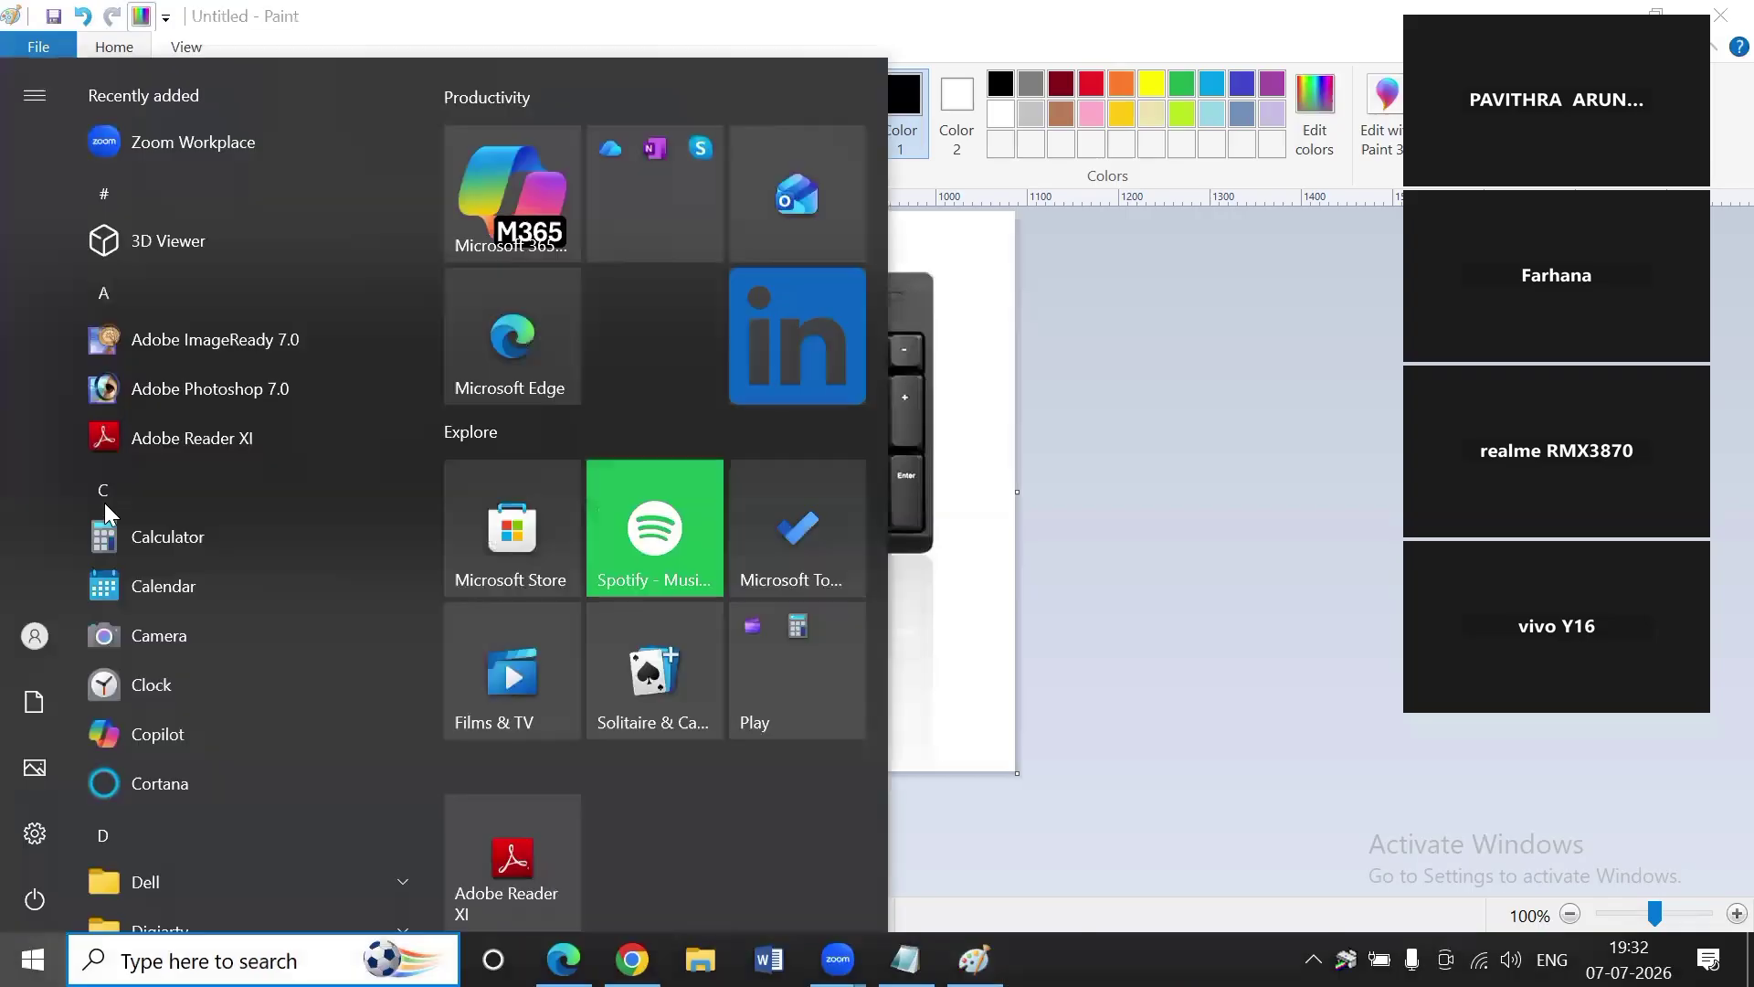
click(1087, 548)
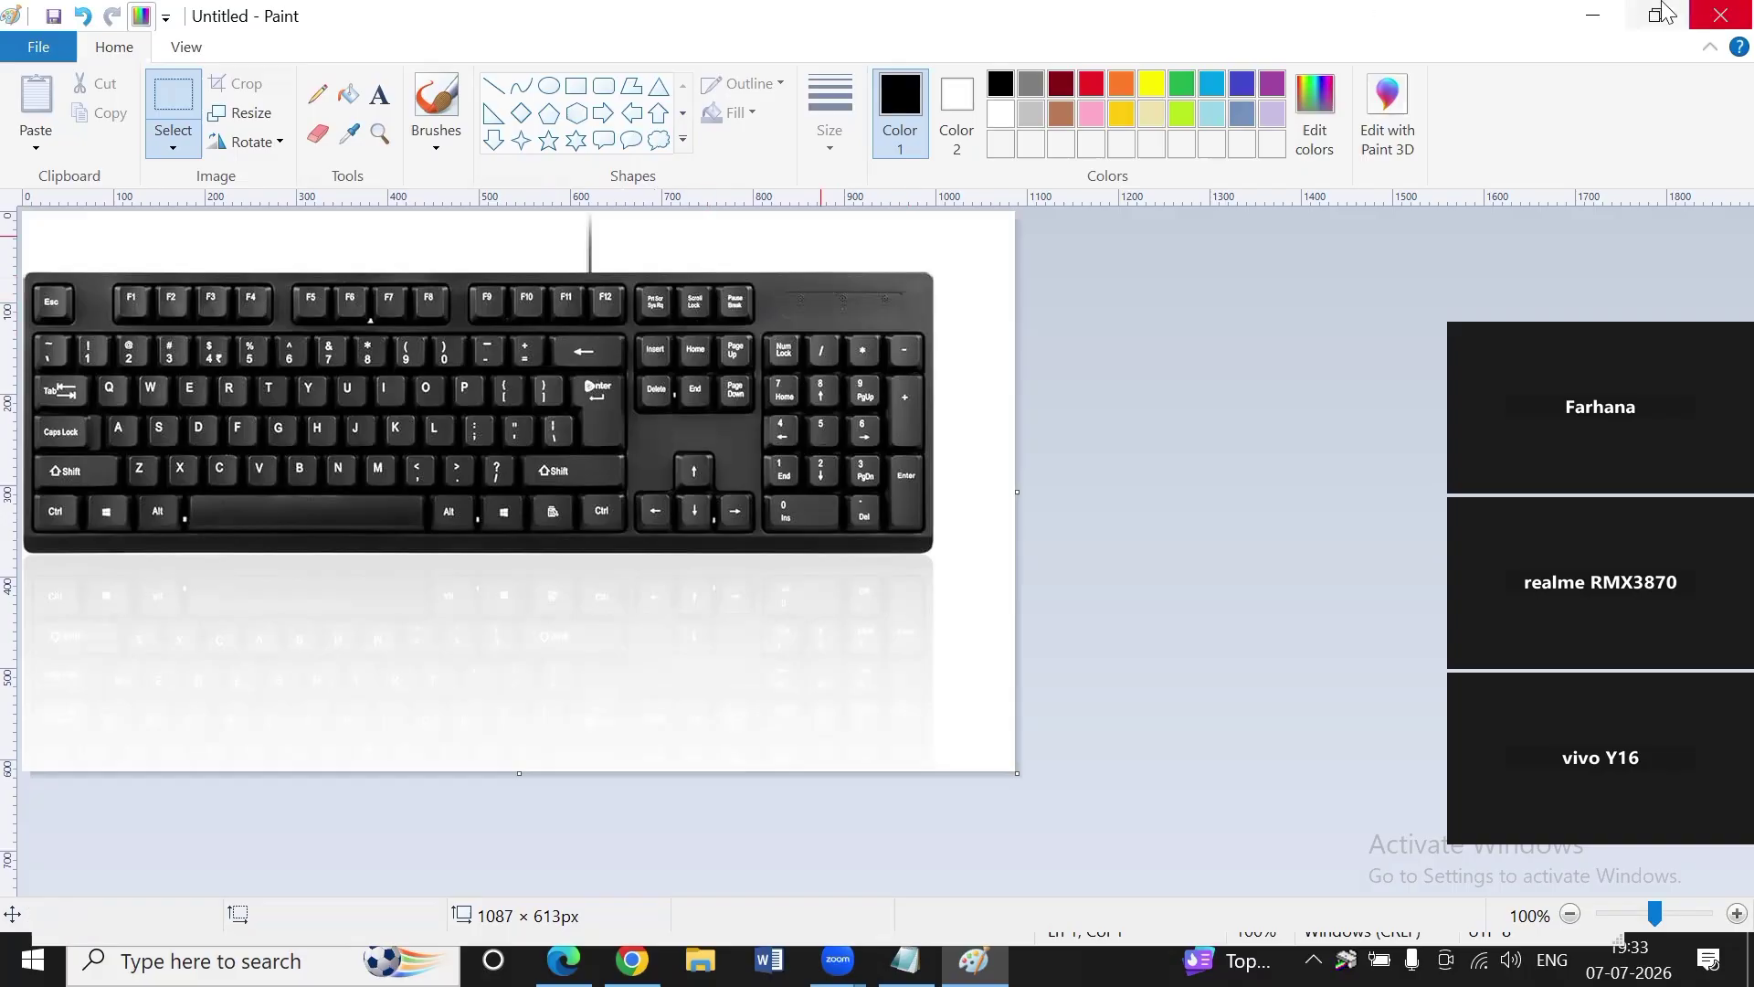
Switch from Paint to Notepad, maximize its window, and set the font to Times New Roman.
click(1593, 13)
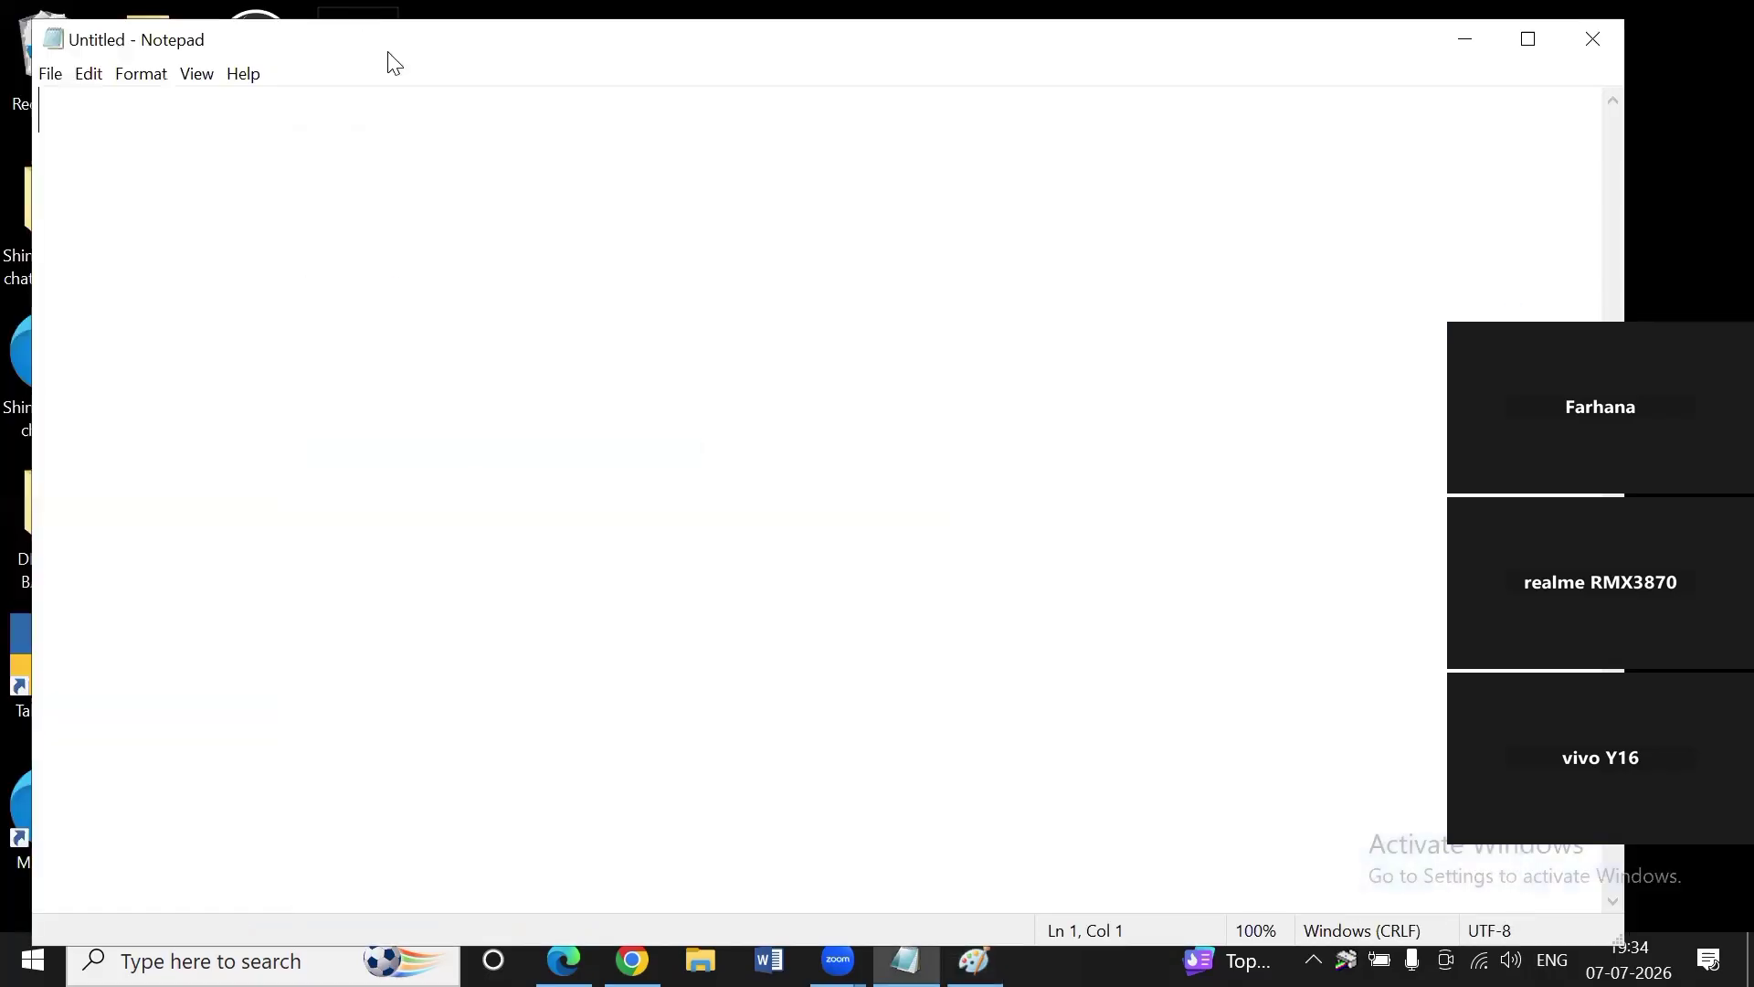
click(1526, 44)
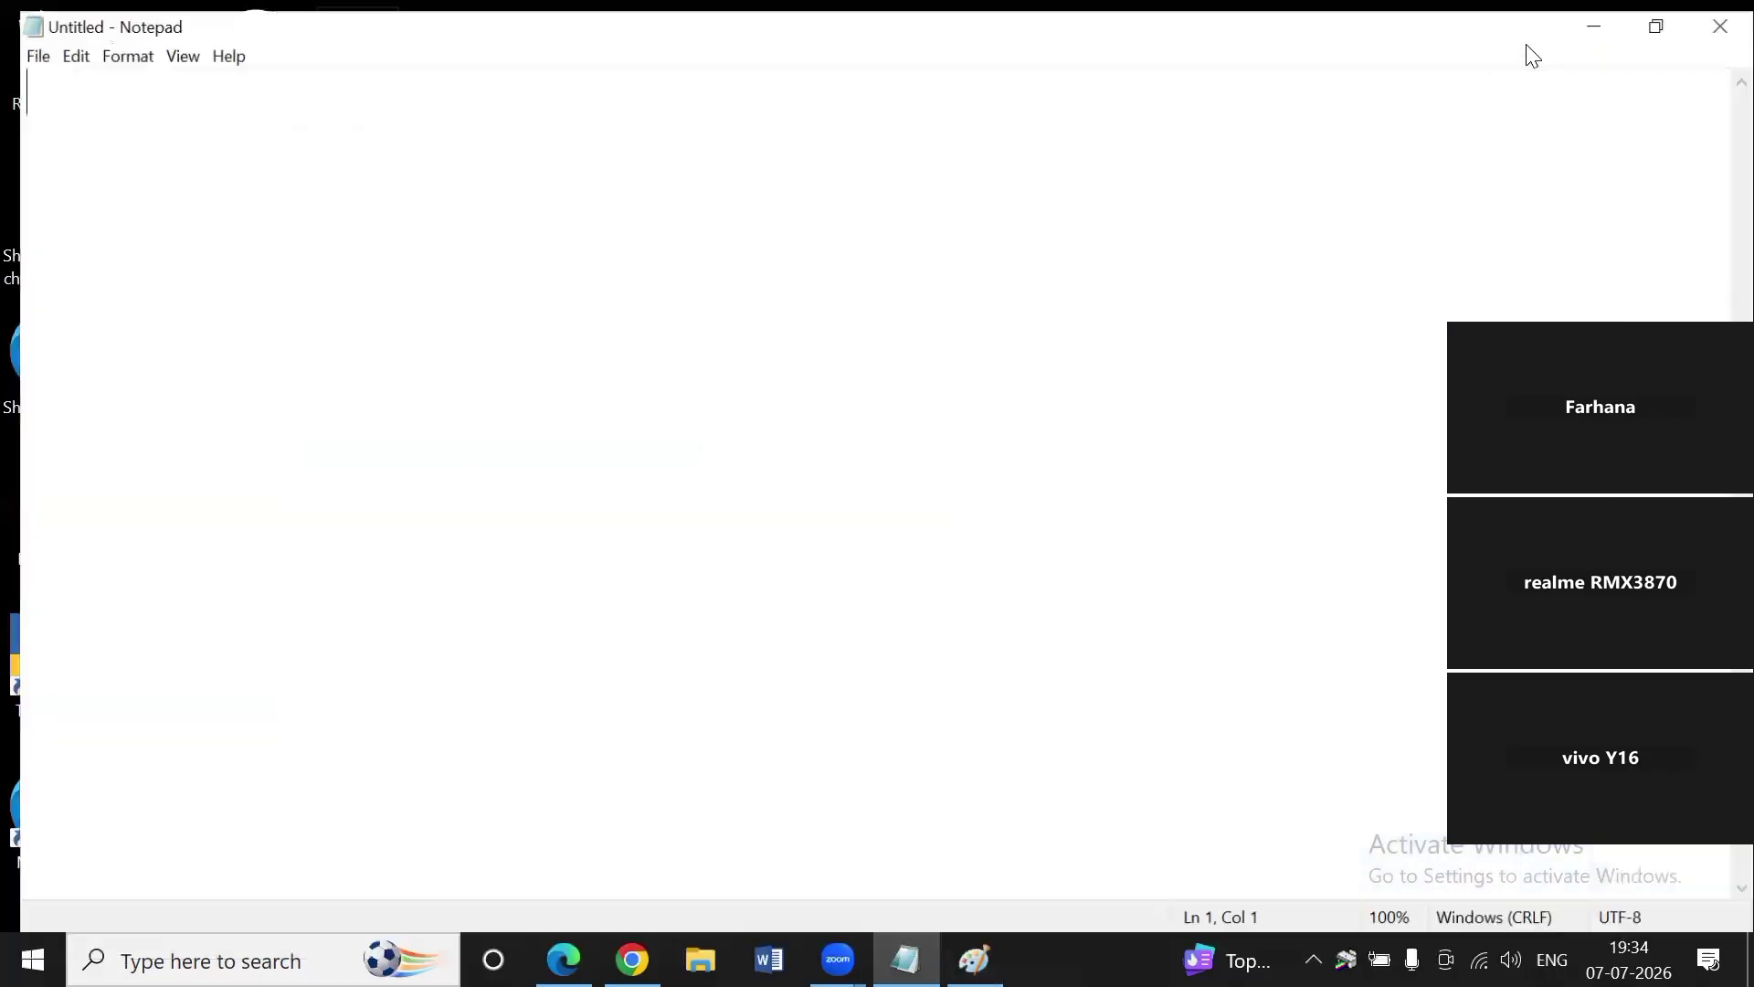
click(94, 49)
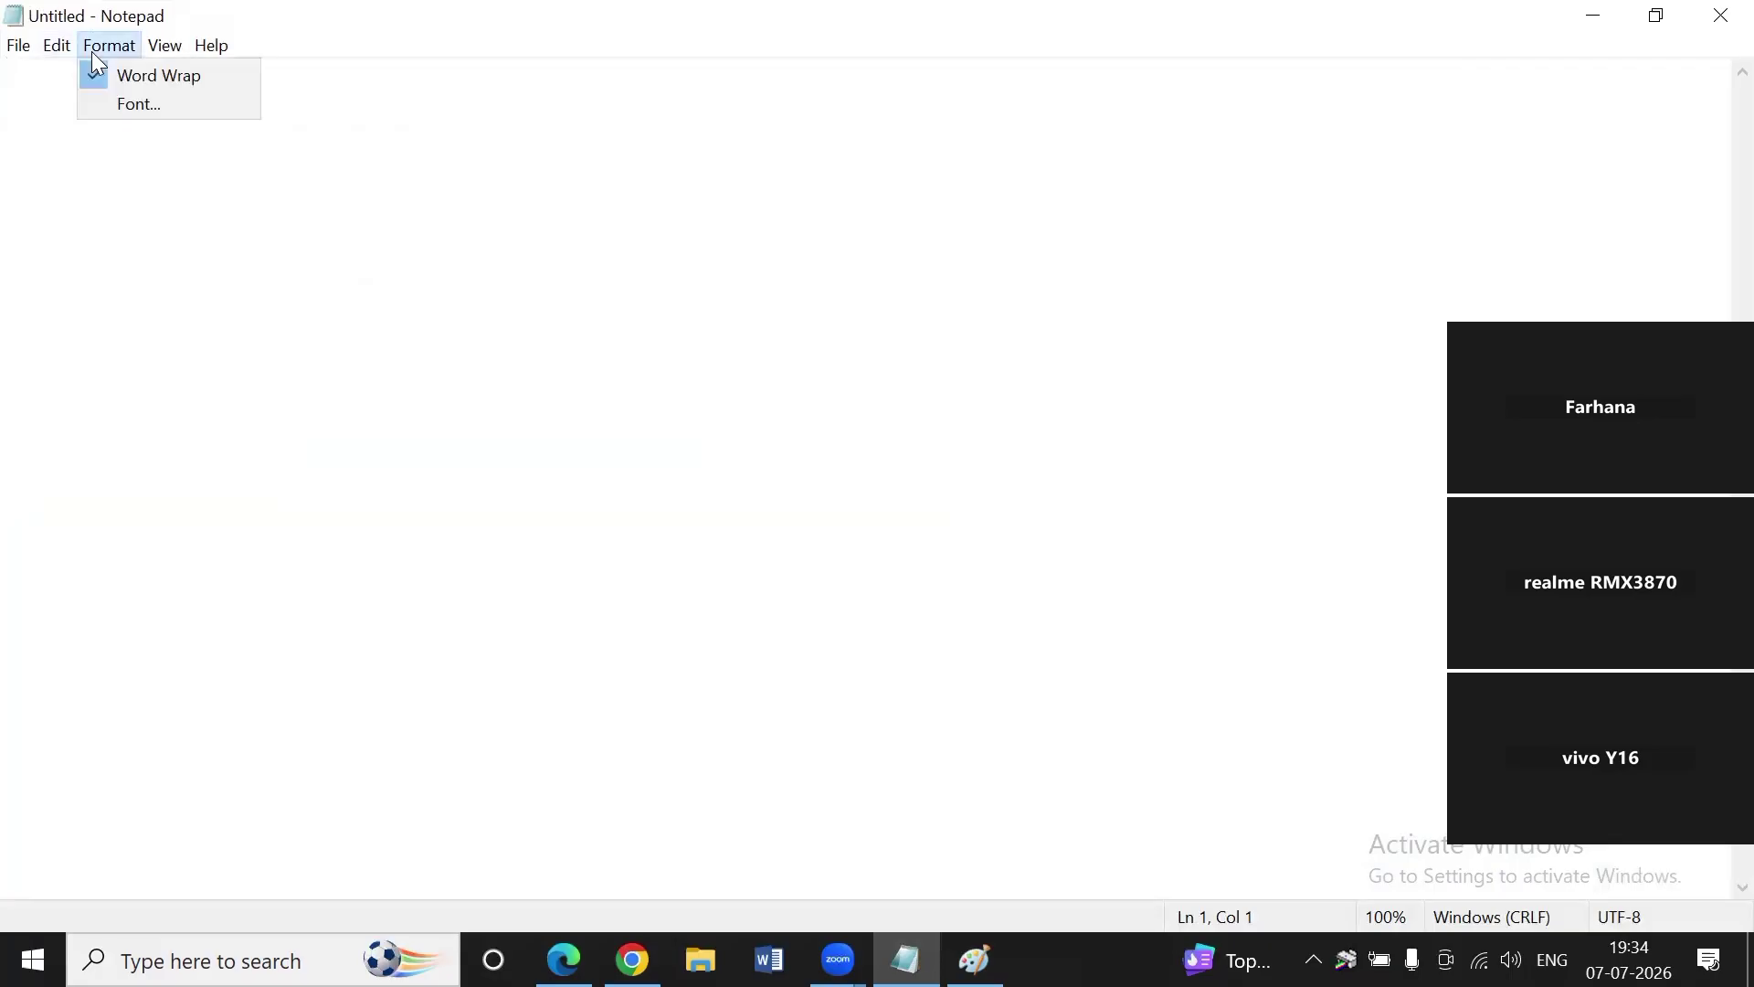
click(142, 108)
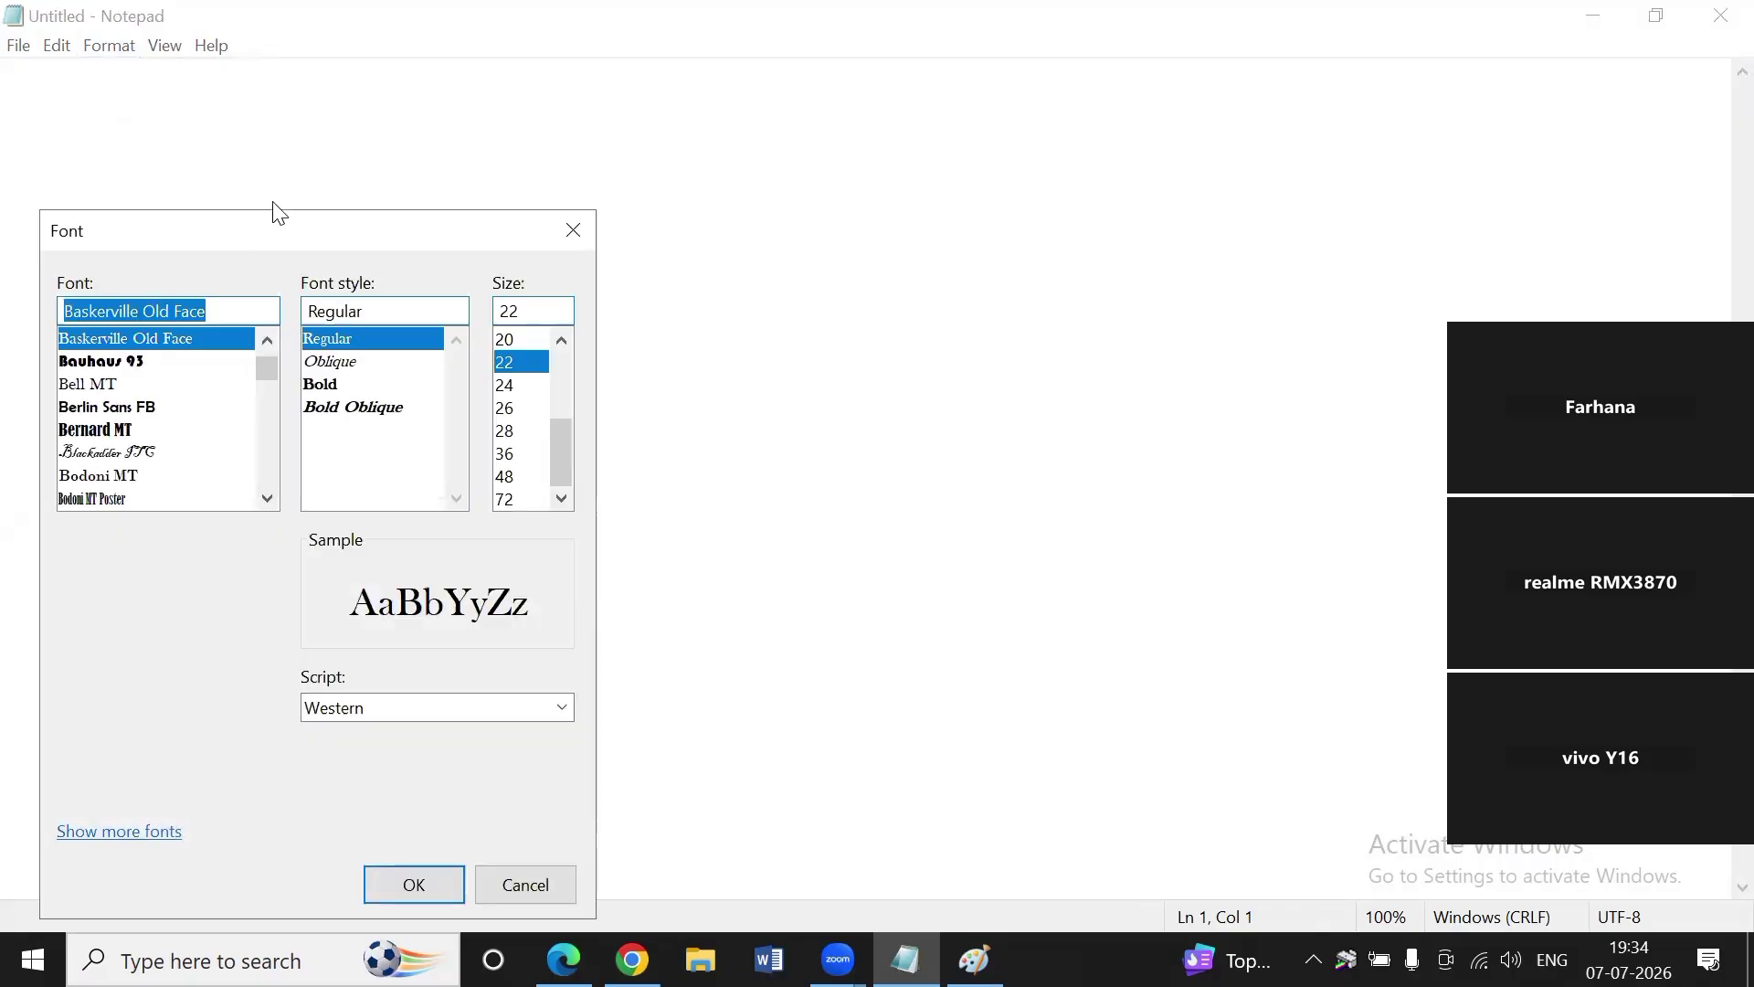
drag(278, 212, 632, 46)
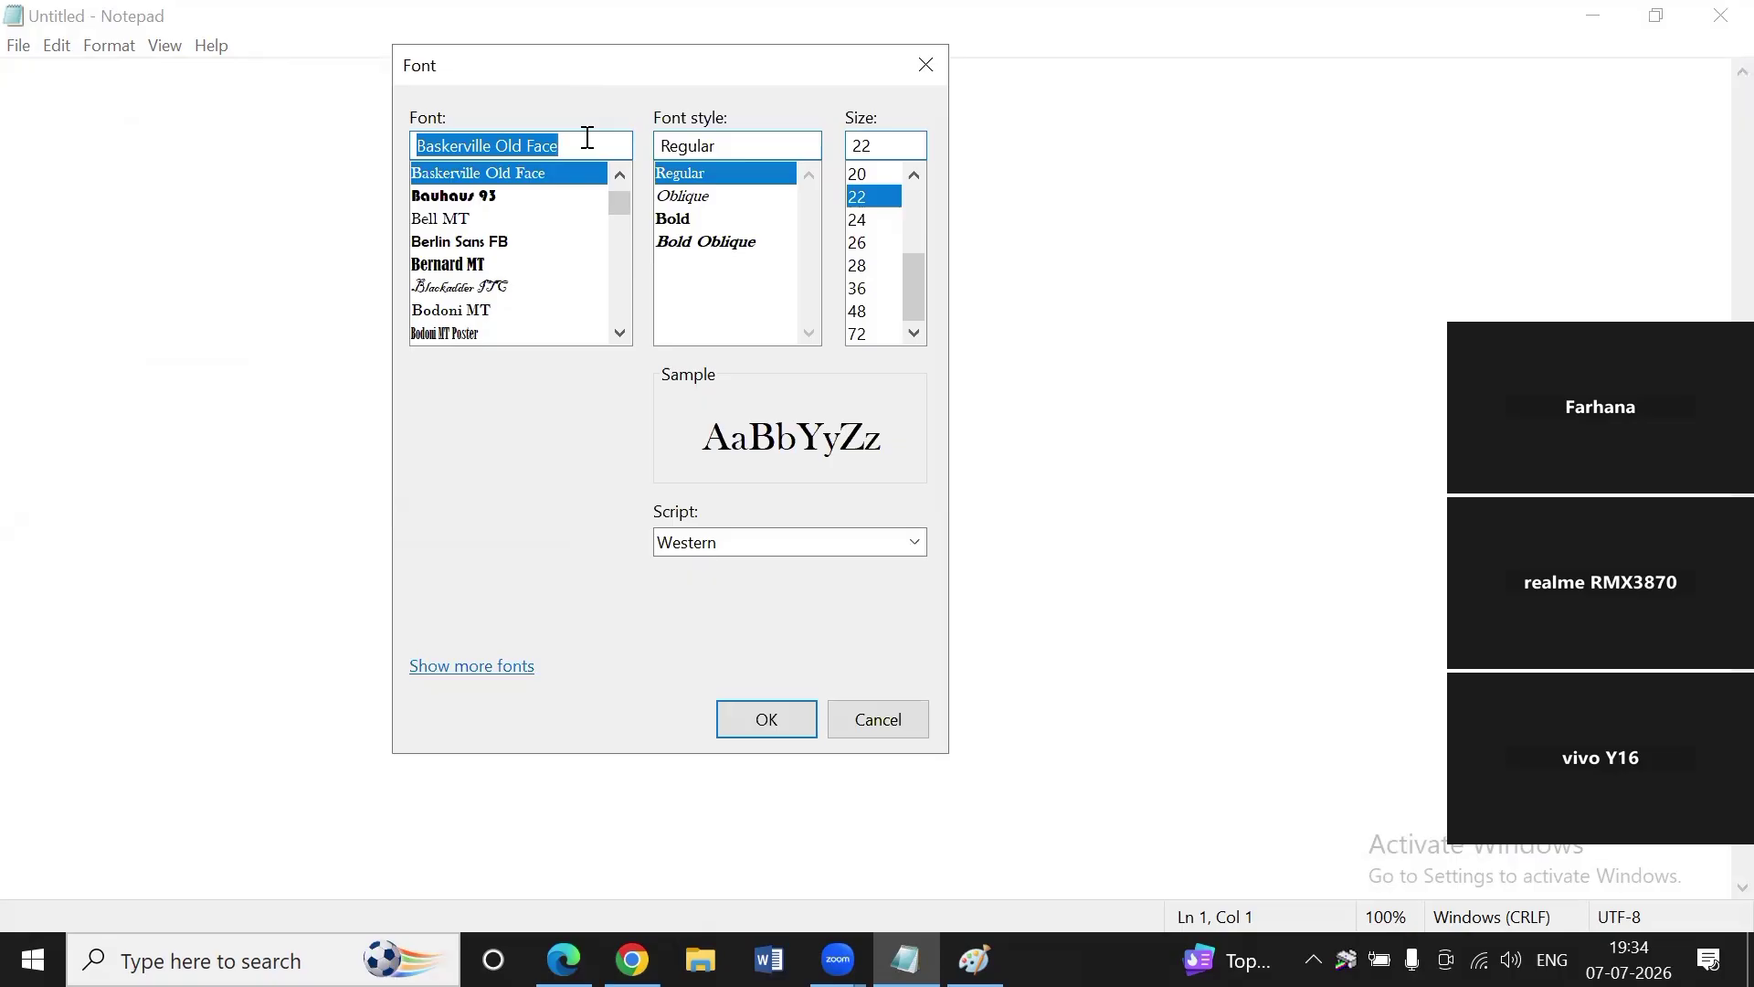
text(ti)
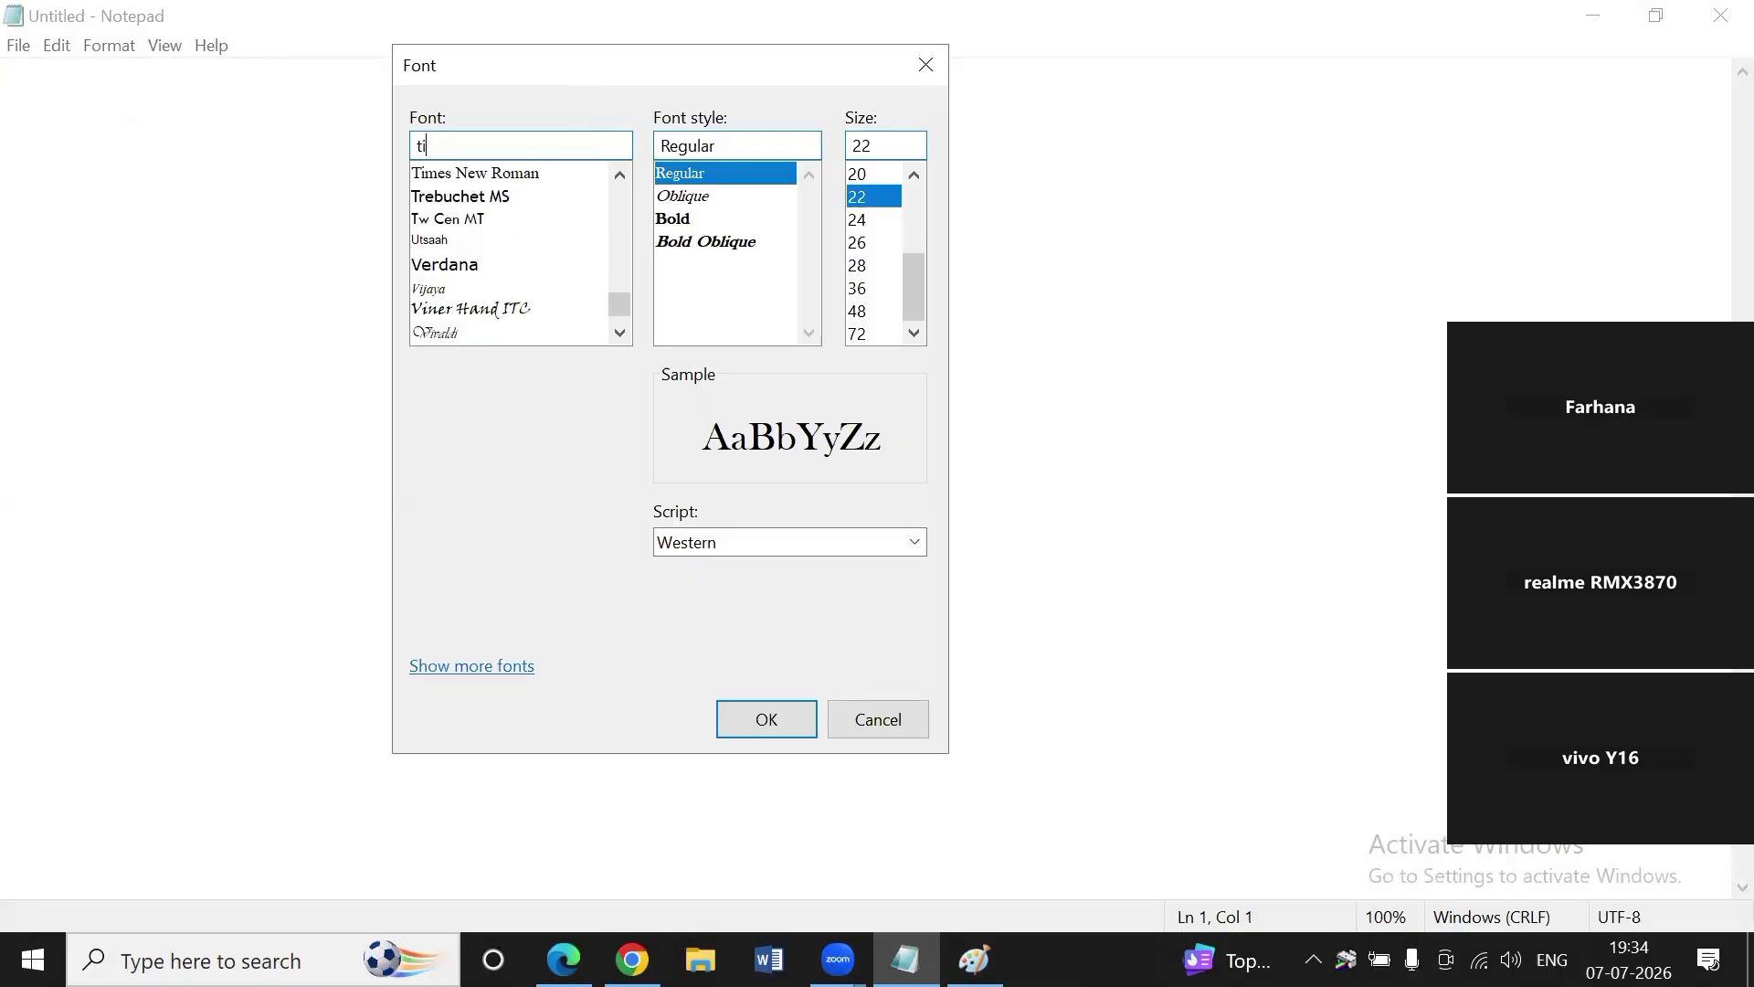
text(mes)
key(Down)
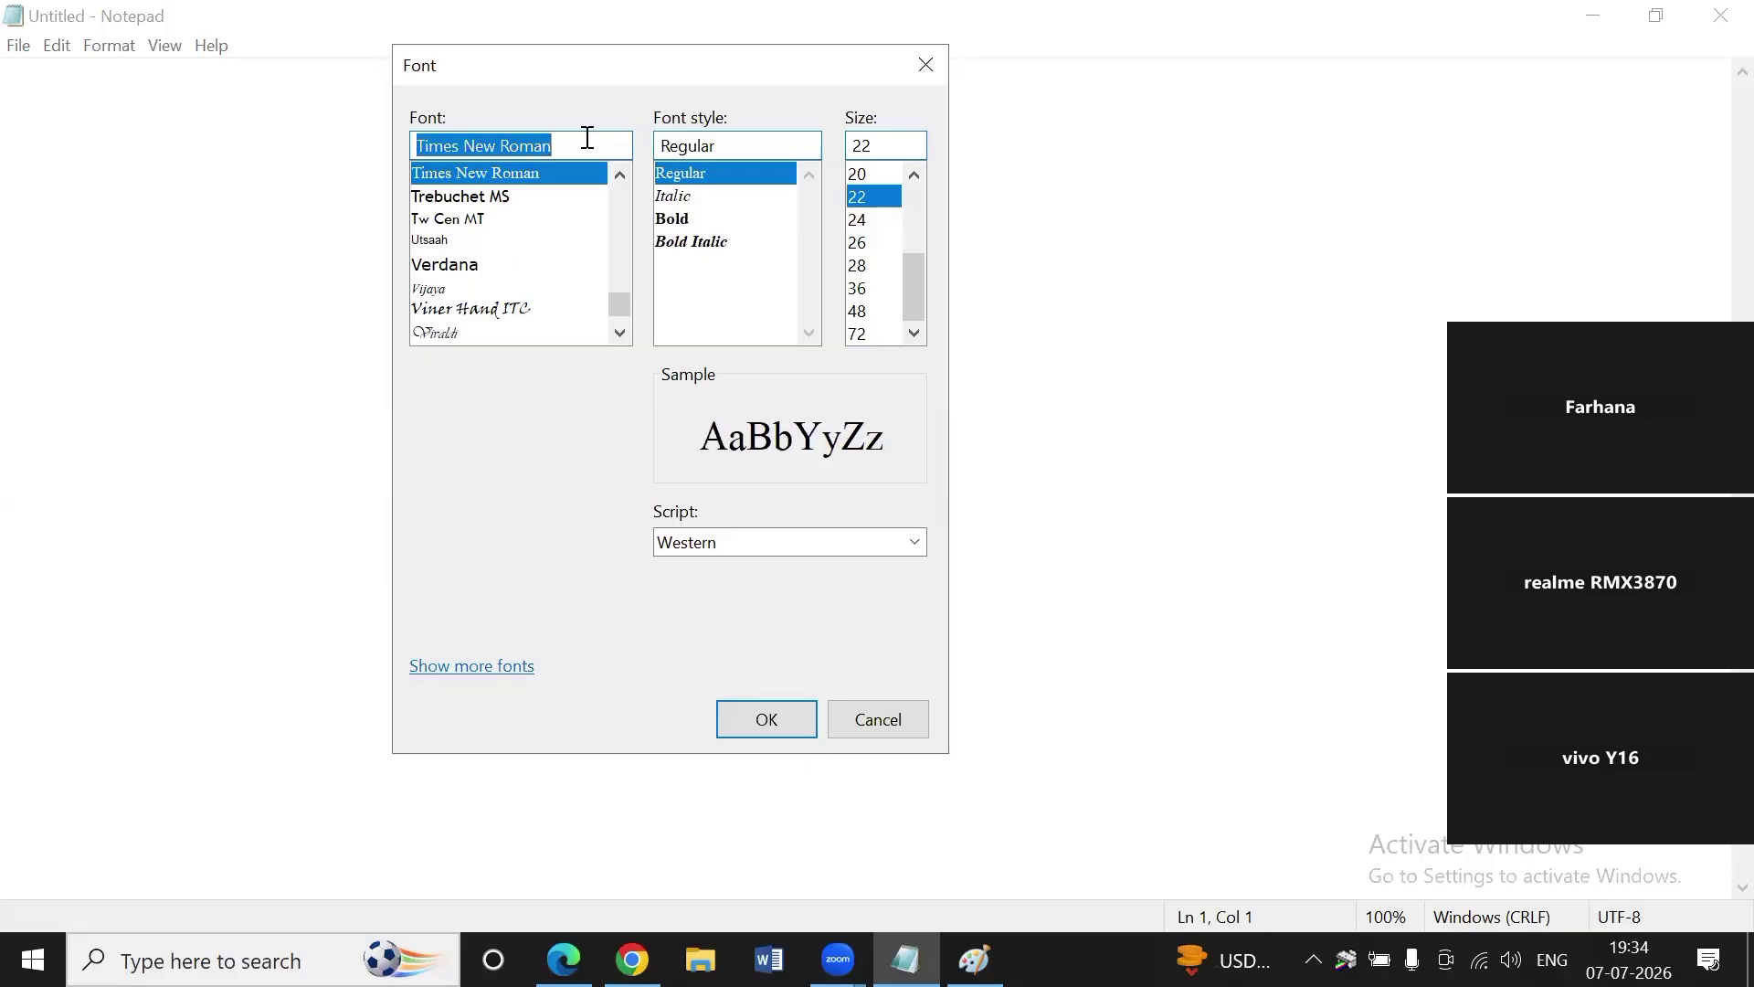
key(Return)
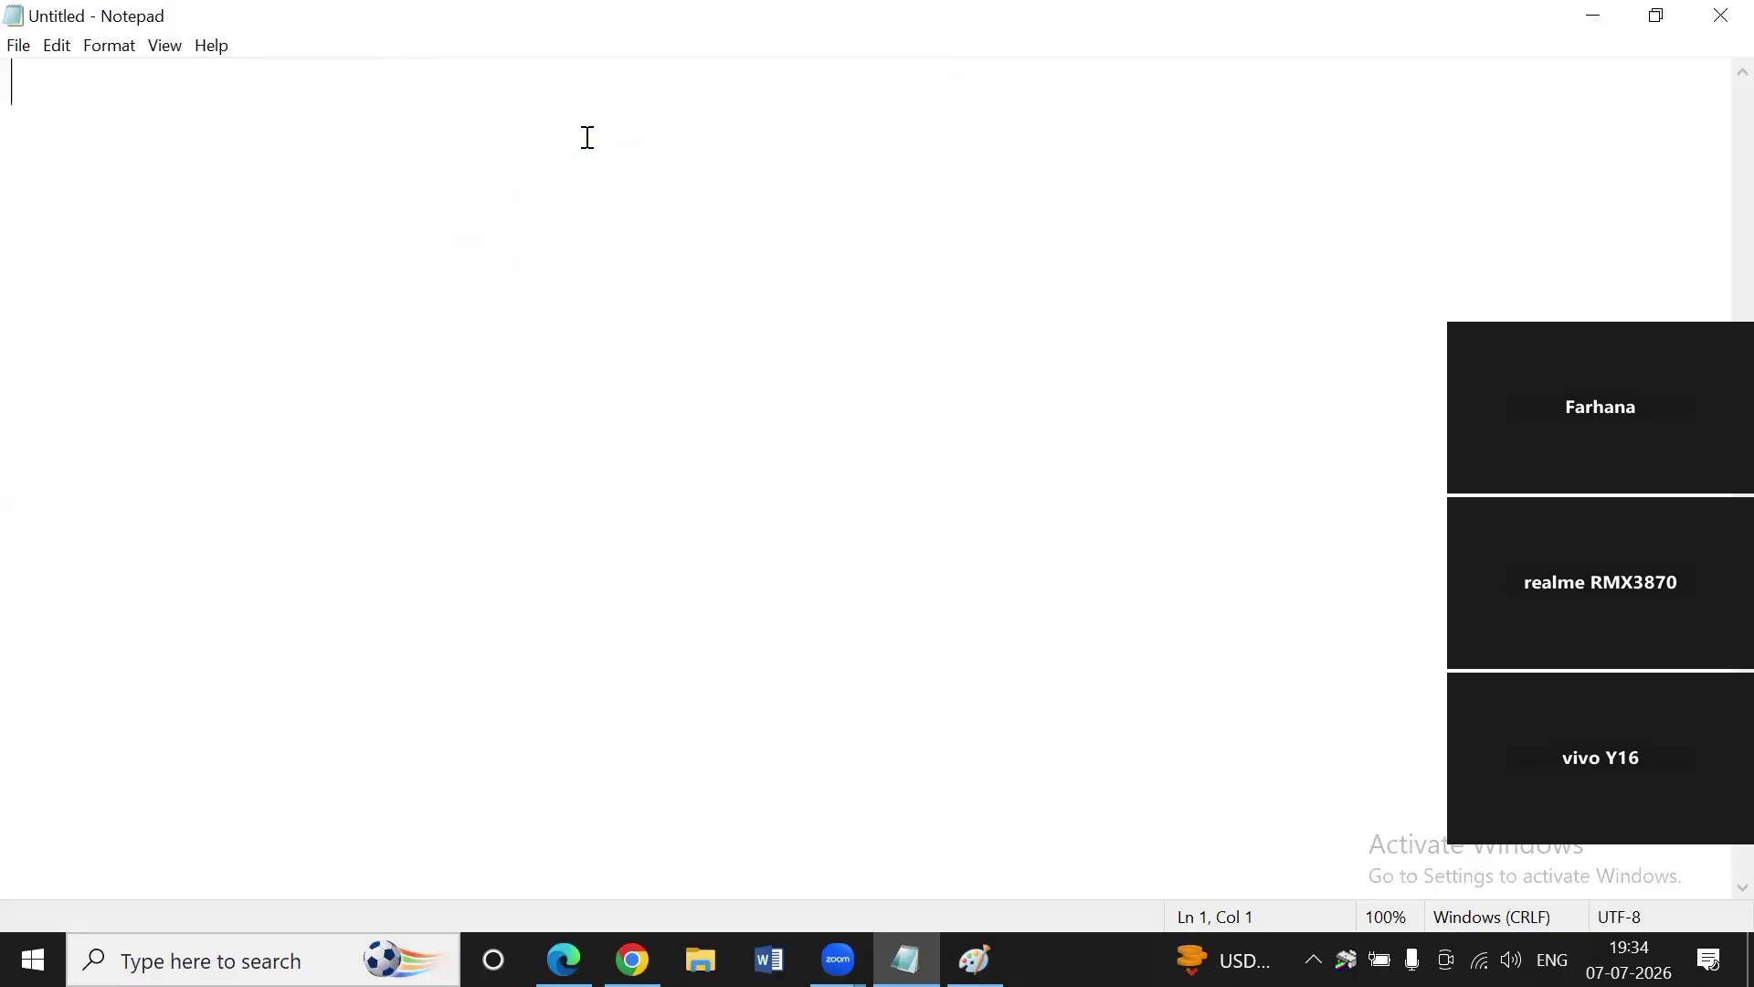
Look through the list of available fonts in the font settings and close them without changing anything.
click(103, 47)
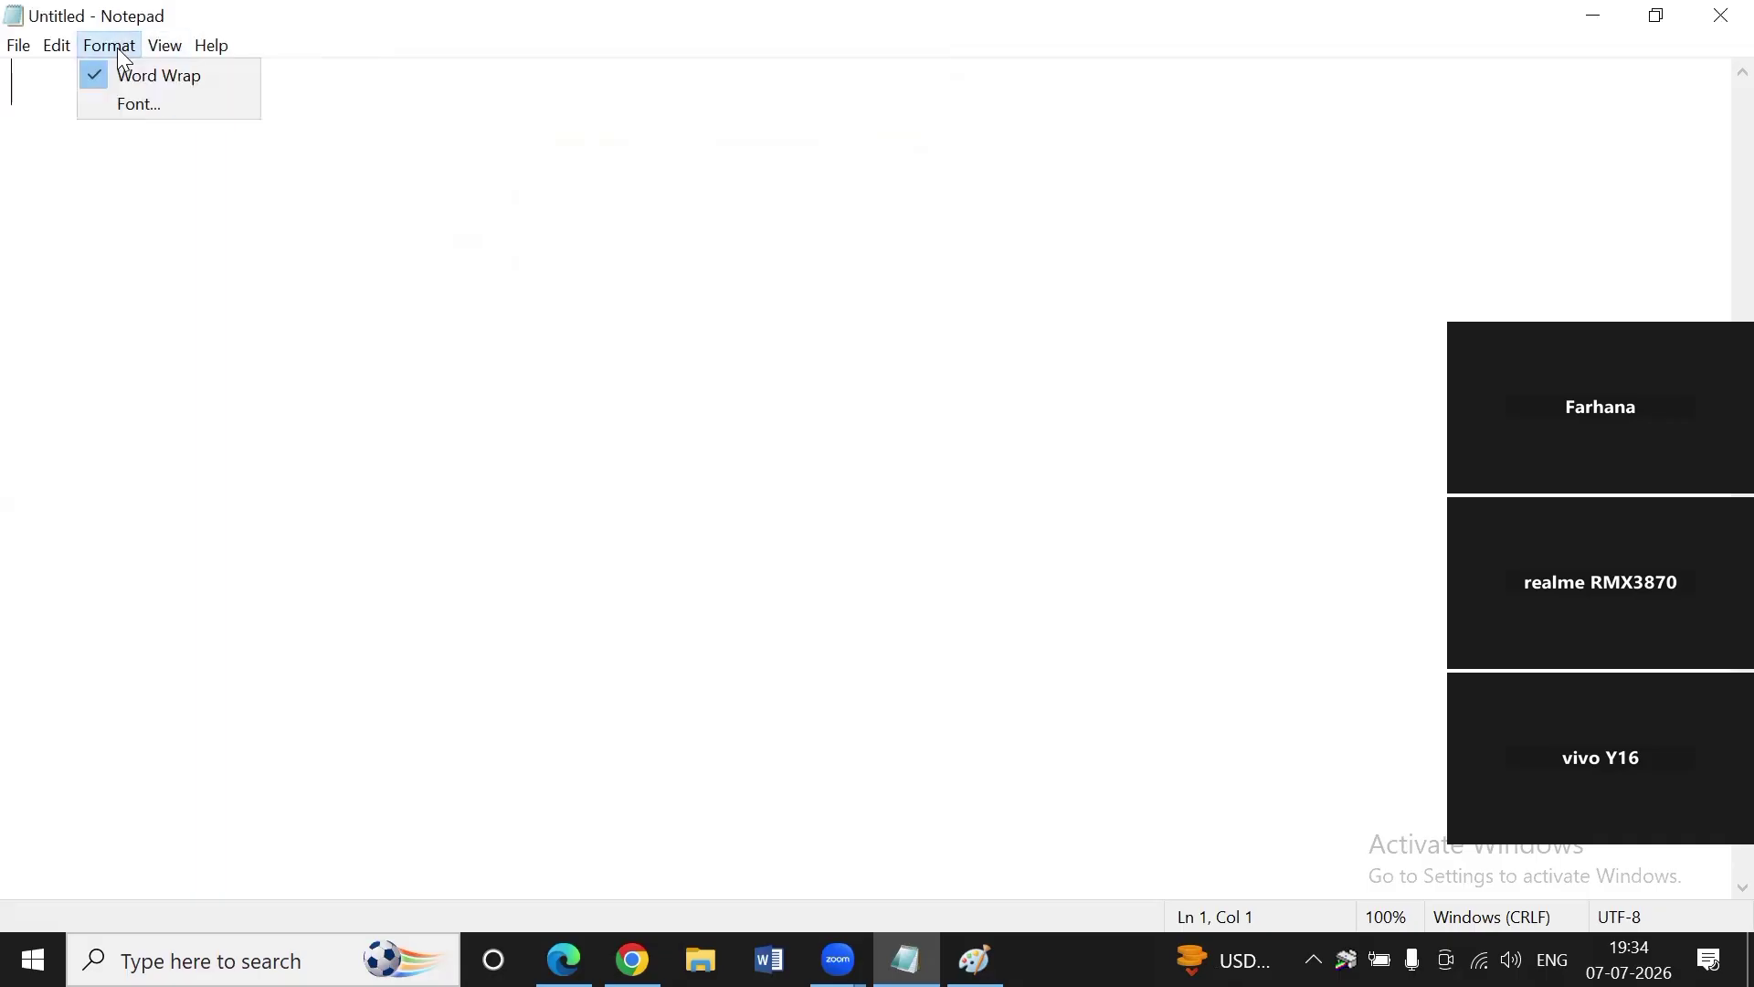
click(174, 104)
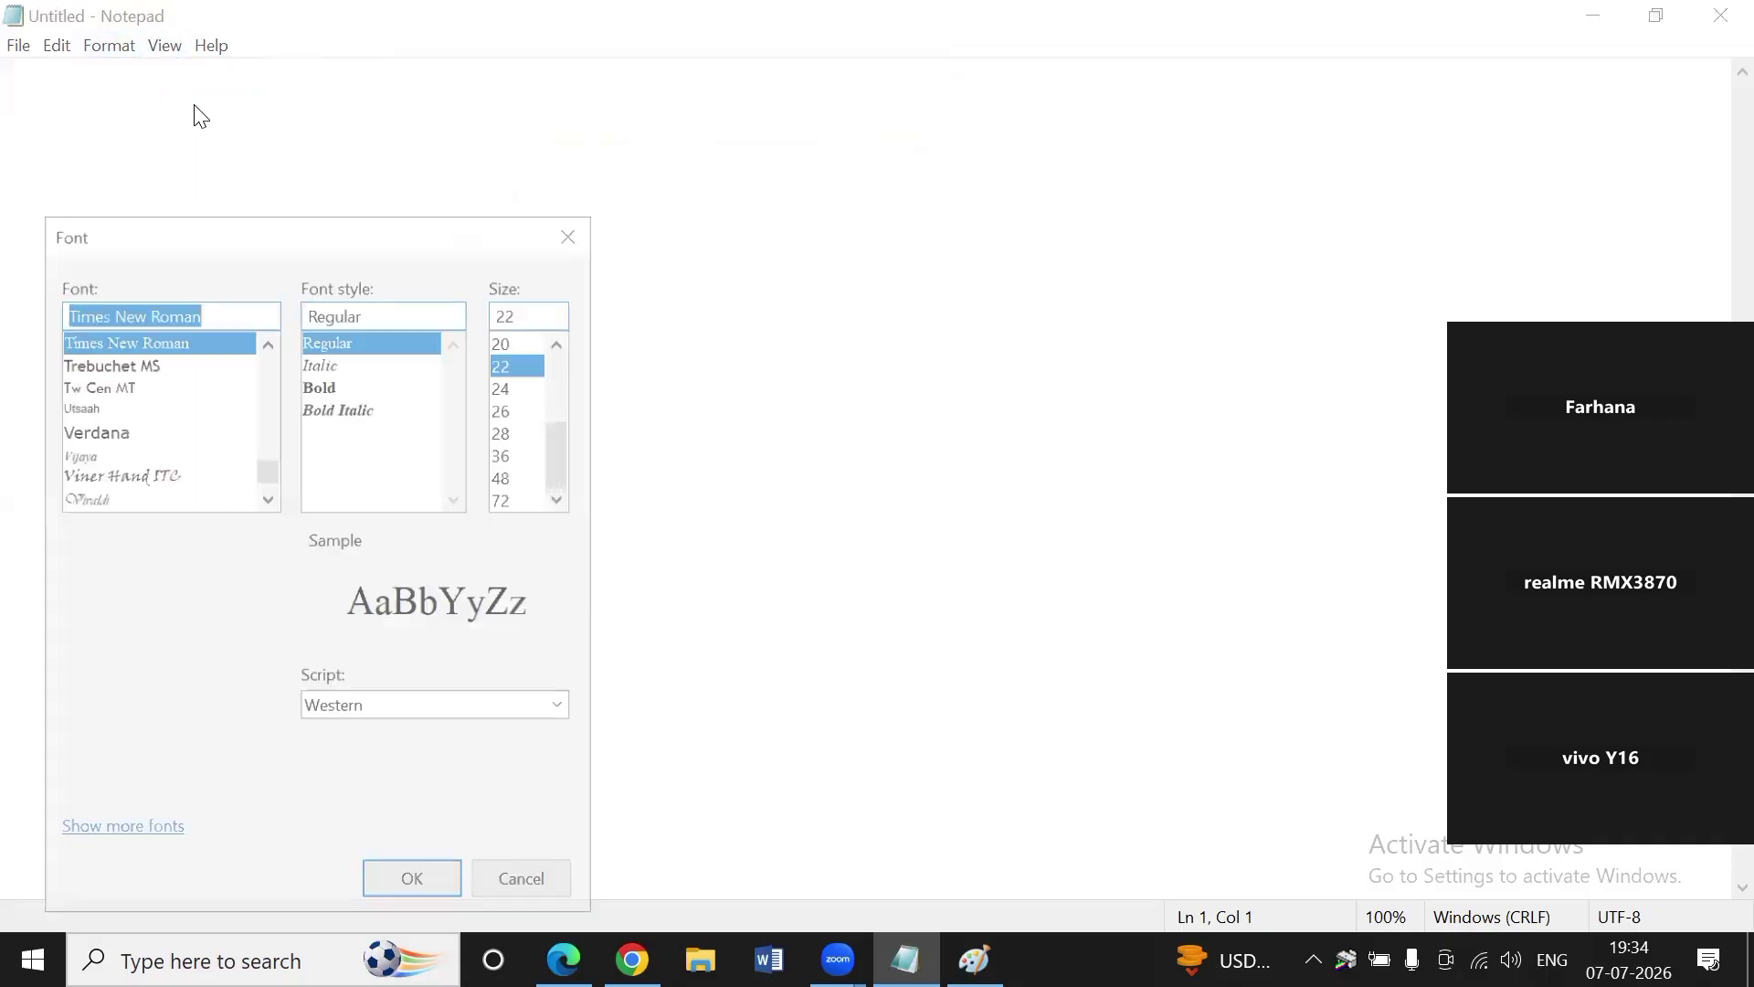
drag(272, 239, 844, 91)
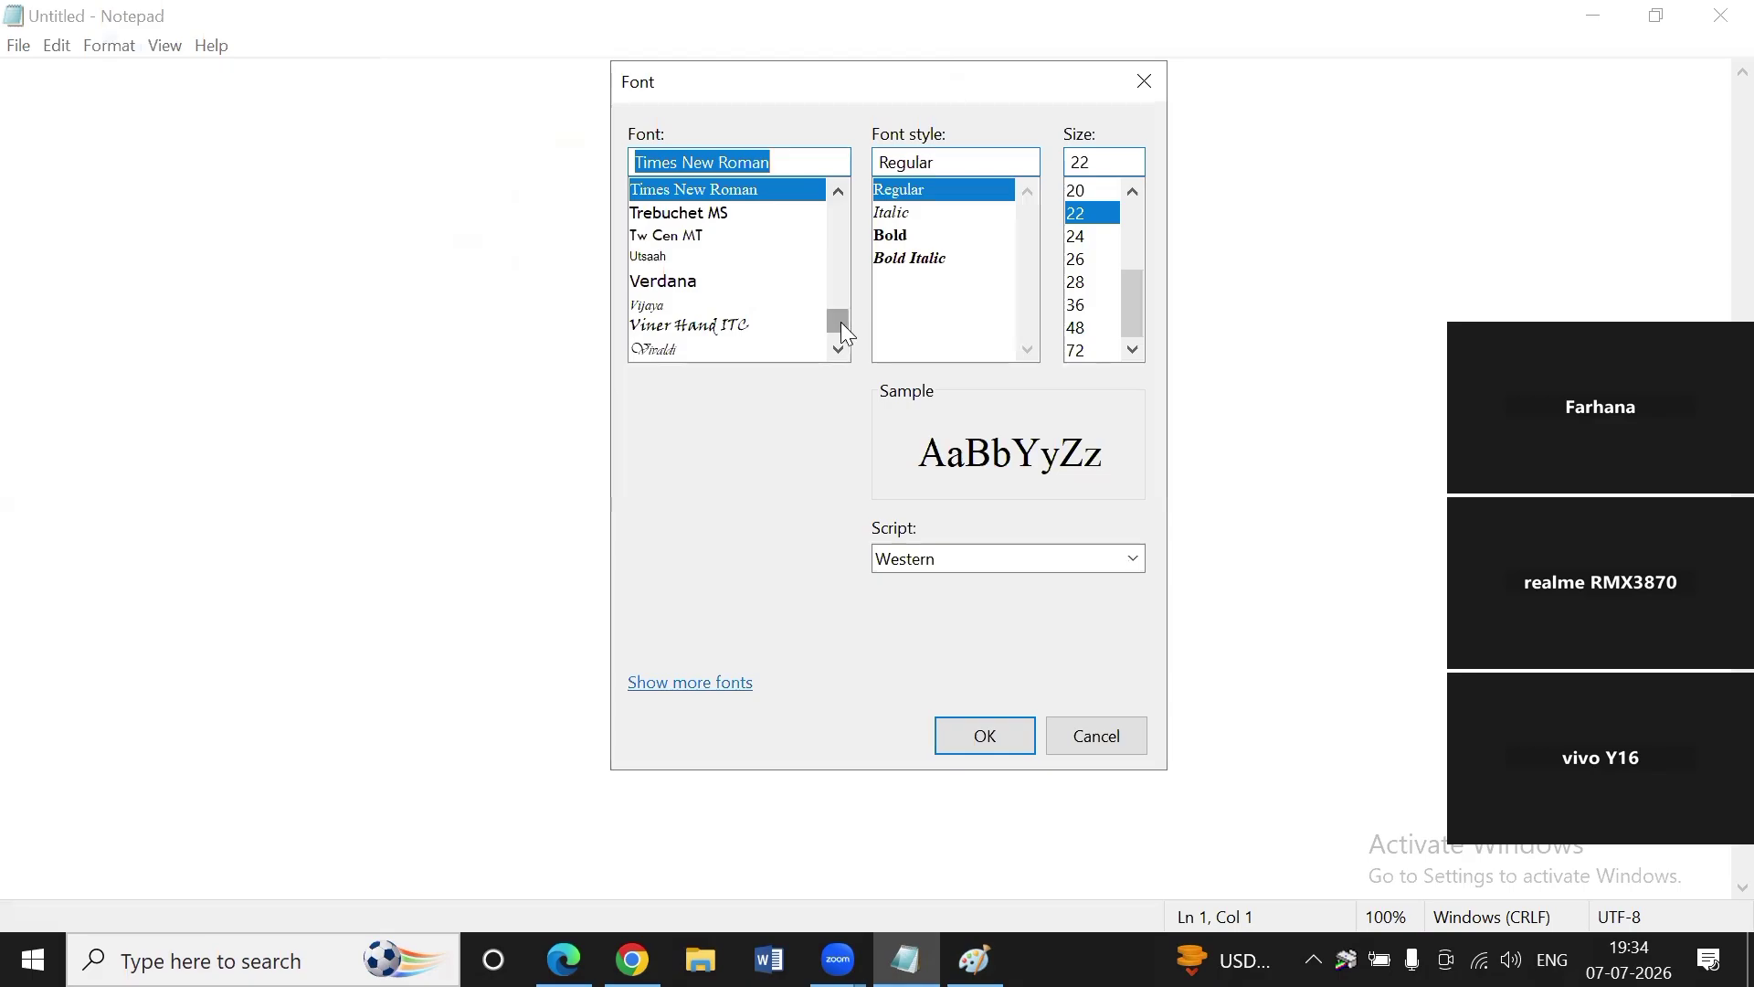
drag(841, 322, 839, 226)
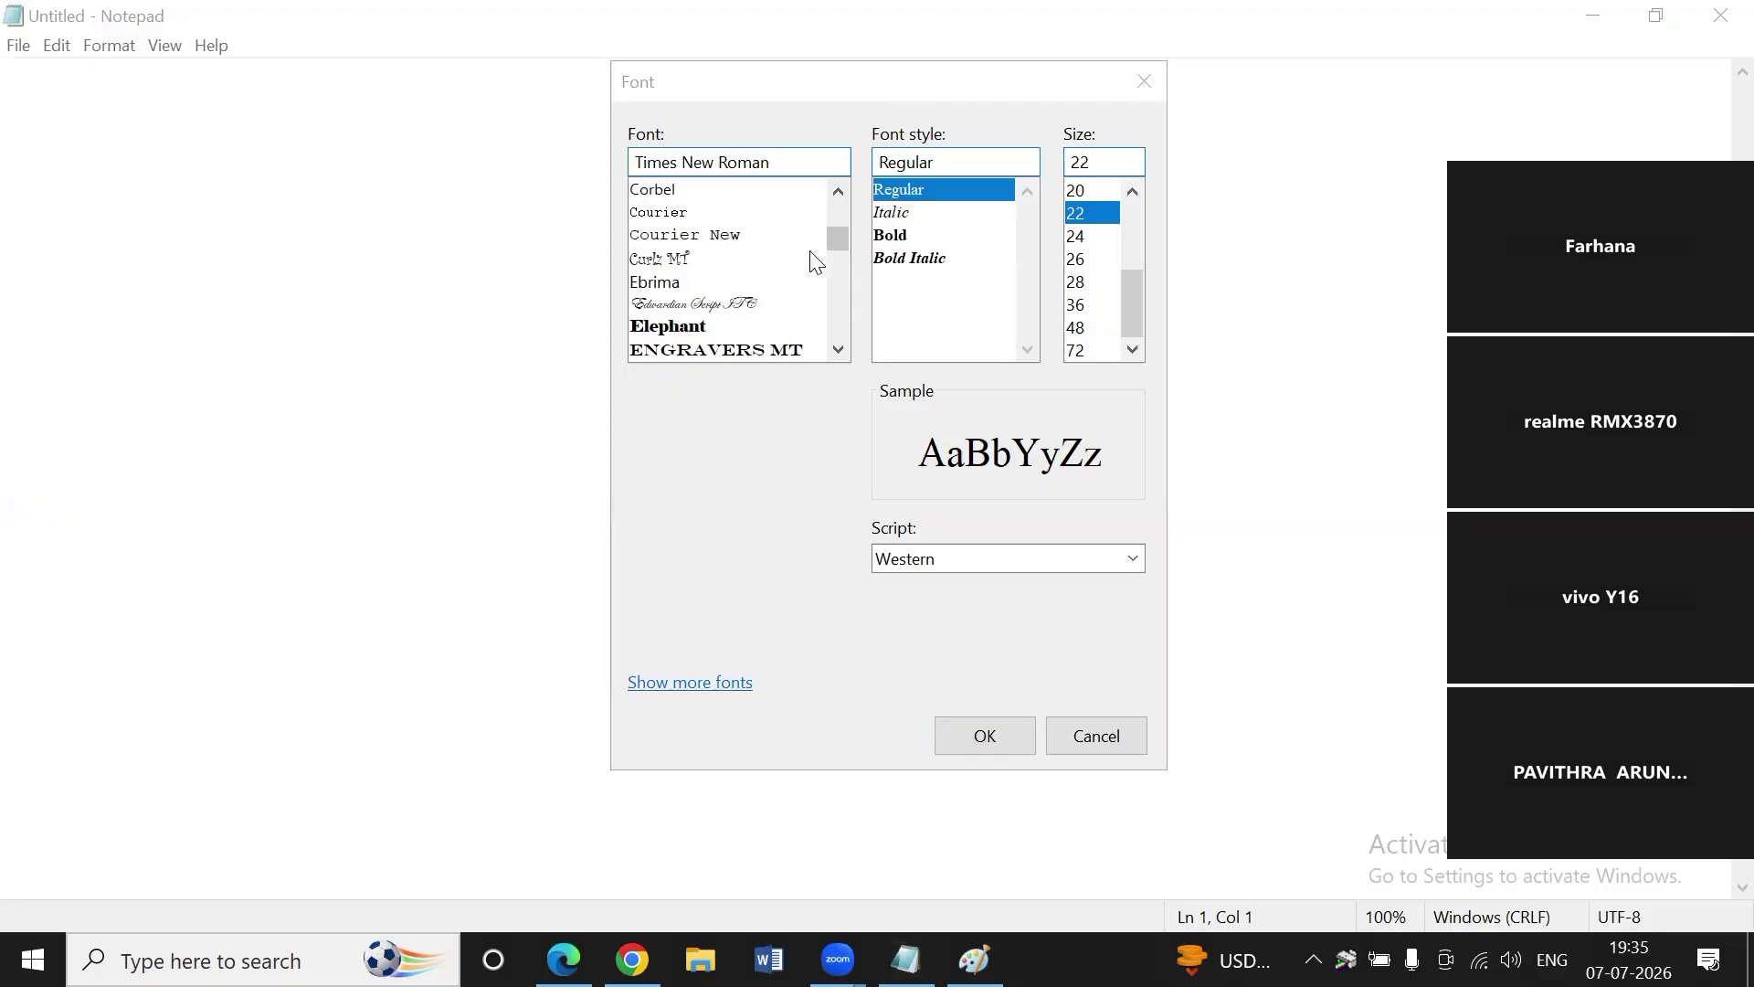
click(1147, 81)
Set the font style to Bold for Times New Roman in the font settings.
click(128, 48)
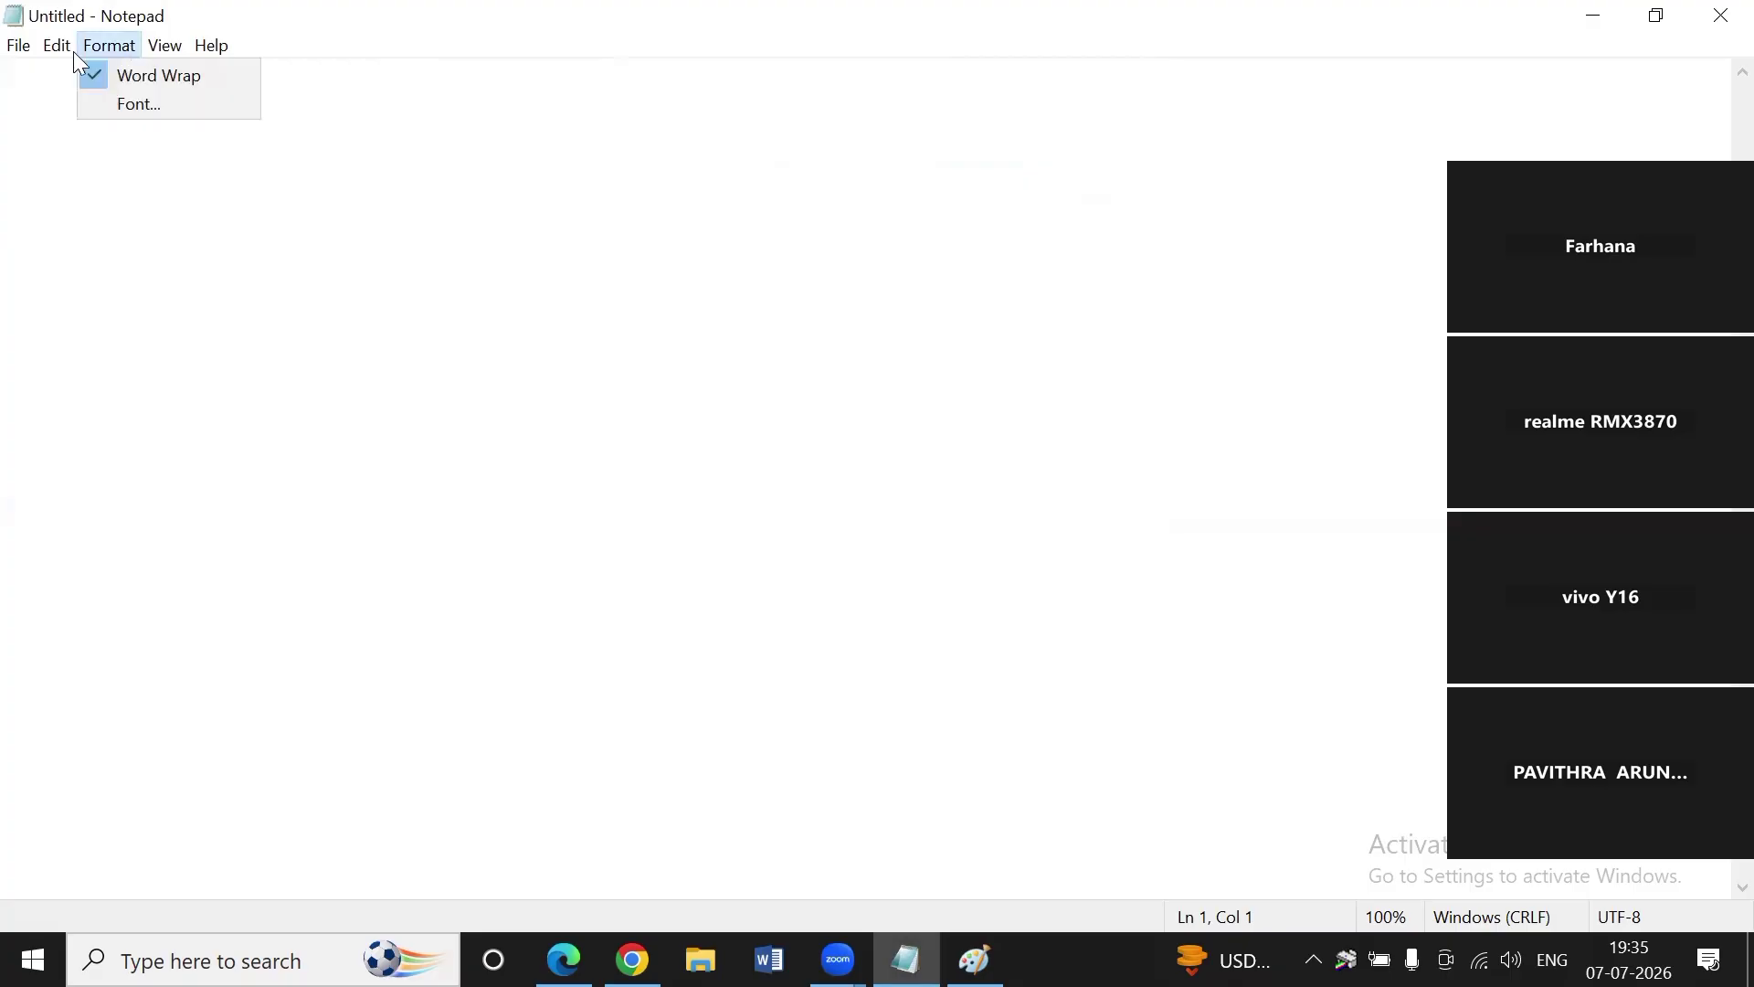
mouse_move(69, 49)
click(137, 103)
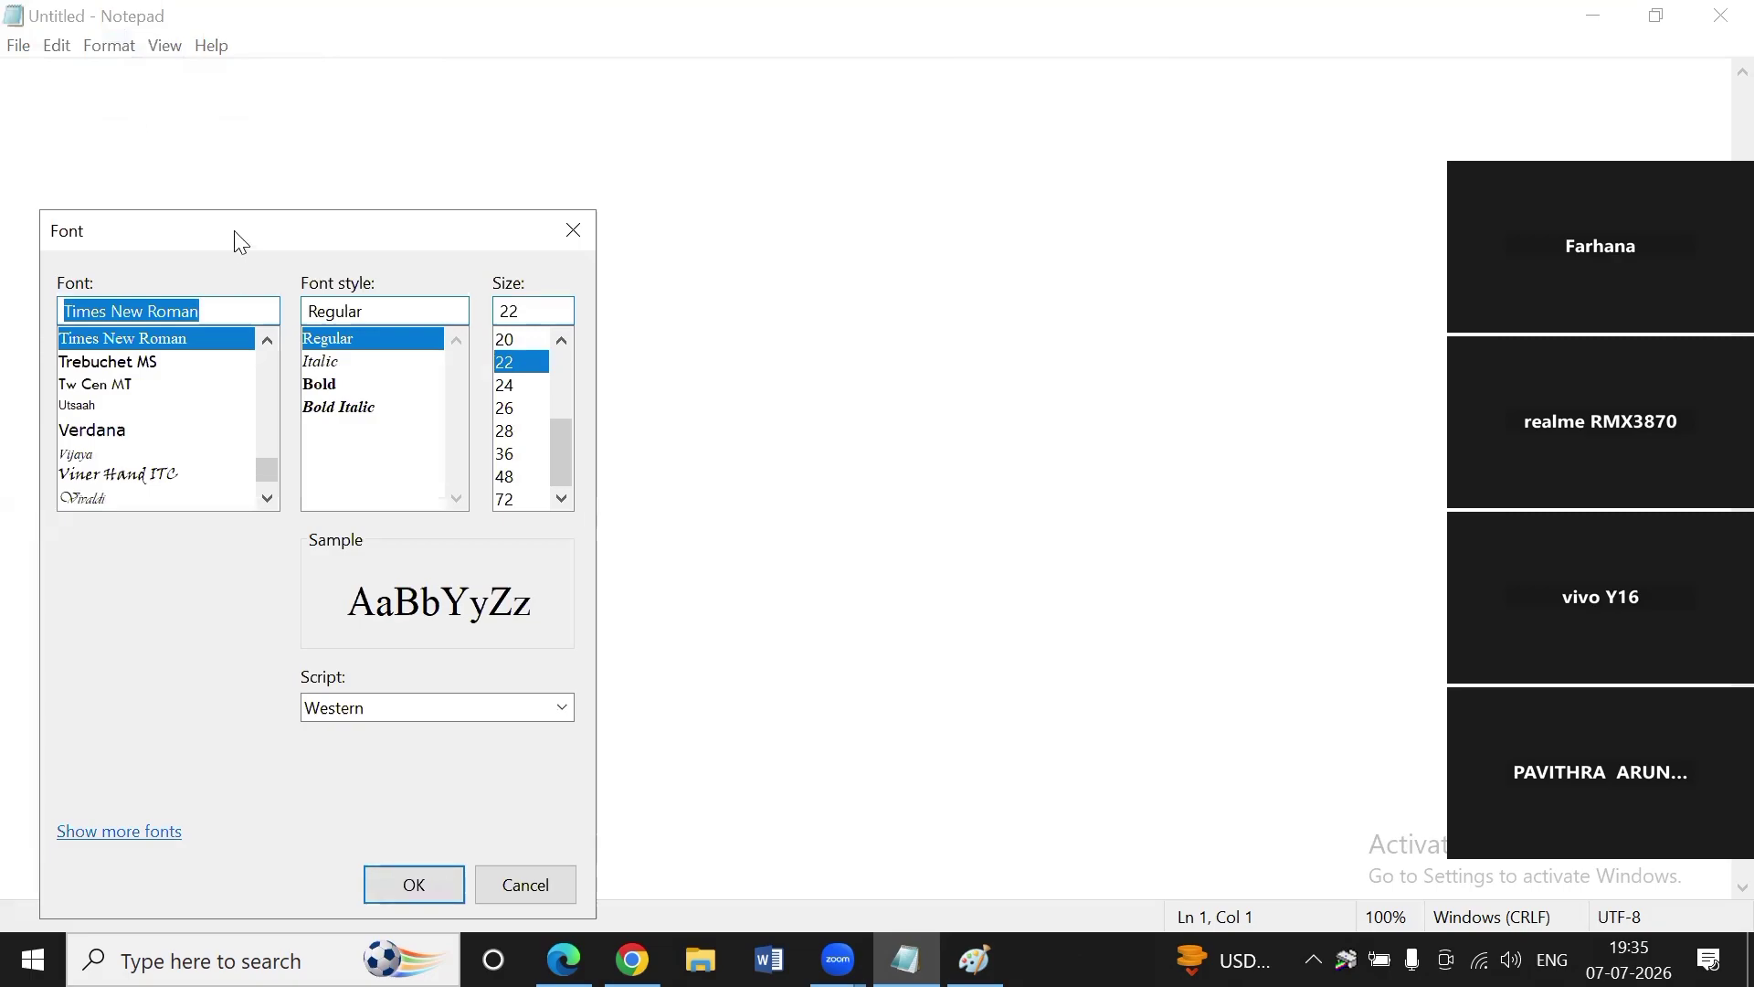
drag(235, 247, 579, 122)
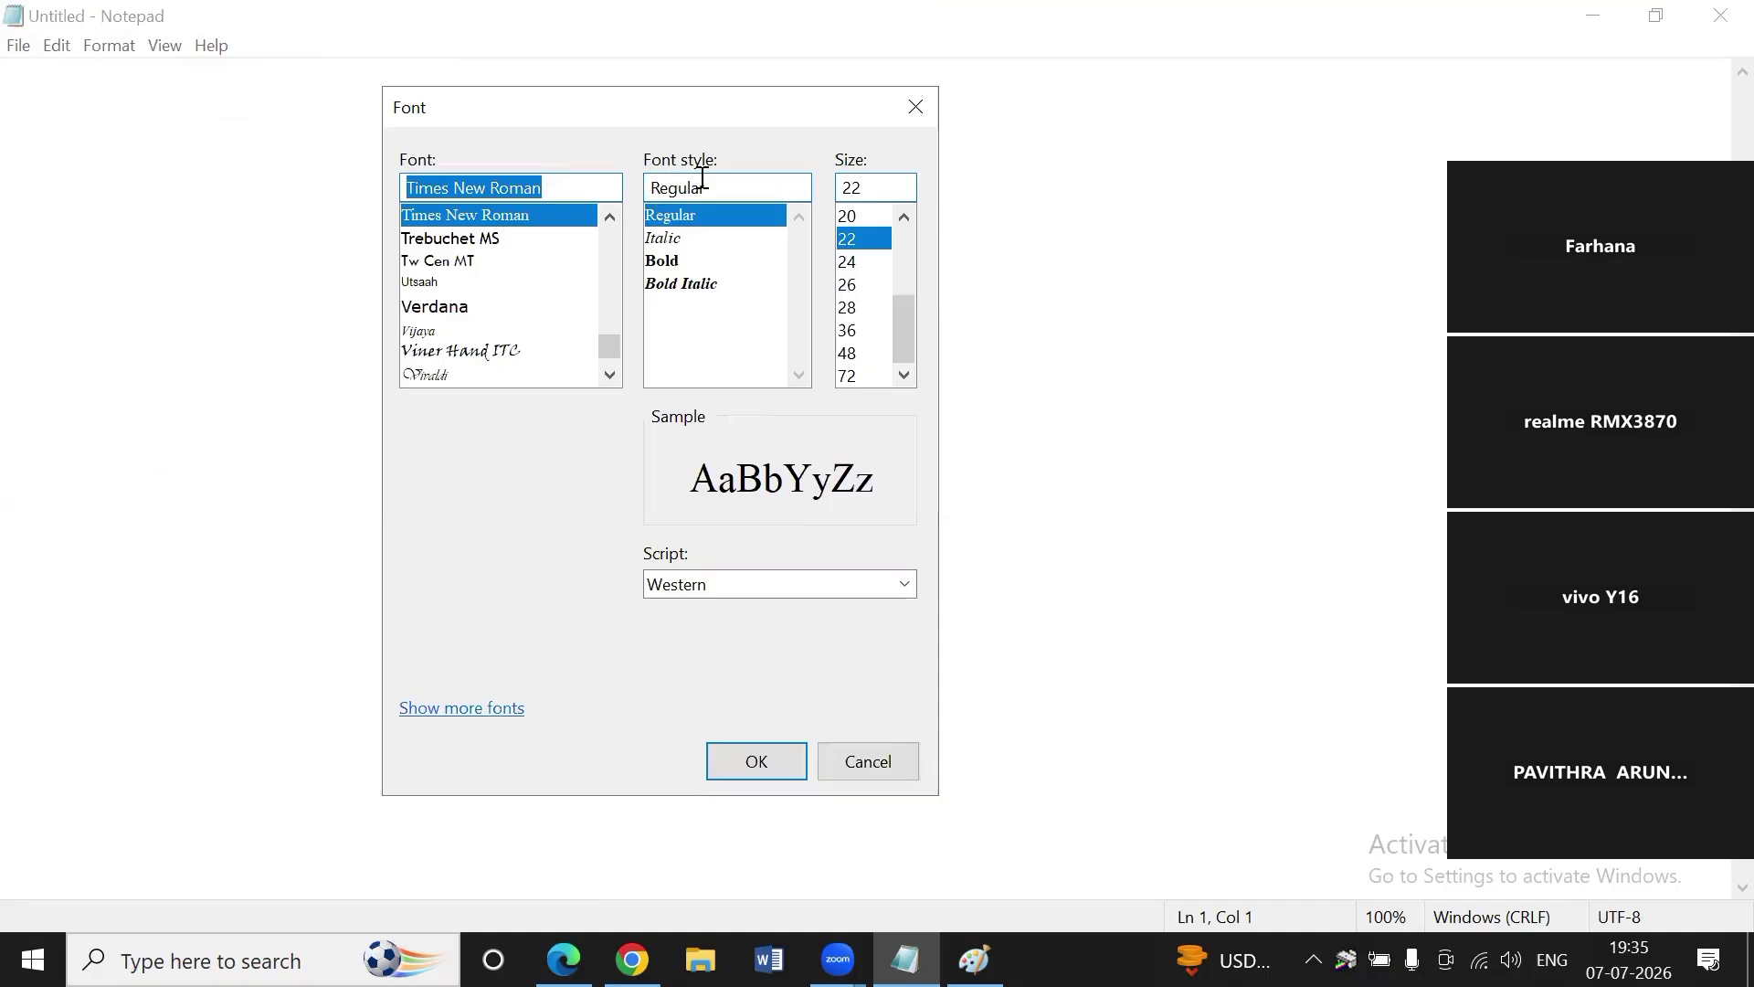
click(663, 262)
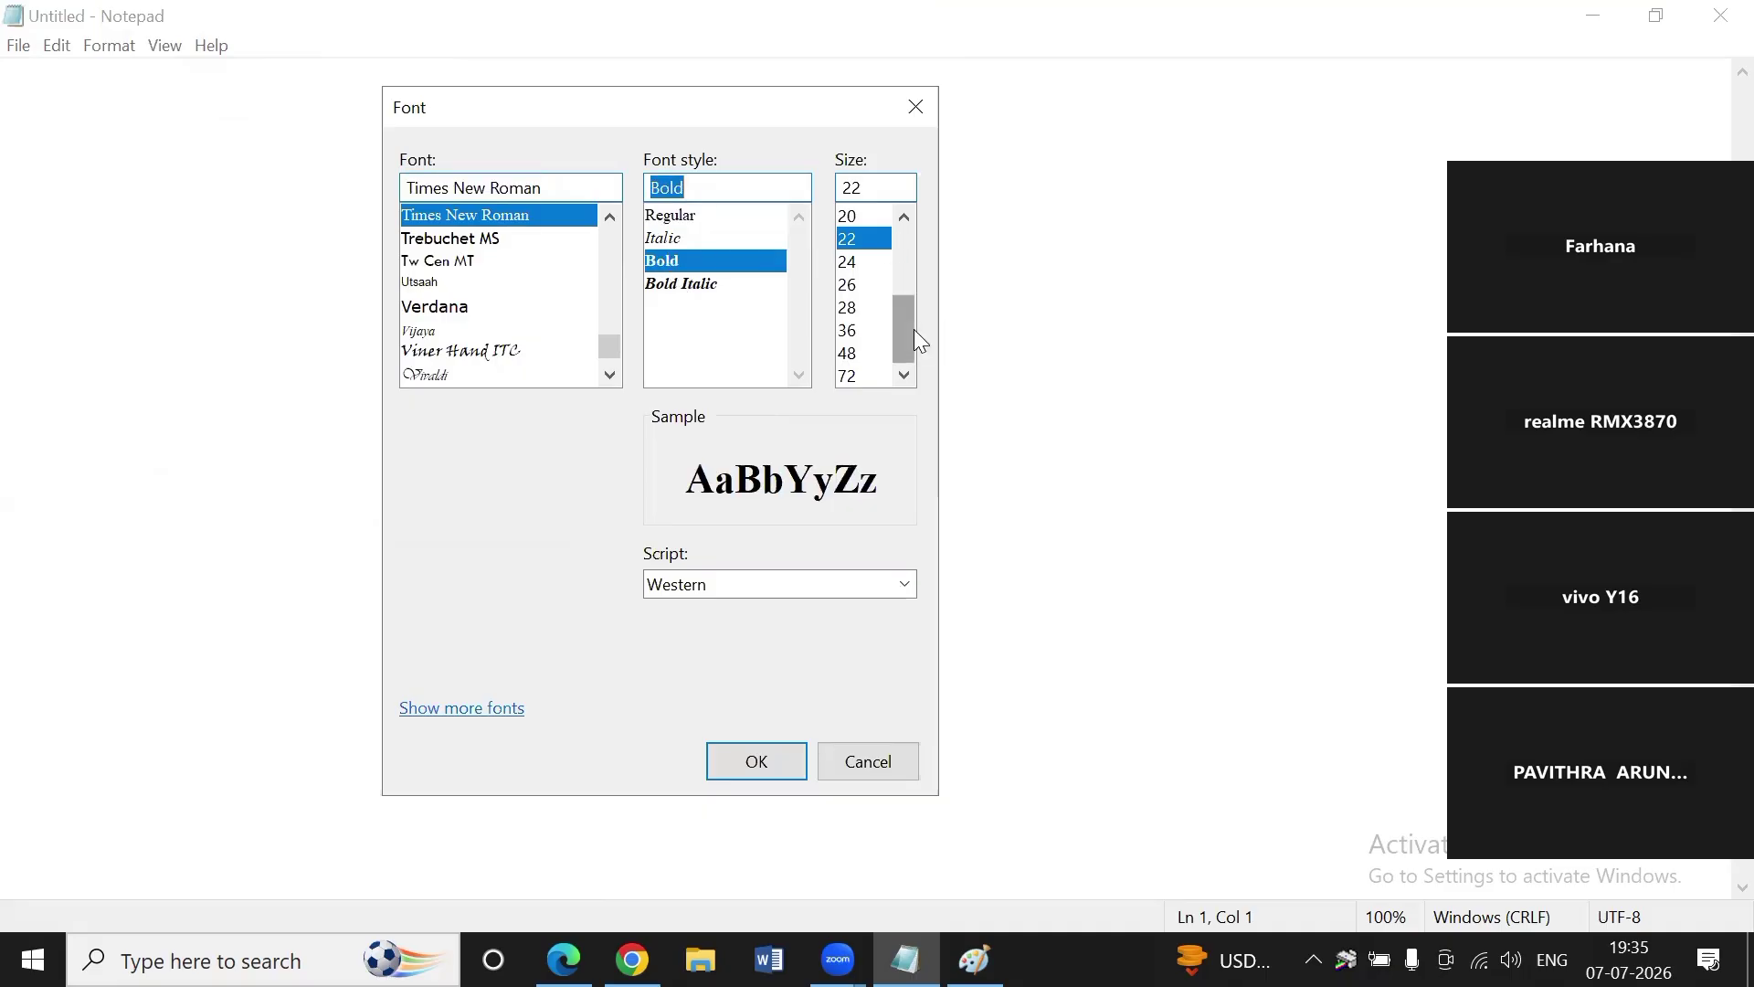
Try size 12 in the font size list, set the size to 14, and apply the font settings.
drag(914, 329, 914, 234)
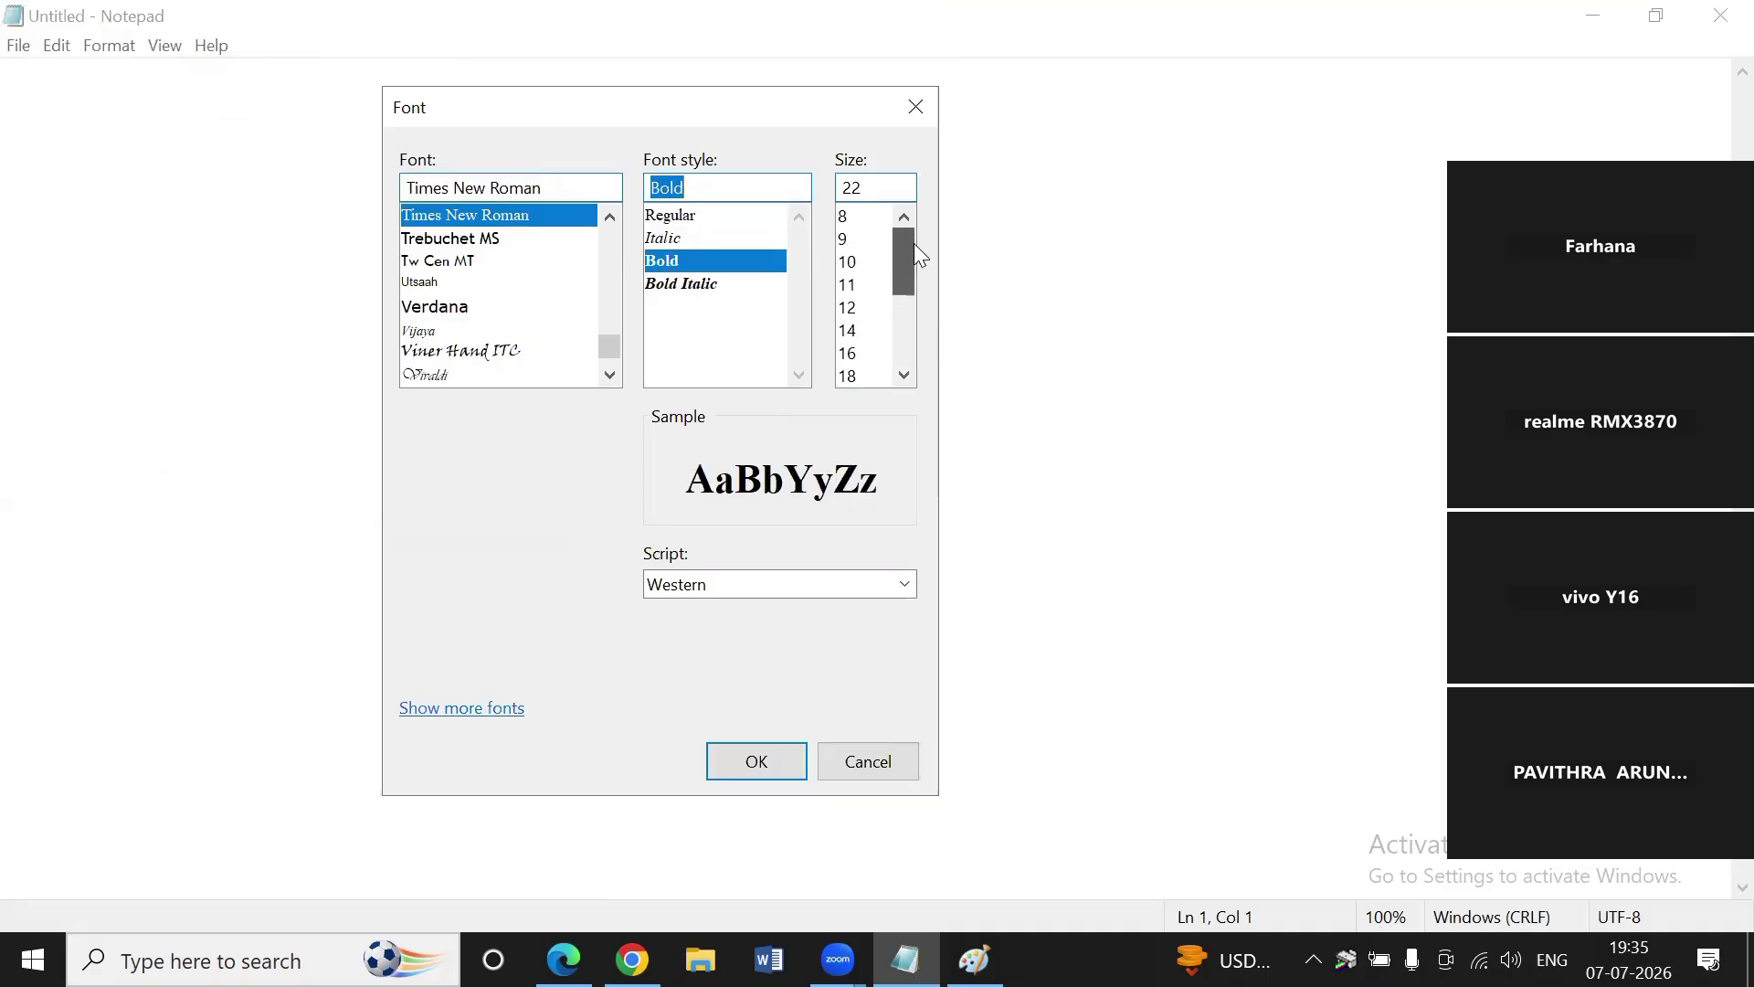
click(850, 313)
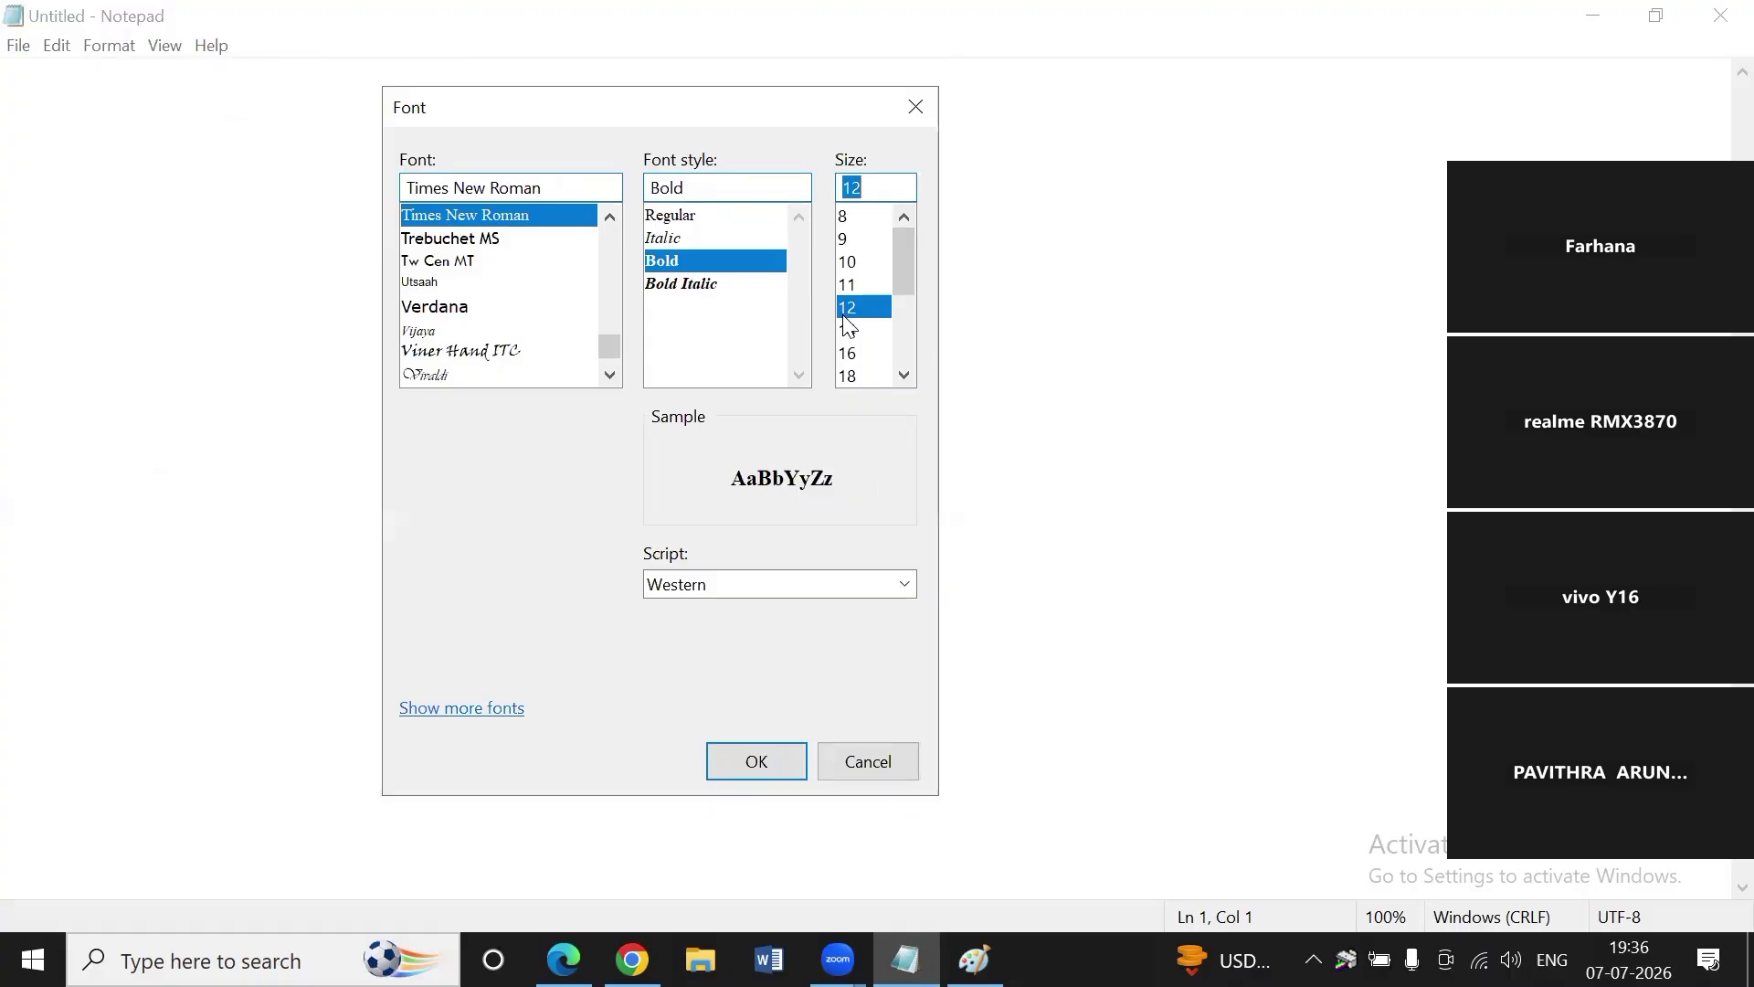
click(848, 330)
click(846, 310)
scroll(917, 271, down, 1)
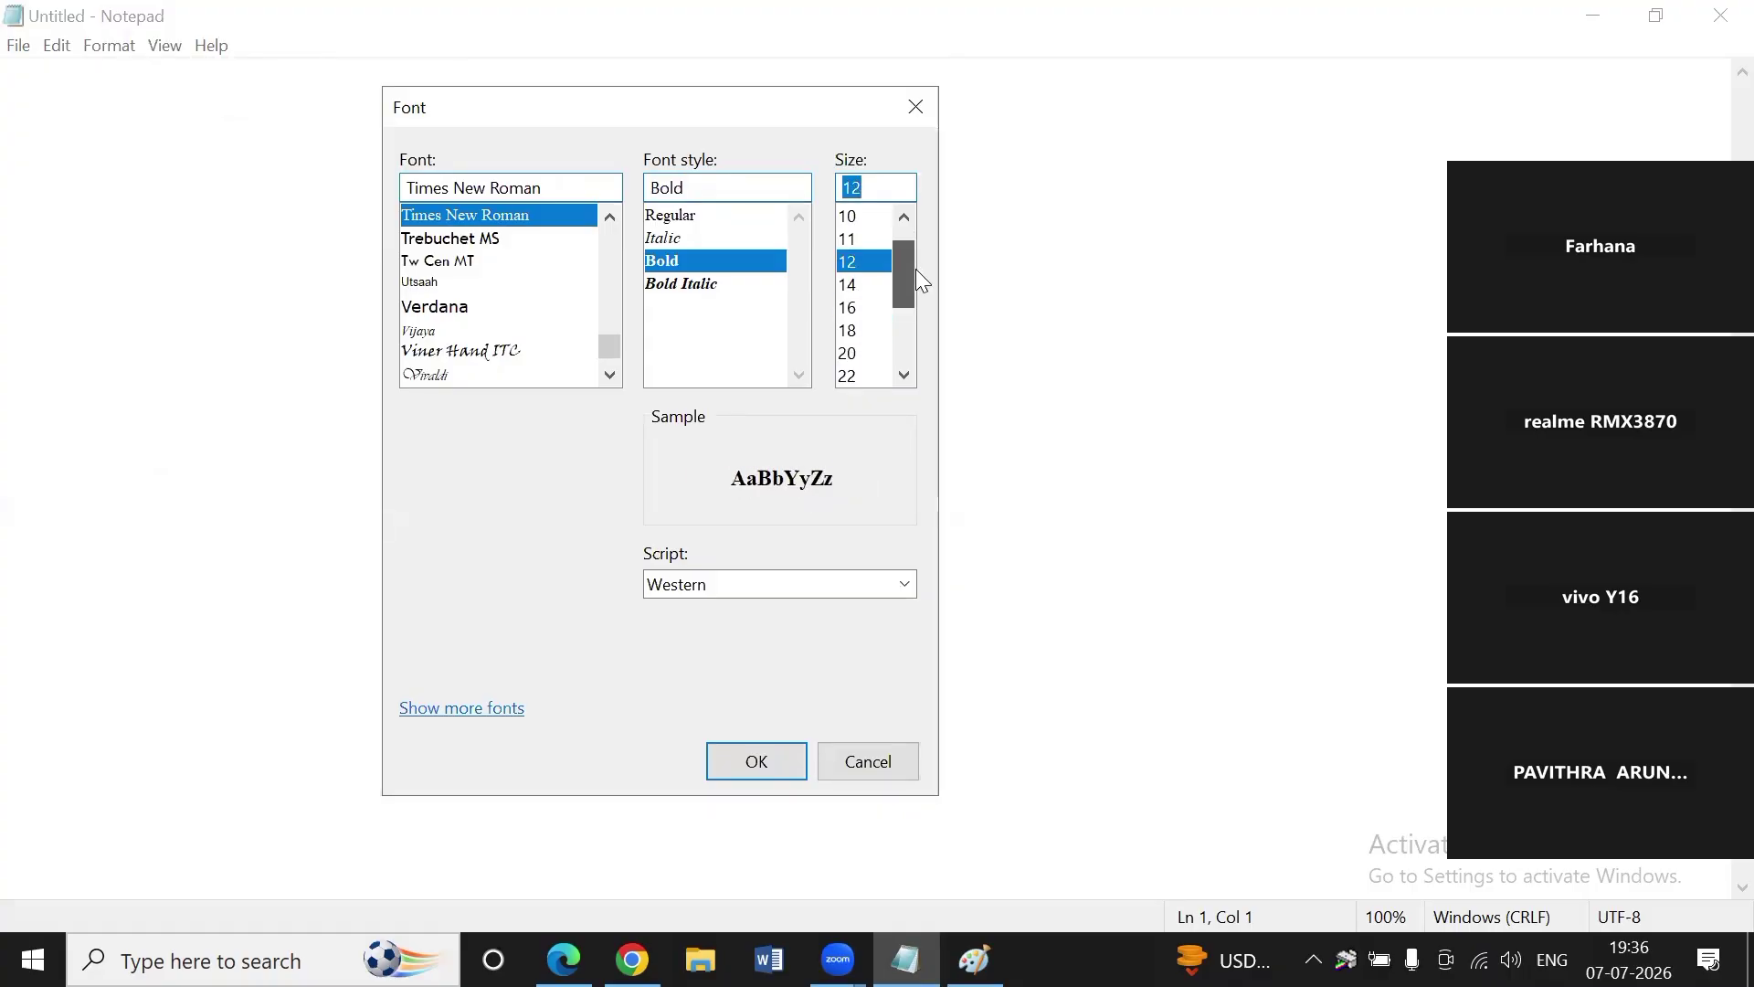
mouse_move(910, 278)
mouse_down()
mouse_move(919, 327)
mouse_move(901, 251)
mouse_move(916, 288)
mouse_up()
click(869, 285)
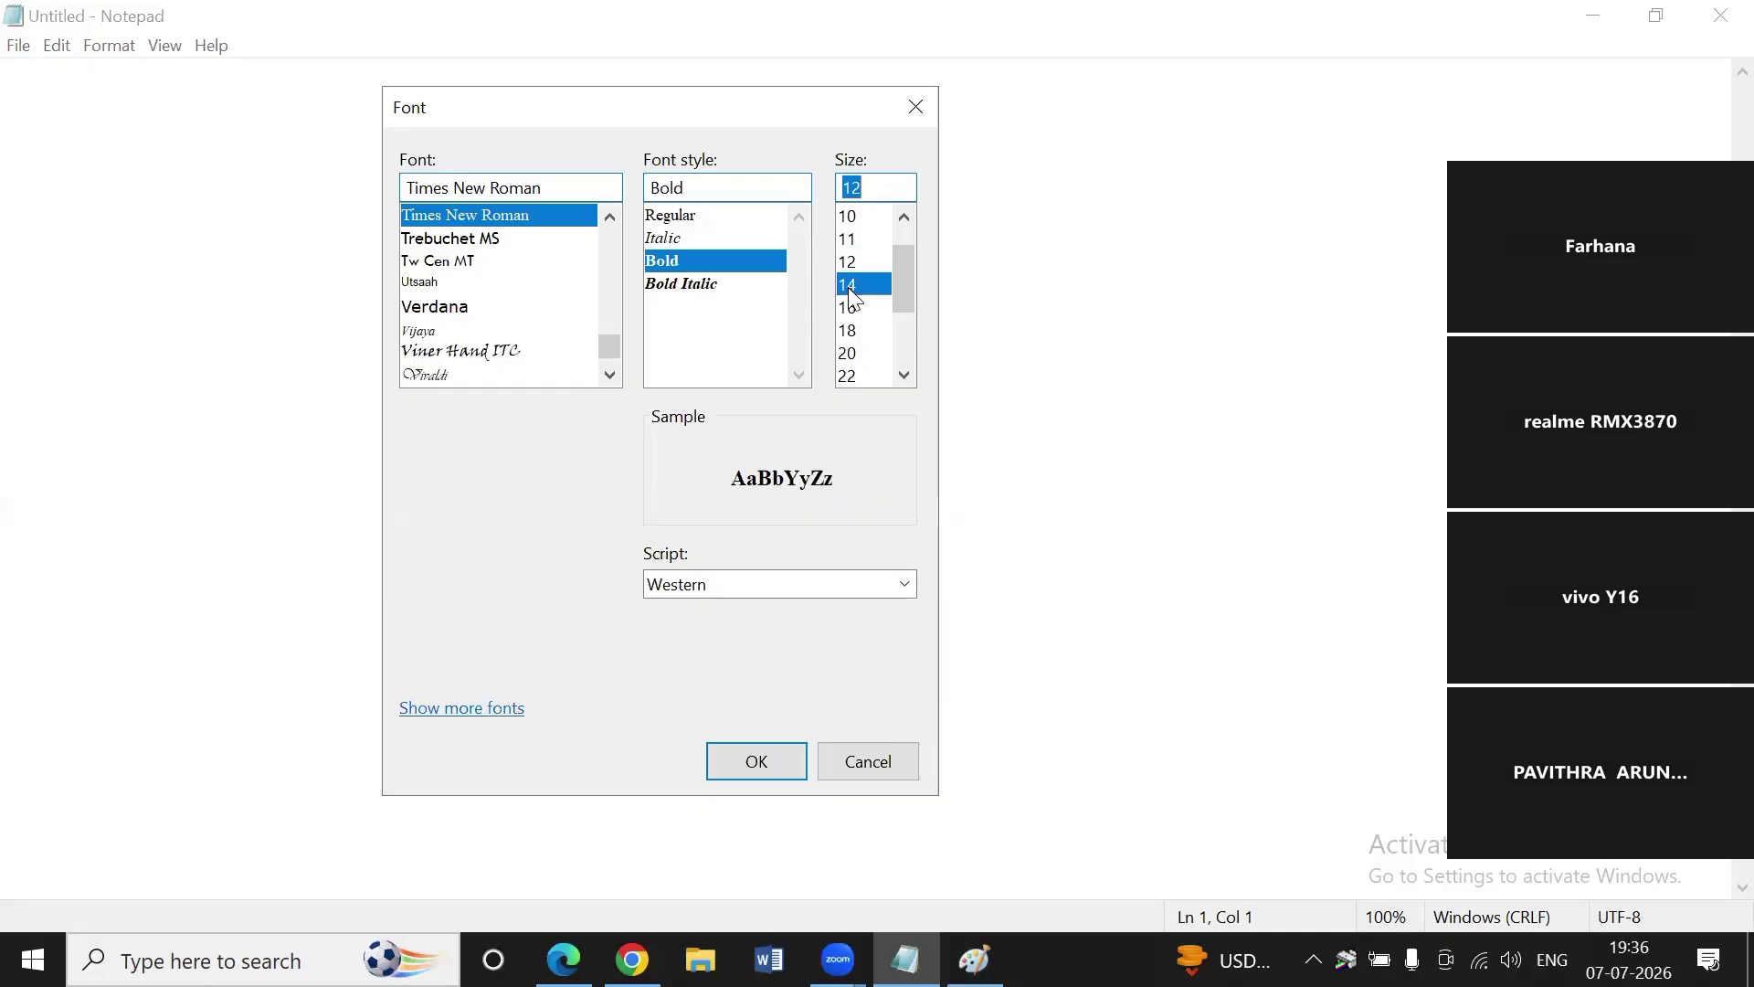
key(Return)
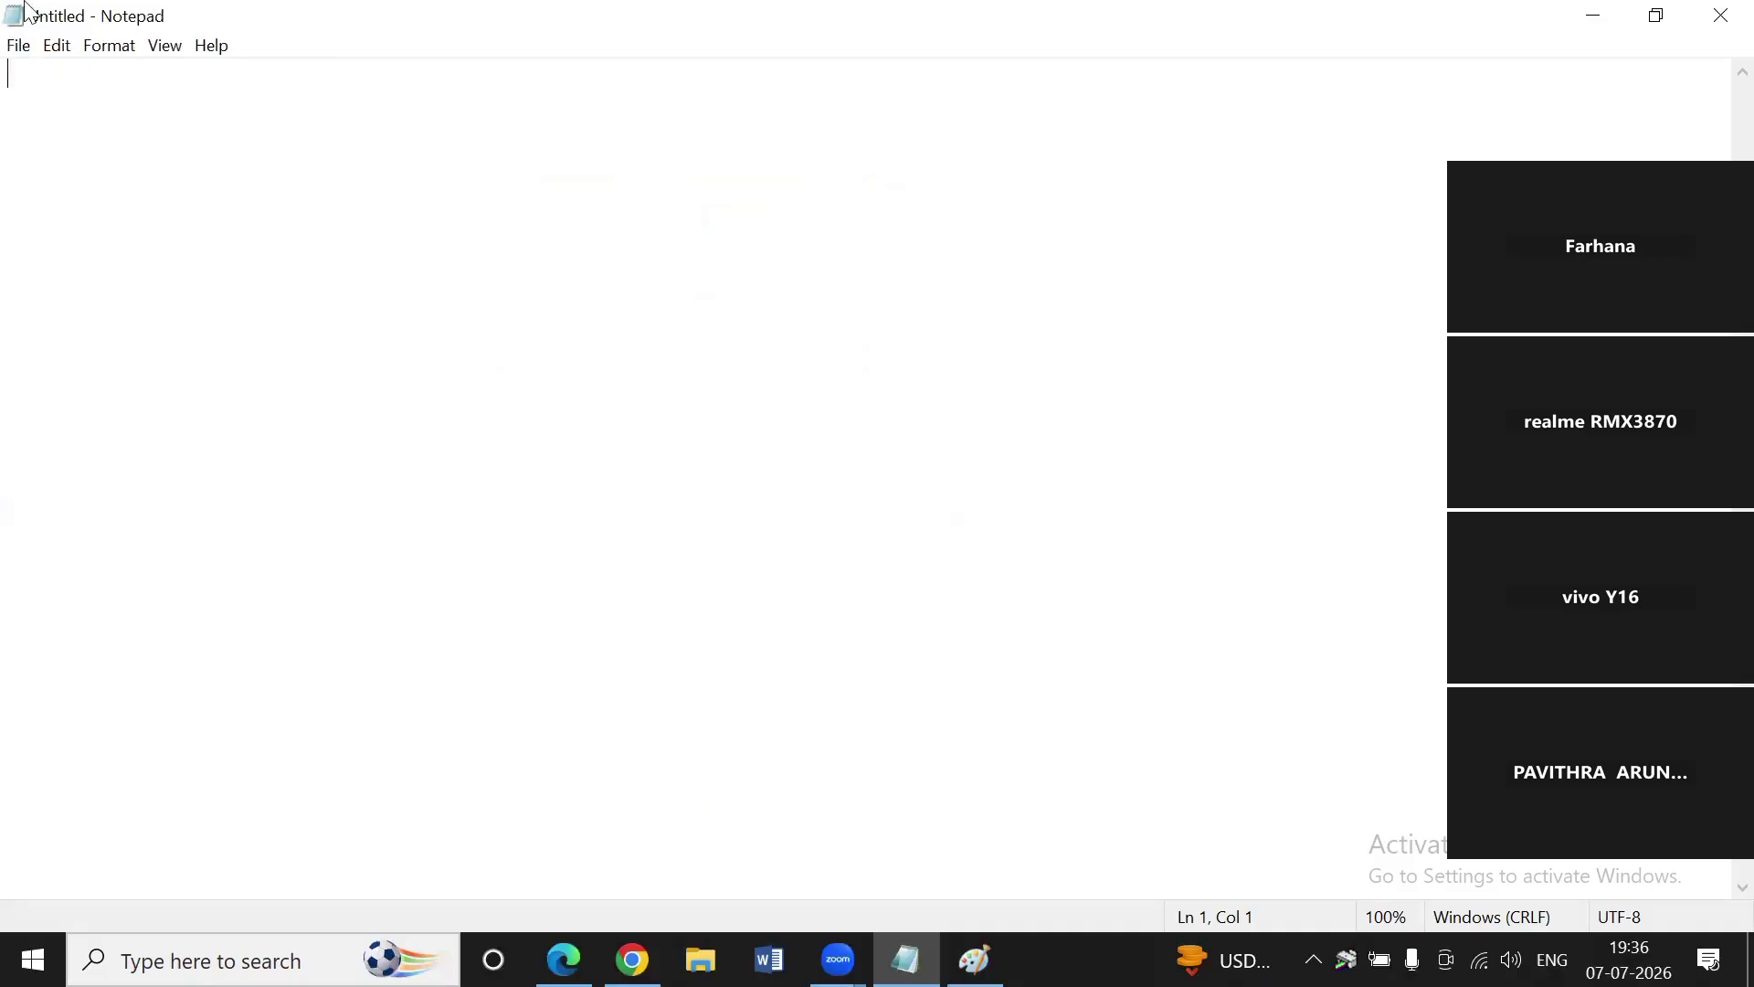
Set the Notepad font size to 24 and apply it.
click(109, 46)
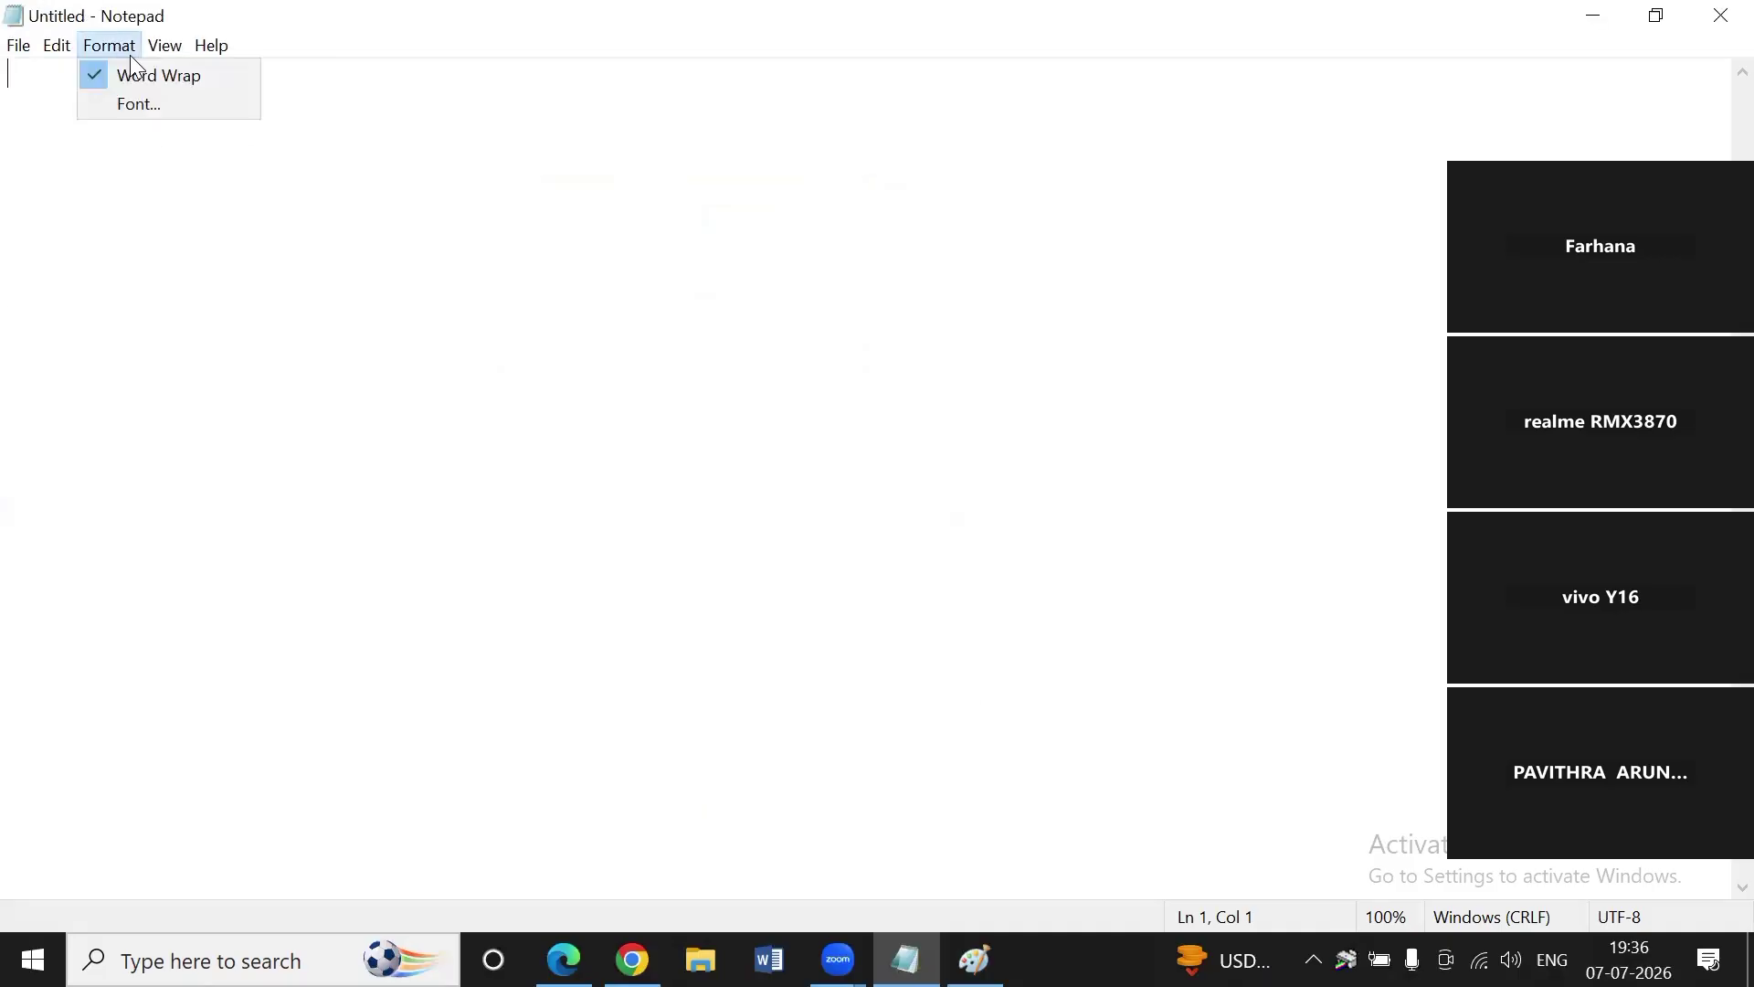
click(173, 102)
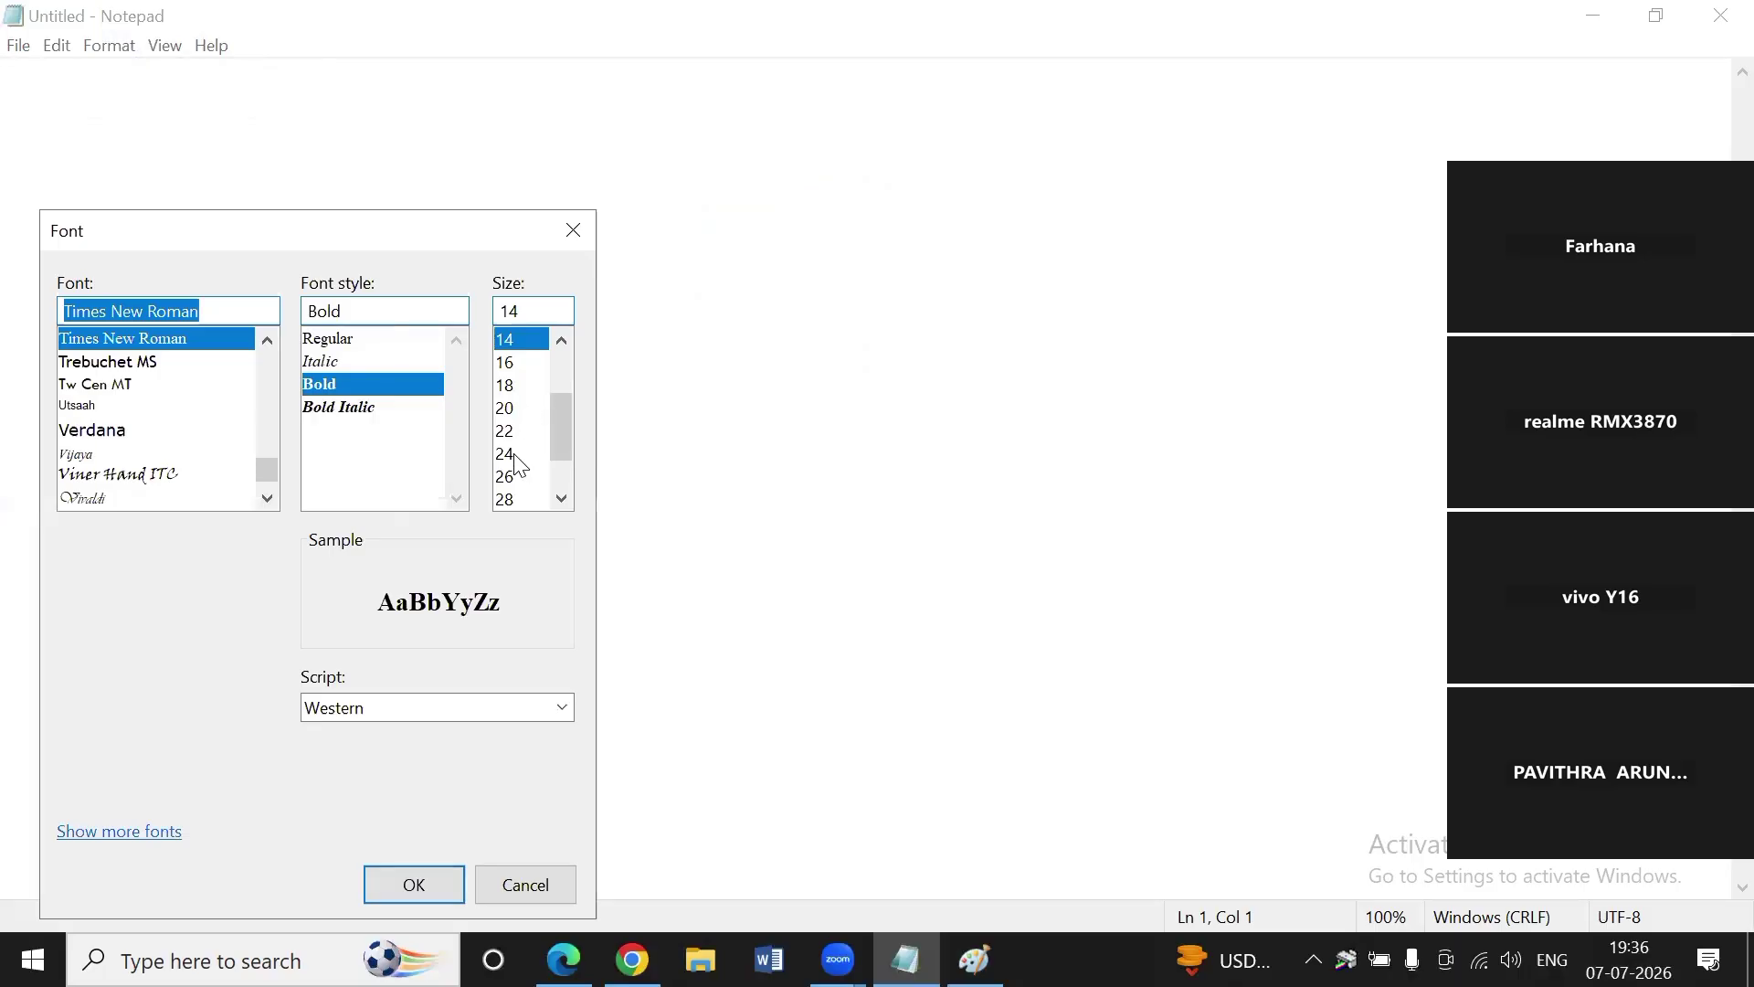
click(517, 455)
drag(433, 236, 1137, 76)
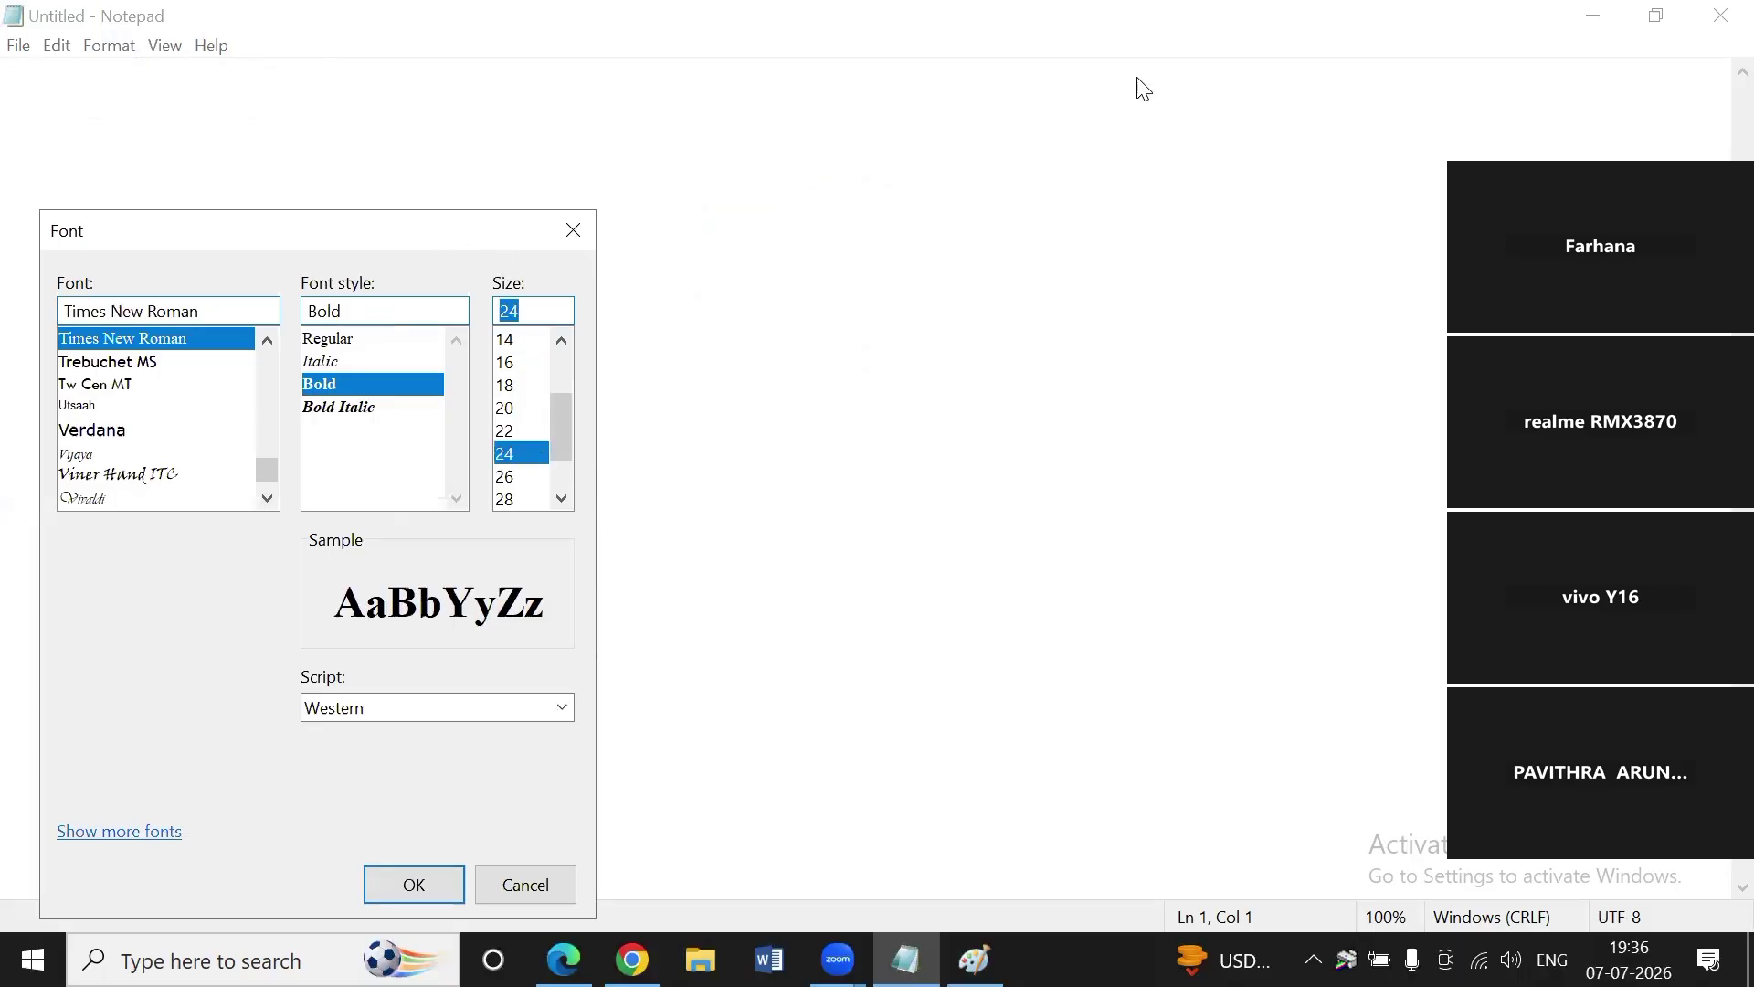
key(Return)
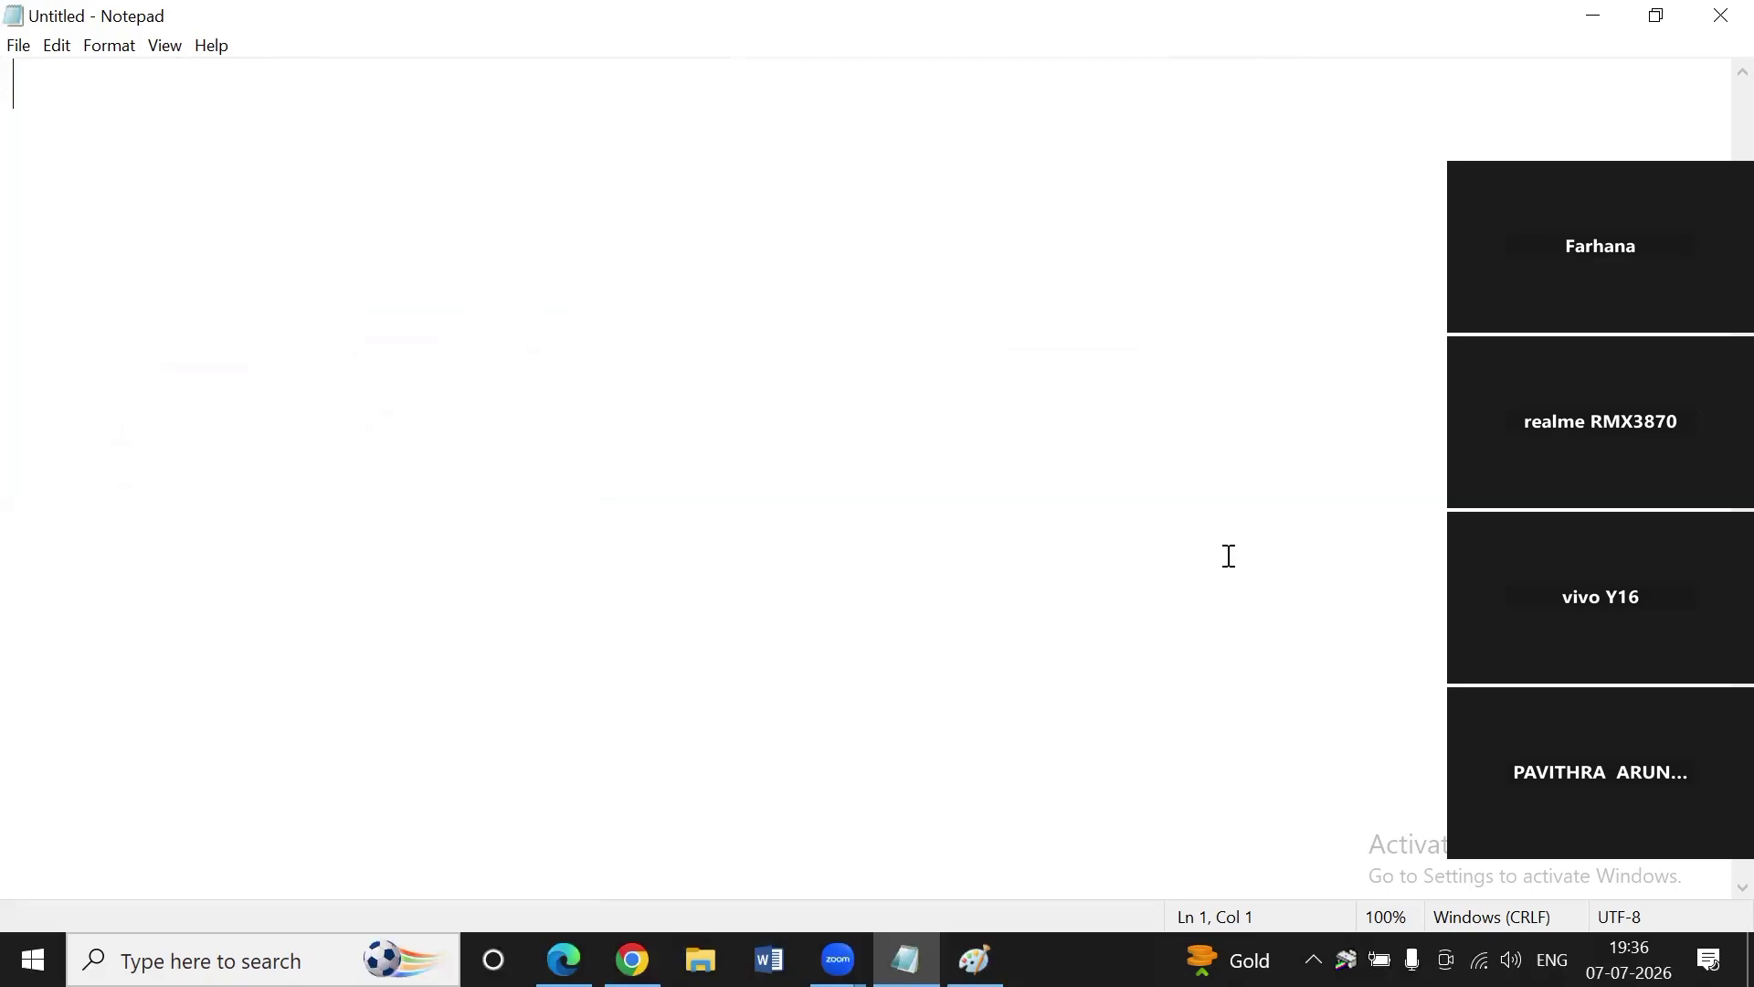
Write SAIGEETH ACADEMY on the first line and ONLINE CLASS on the second line of the empty document.
text(SAIG)
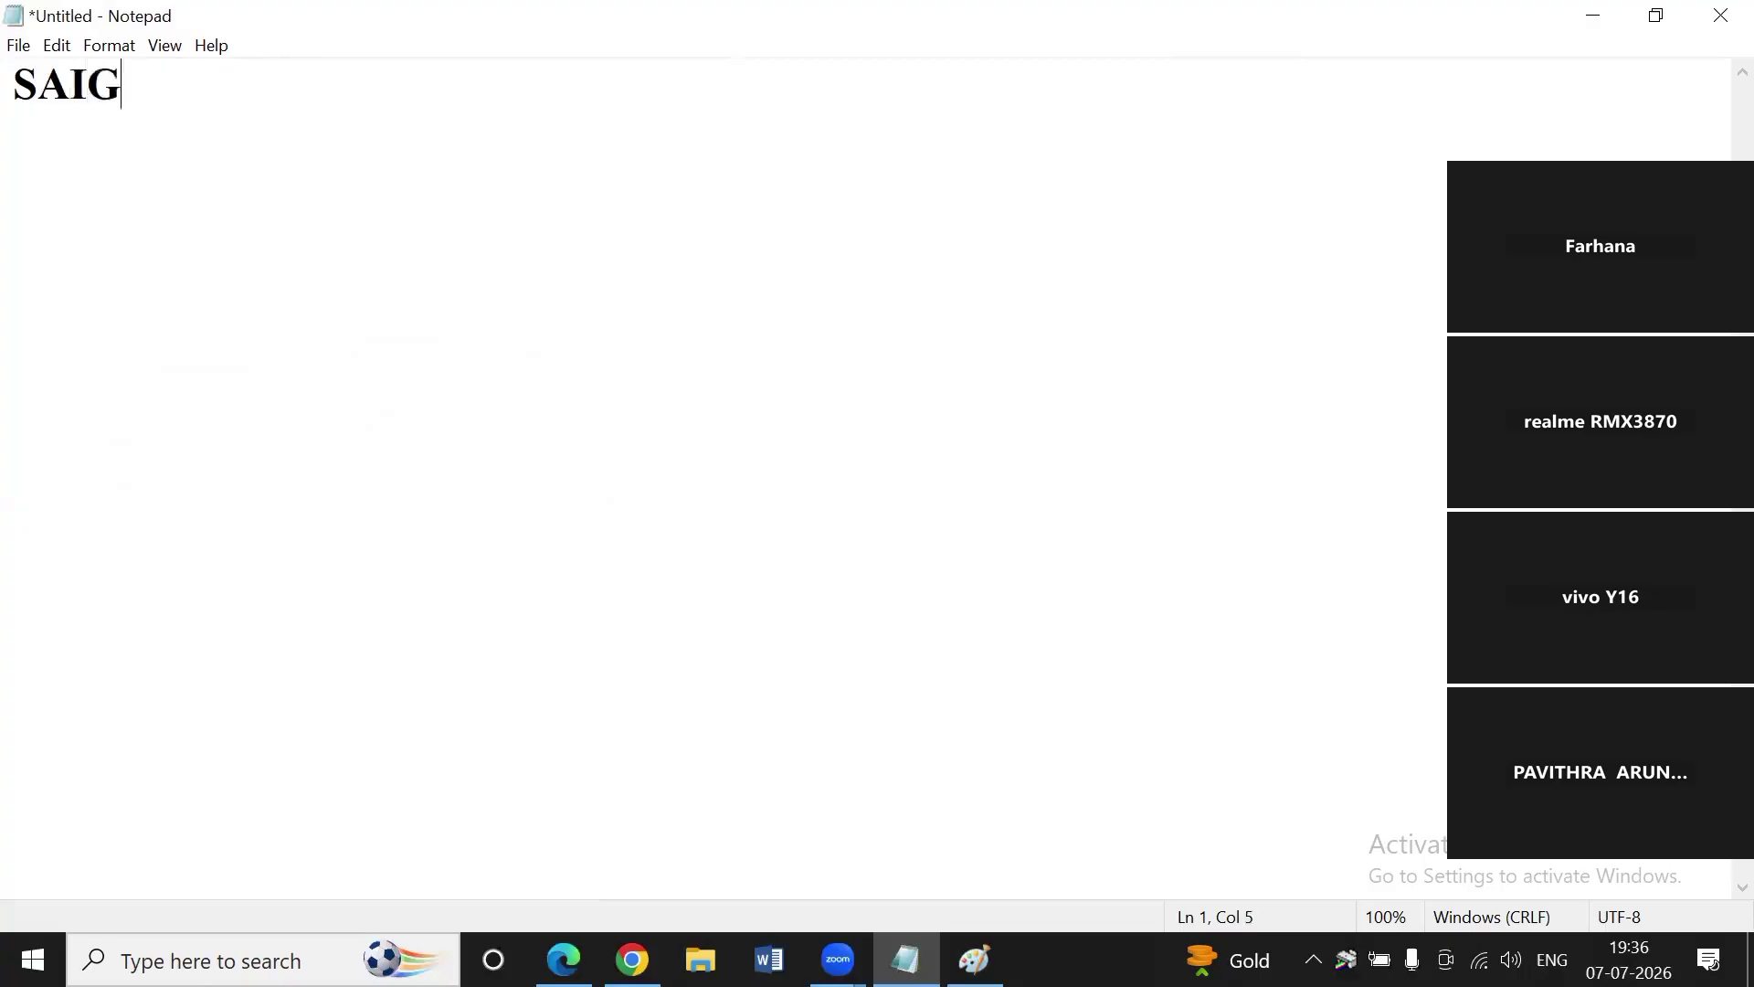
text(EETH )
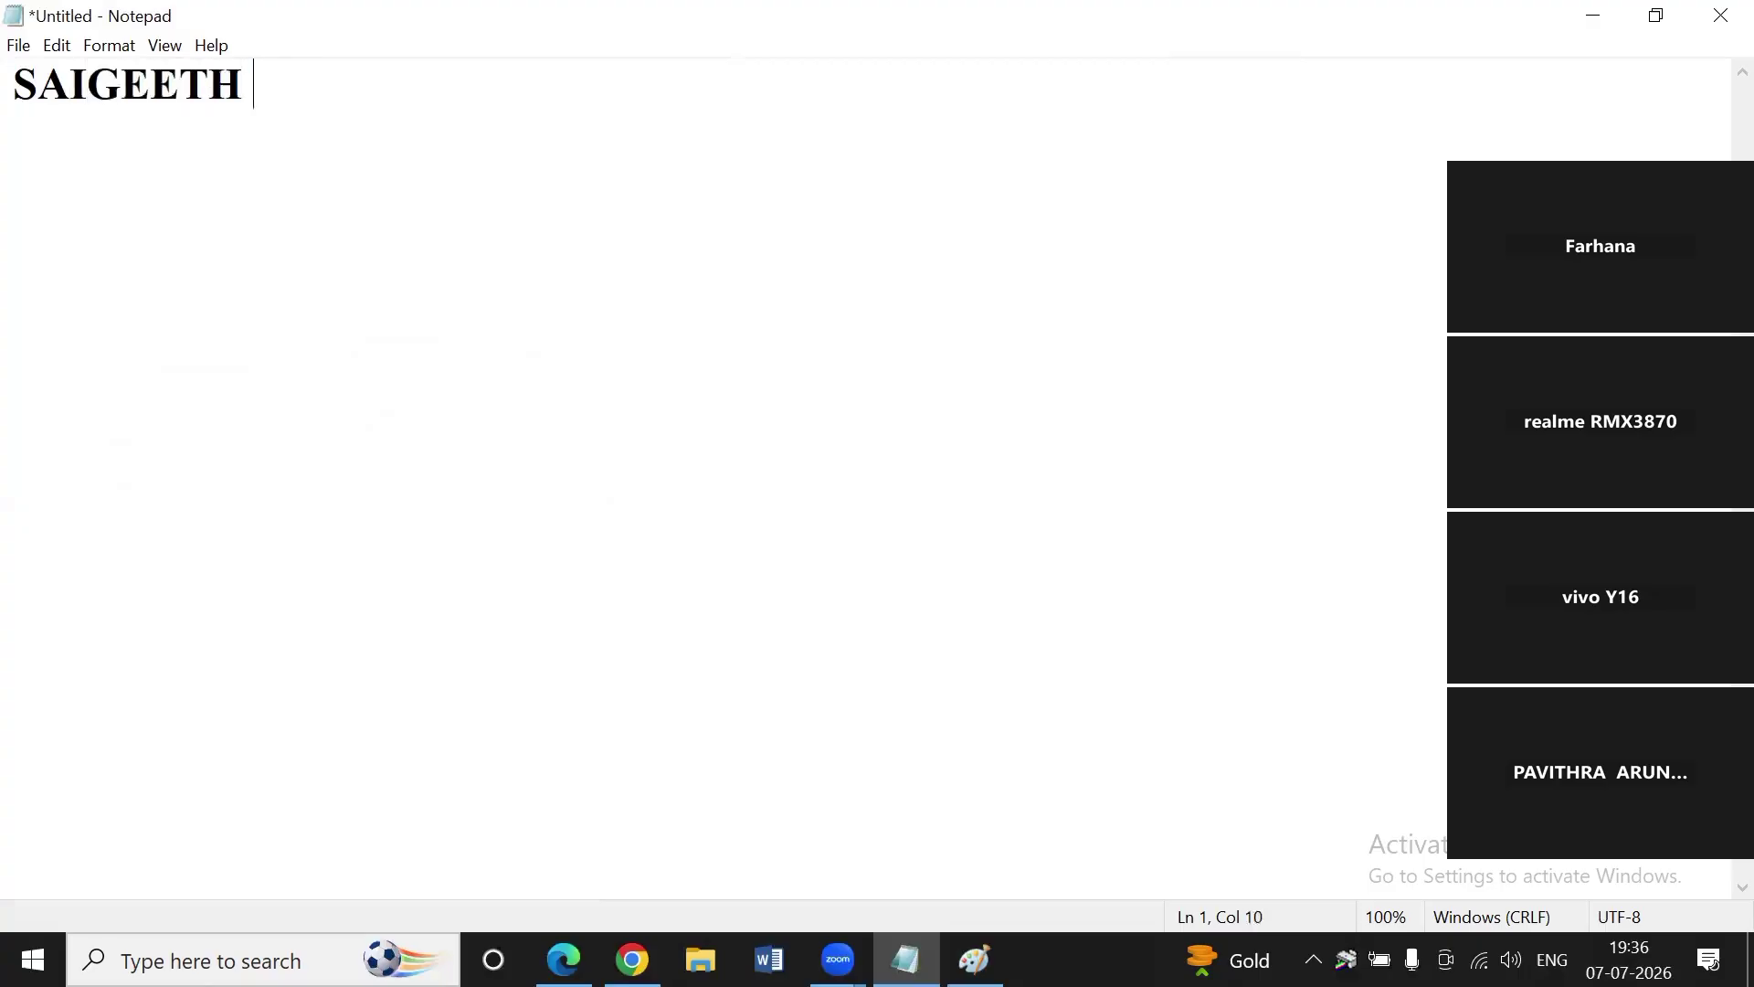
text(ACADEMY)
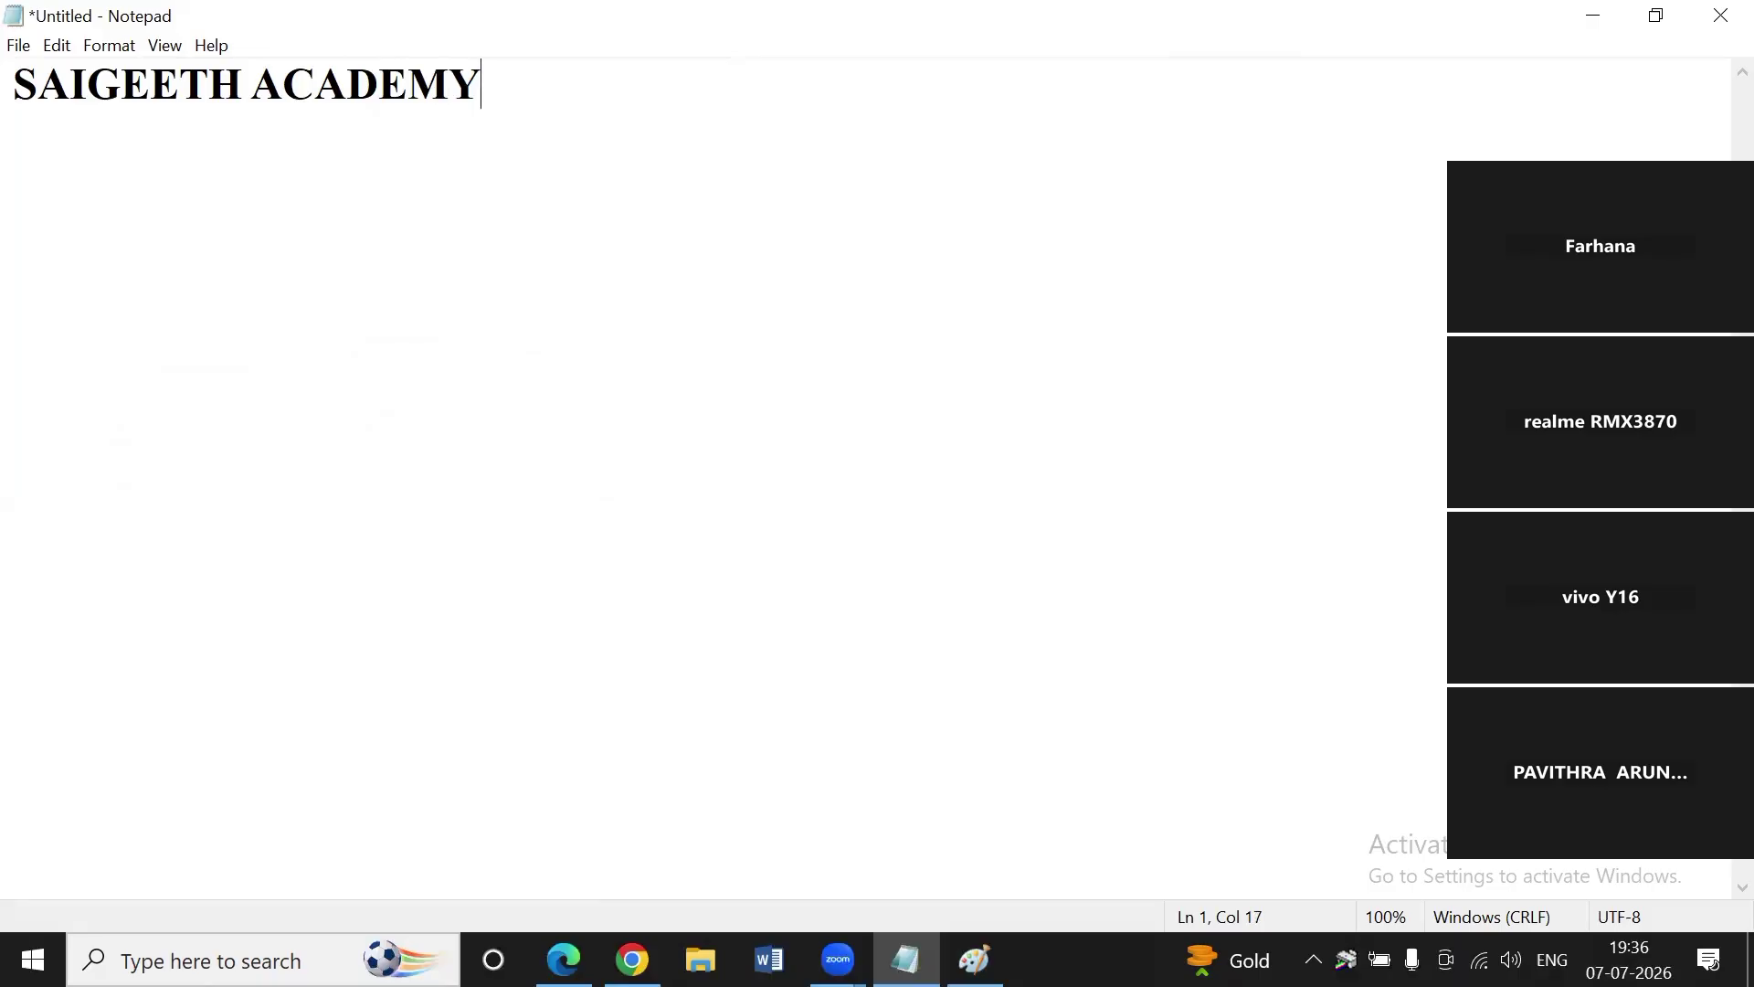
key(Return)
text(ON)
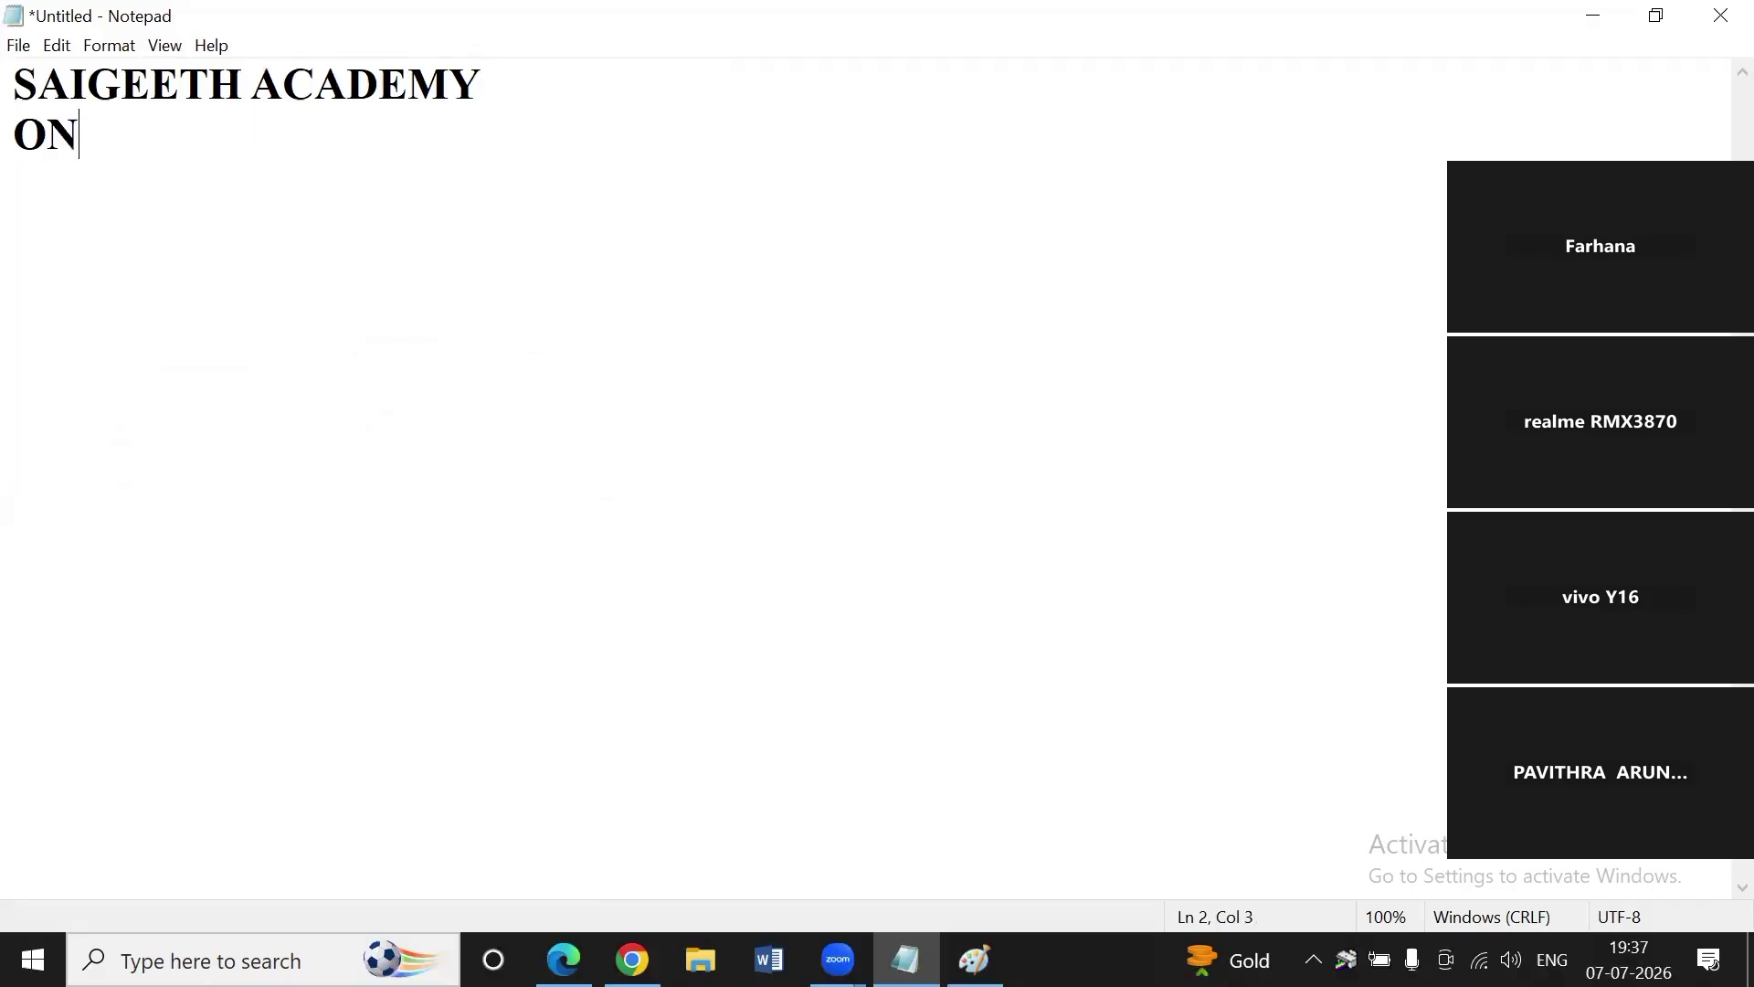
text(LINE )
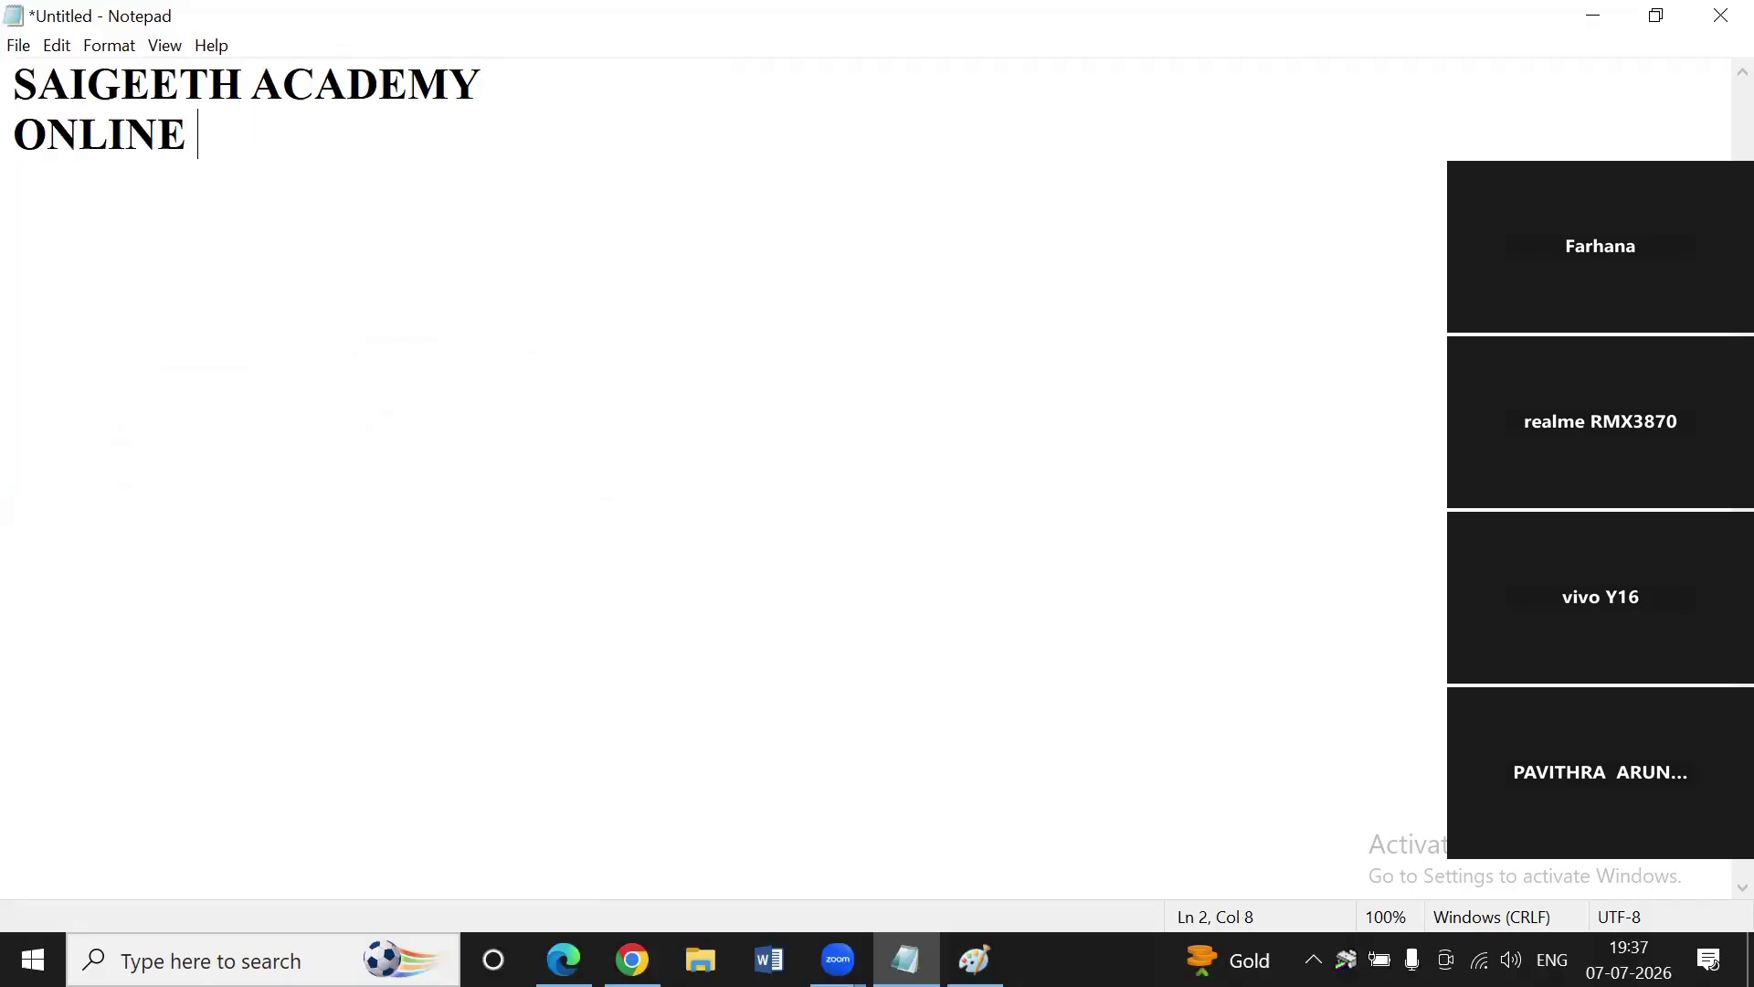
text(CLASS)
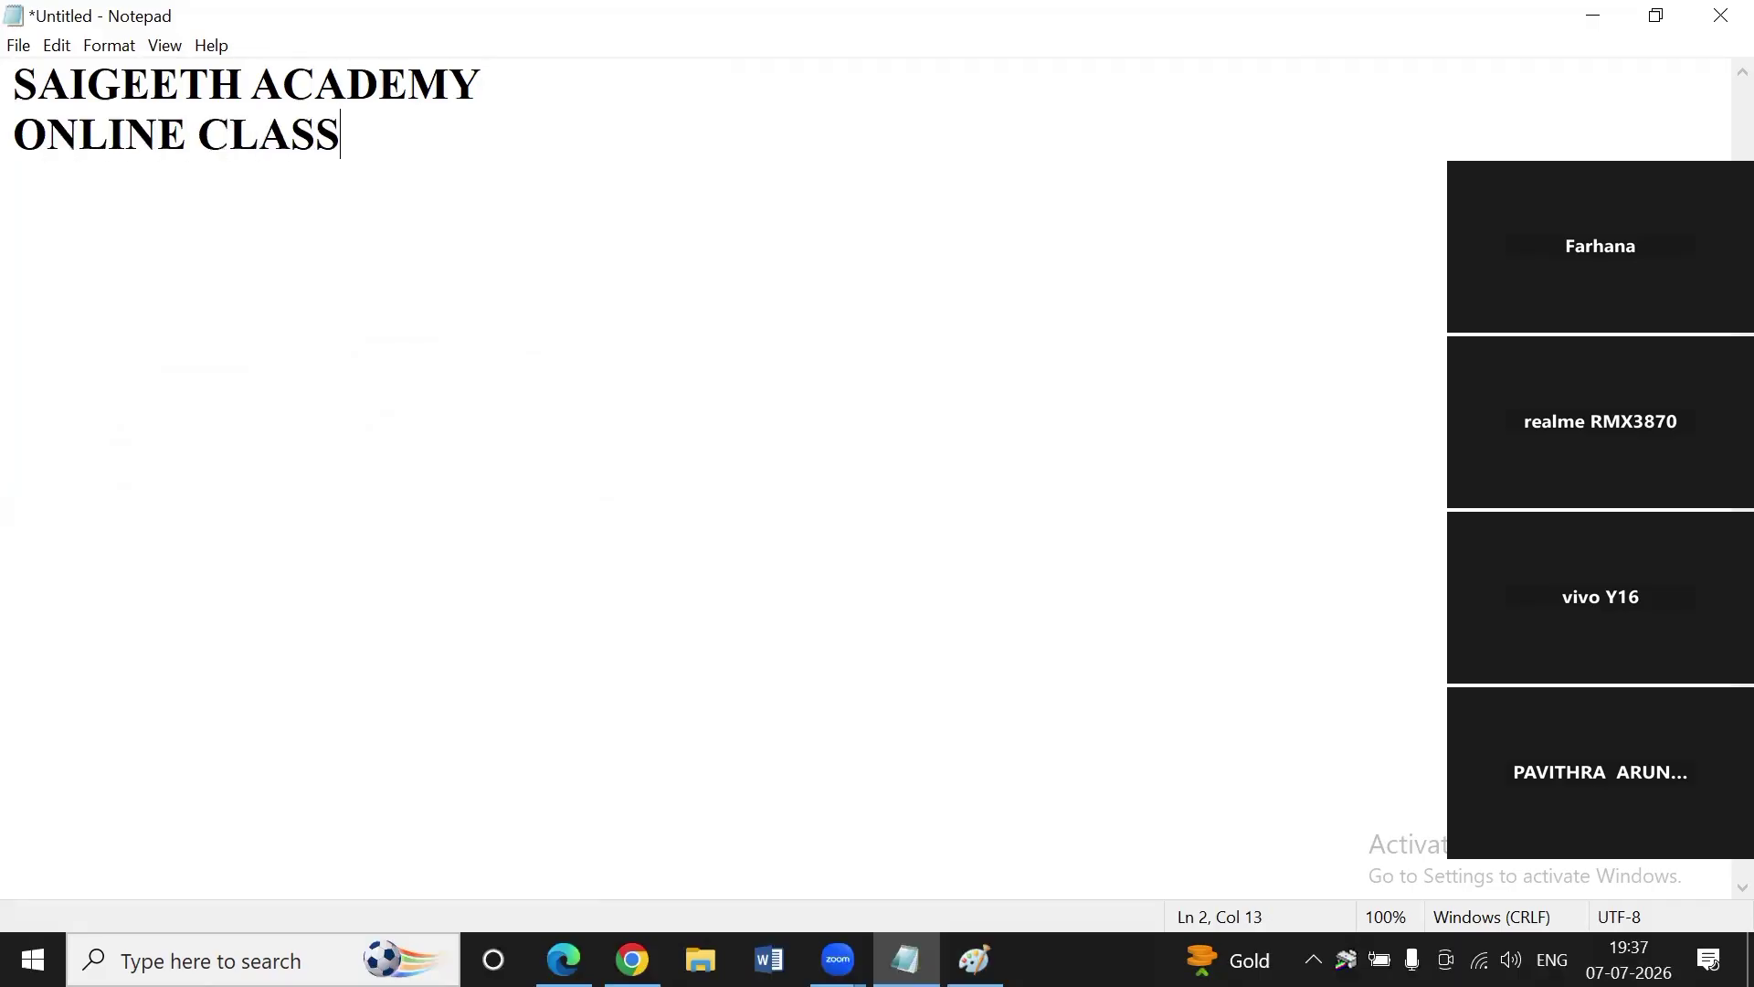
Add FUNDAMENTALS CLASS as the third line and NOTEPAD as the fourth line.
key(Return)
text(FUNDAMEN)
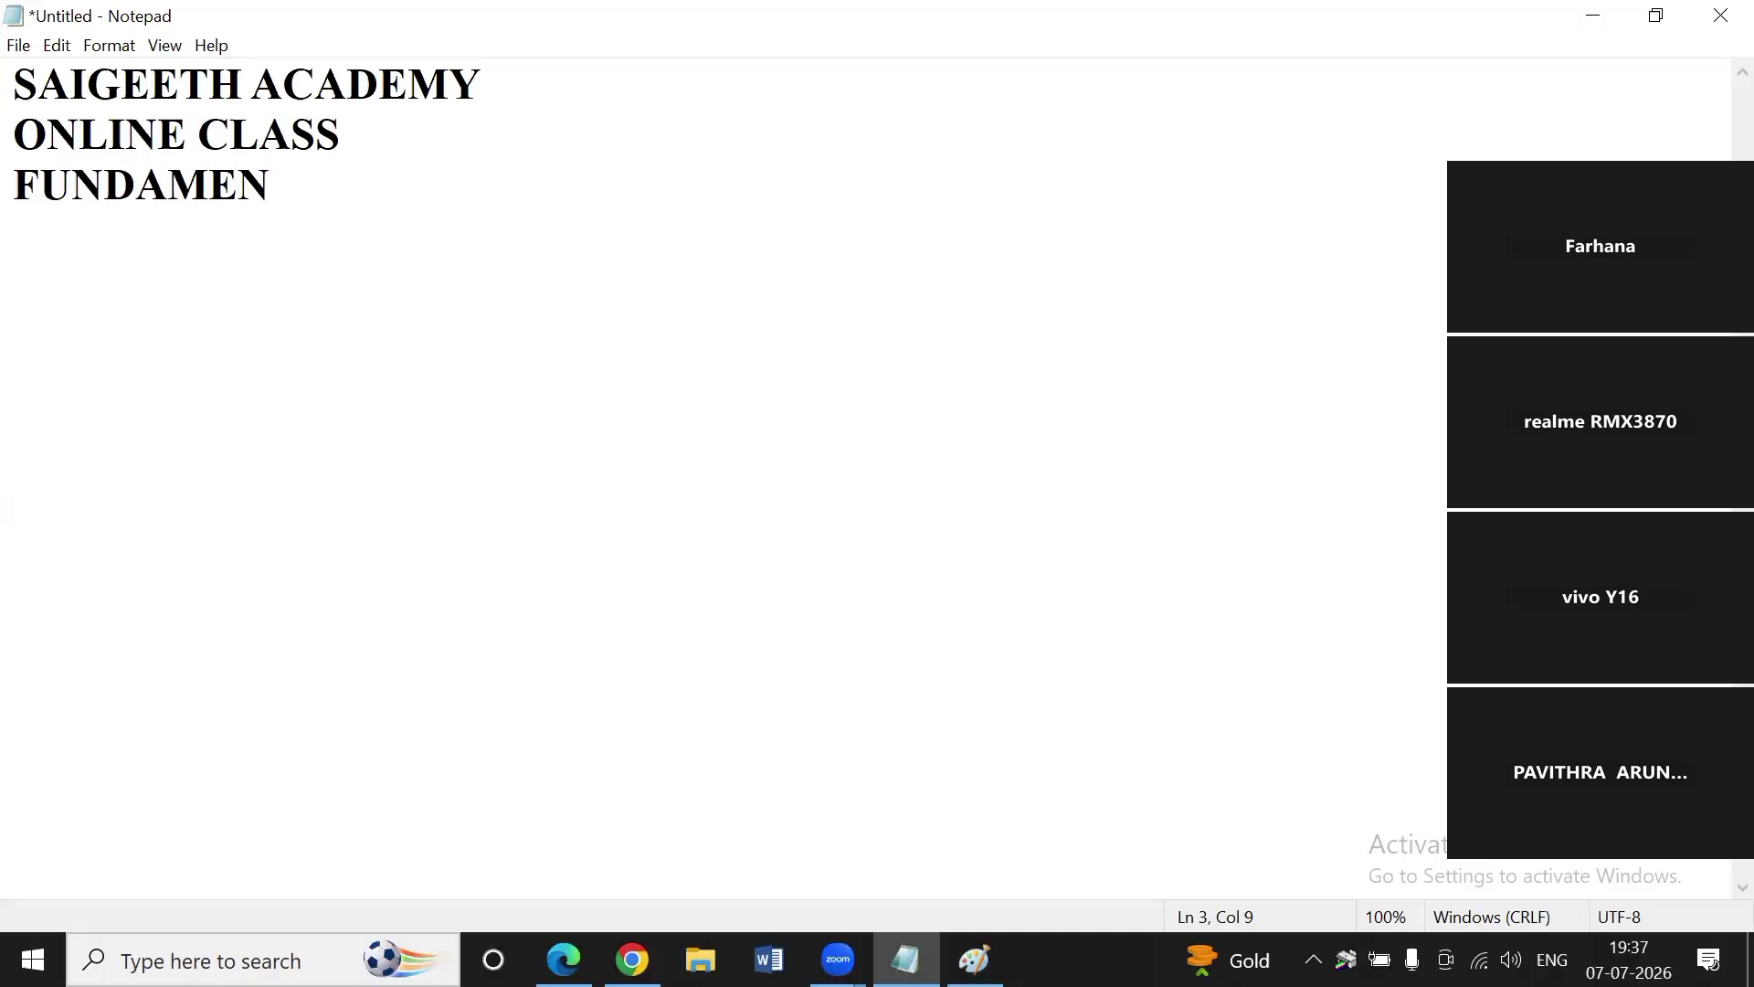
text(TALS CLASS)
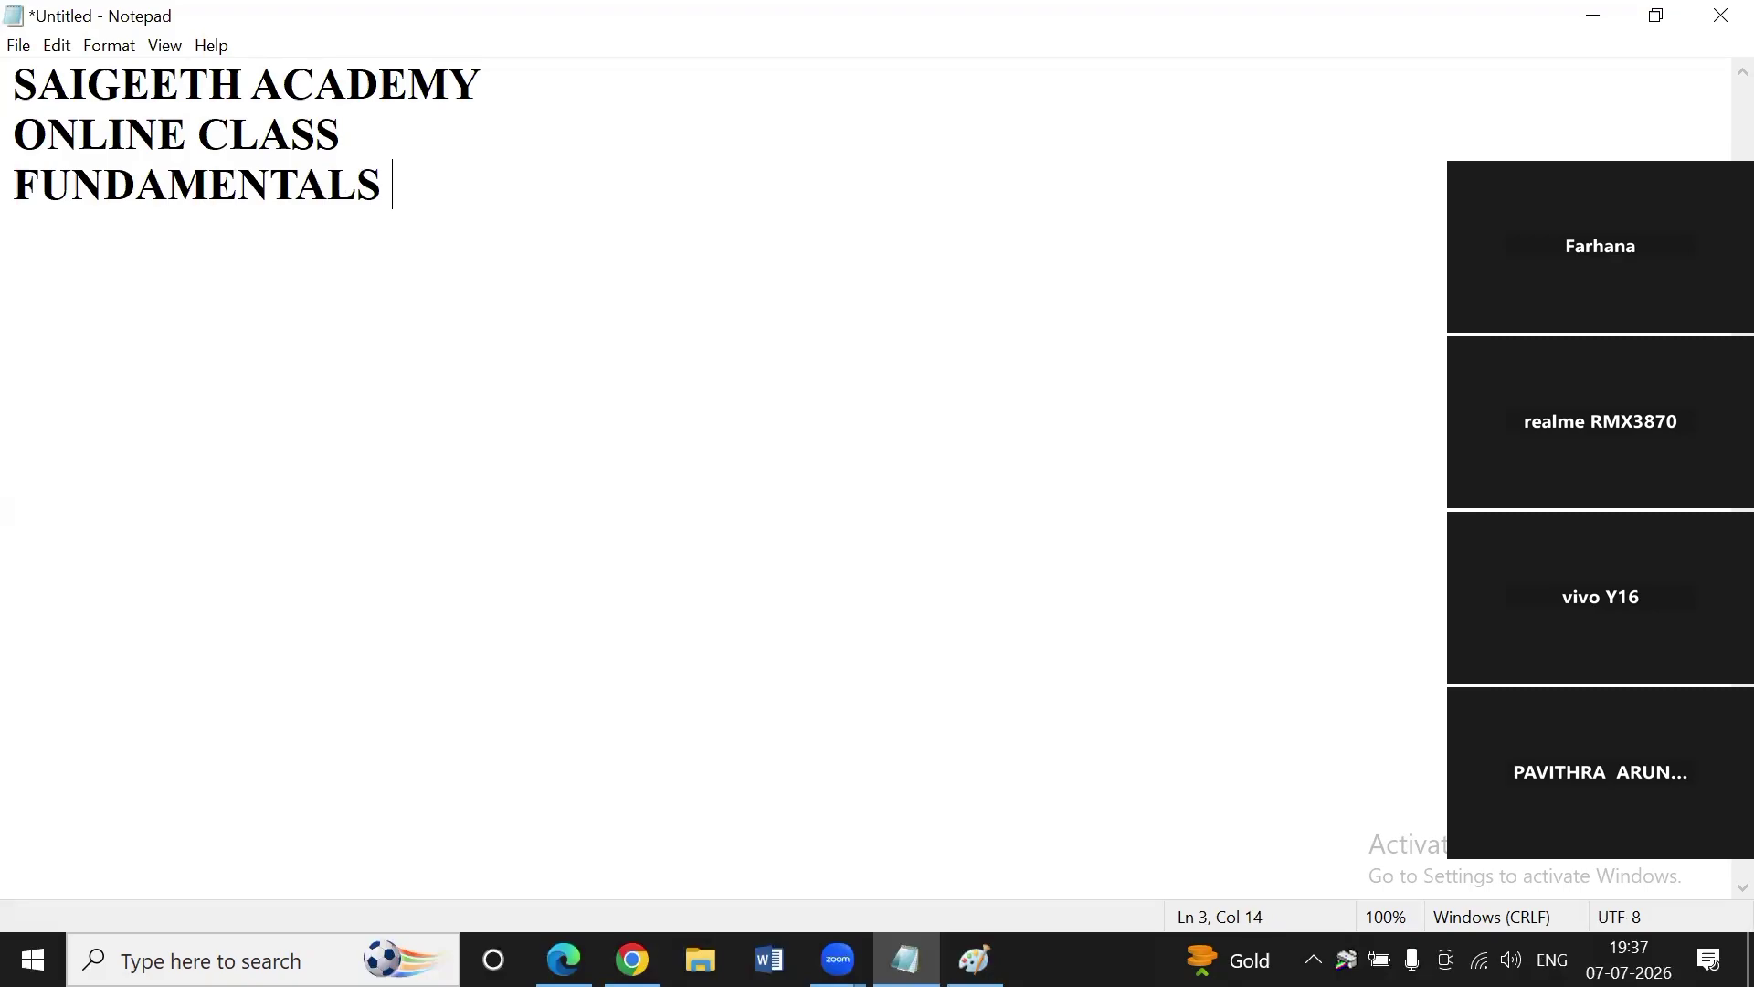
key(Return)
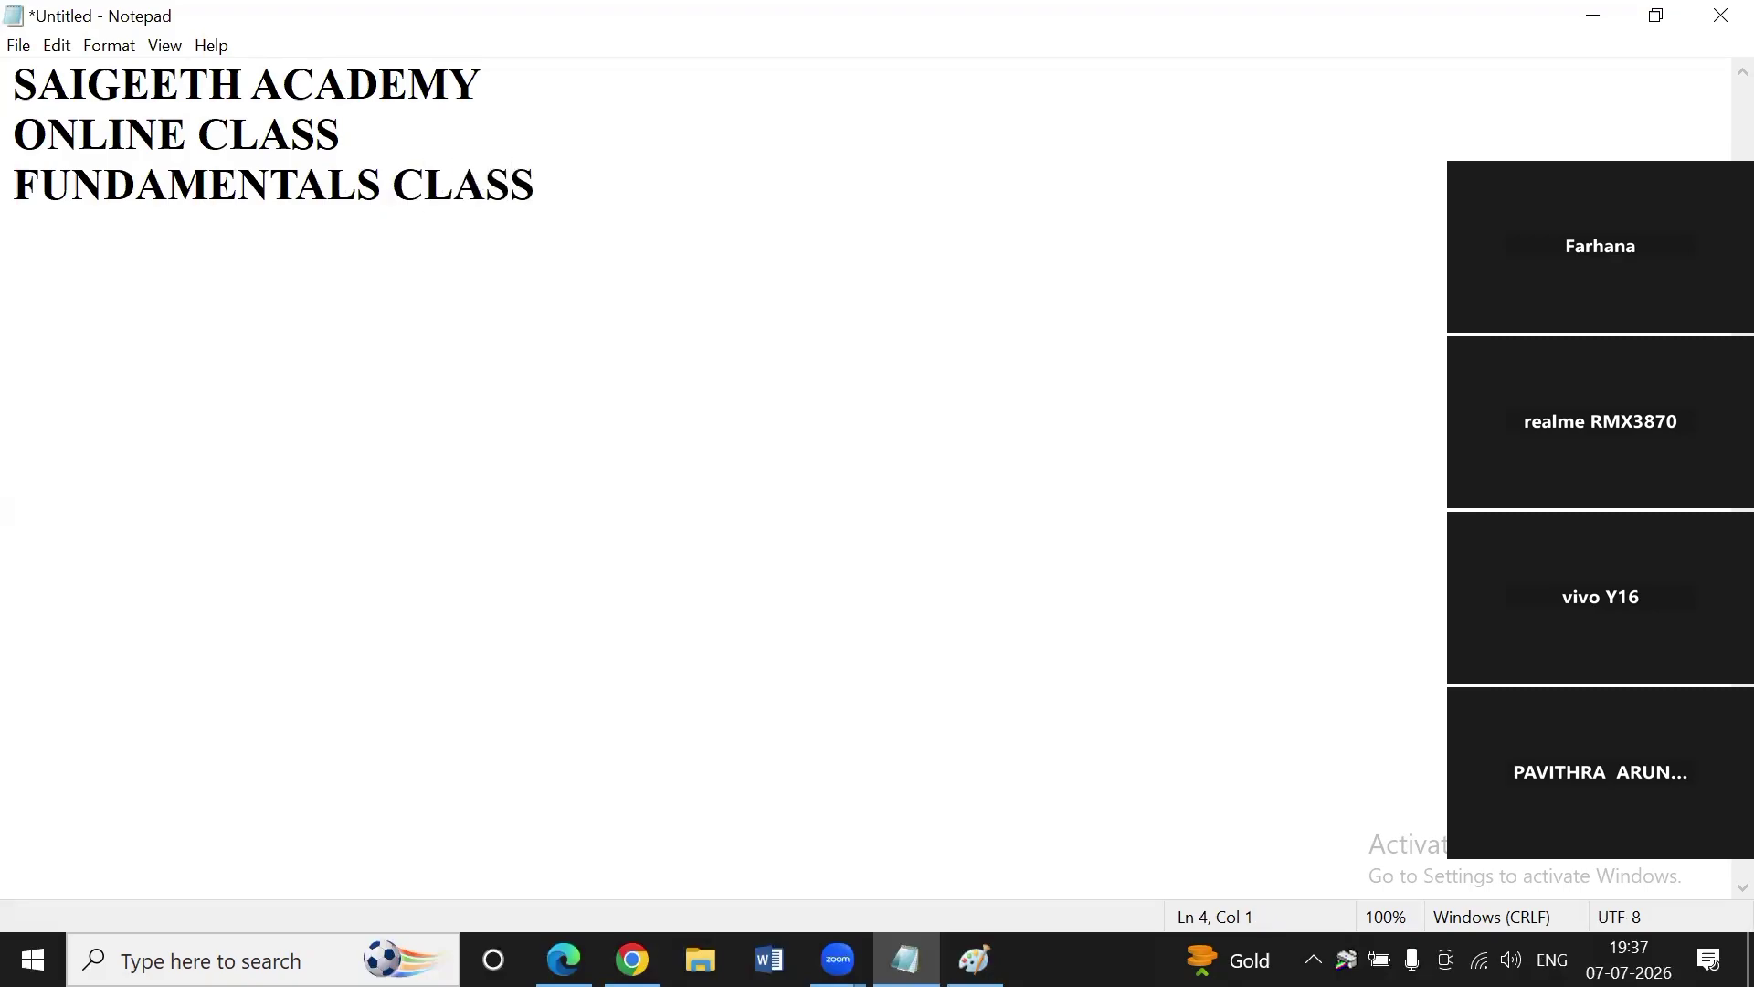
text(NOTEPAD)
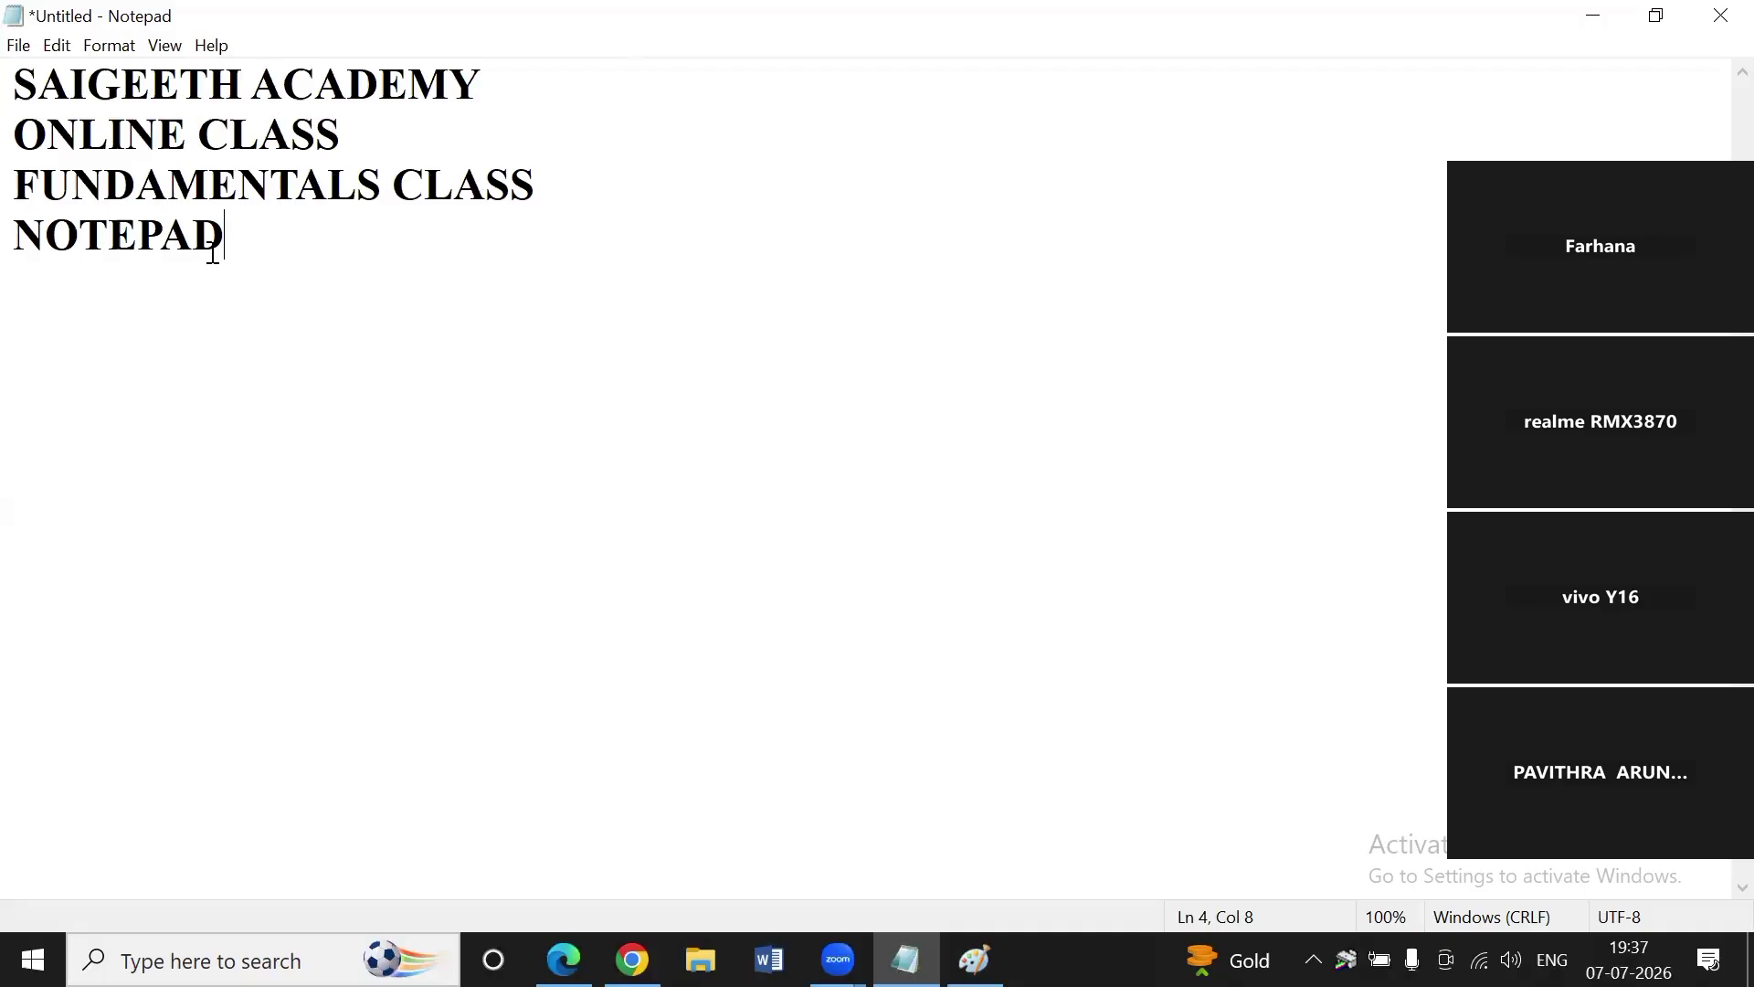
Add blank lines below NOTEPAD, then erase back to NOTE and restore the ending PAD.
key(Return)
key(Return)
key(Return)
key(BackSpace)
key(BackSpace)
key(BackSpace)
key(BackSpace)
key(BackSpace)
key(BackSpace)
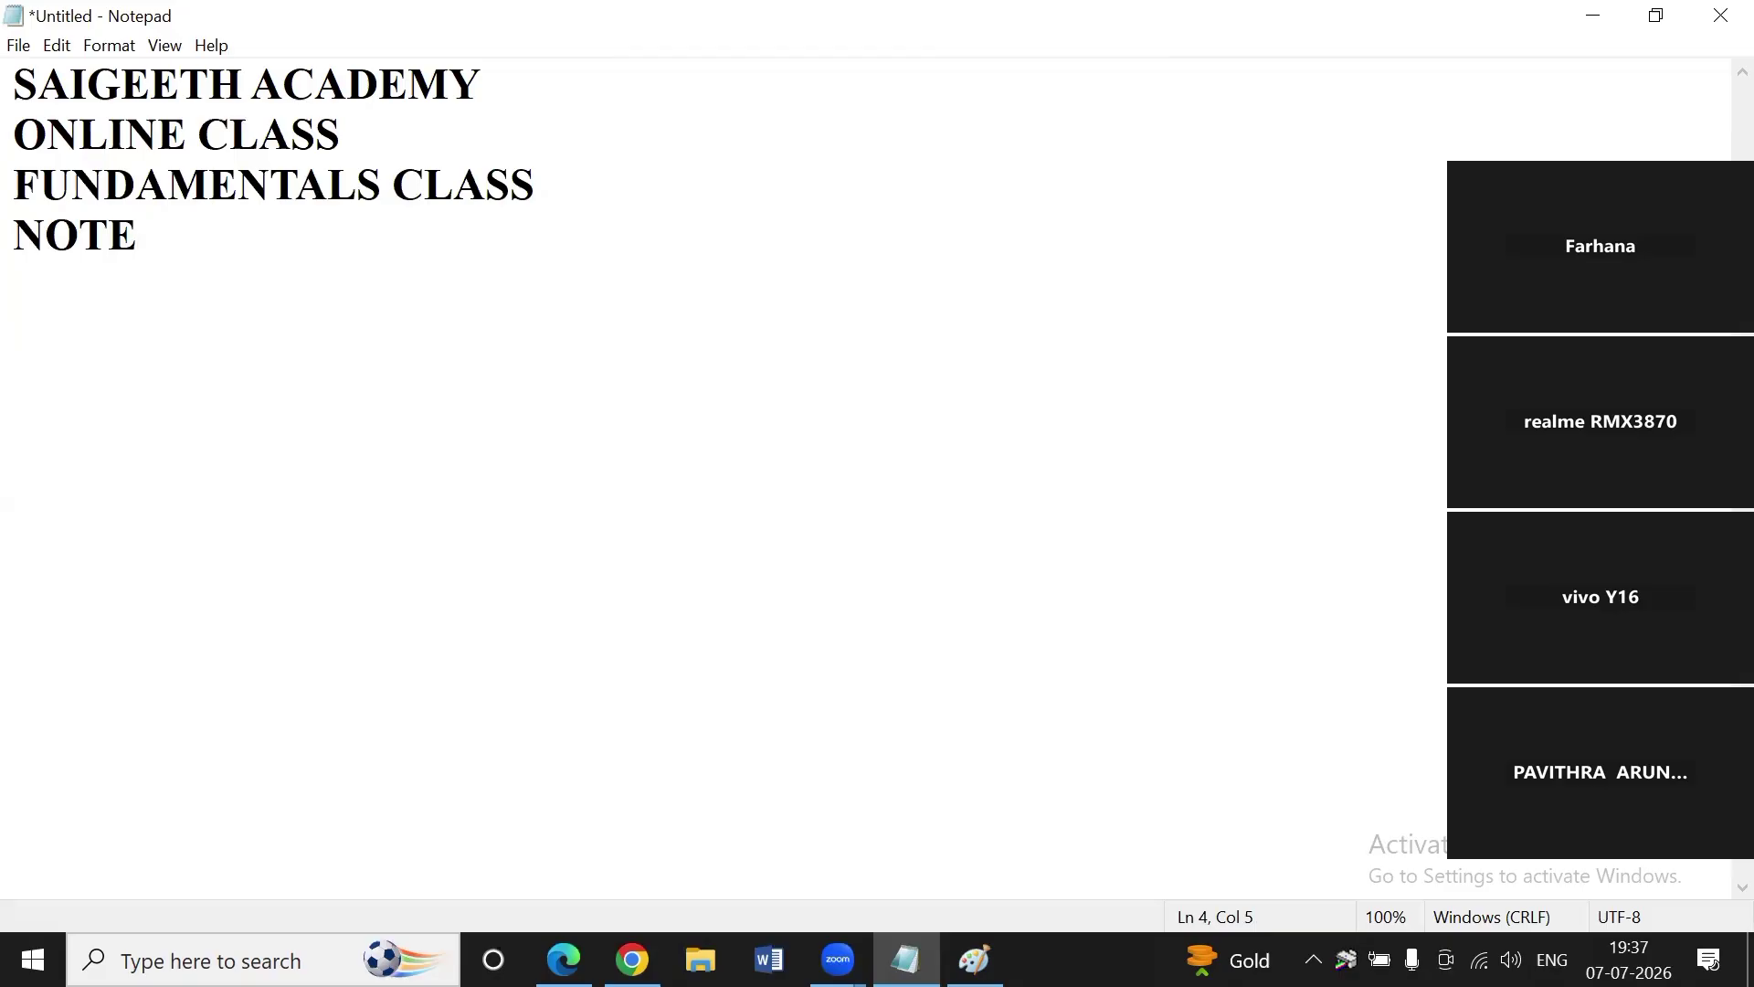
text(PAD)
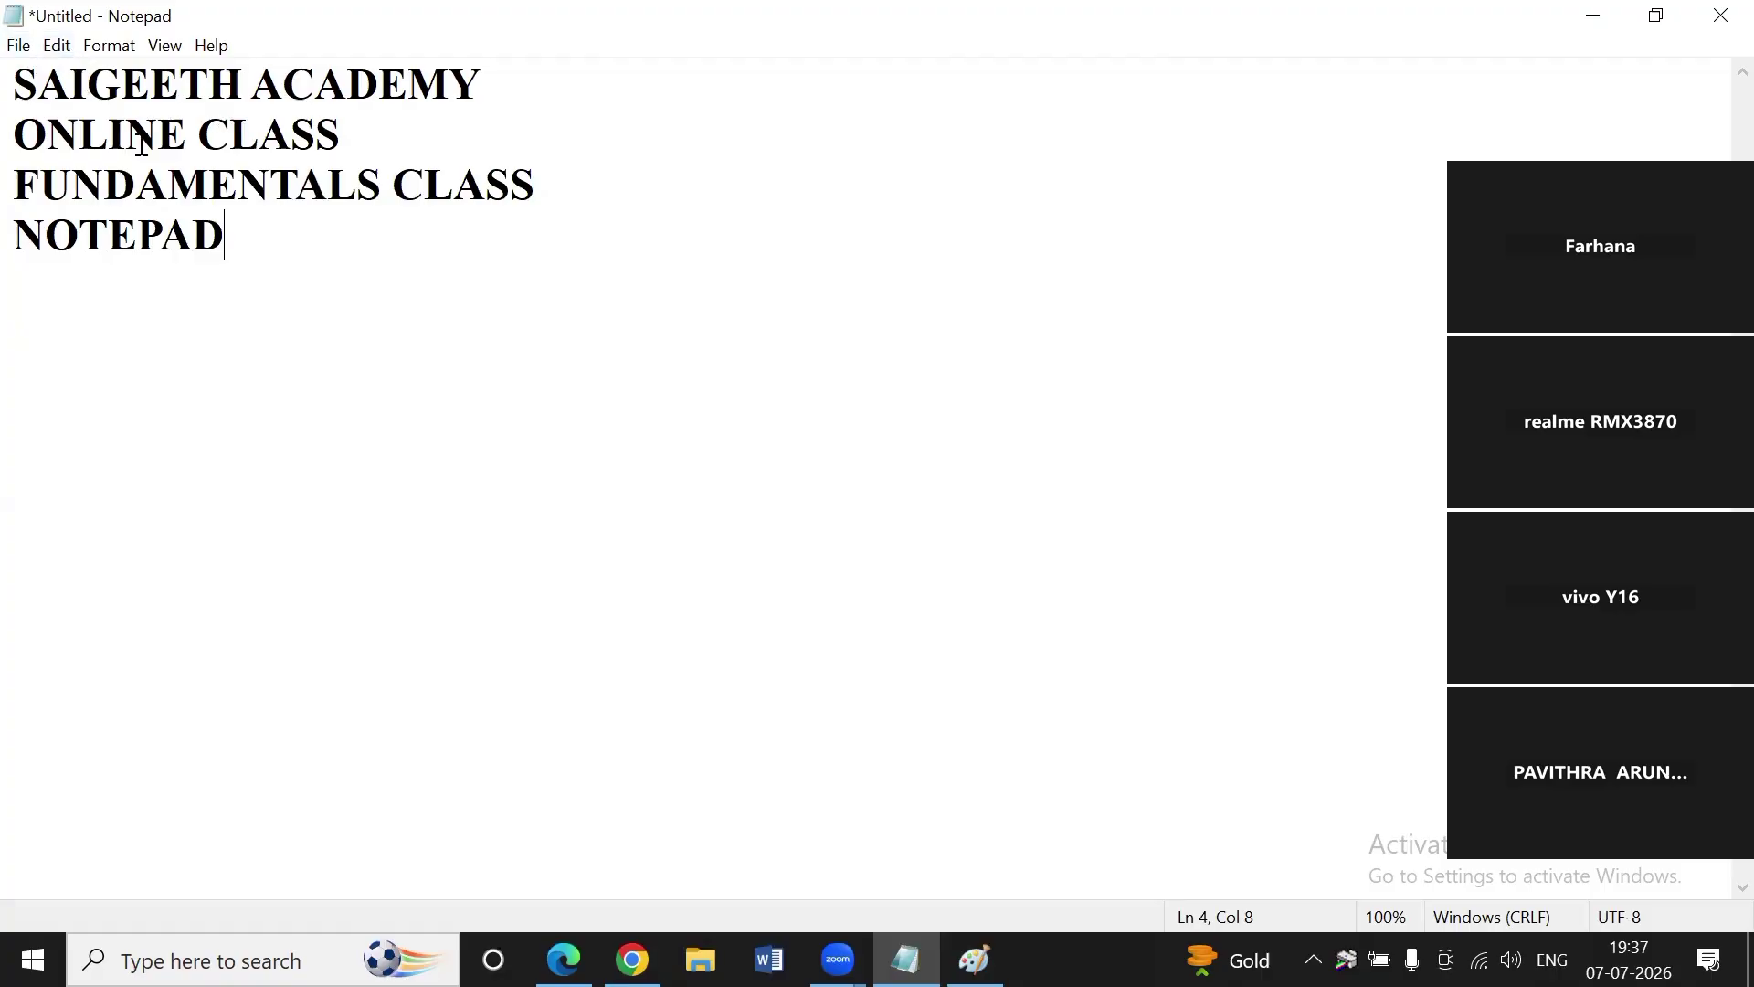
Add three blank lines below NOTEPAD.
key(Return)
key(Return)
key(Return)
Turn off Word Wrap for the document.
click(57, 51)
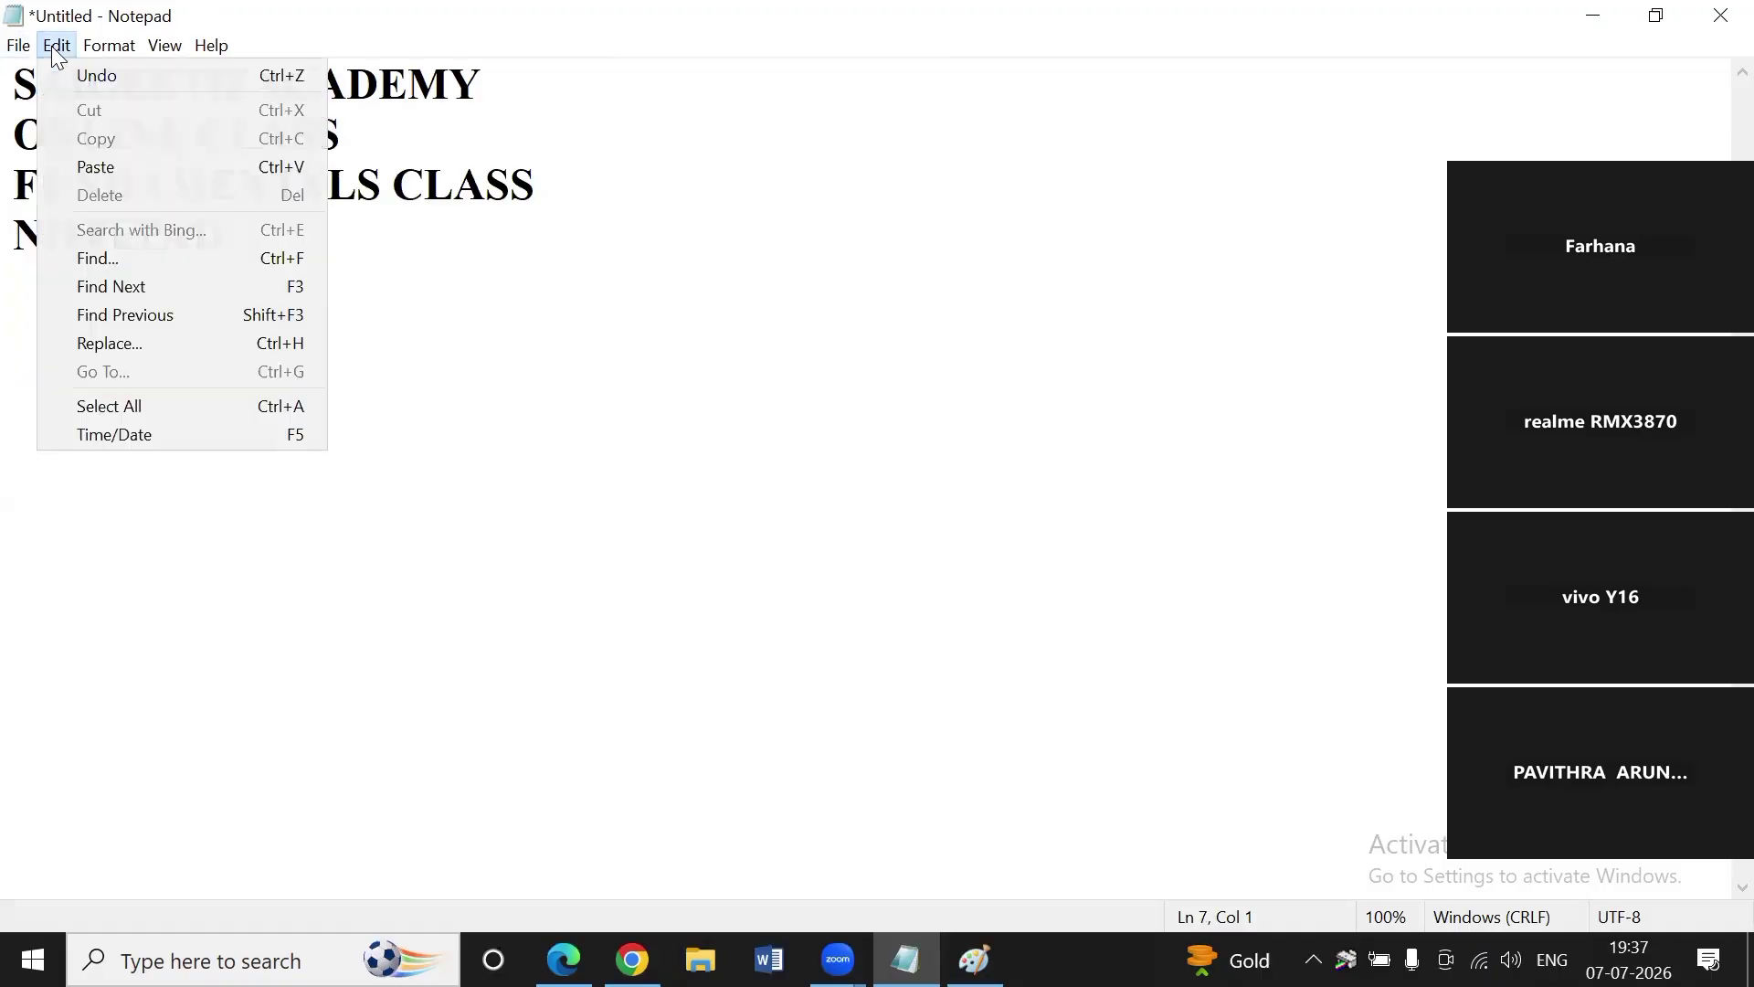
click(468, 362)
click(255, 258)
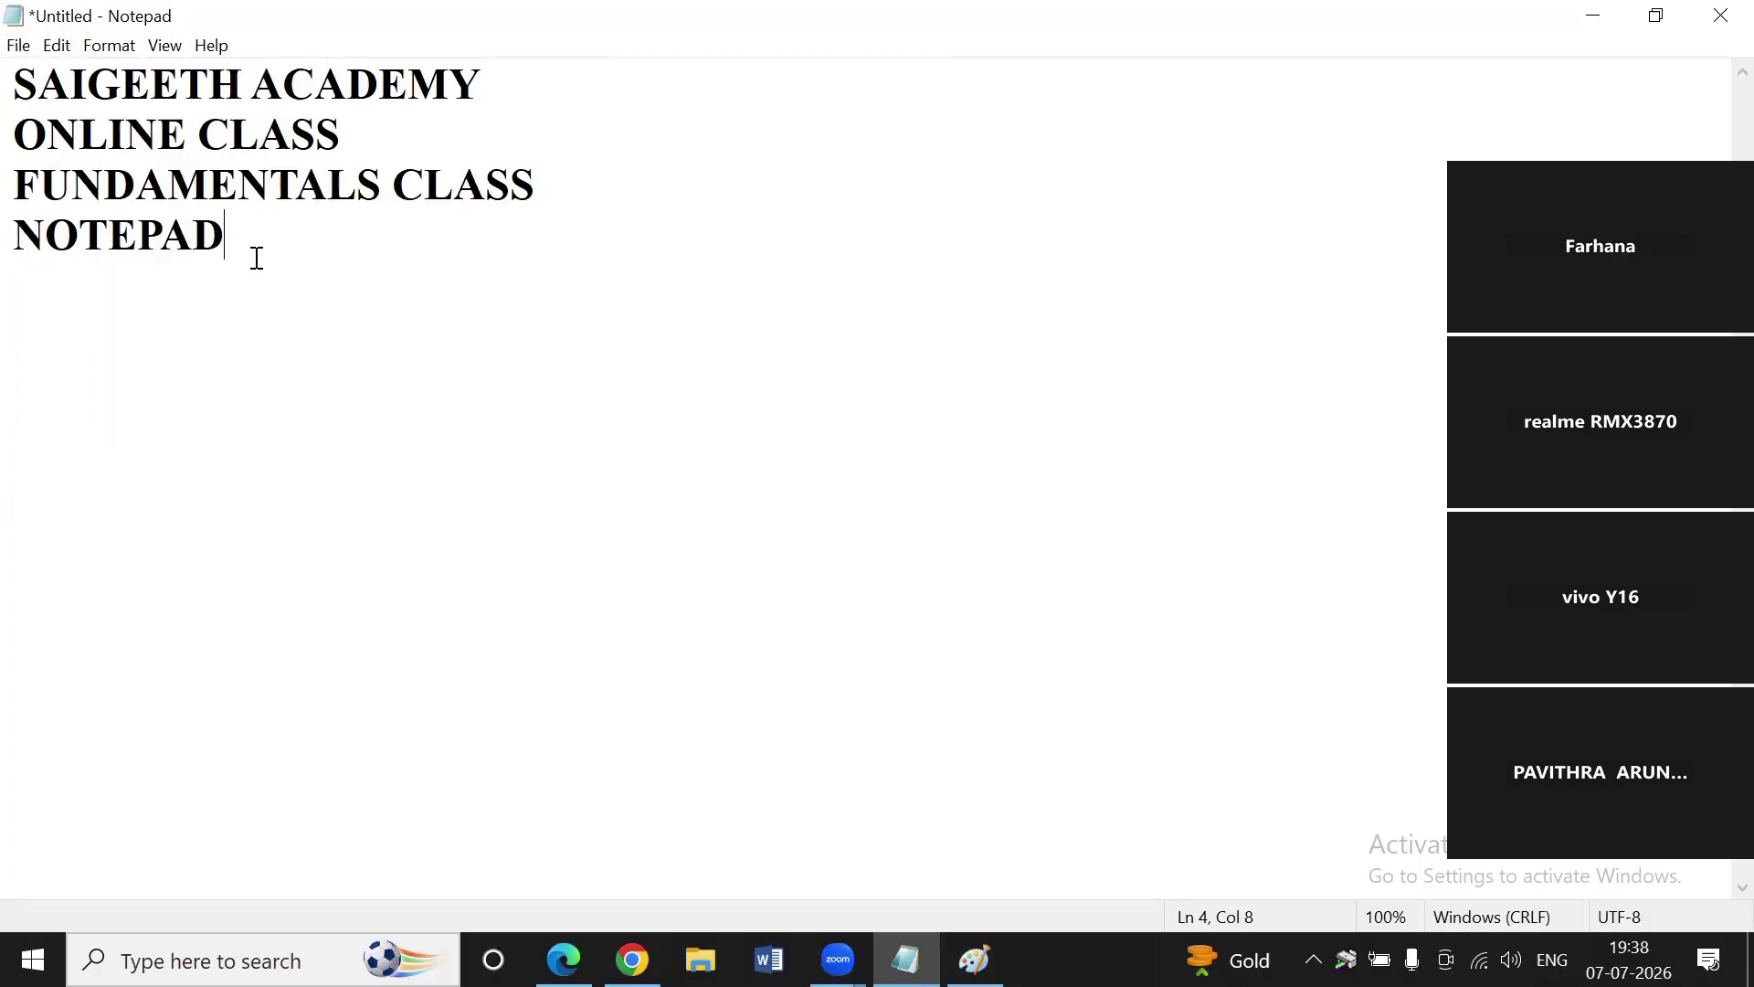
click(107, 47)
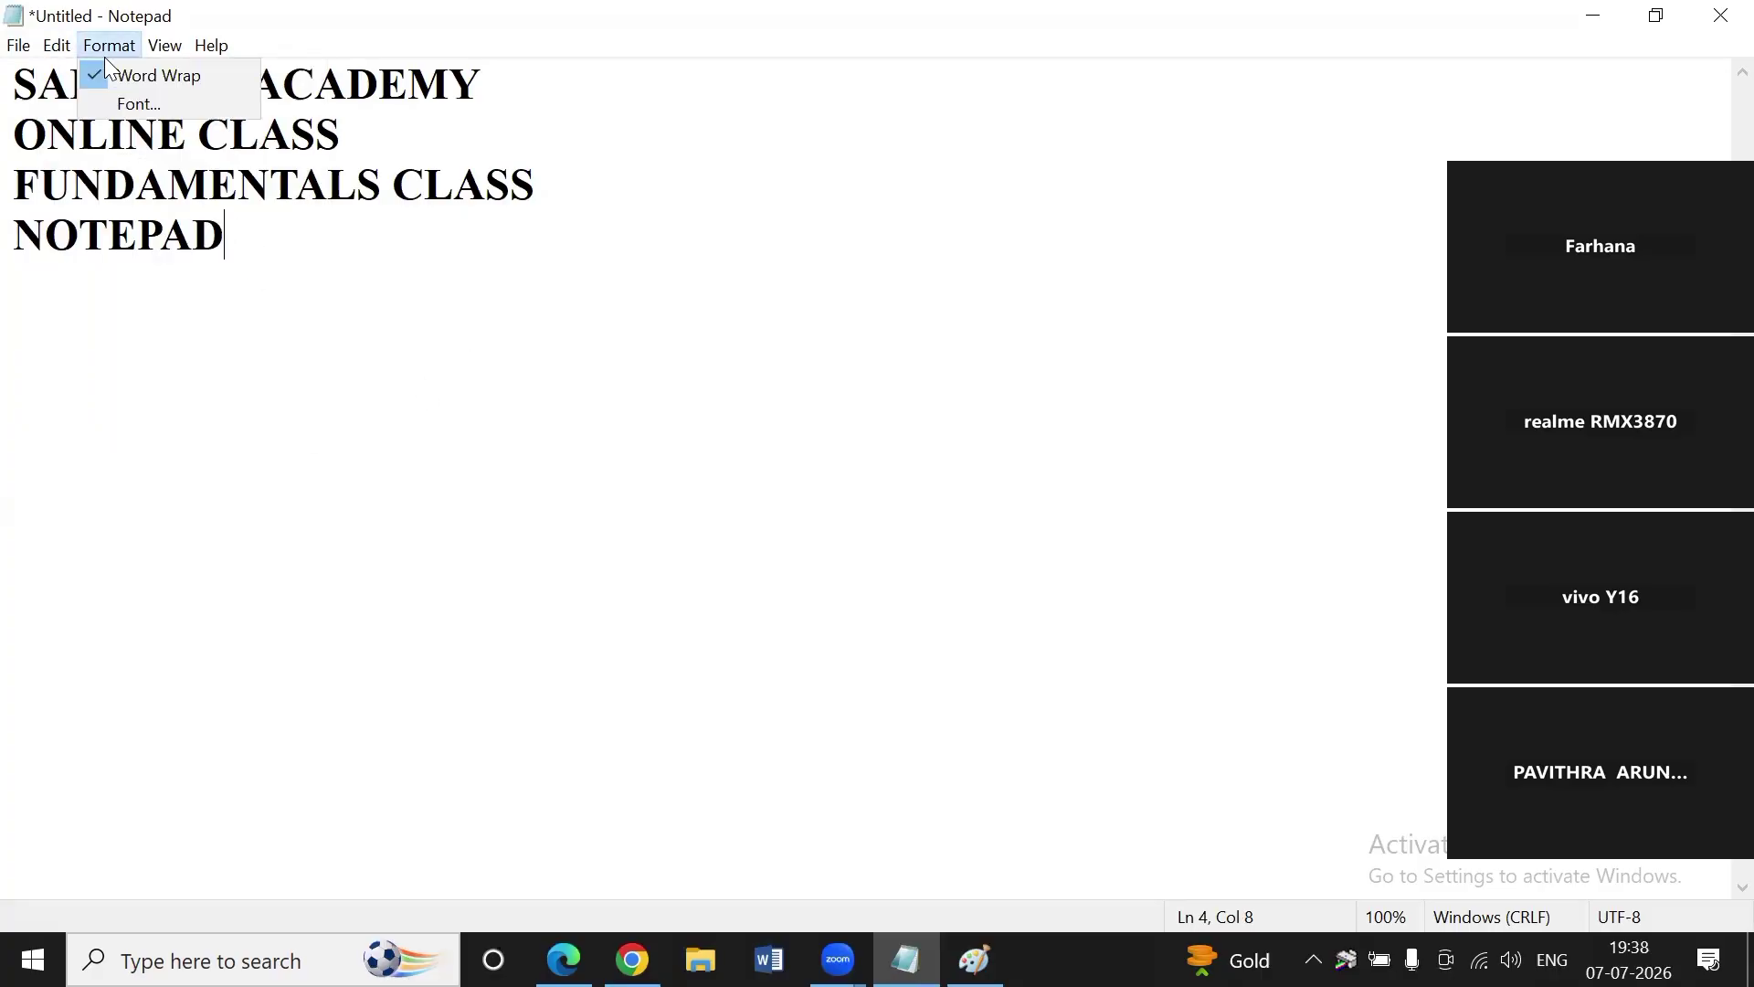
click(98, 81)
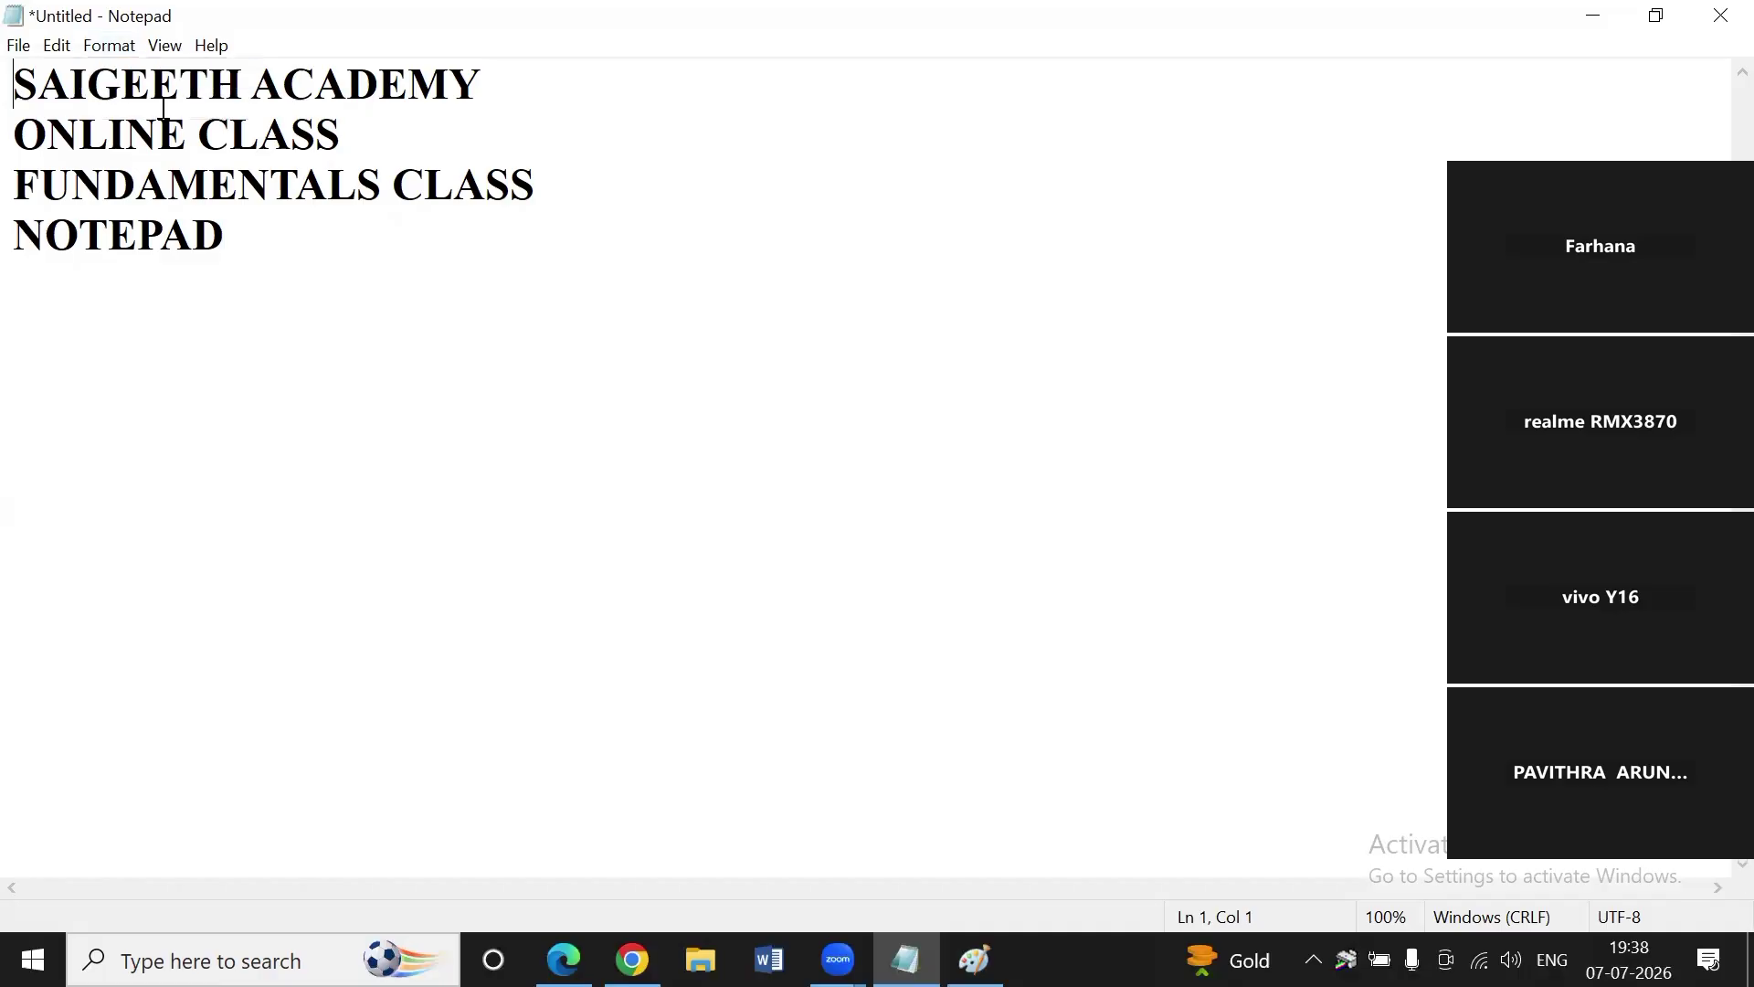
Jump to line 7 of the document using Go To.
click(119, 48)
mouse_move(58, 46)
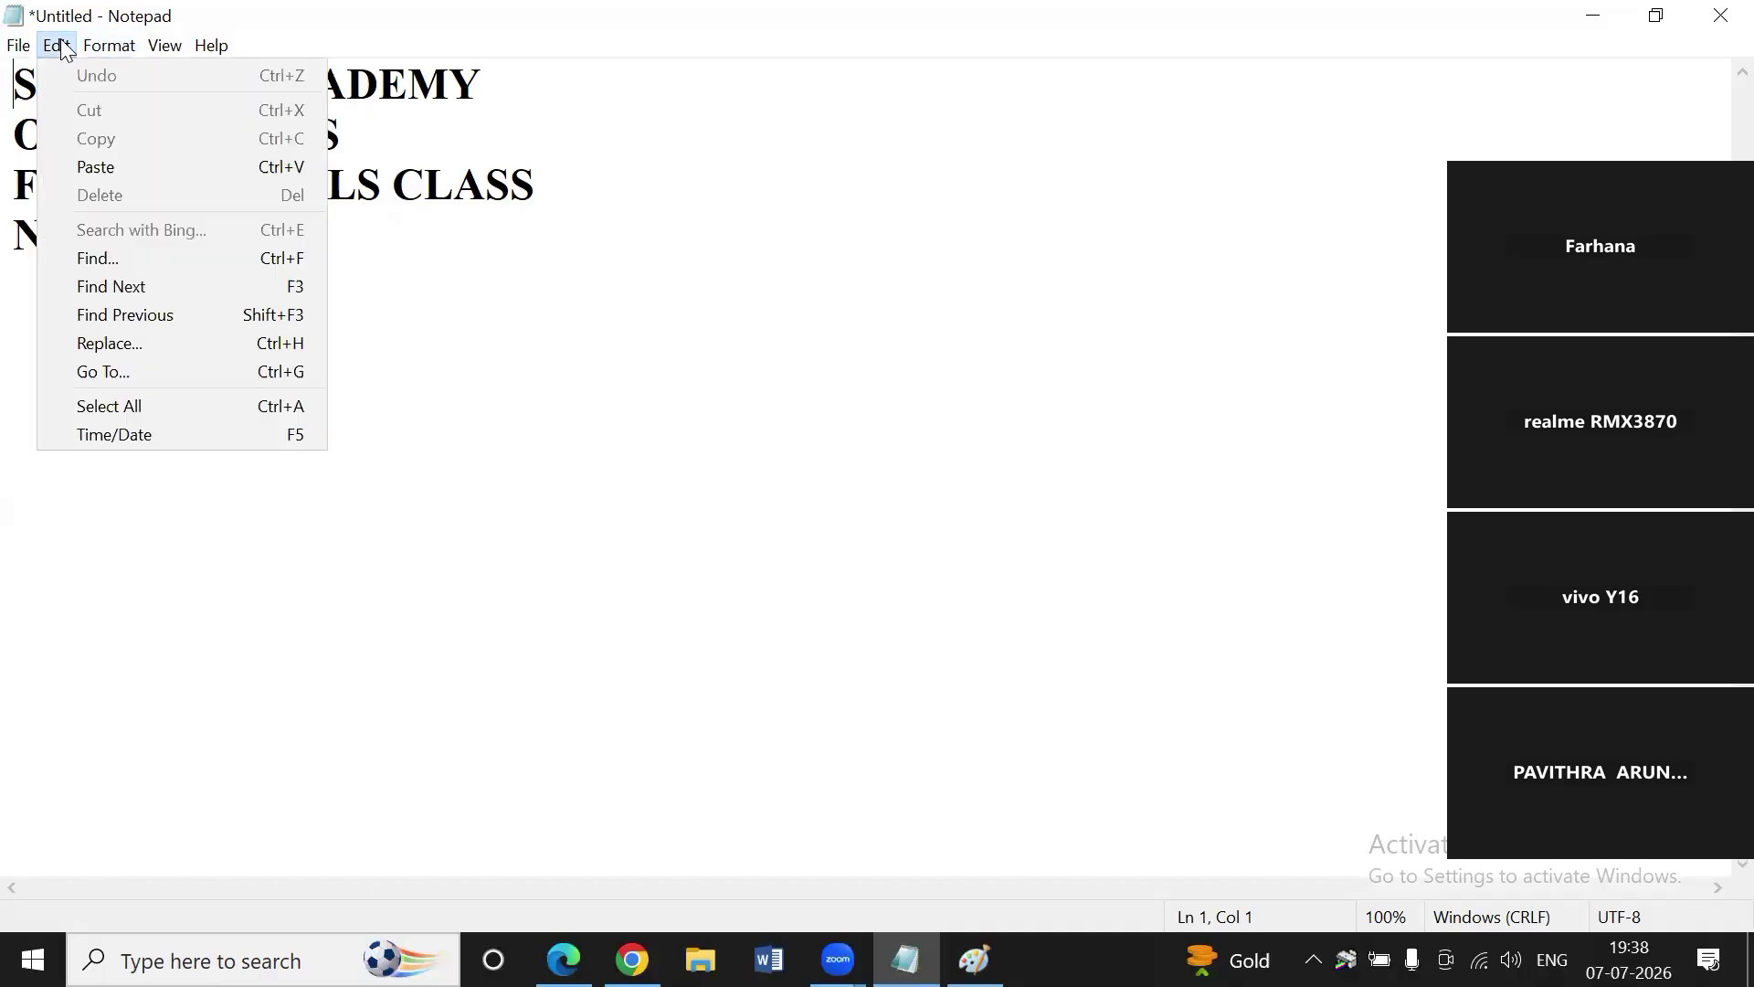
click(119, 380)
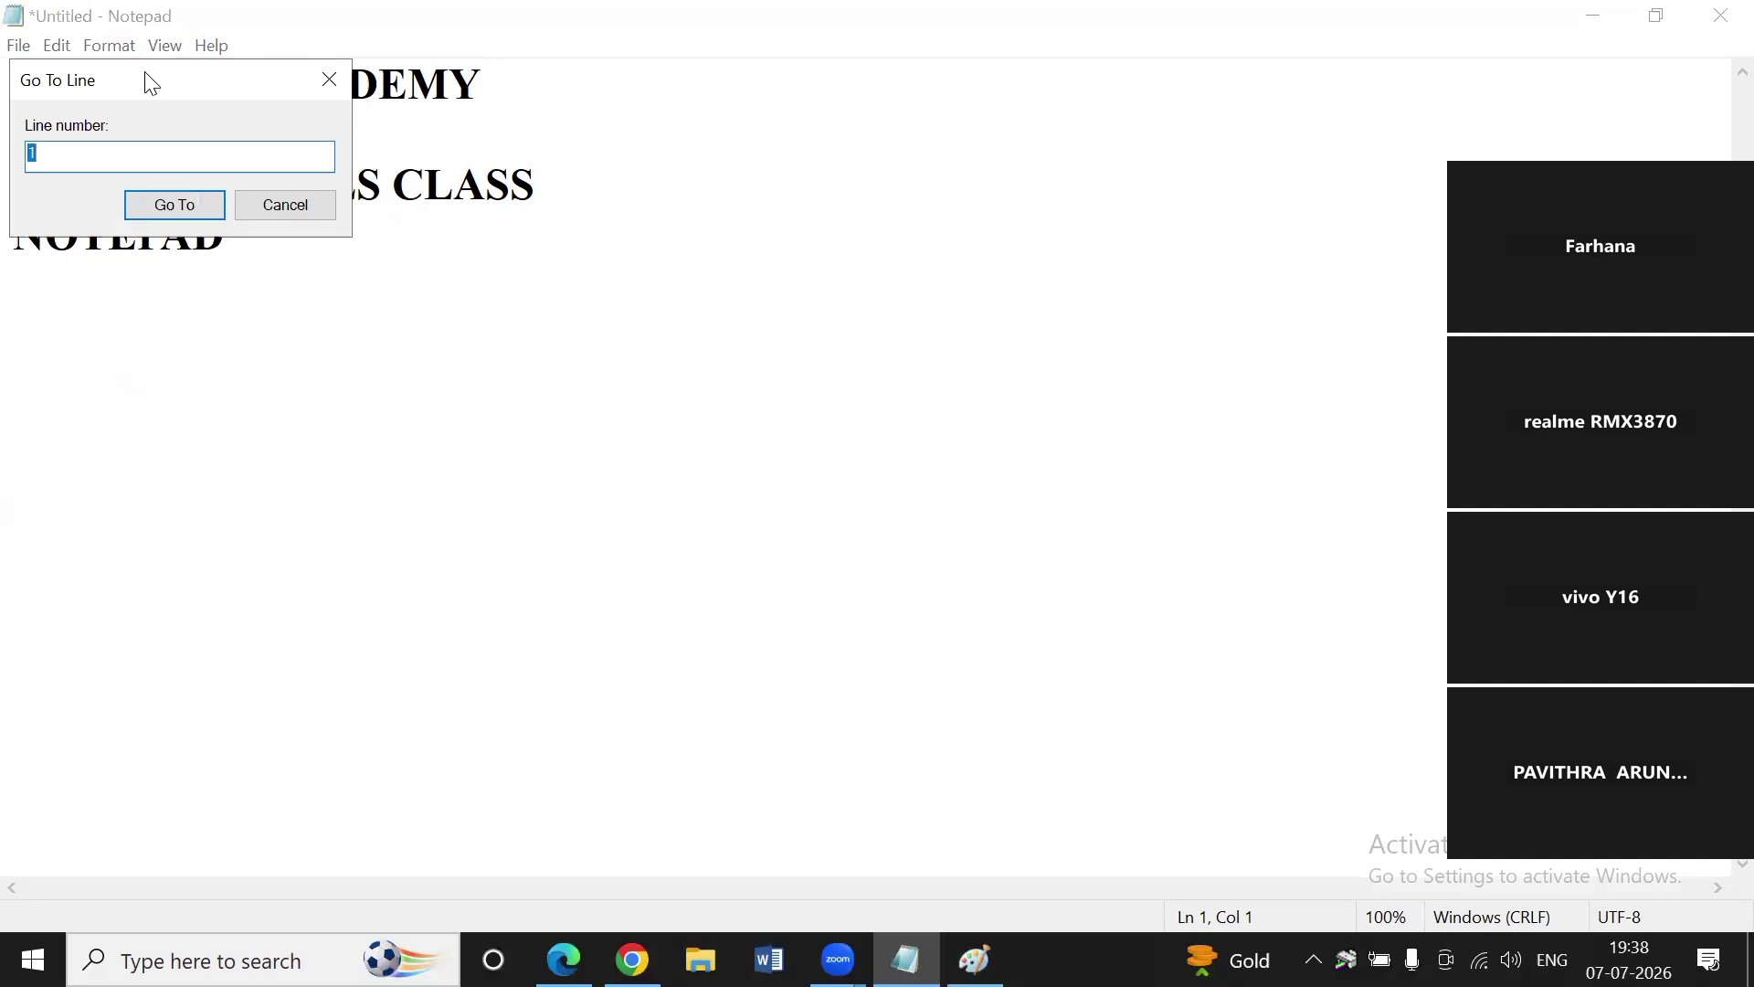
drag(152, 83, 1126, 137)
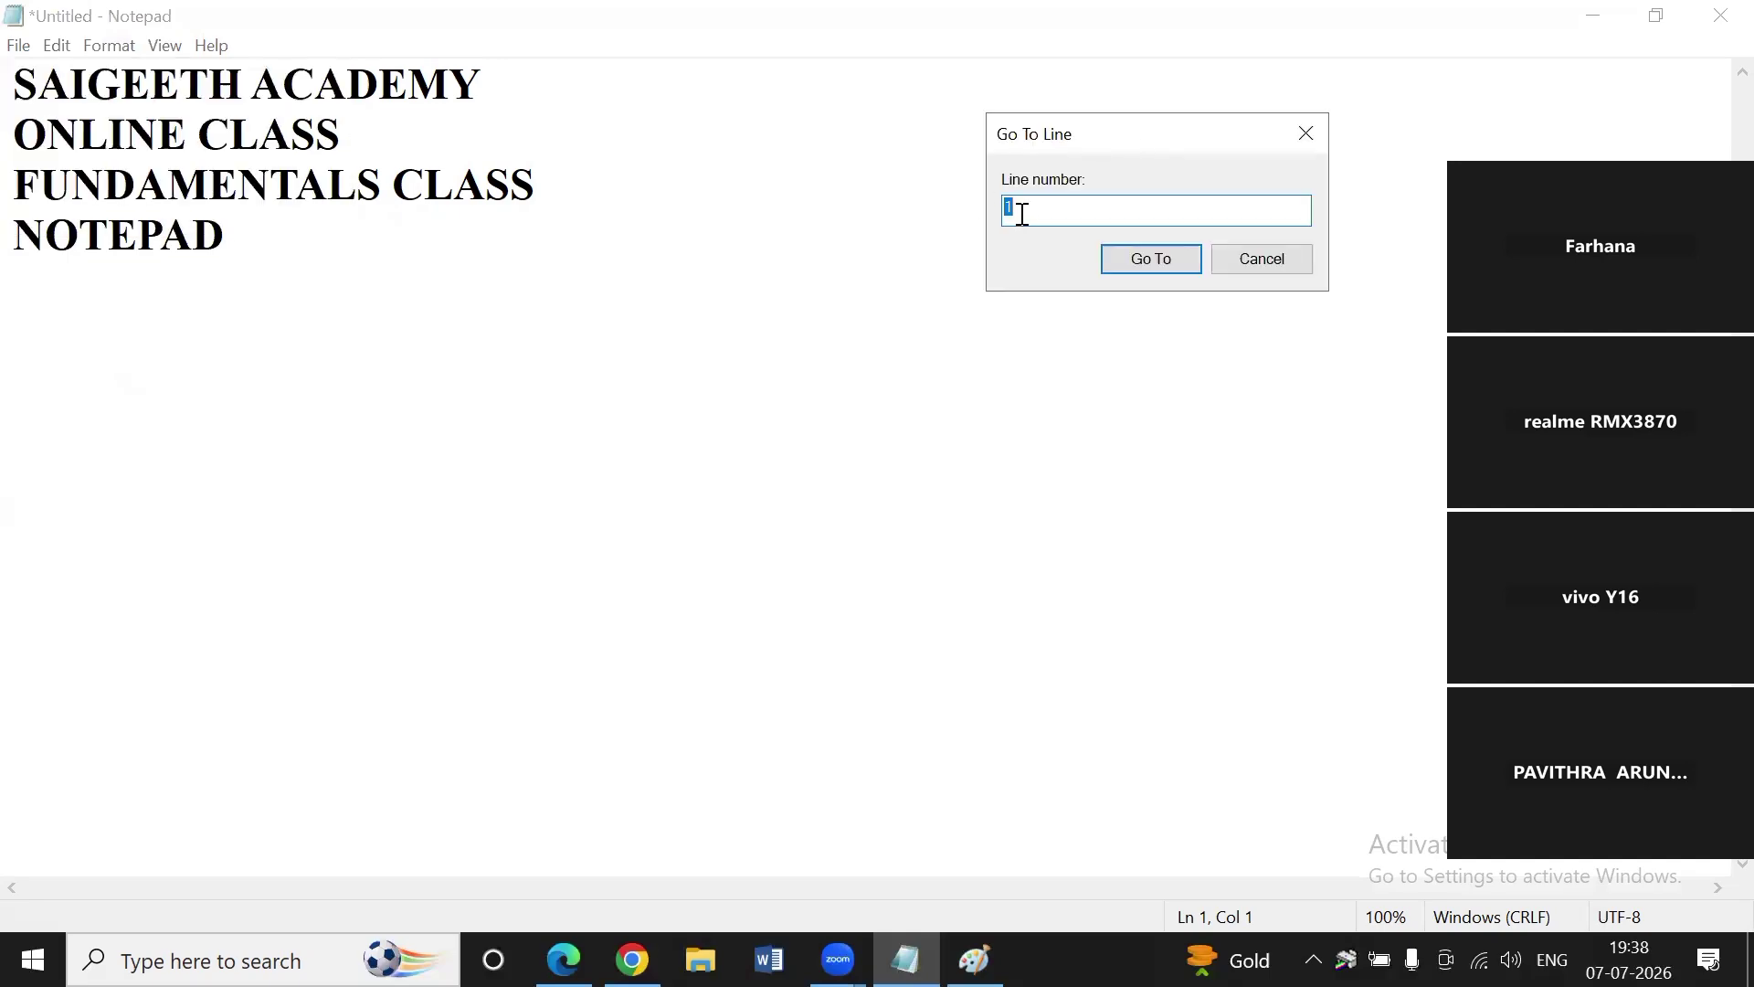
text(7)
click(1171, 257)
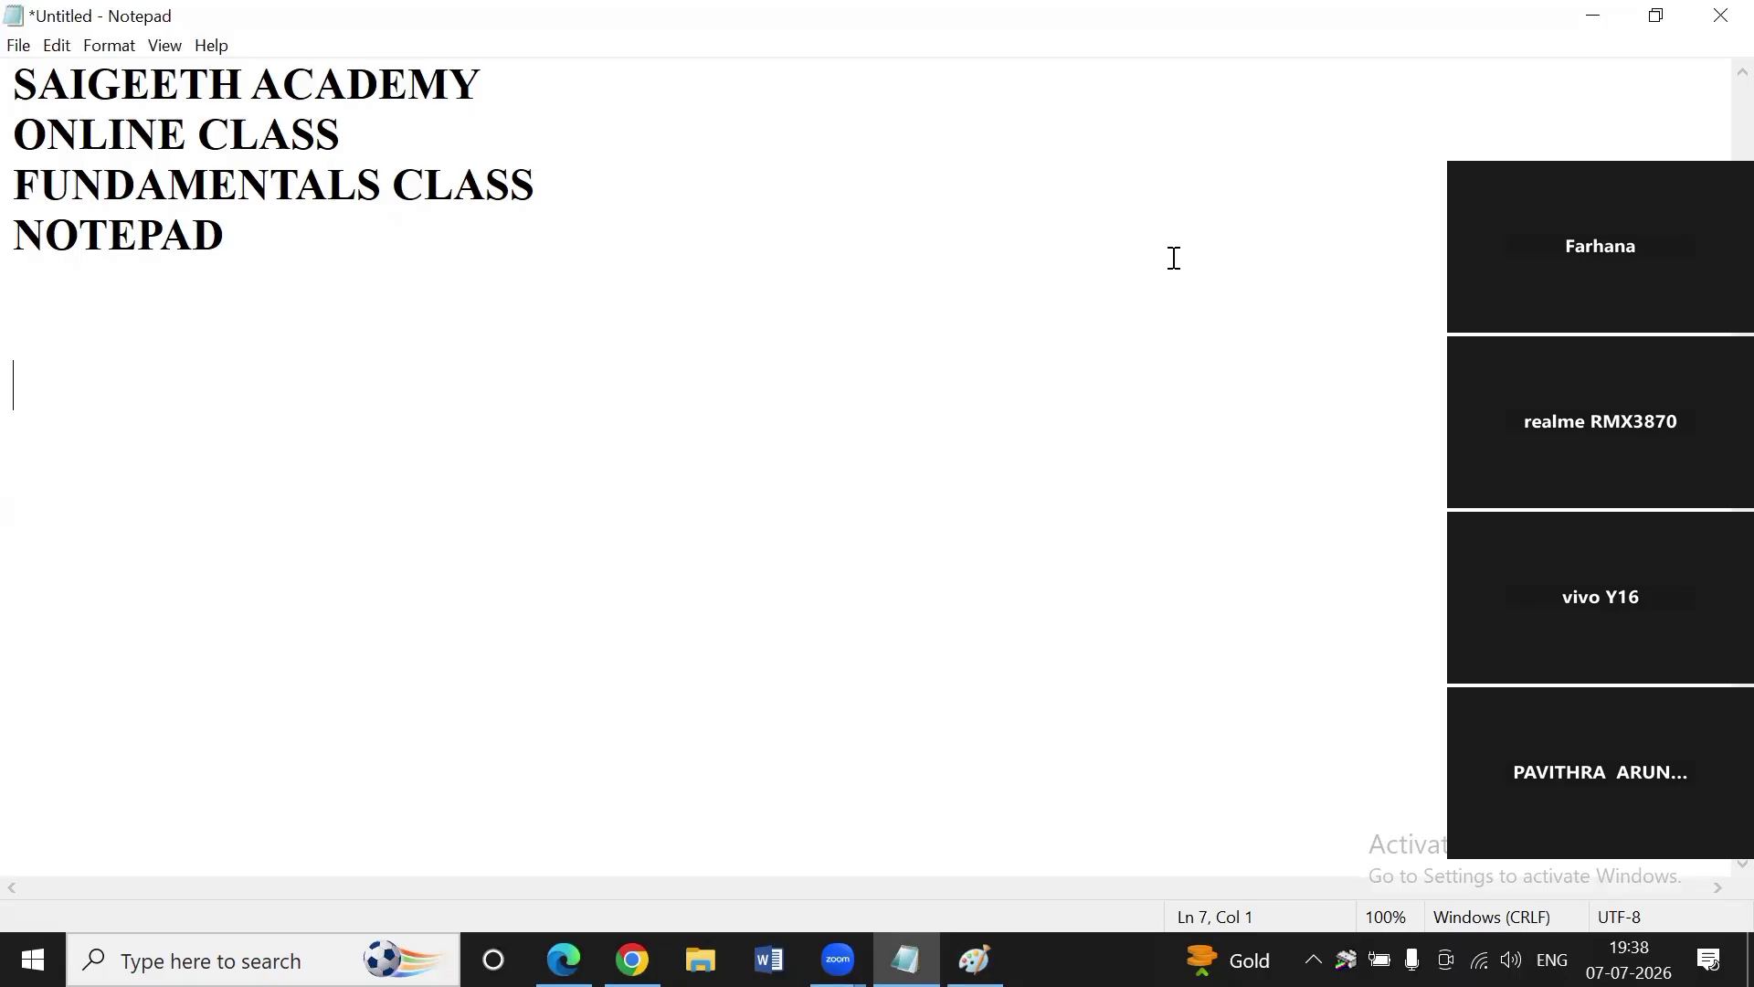
Try to jump to line 8 using Go To, and dismiss the dialogs.
click(54, 45)
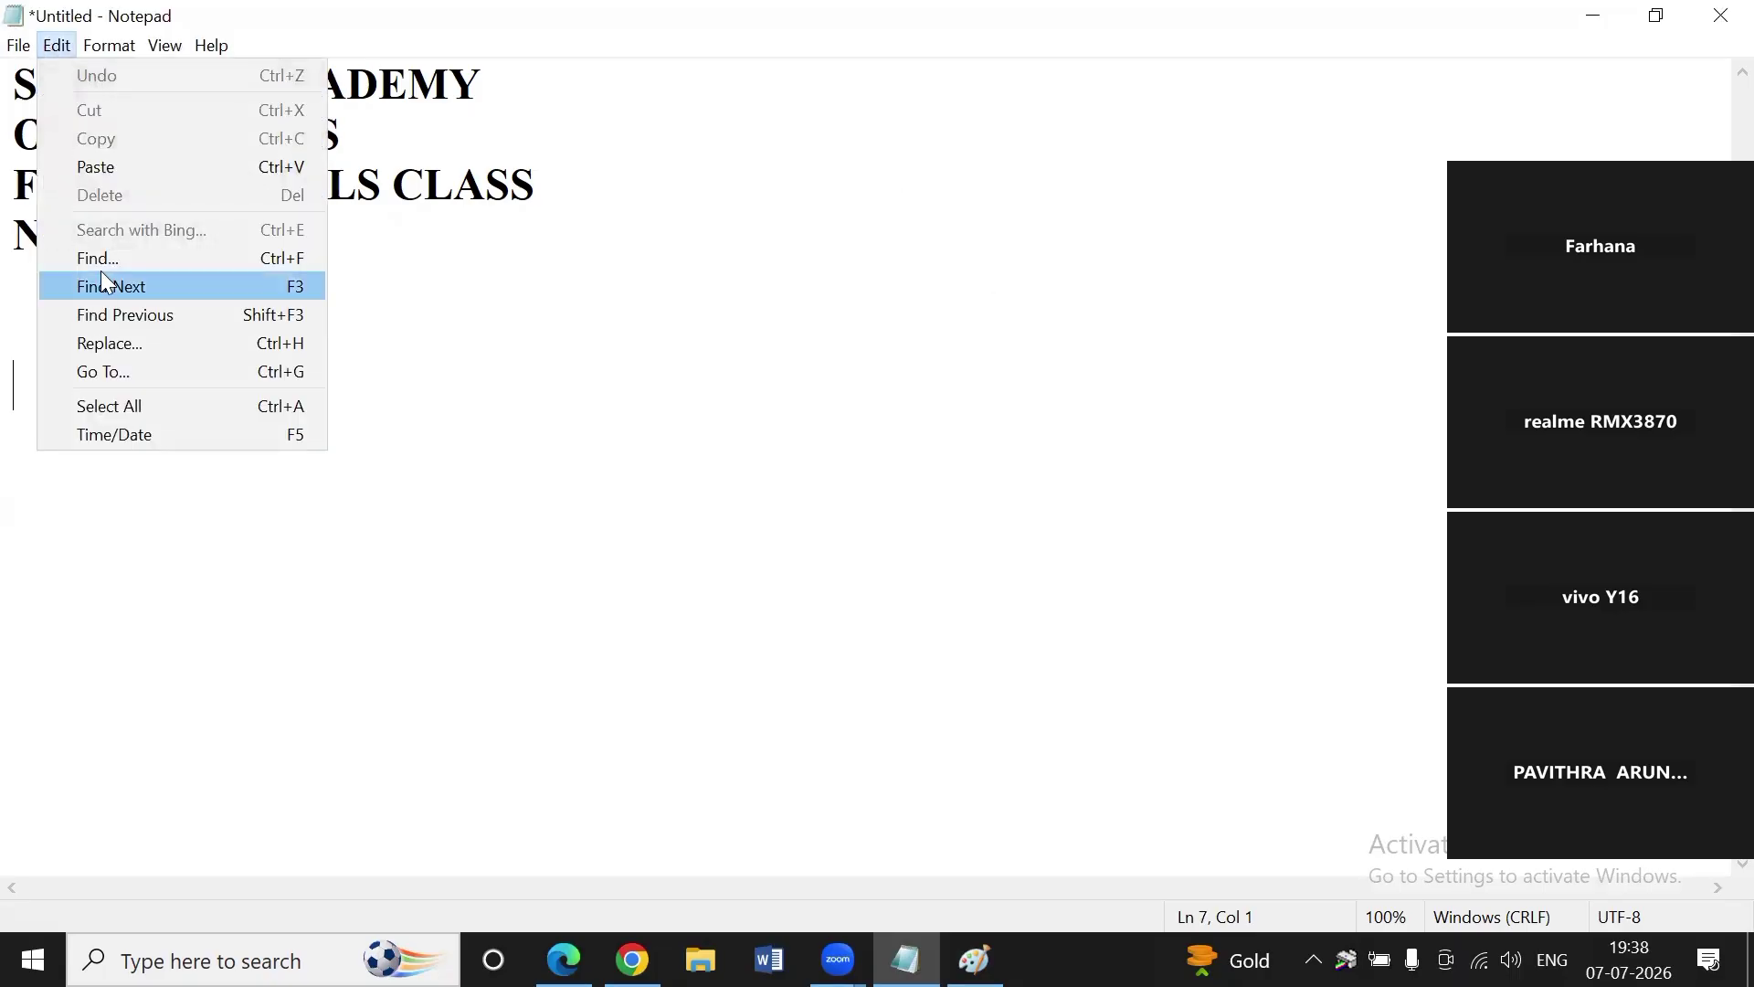
click(123, 369)
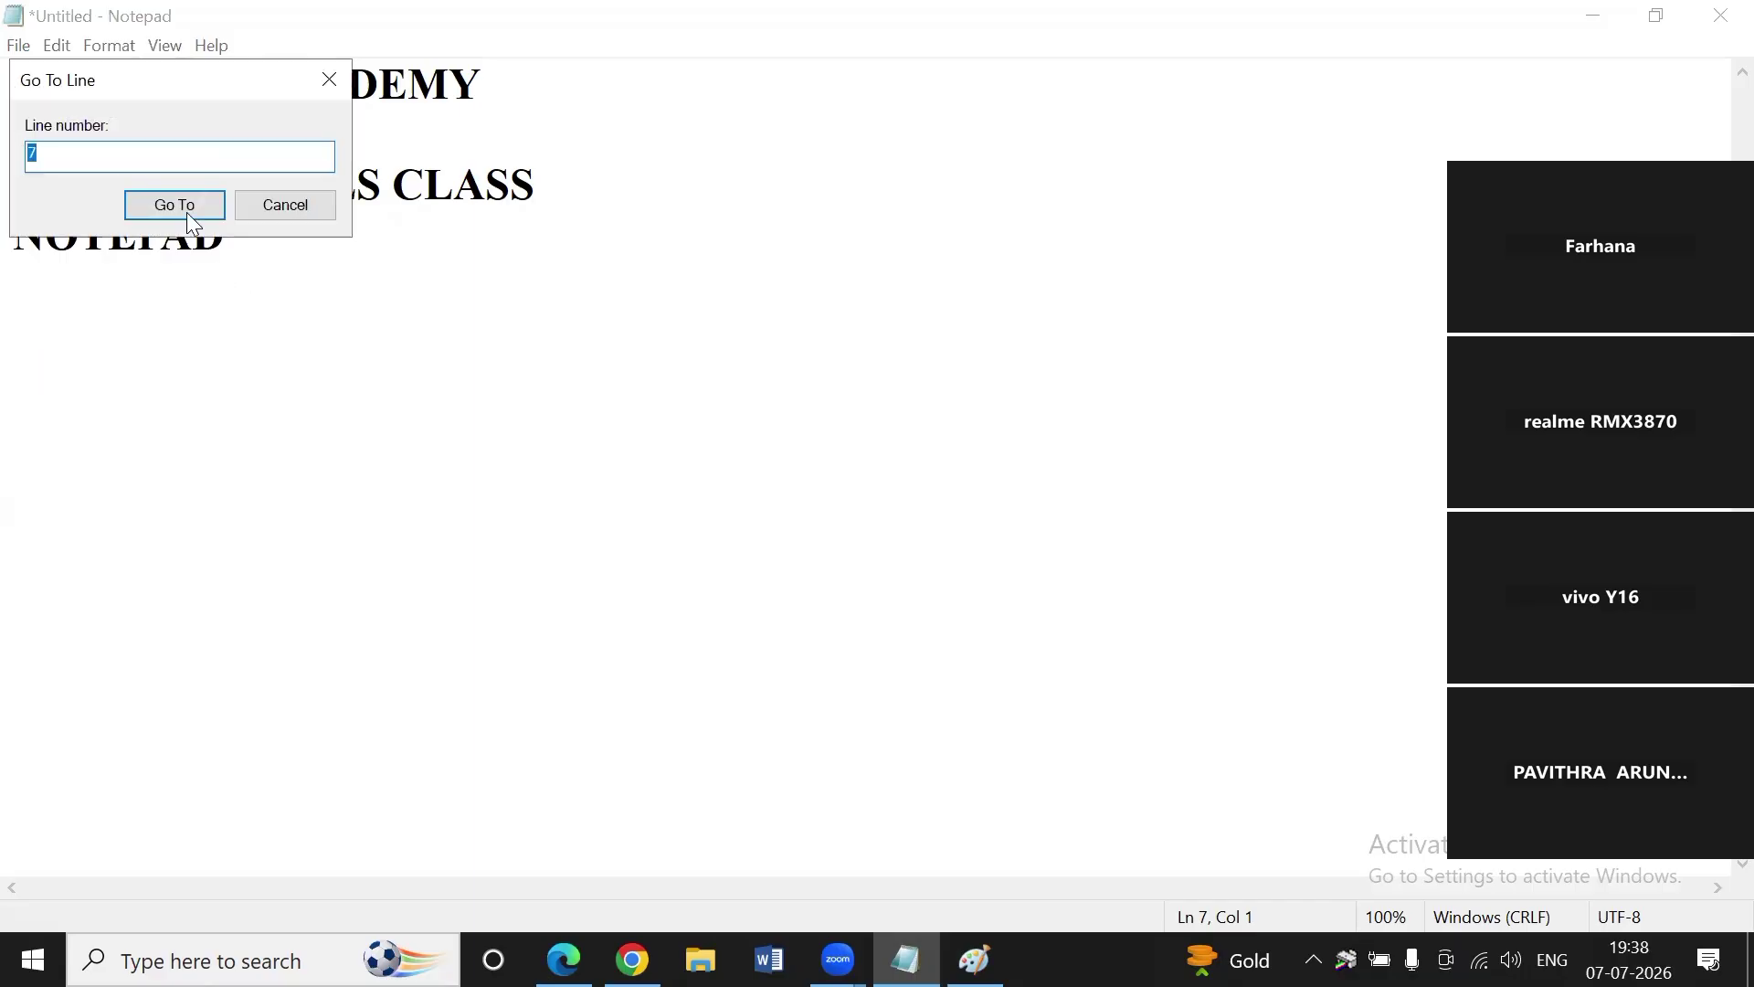
drag(146, 67, 1020, 84)
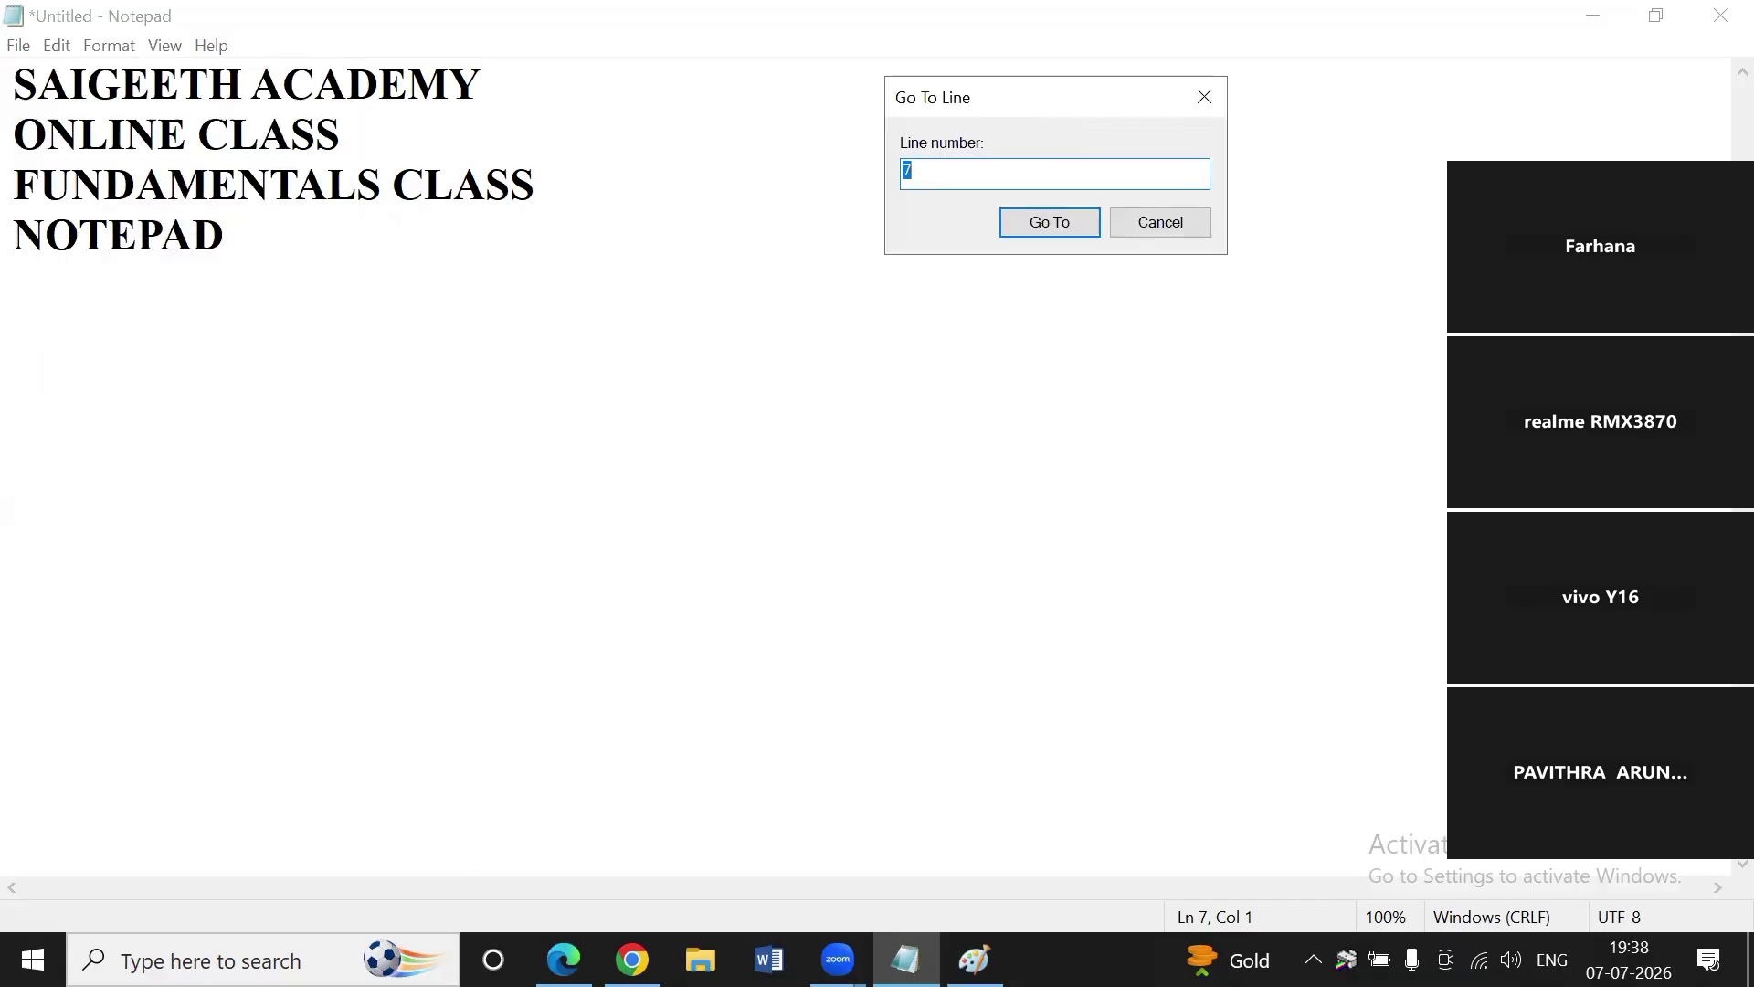
text(8)
click(1094, 231)
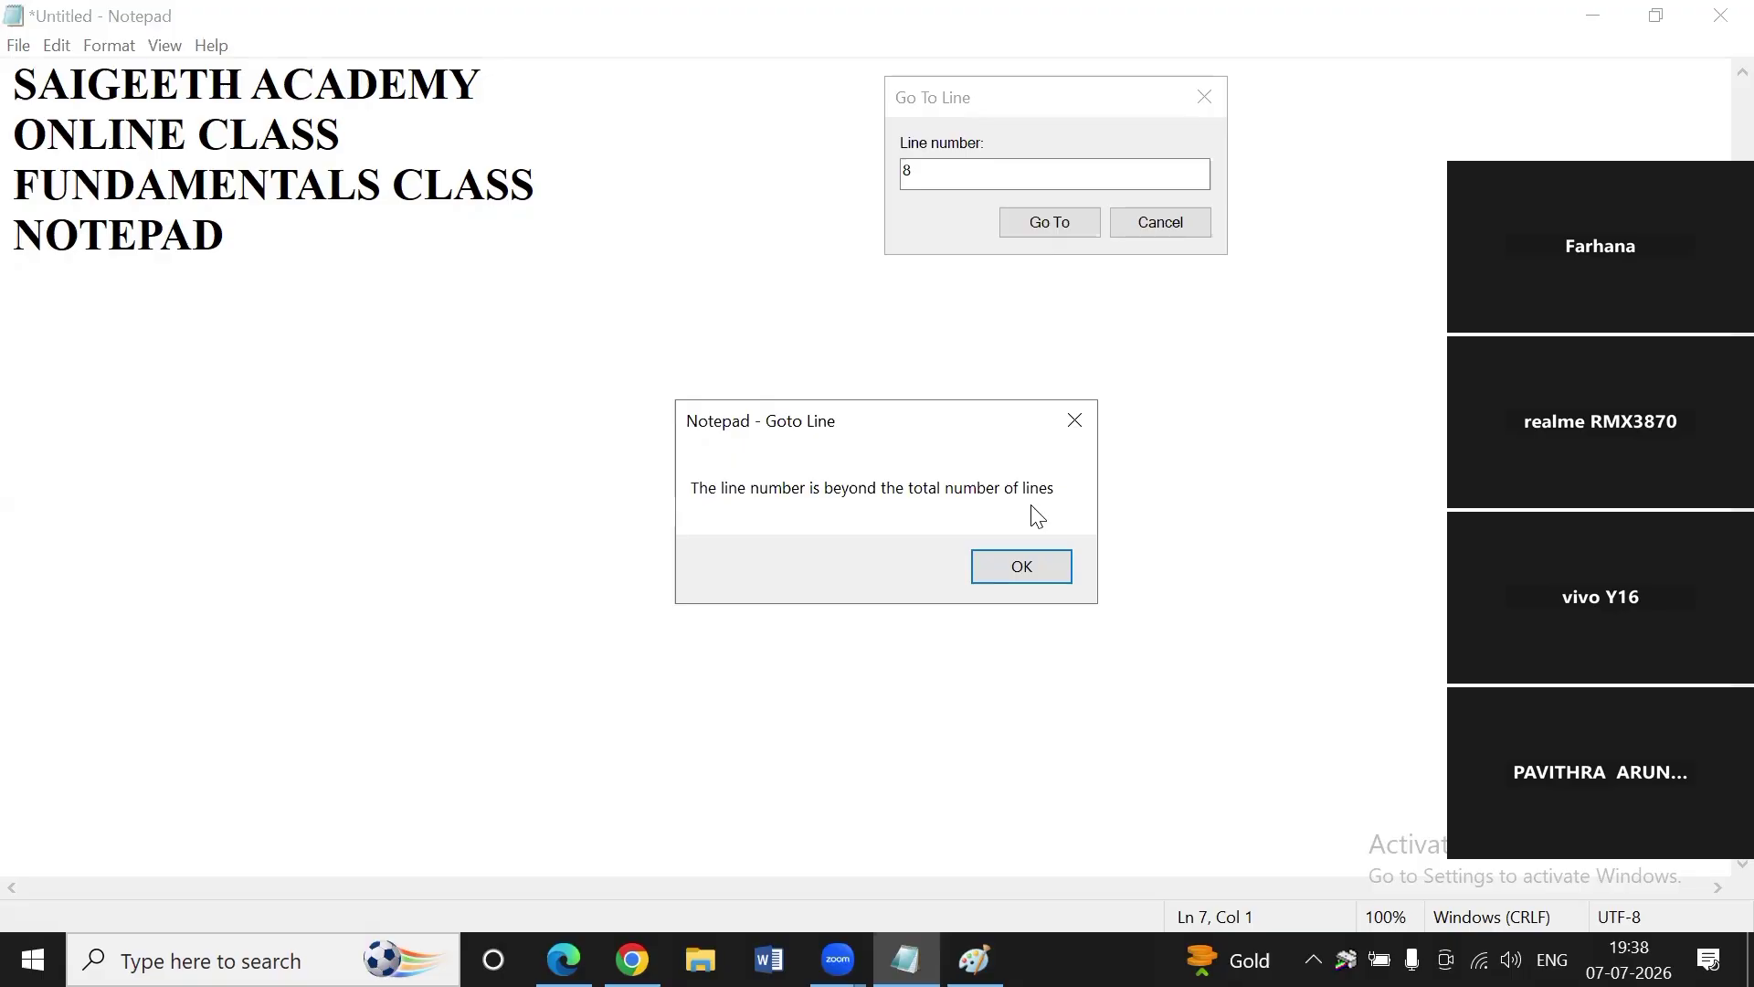
click(1074, 426)
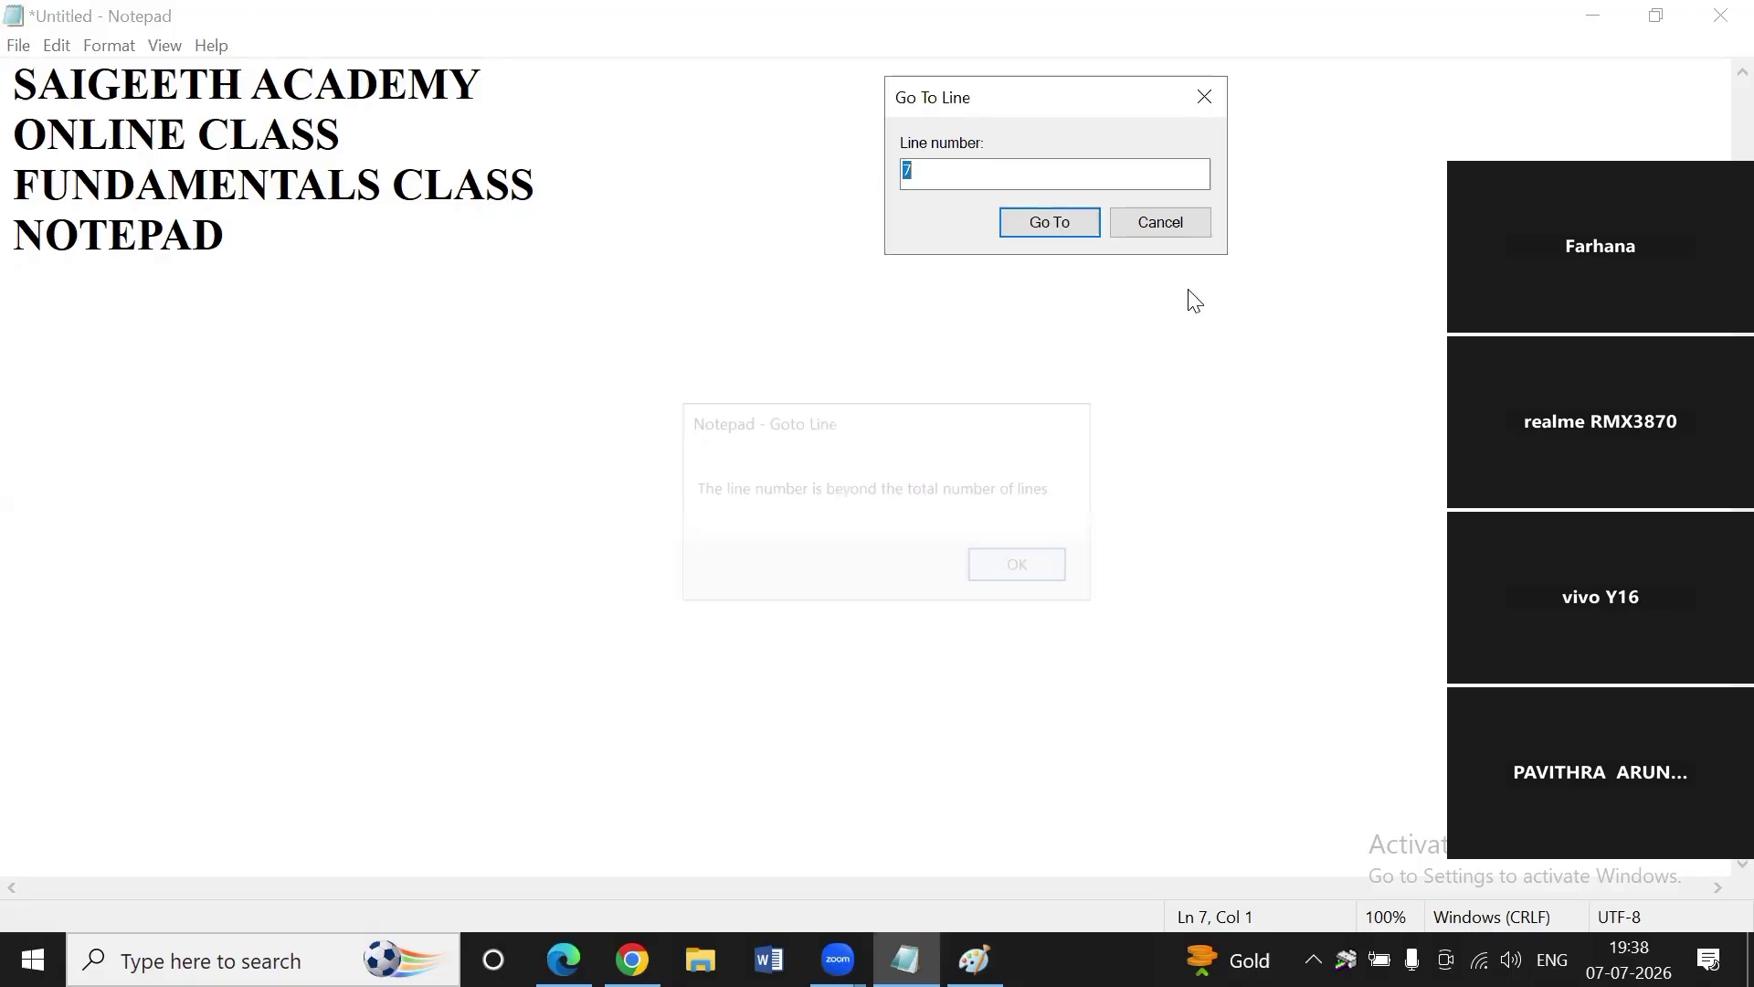
click(1202, 95)
Extend the document with blank lines from line 7 down to line 27.
click(69, 51)
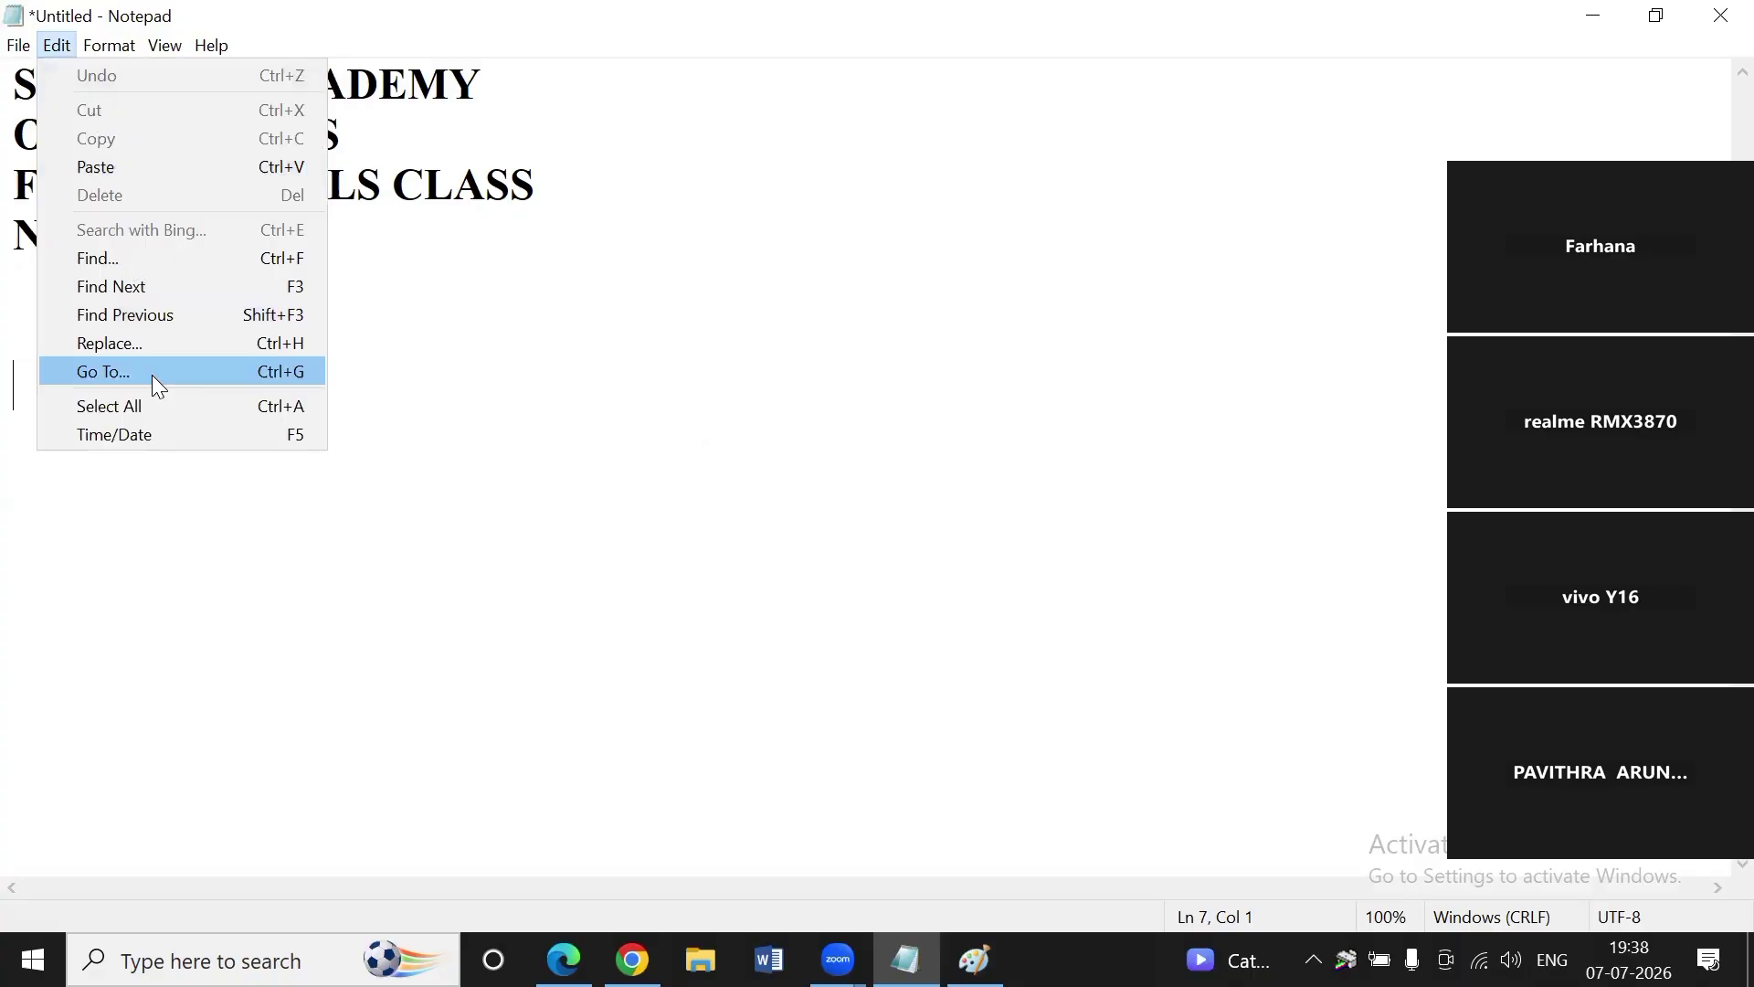
click(477, 387)
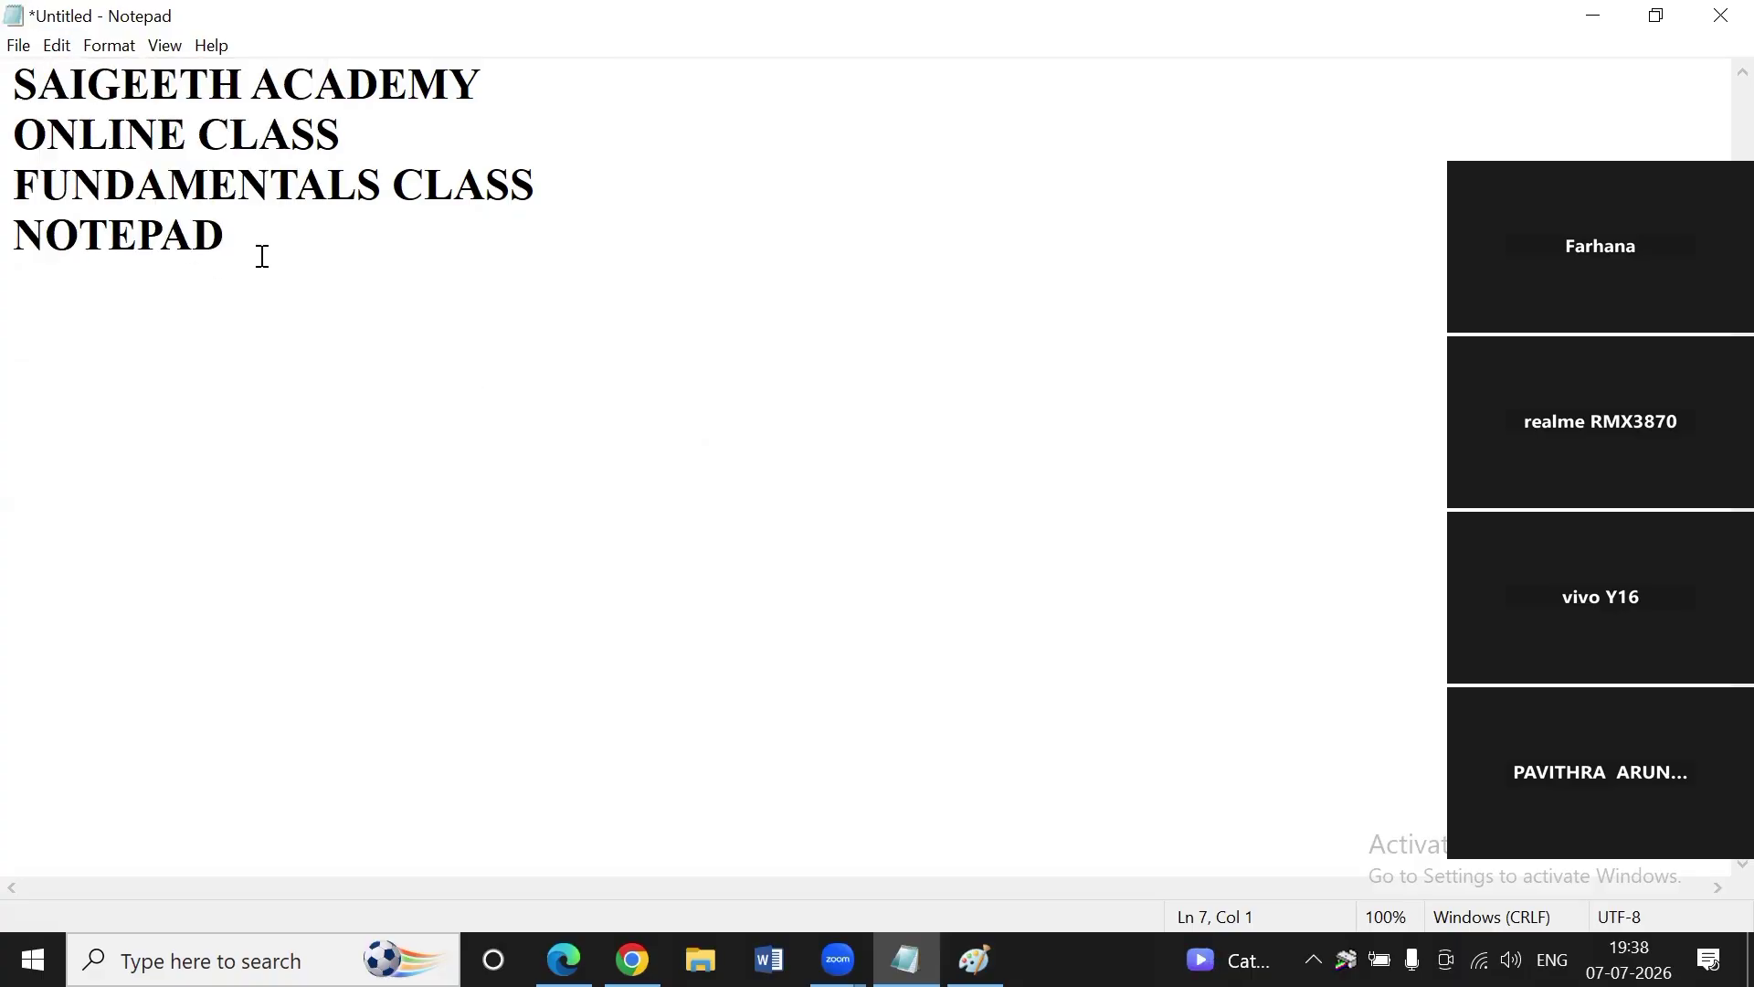
key(Return)
key(Return)
key(Return)
key(Return)
key(Return)
key(Return)
key(Return)
key(Return)
key(Return)
key(Return)
key(Return)
key(Return)
key(Return)
key(Return)
key(Return)
key(Return)
key(Return)
key(Return)
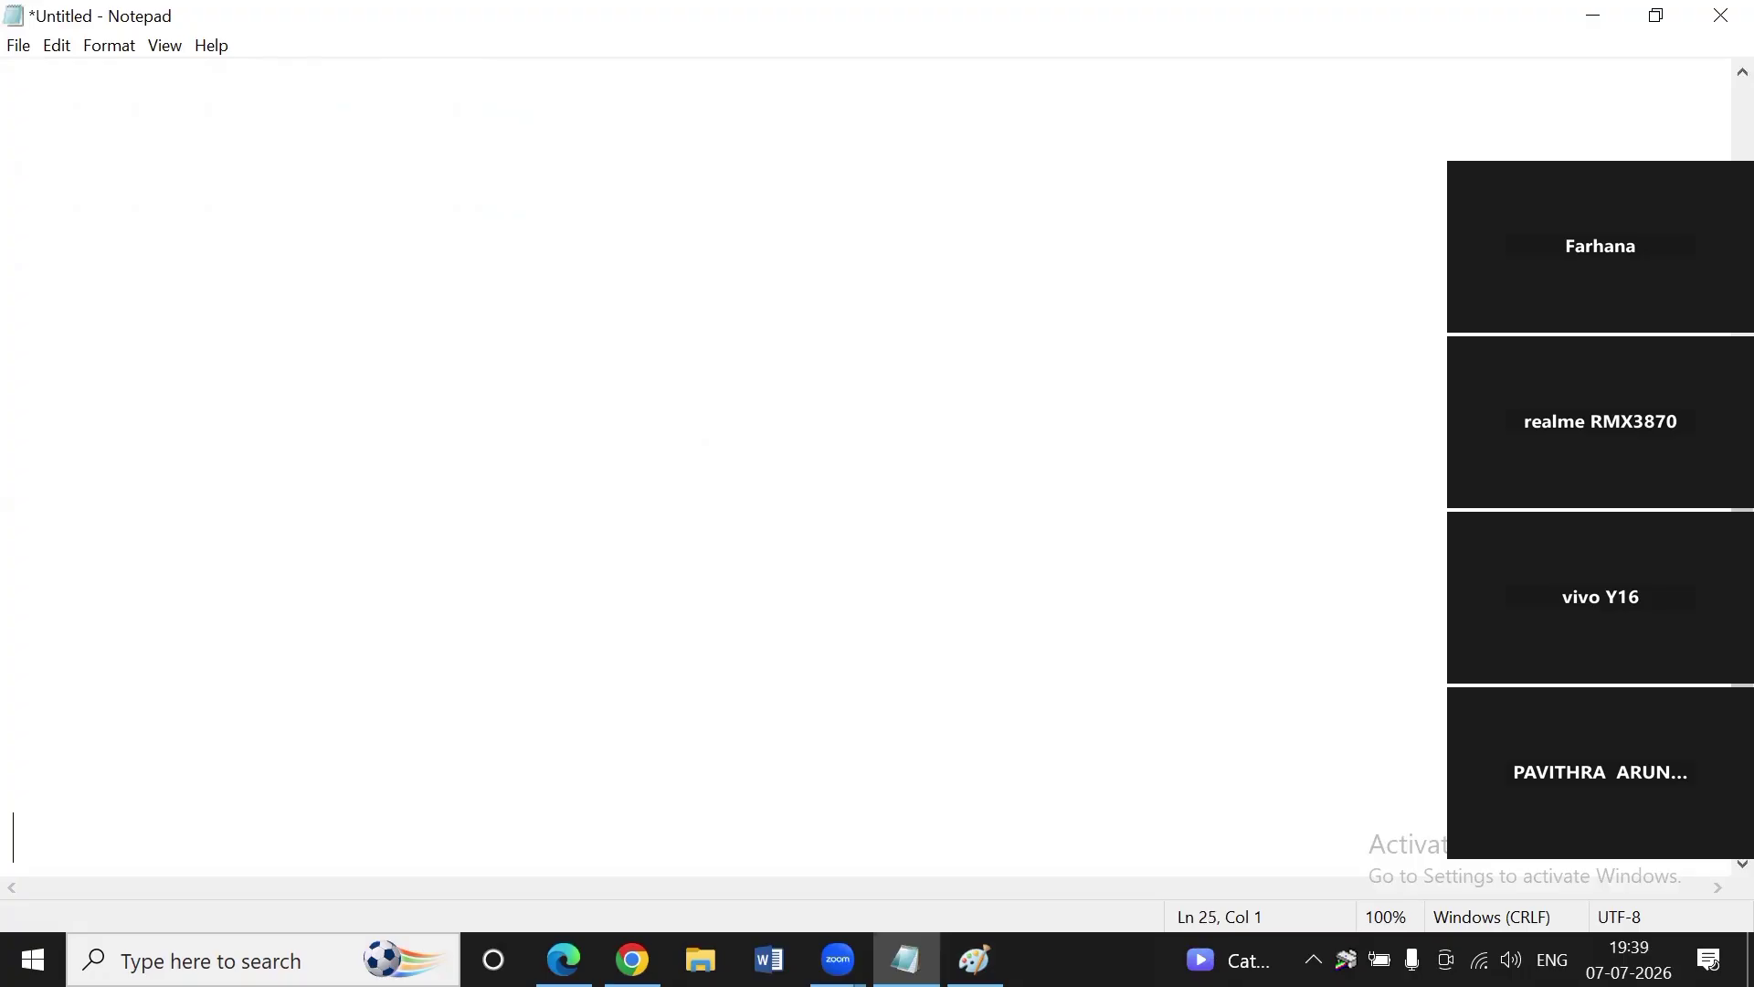
Jump to line 5 of the document using Go To.
click(57, 45)
click(97, 373)
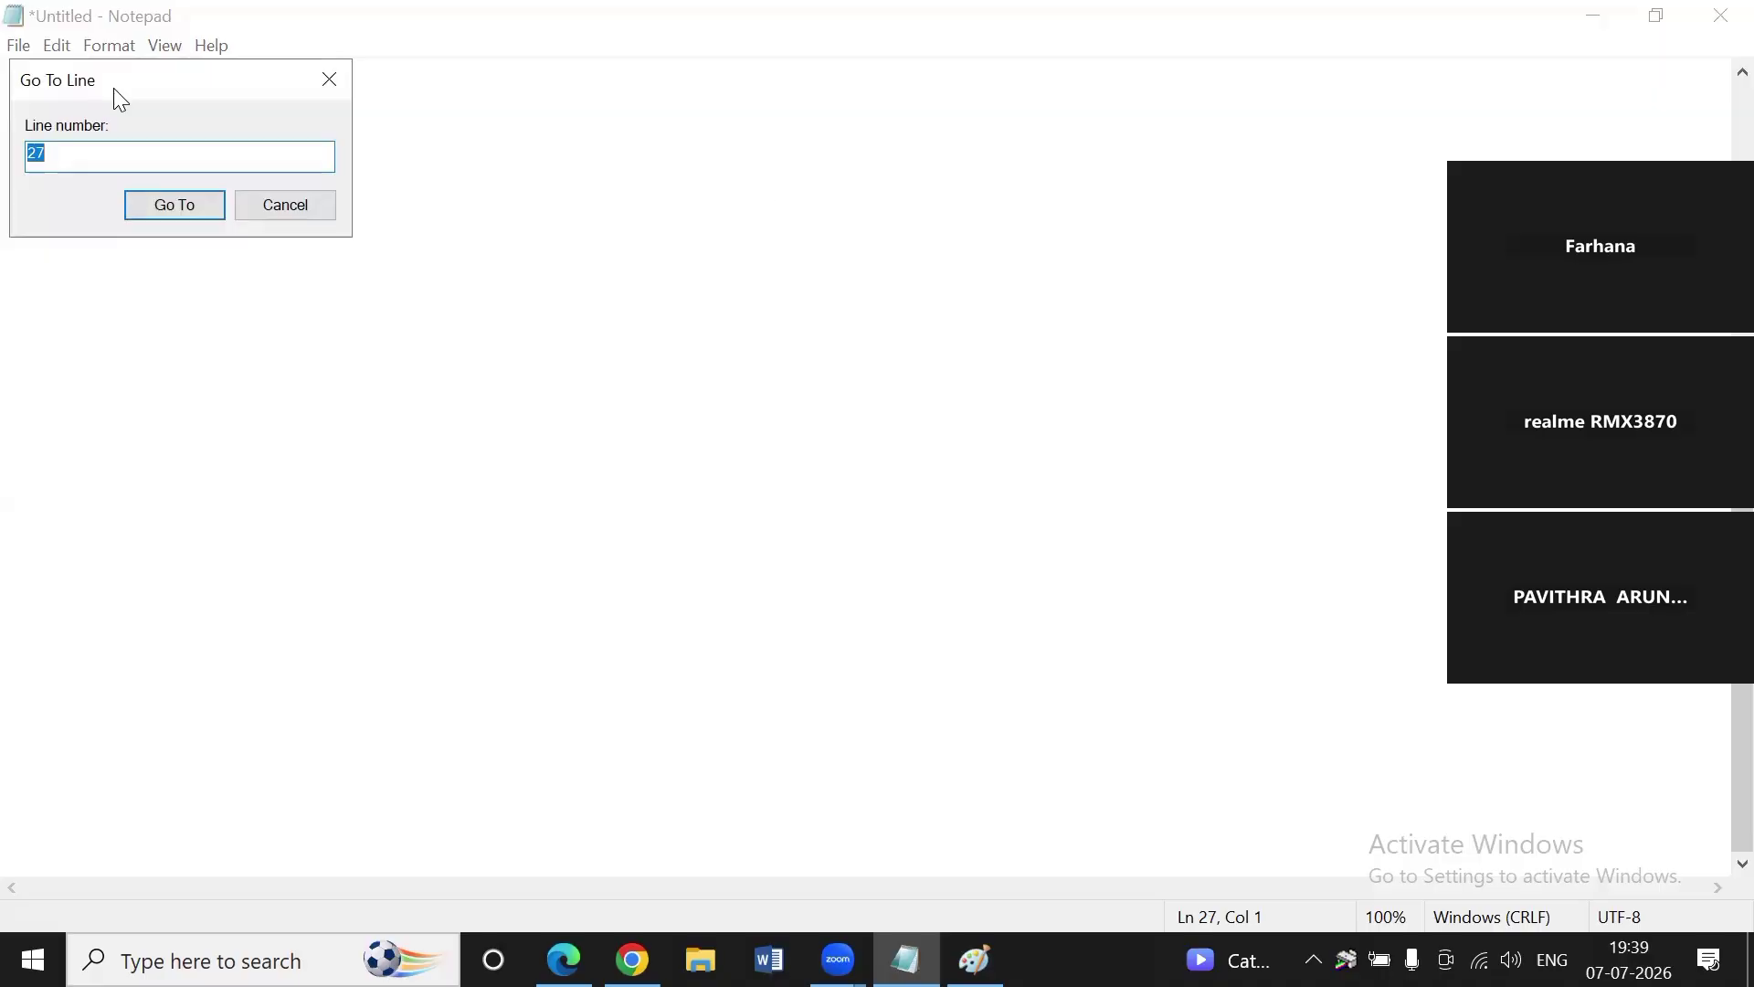
drag(120, 98, 766, 192)
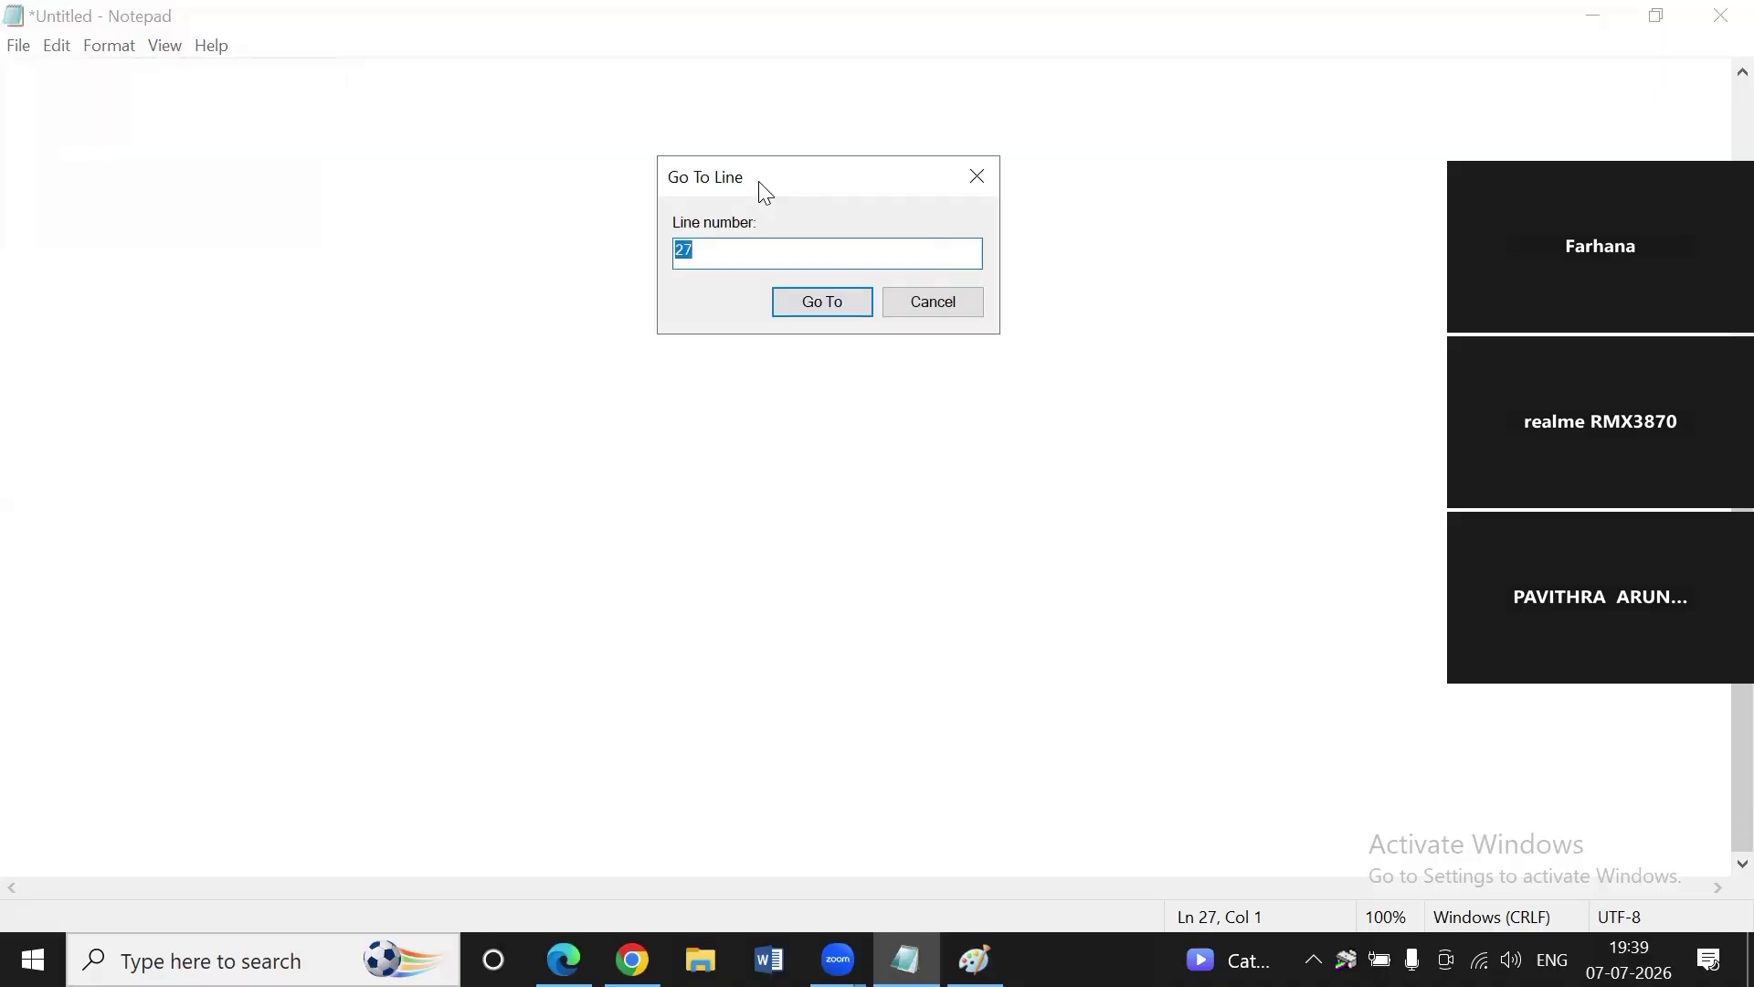
text(5)
click(811, 304)
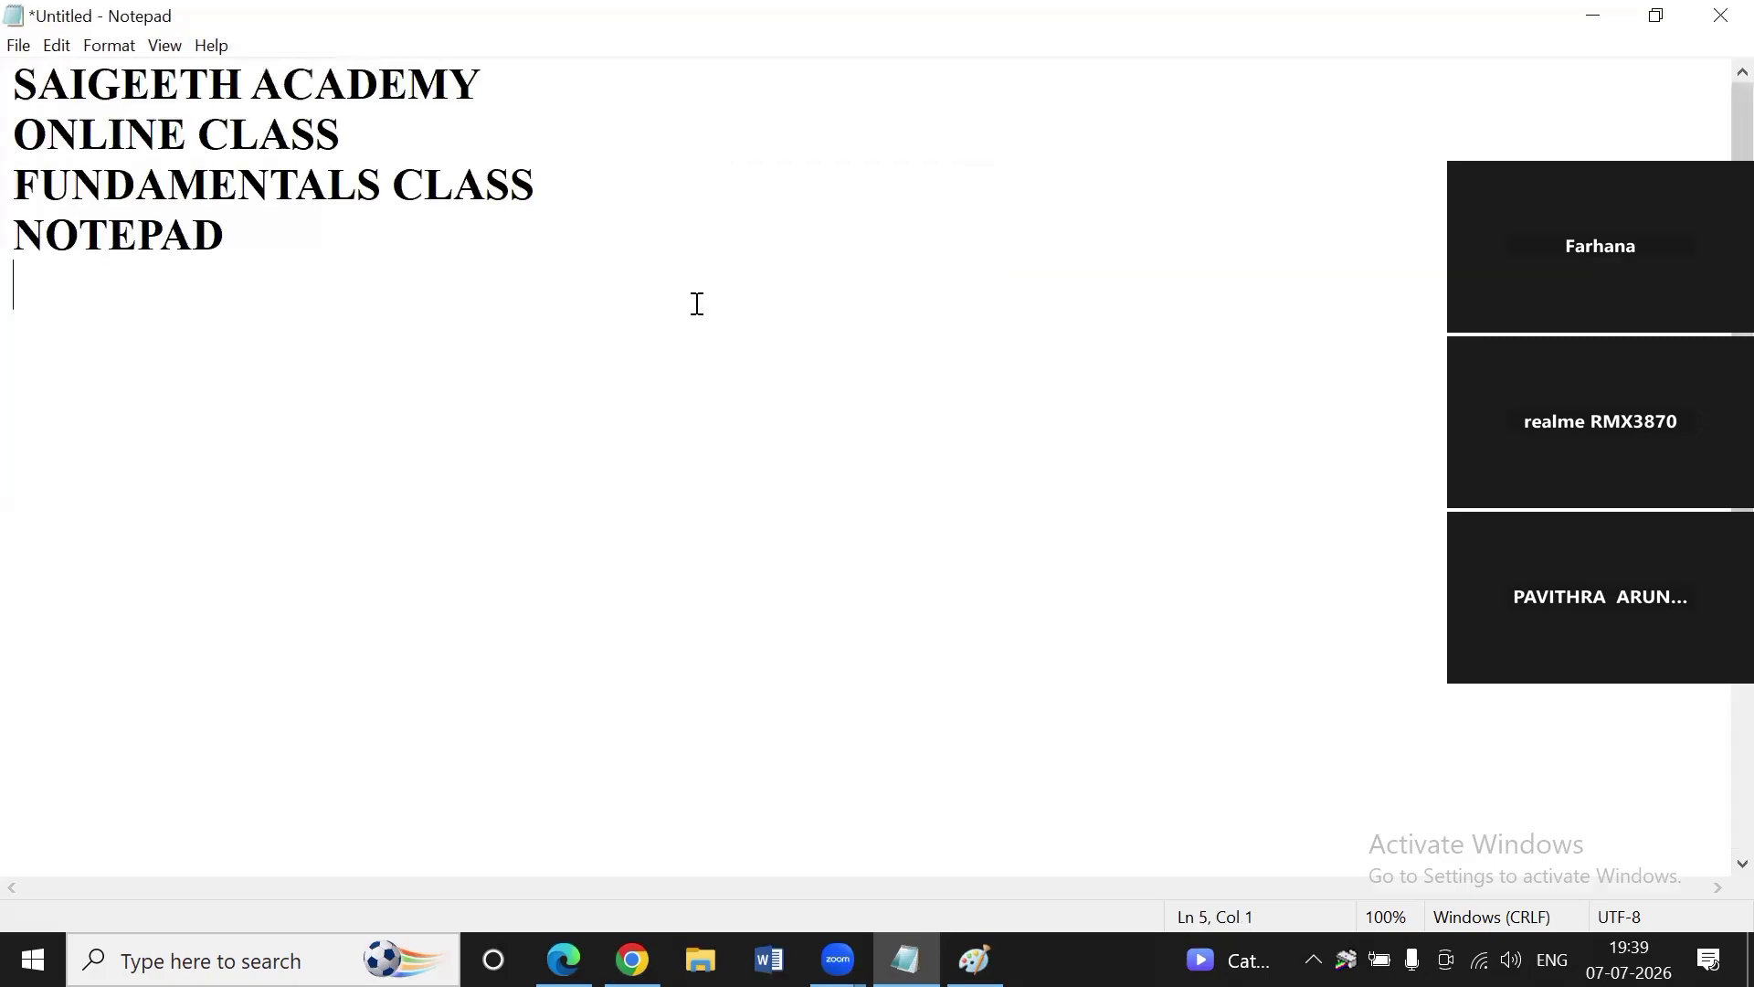
Place the cursor after FUNDAMENTALS in the third line, and view the keyboard picture in Paint before returning to Notepad.
right_click(415, 338)
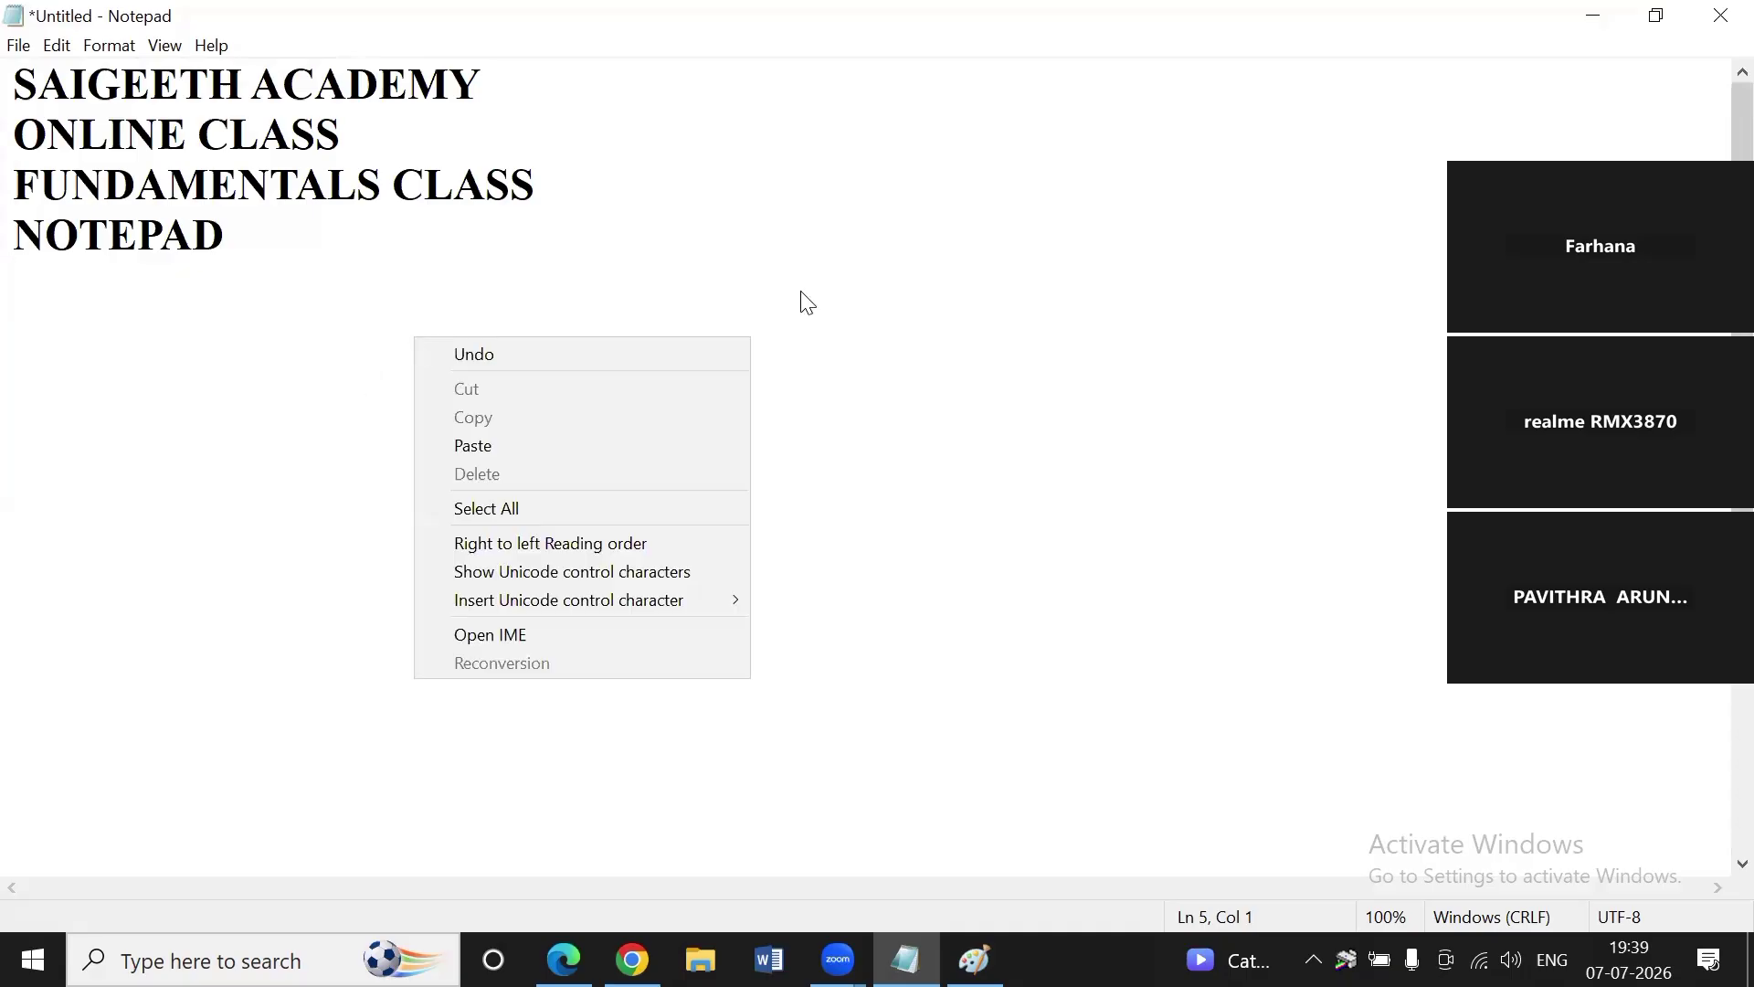
click(423, 294)
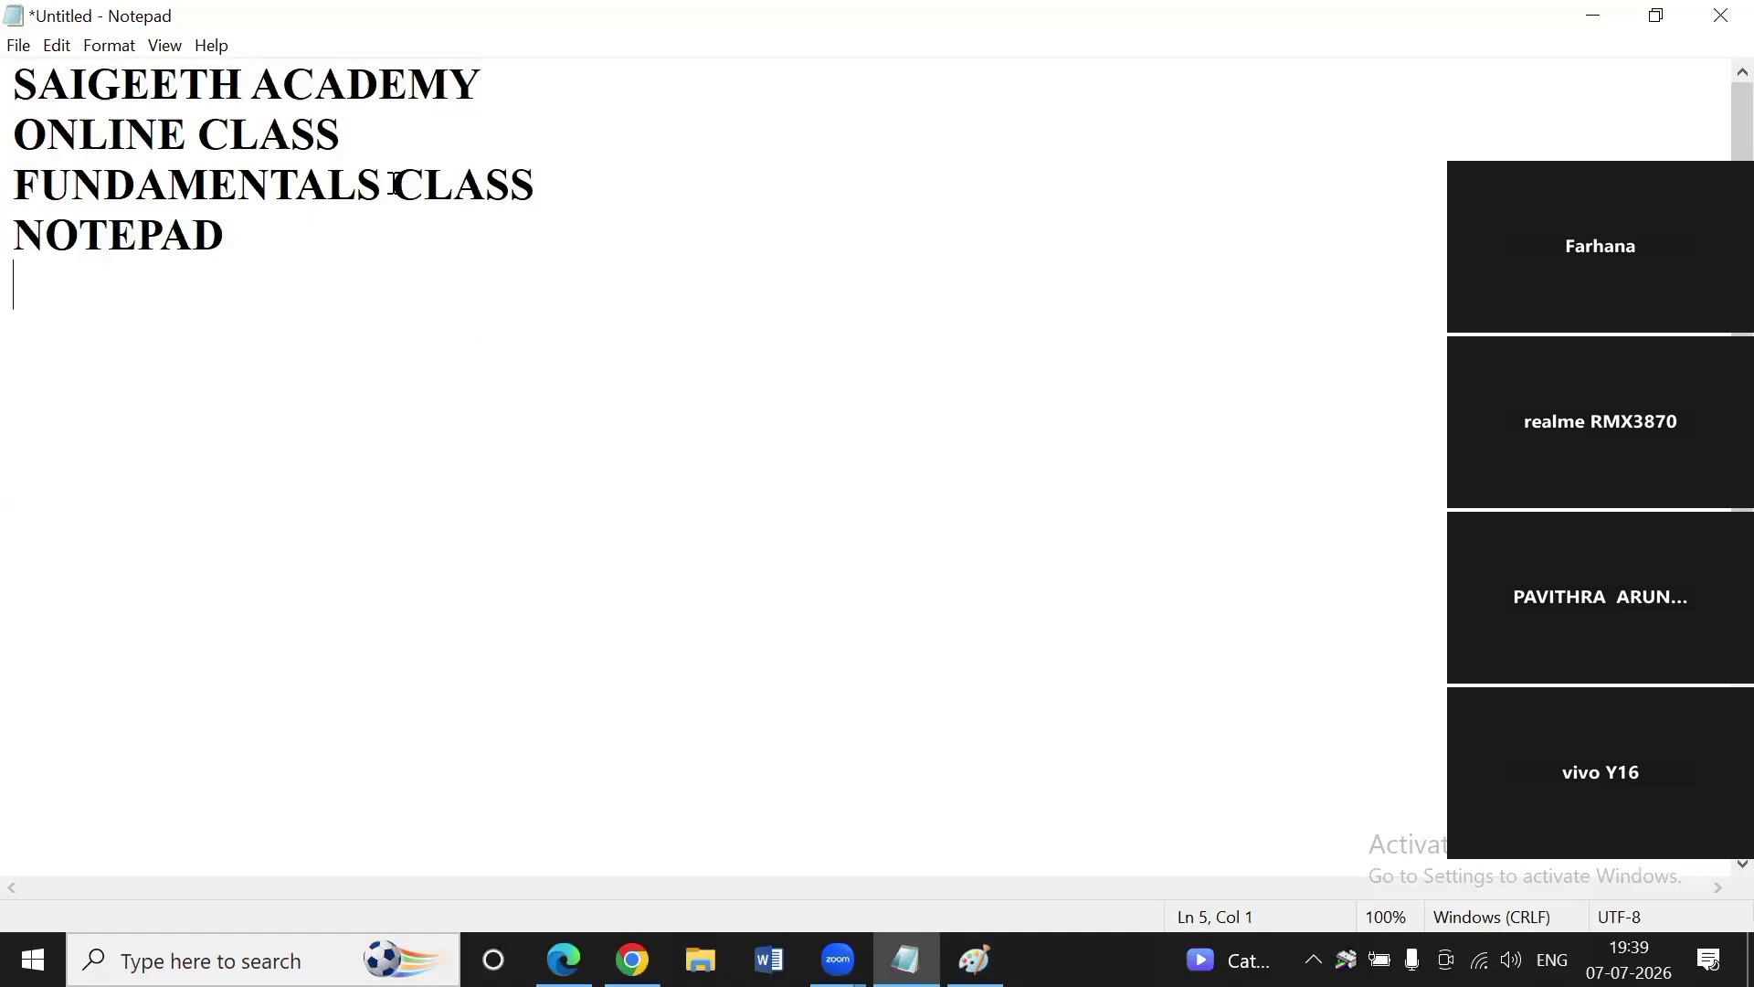
click(192, 134)
click(496, 85)
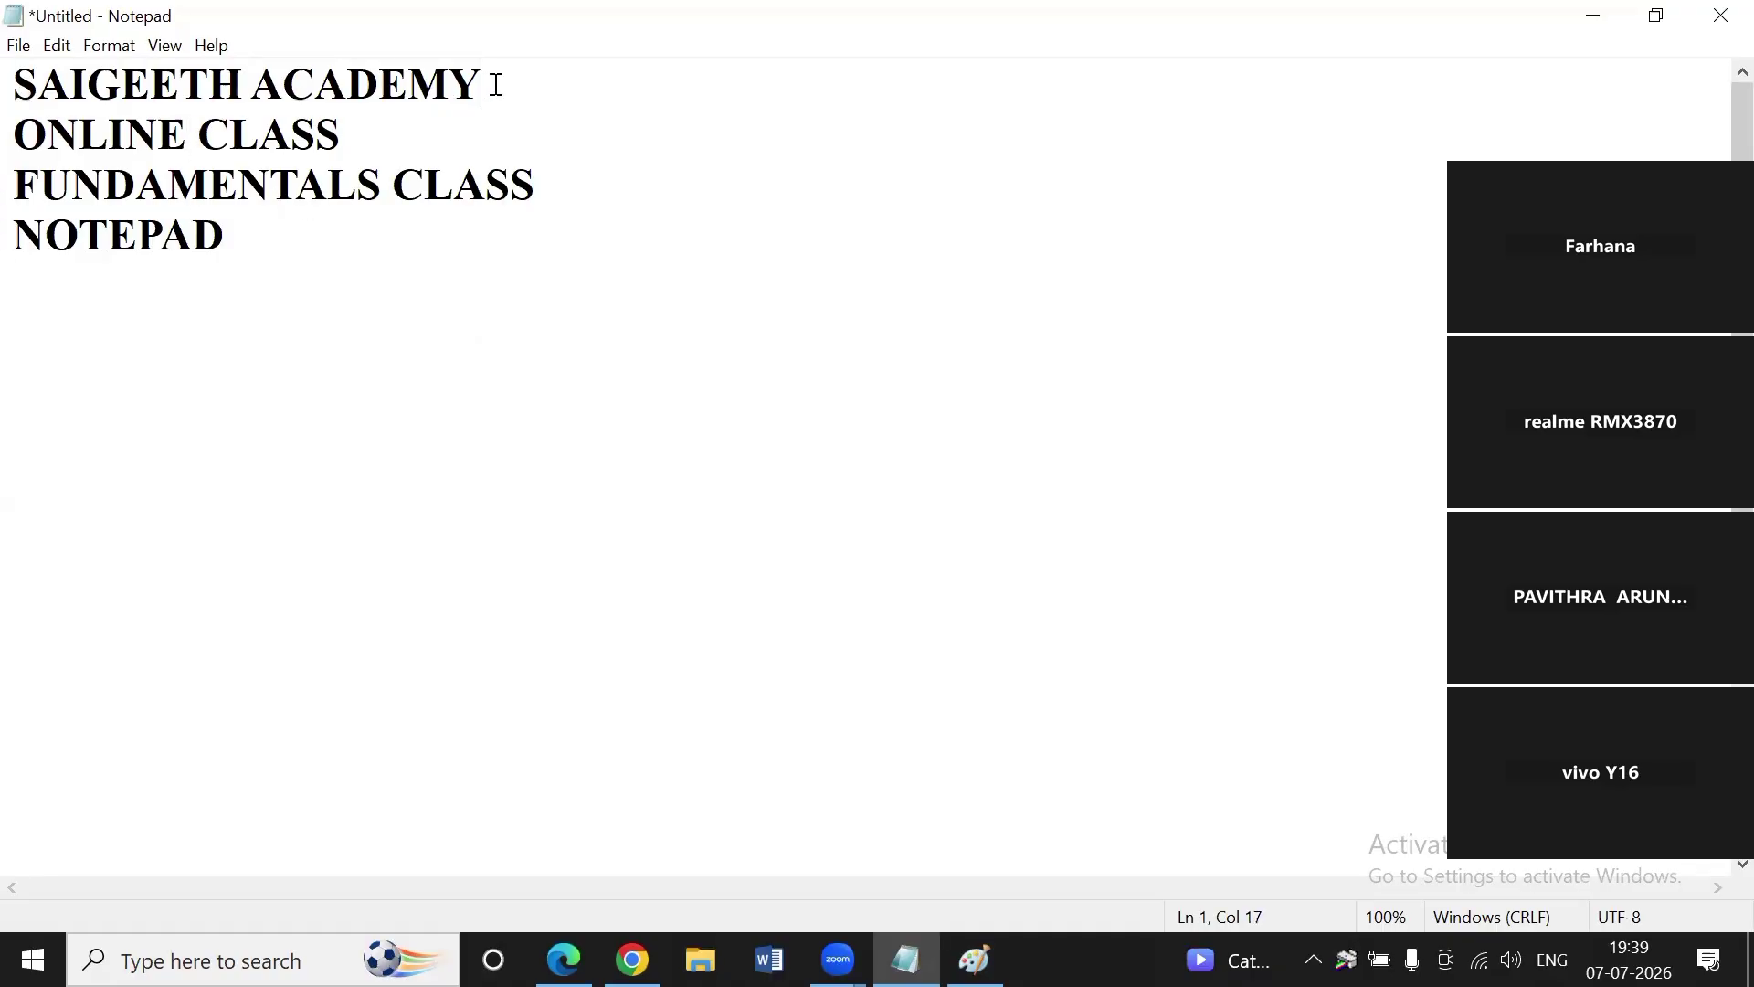
click(382, 183)
key(alt+Tab)
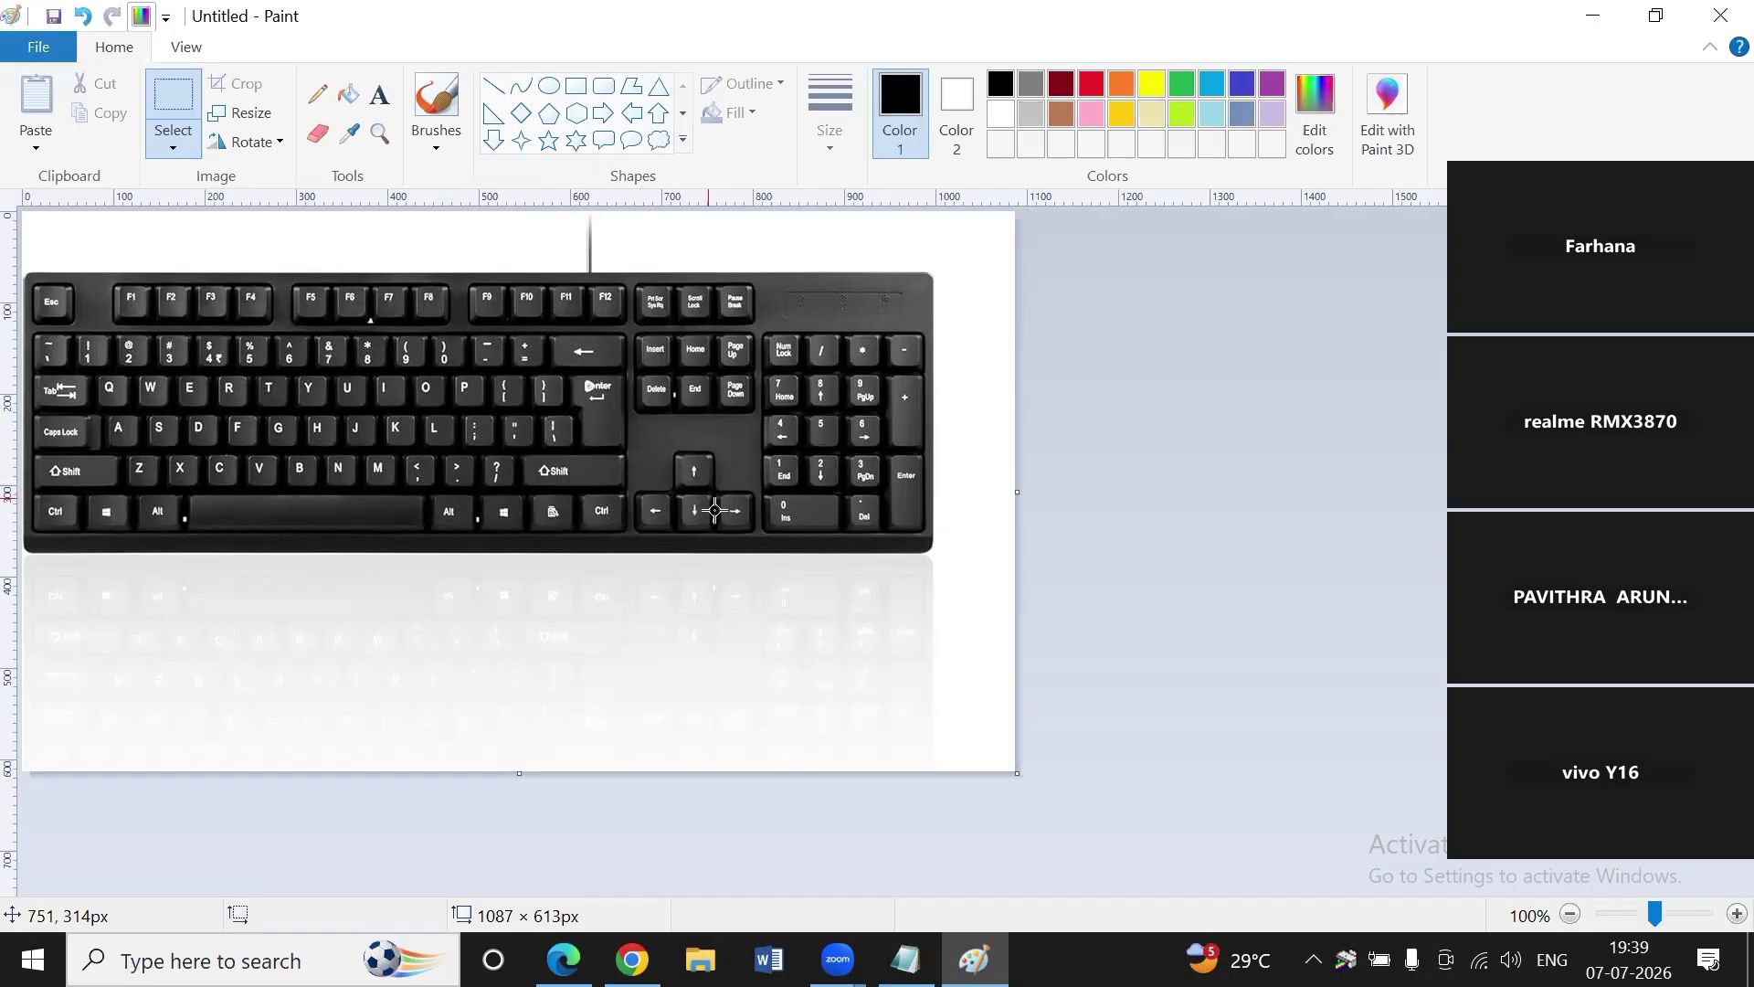
click(1594, 20)
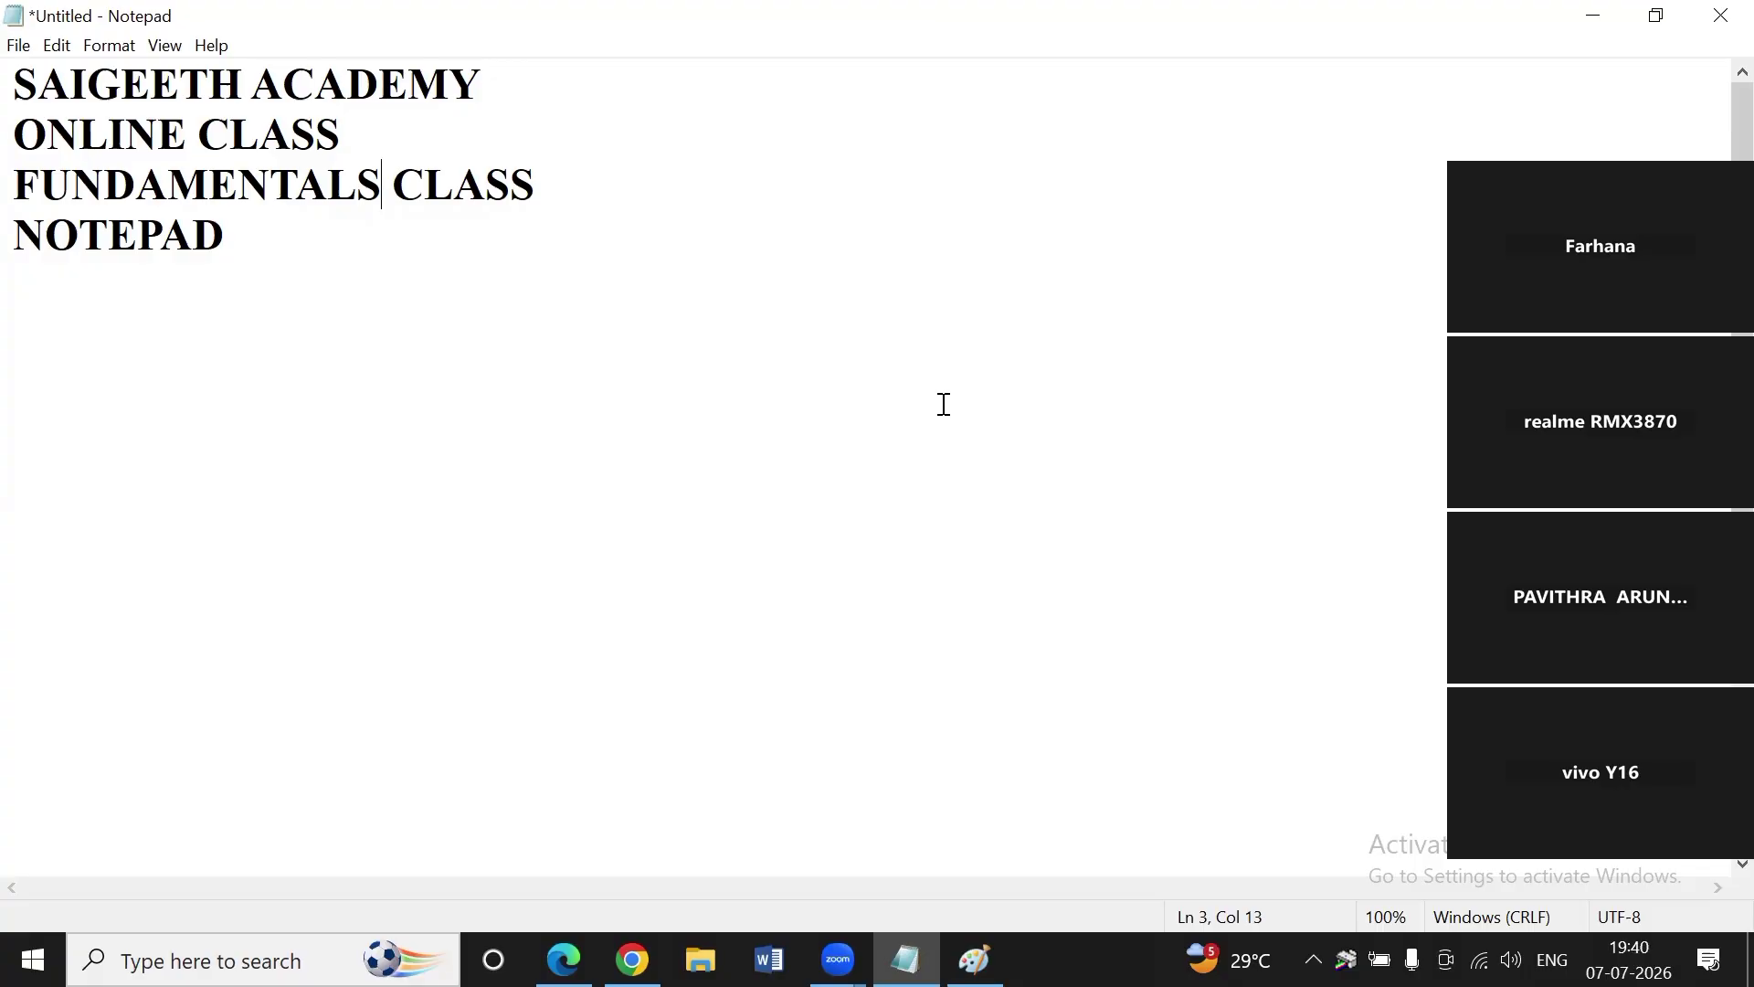
Place the cursor before the last letter of FUNDAMENTALS CLASS, and view the keyboard picture in Paint before returning to Notepad.
key(Left)
click(555, 183)
key(Left)
key(alt+Tab)
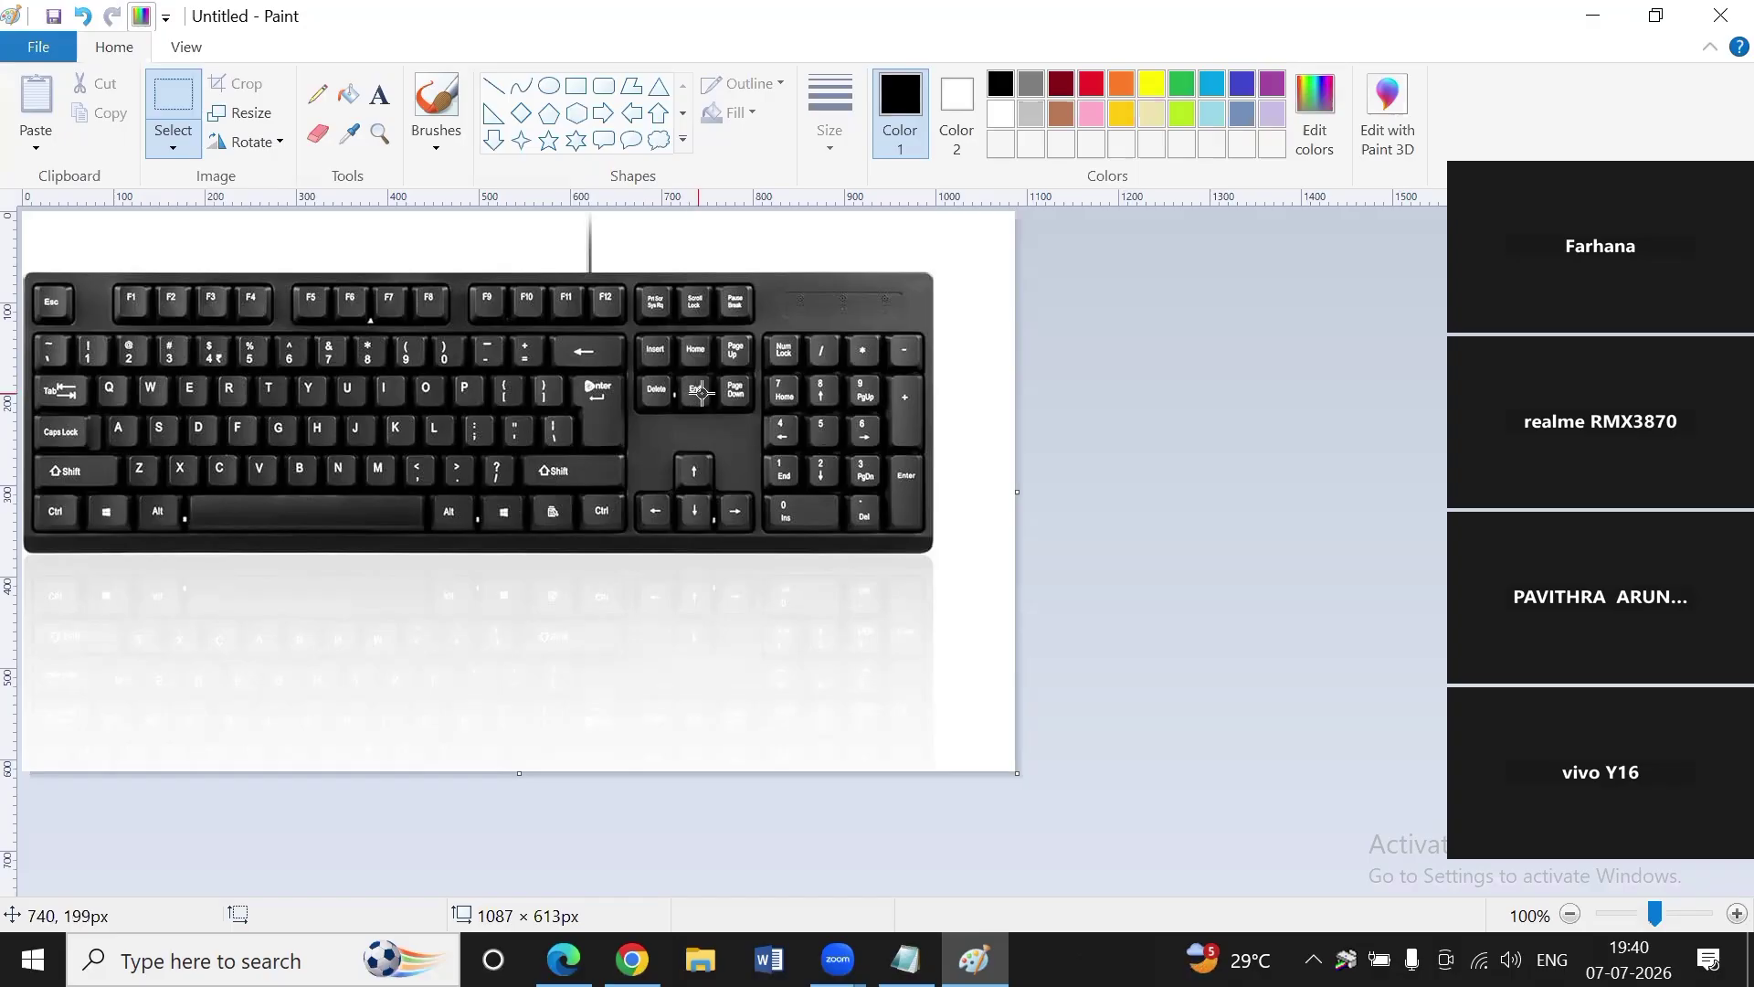
click(1591, 19)
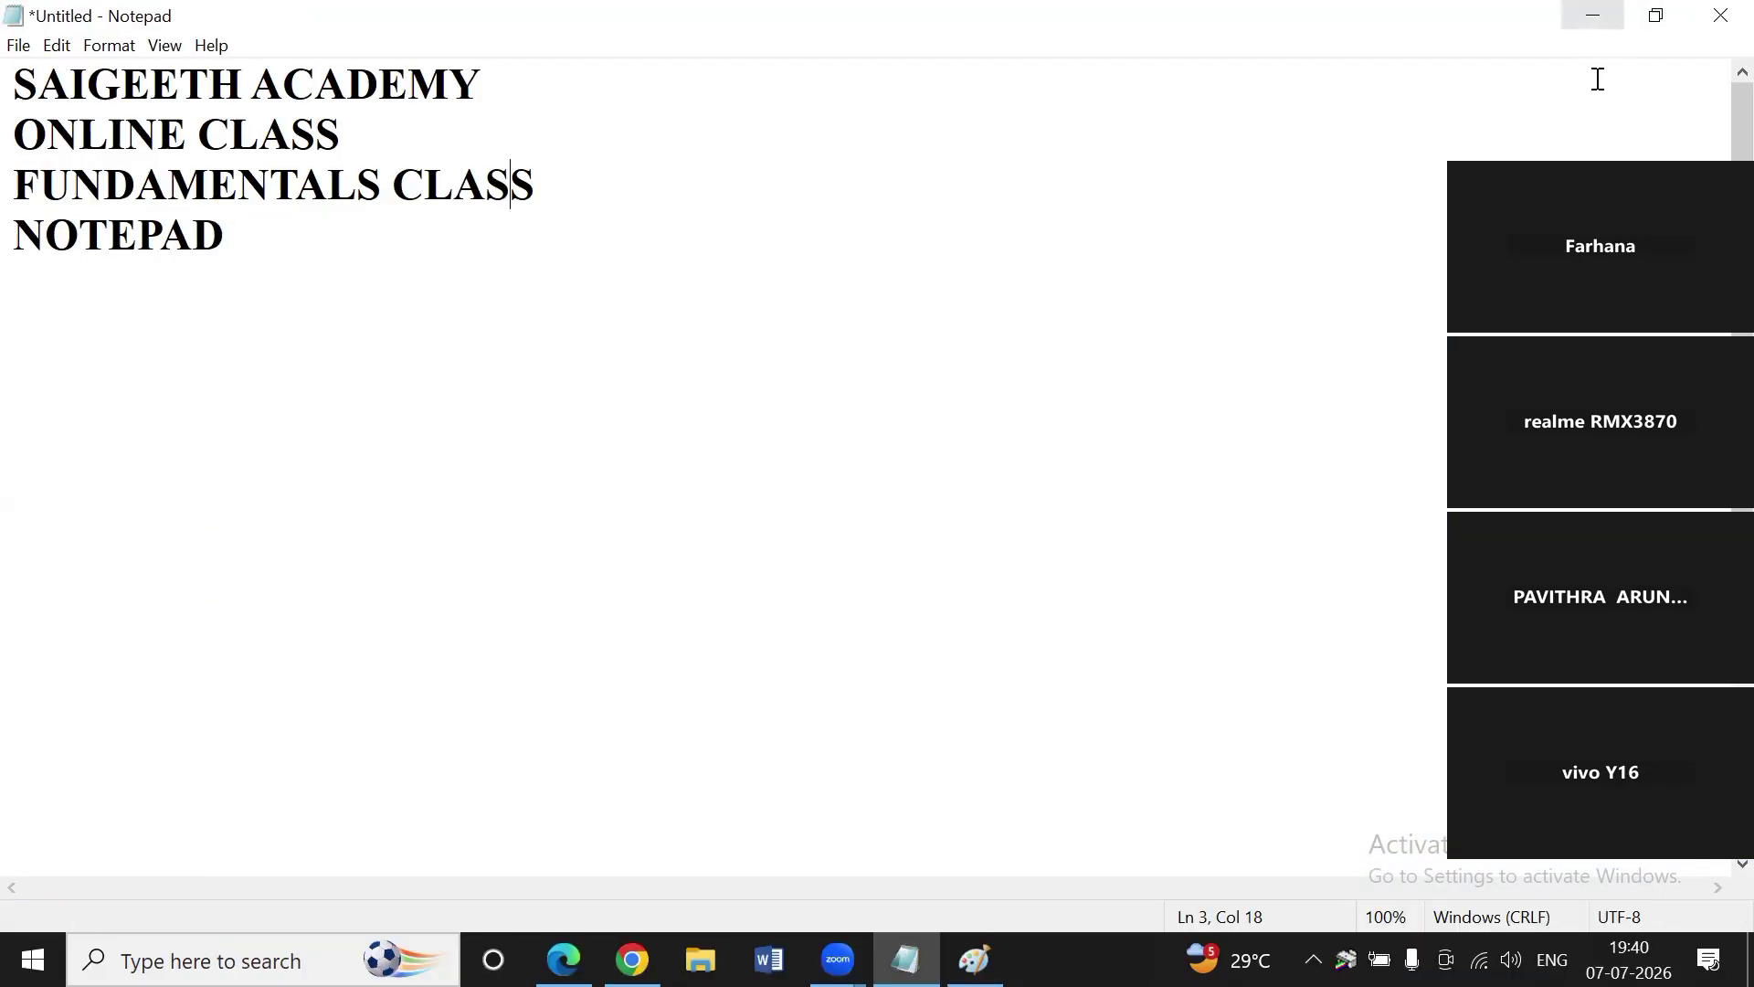
Insert an asterisk at the start of the SAIGEETH ACADEMY line.
click(510, 83)
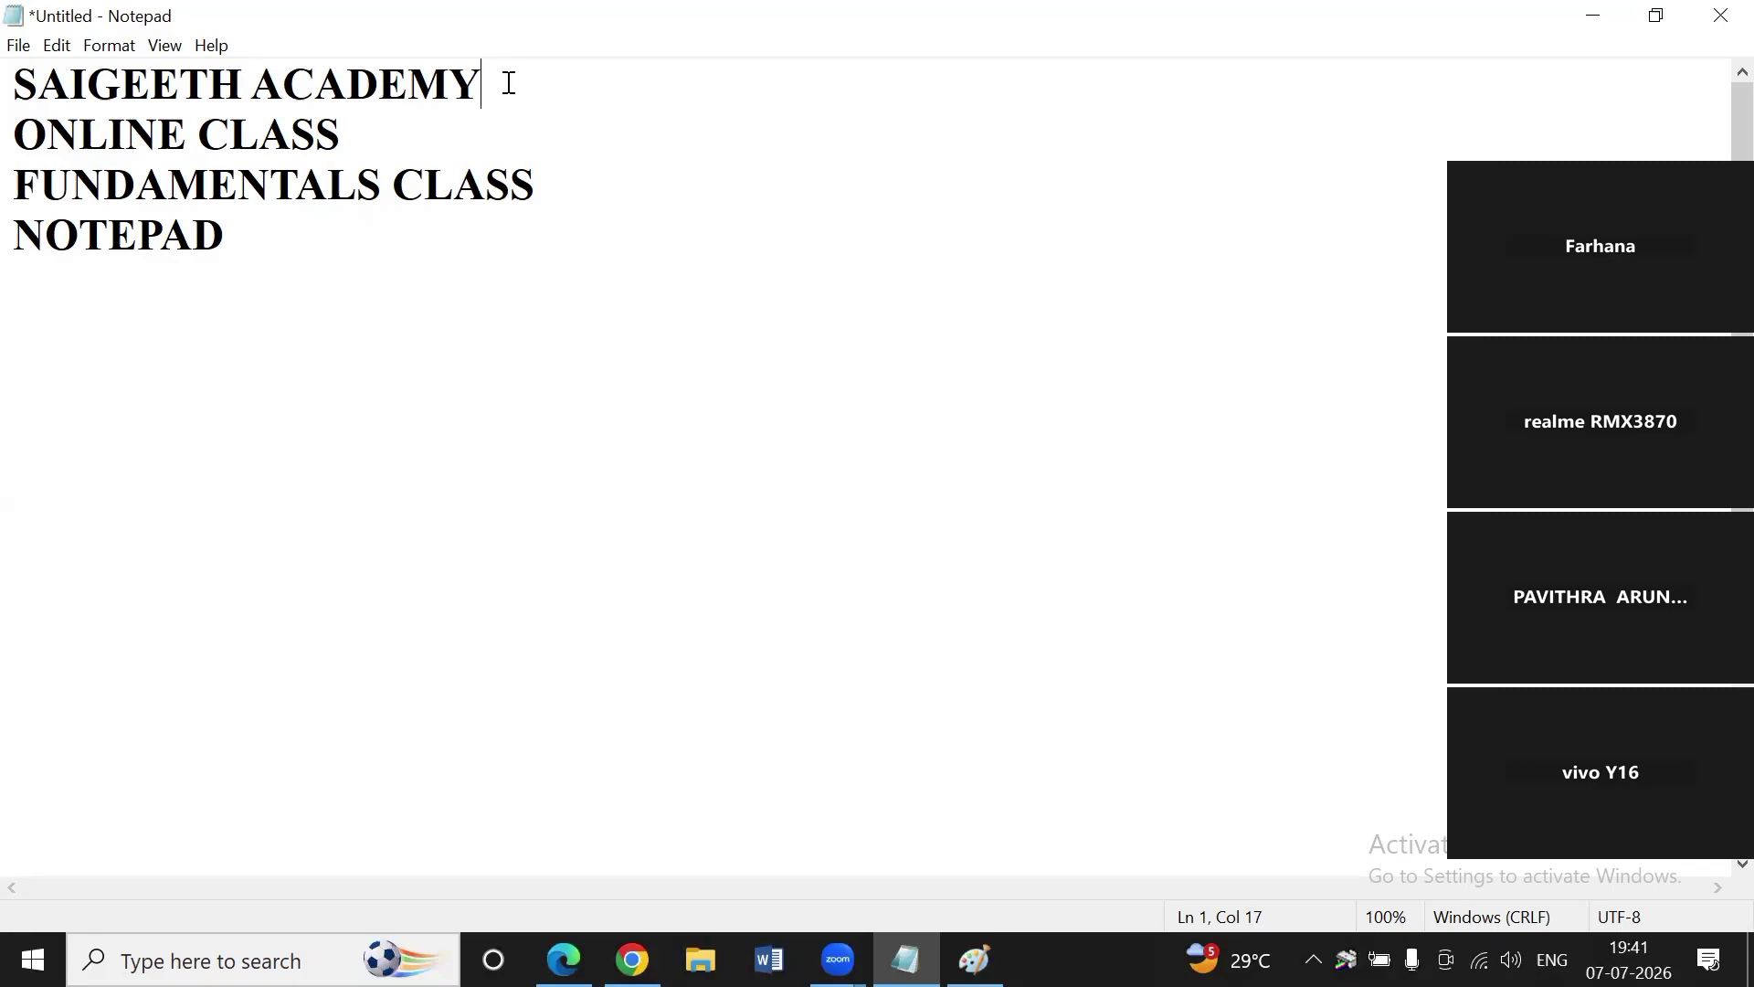
key(Home)
text(*)
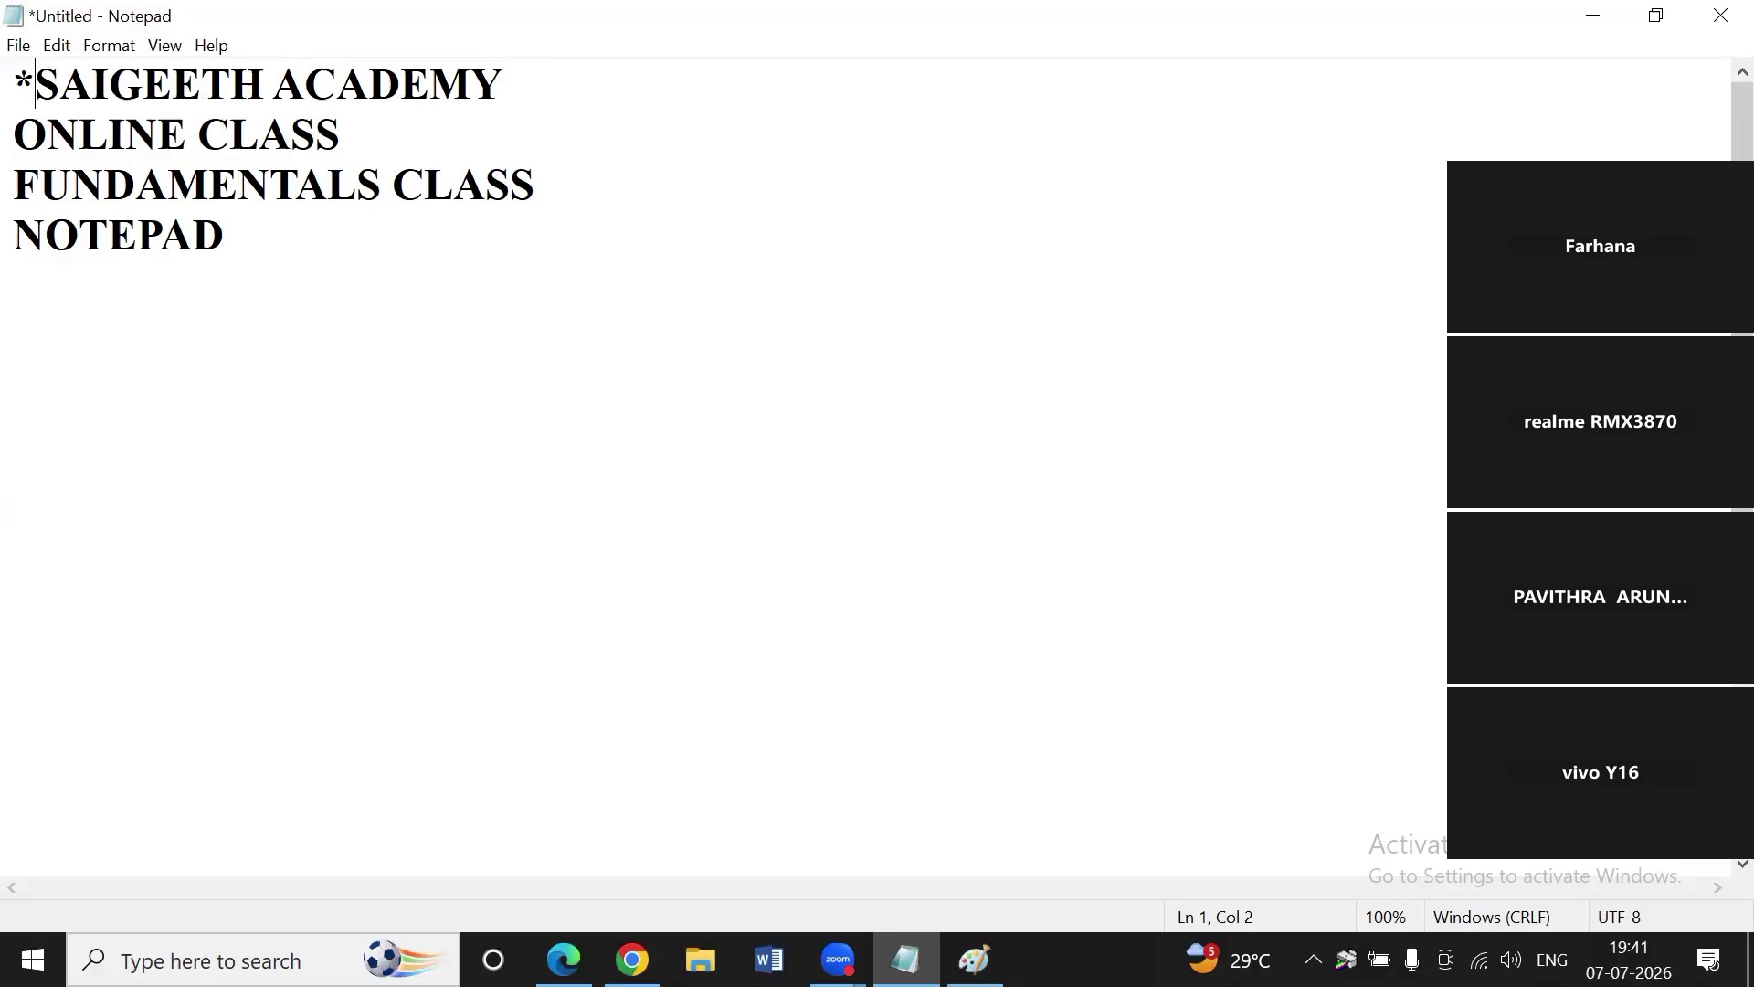
Move the cursor between the start and end of the first line, and down to the end of NOTEPAD.
key(Right)
key(Right)
key(End)
key(Home)
key(End)
key(Down)
key(Down)
key(Down)
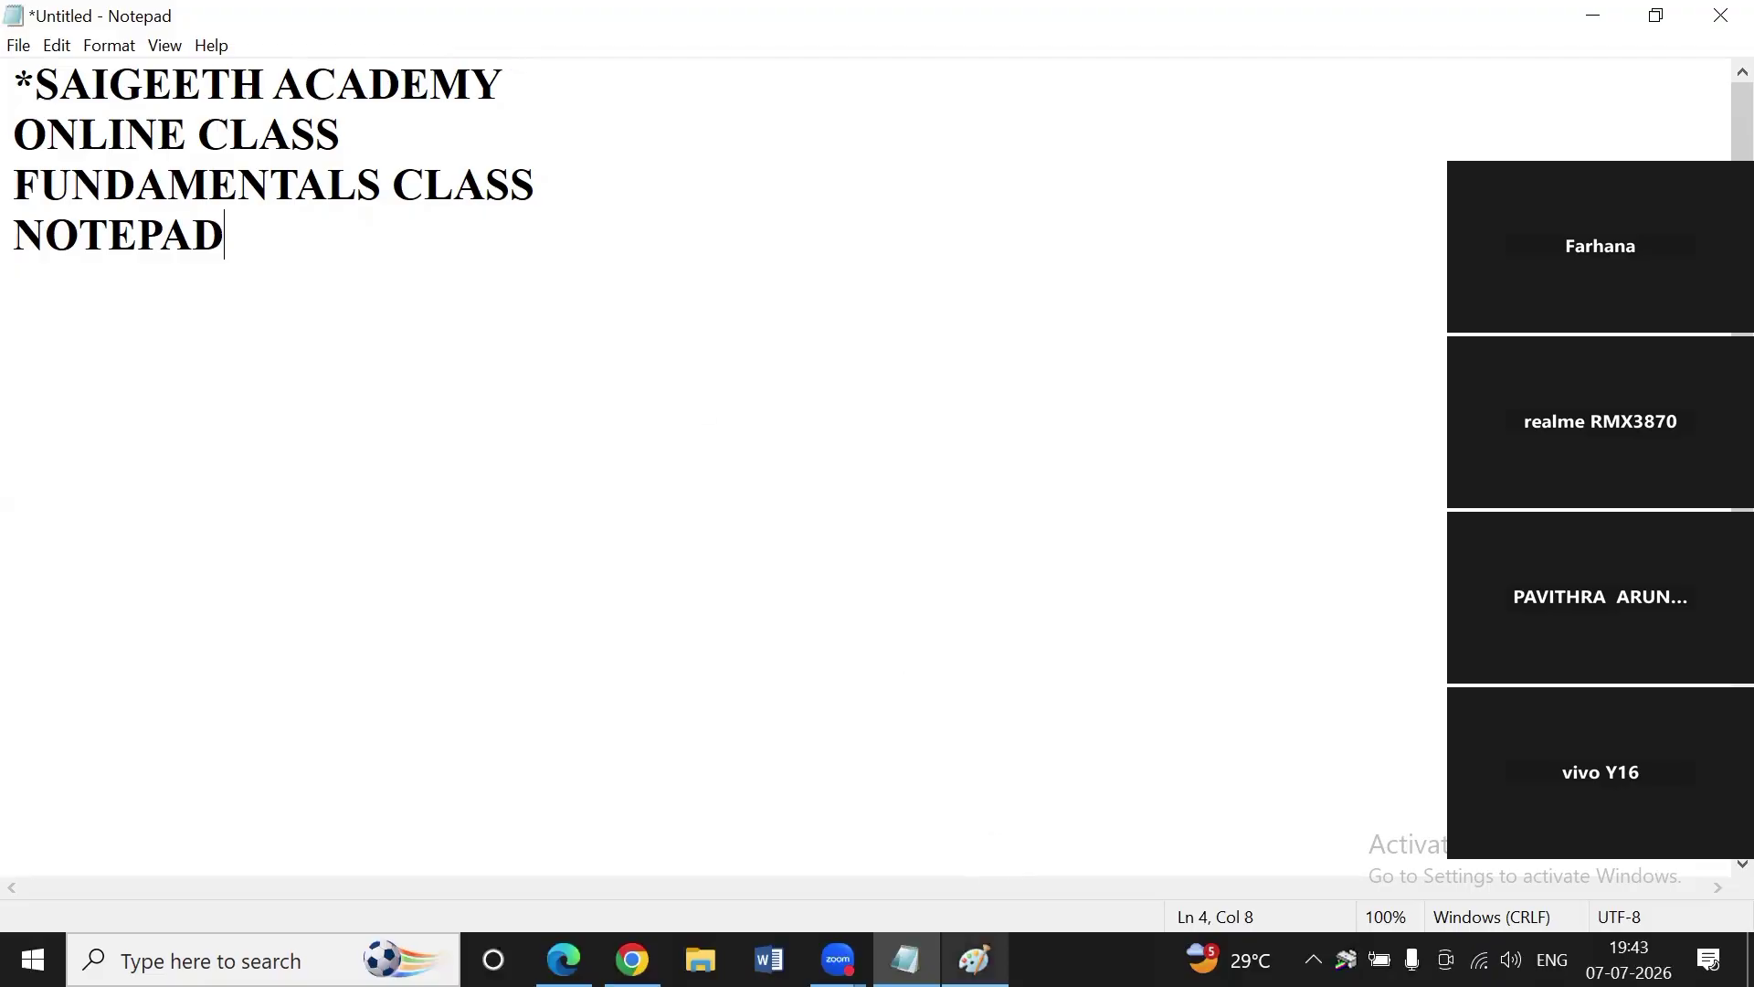
View the keyboard picture in Paint, return to Notepad, and erase the word NOTEPAD from the fourth line.
click(975, 959)
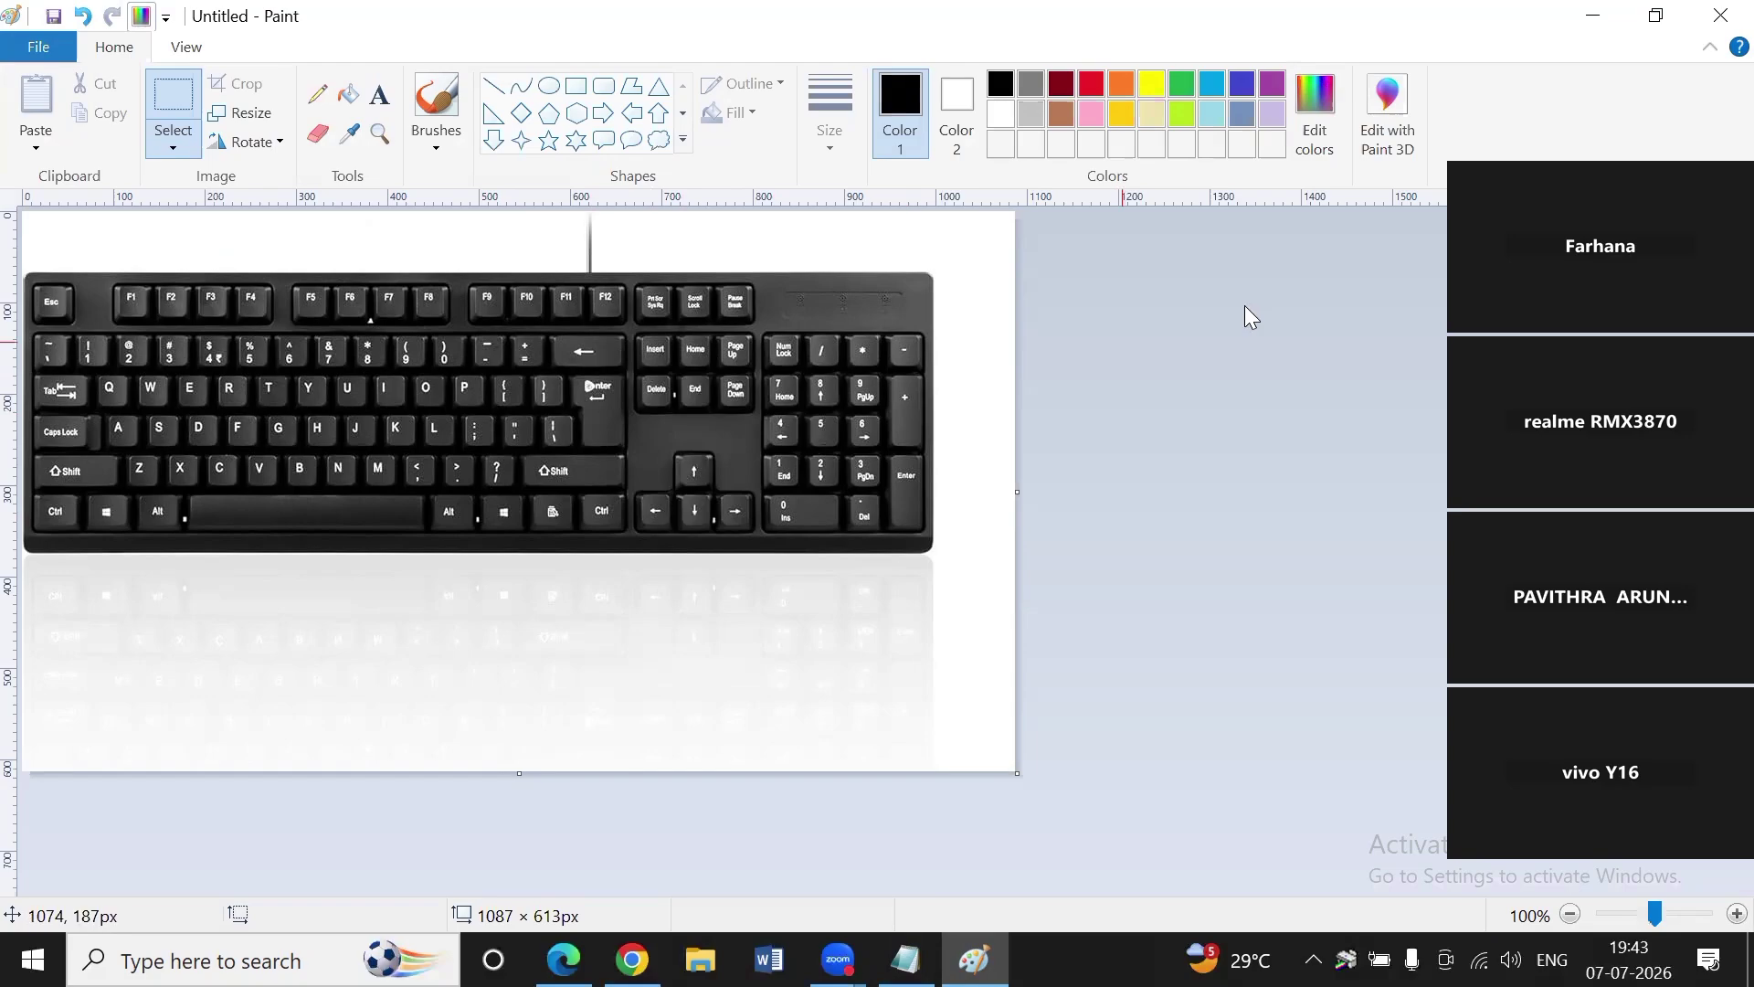
click(1608, 20)
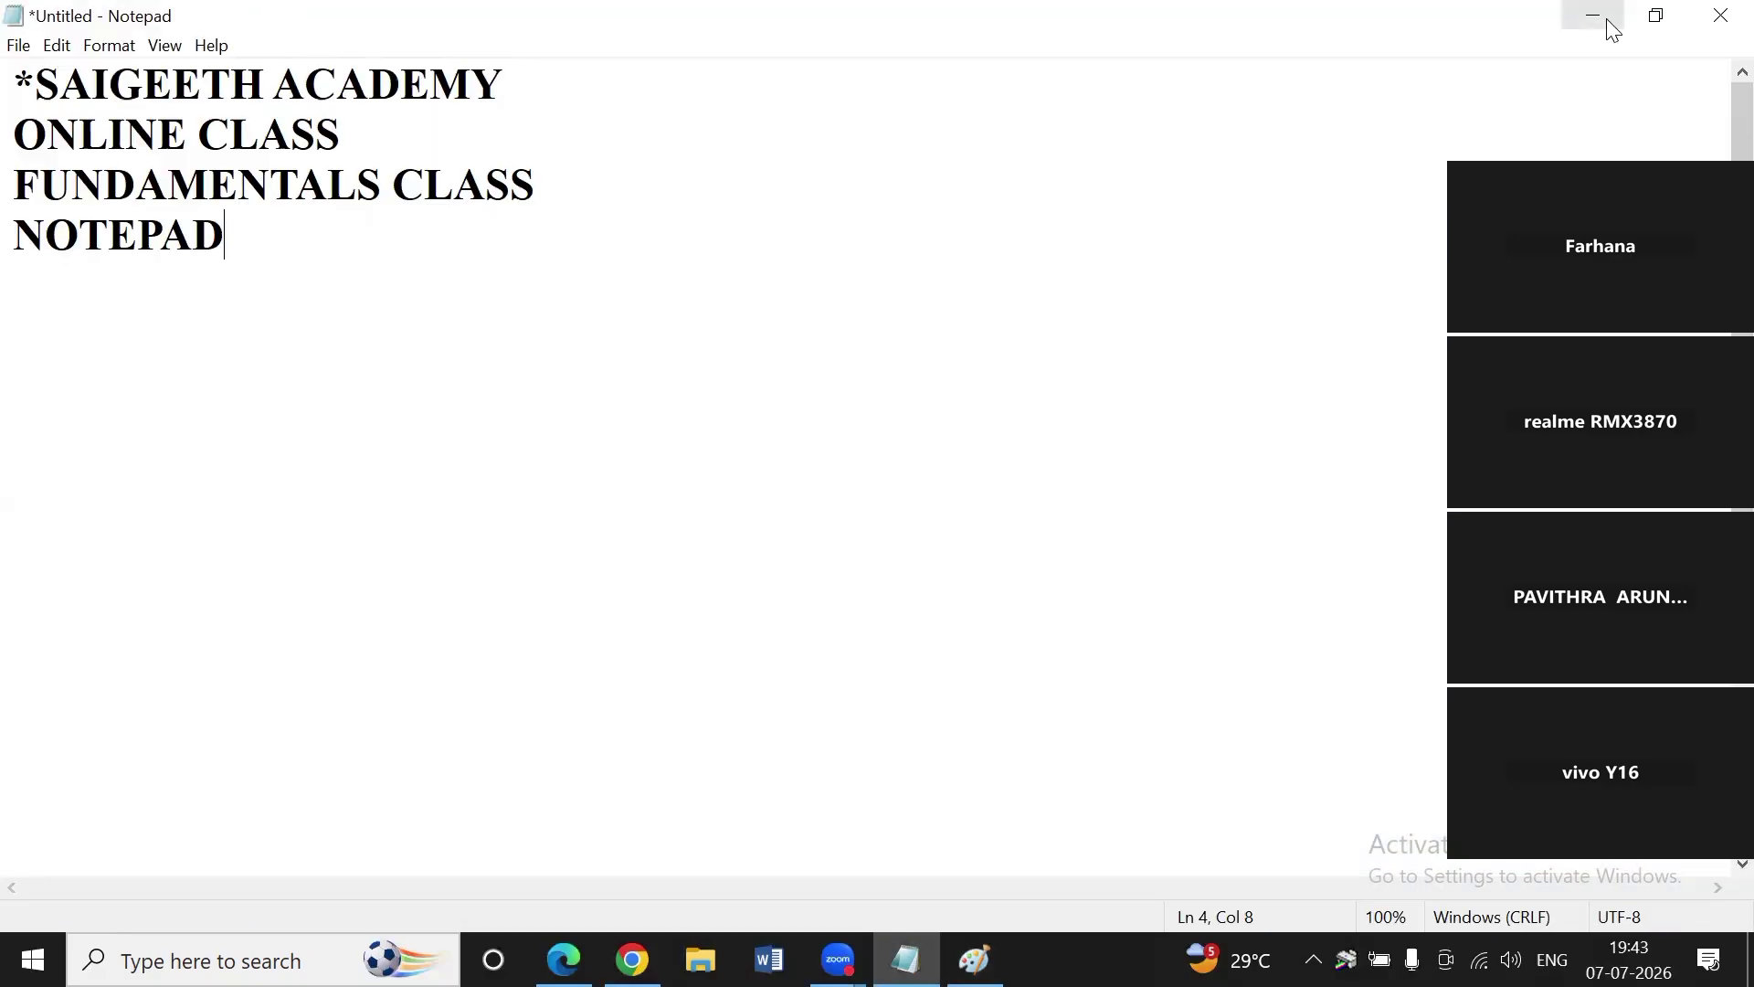
key(BackSpace)
key(BackSpace)
key(BackSpace)
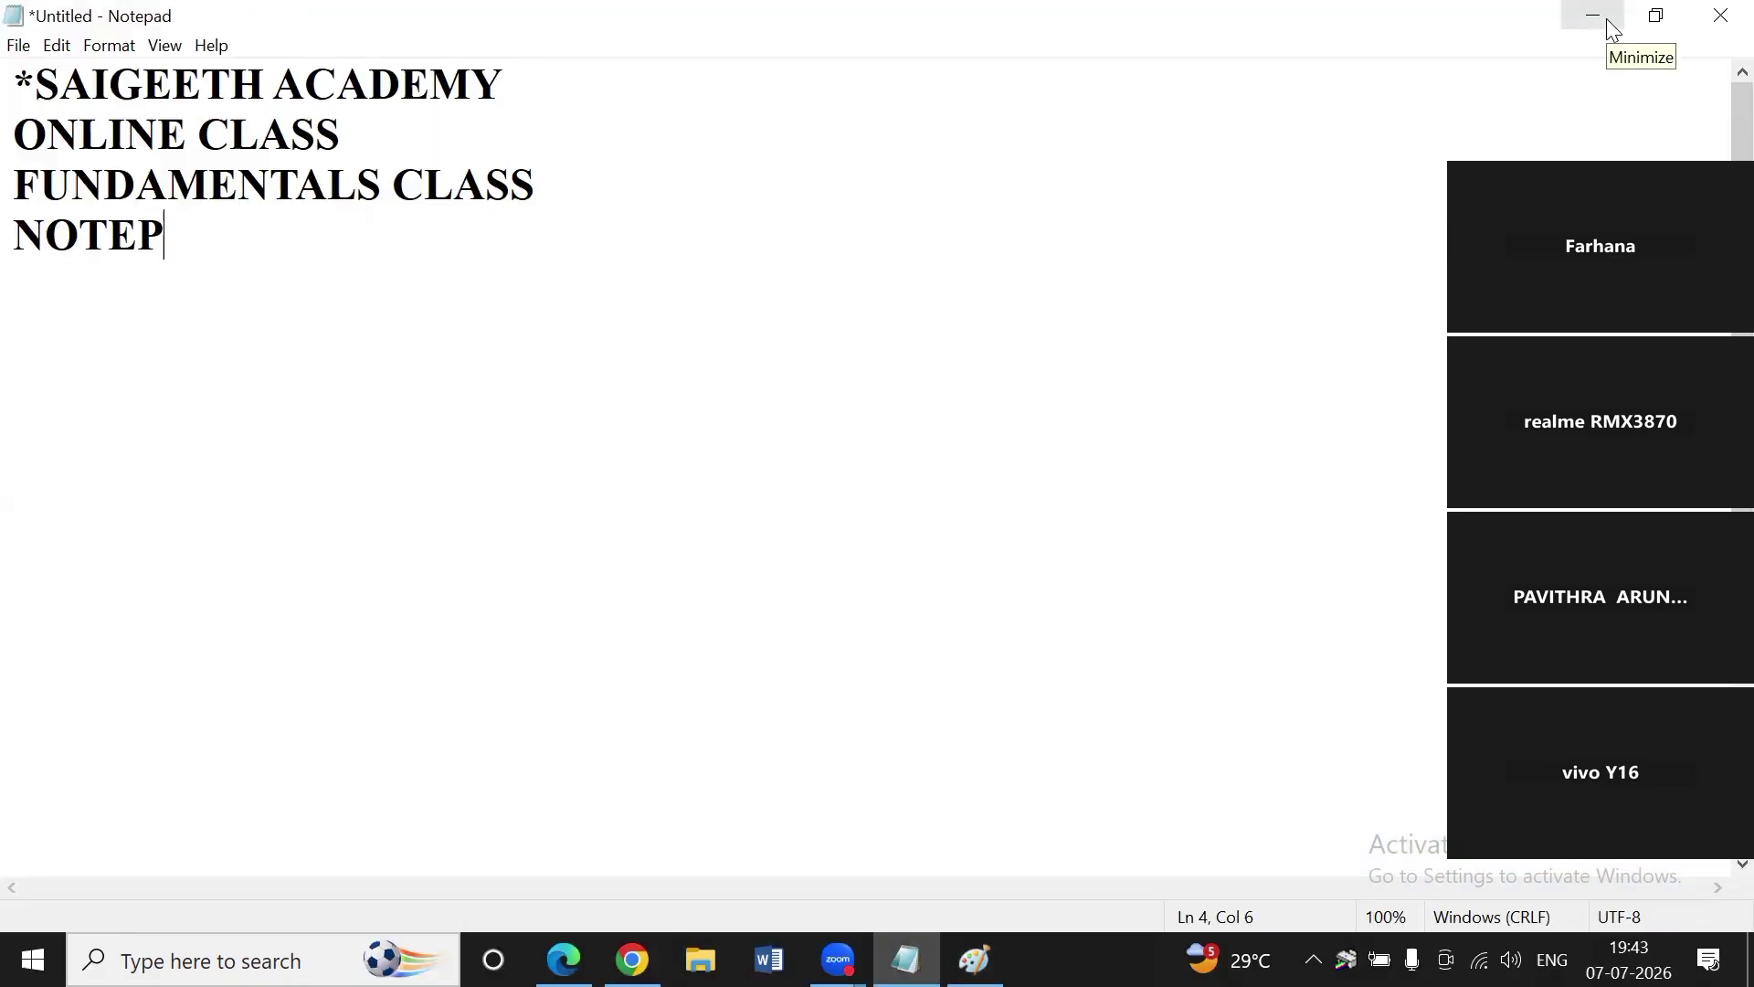
key(BackSpace)
key(BackSpace)
key(BackSpace)
key(BackSpace)
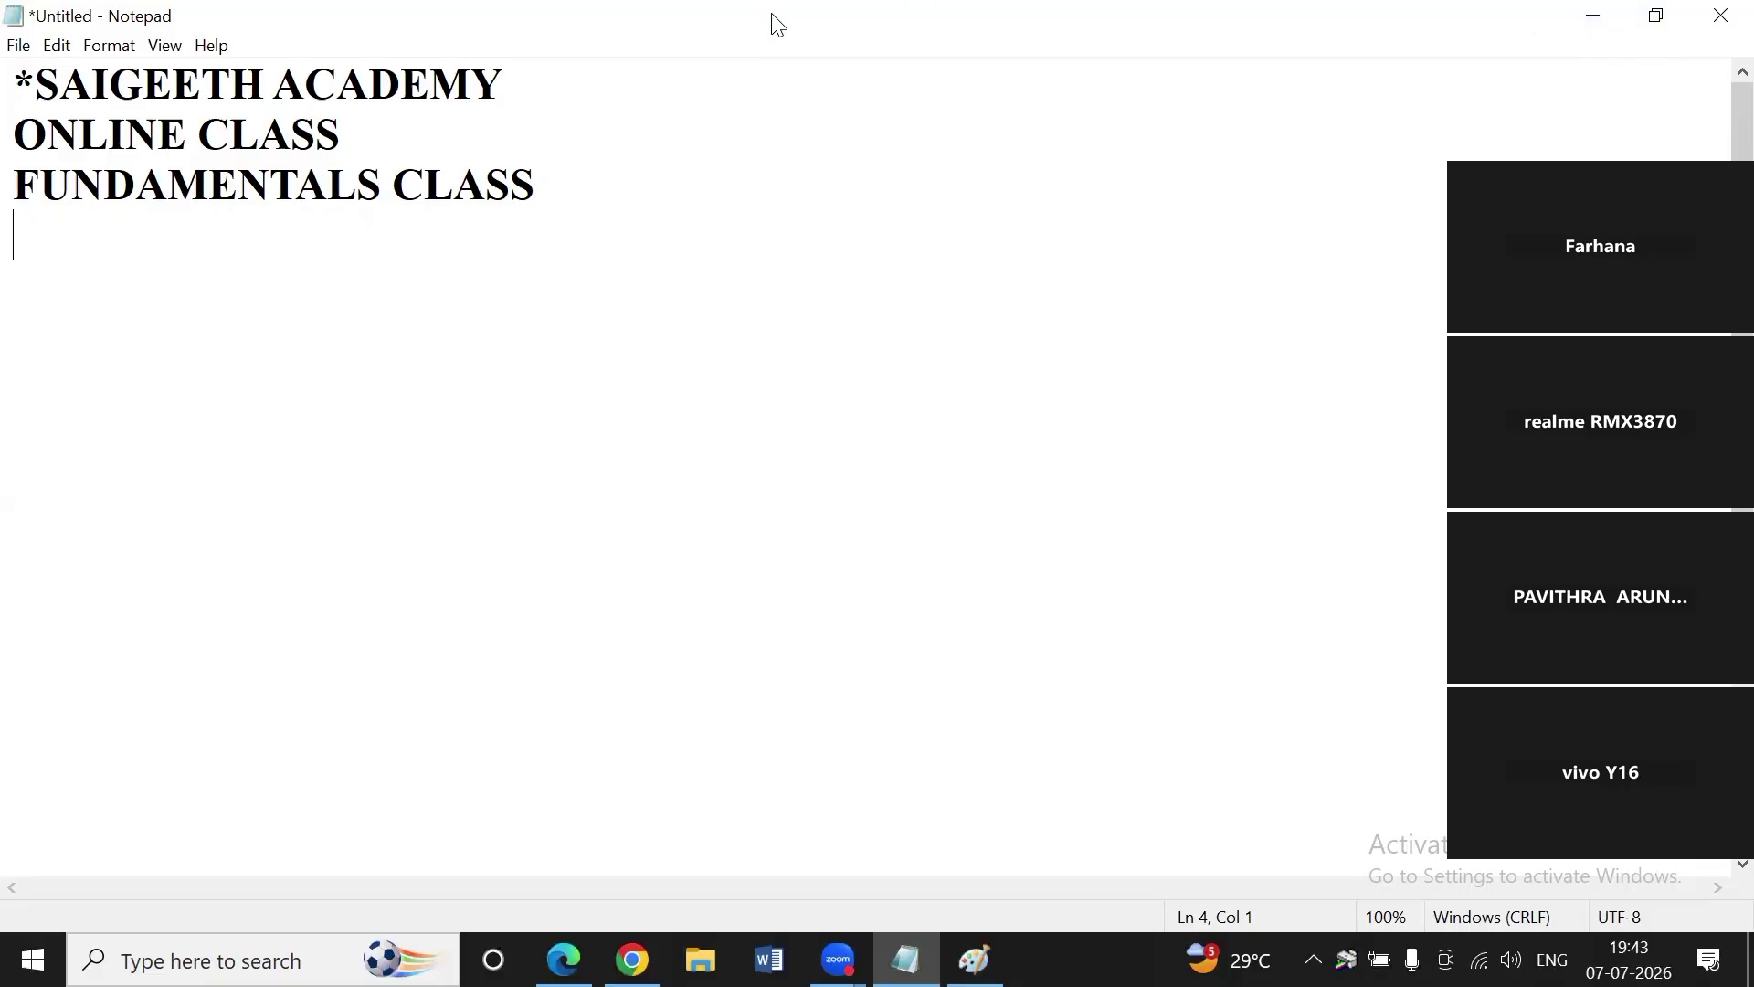
Delete the word CLASS from the FUNDAMENTALS CLASS line, keeping the space after FUNDAMENTALS.
click(401, 176)
key(Delete)
key(Delete)
key(Delete)
key(Delete)
key(Delete)
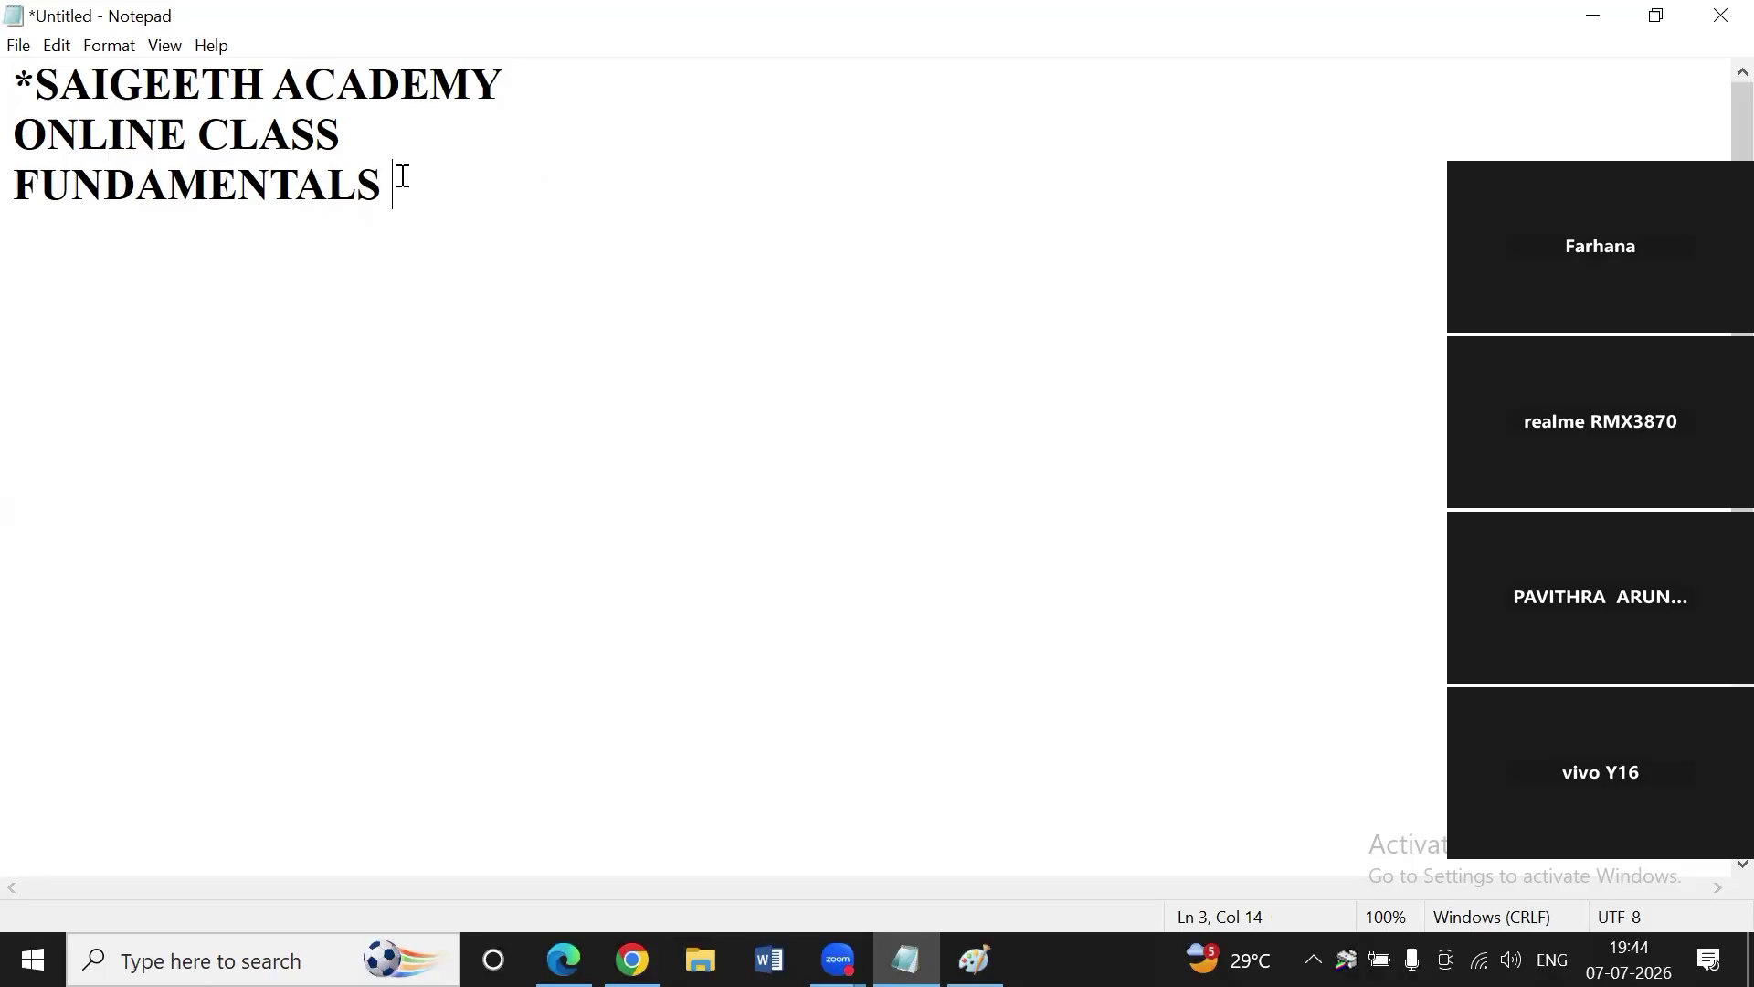
Erase the word FUNDAMENTALS from the third line, letter by letter backwards.
key(BackSpace)
key(BackSpace)
key(BackSpace)
key(BackSpace)
key(BackSpace)
key(BackSpace)
key(BackSpace)
key(BackSpace)
key(BackSpace)
key(BackSpace)
key(BackSpace)
key(BackSpace)
key(BackSpace)
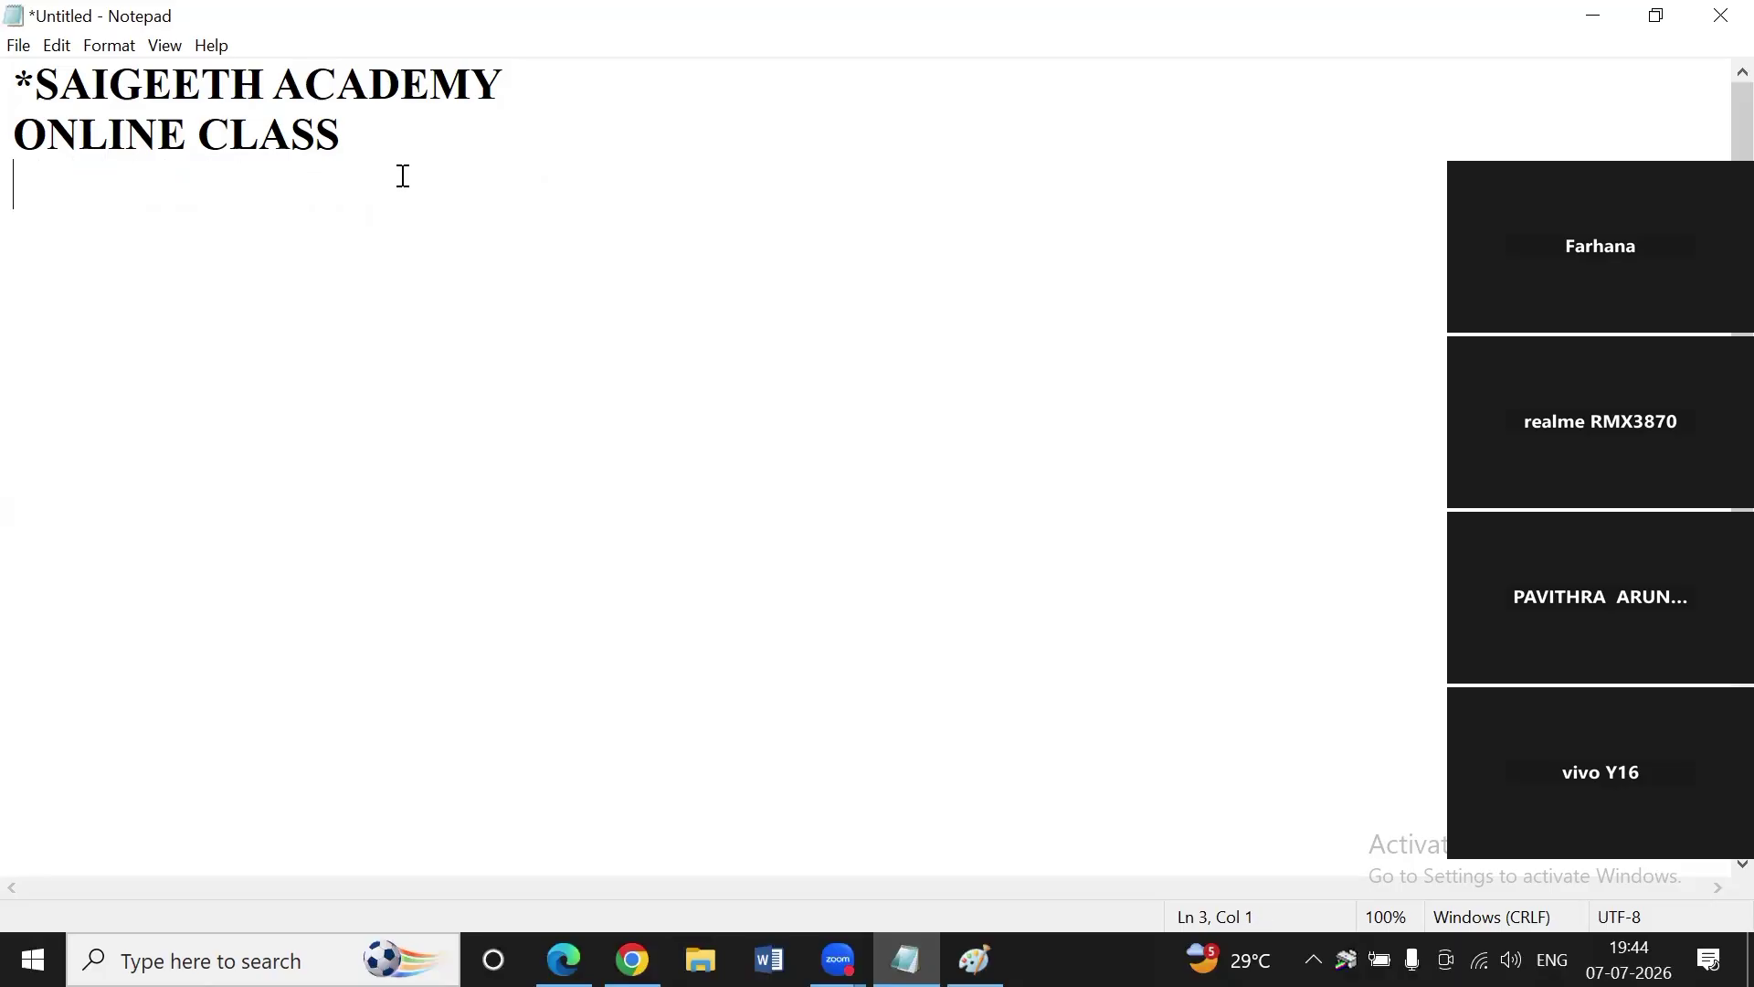
Move the cursor forward and back along the ONLINE CLASS line, and down and up between the neighbouring lines.
key(Up)
key(Right)
key(Right)
key(Right)
key(Right)
key(Right)
key(Right)
key(Right)
key(Right)
key(Right)
key(Right)
key(Right)
key(Left)
key(Left)
key(Left)
key(Left)
key(Left)
key(Down)
key(Down)
key(Up)
key(Up)
Place the cursor at the end of the ONLINE CLASS line and erase the word CLASS.
key(Right)
key(Right)
key(Right)
key(Right)
key(Right)
key(Right)
key(Right)
key(Right)
key(Right)
key(Right)
key(Right)
key(Right)
key(BackSpace)
key(BackSpace)
key(BackSpace)
key(BackSpace)
key(BackSpace)
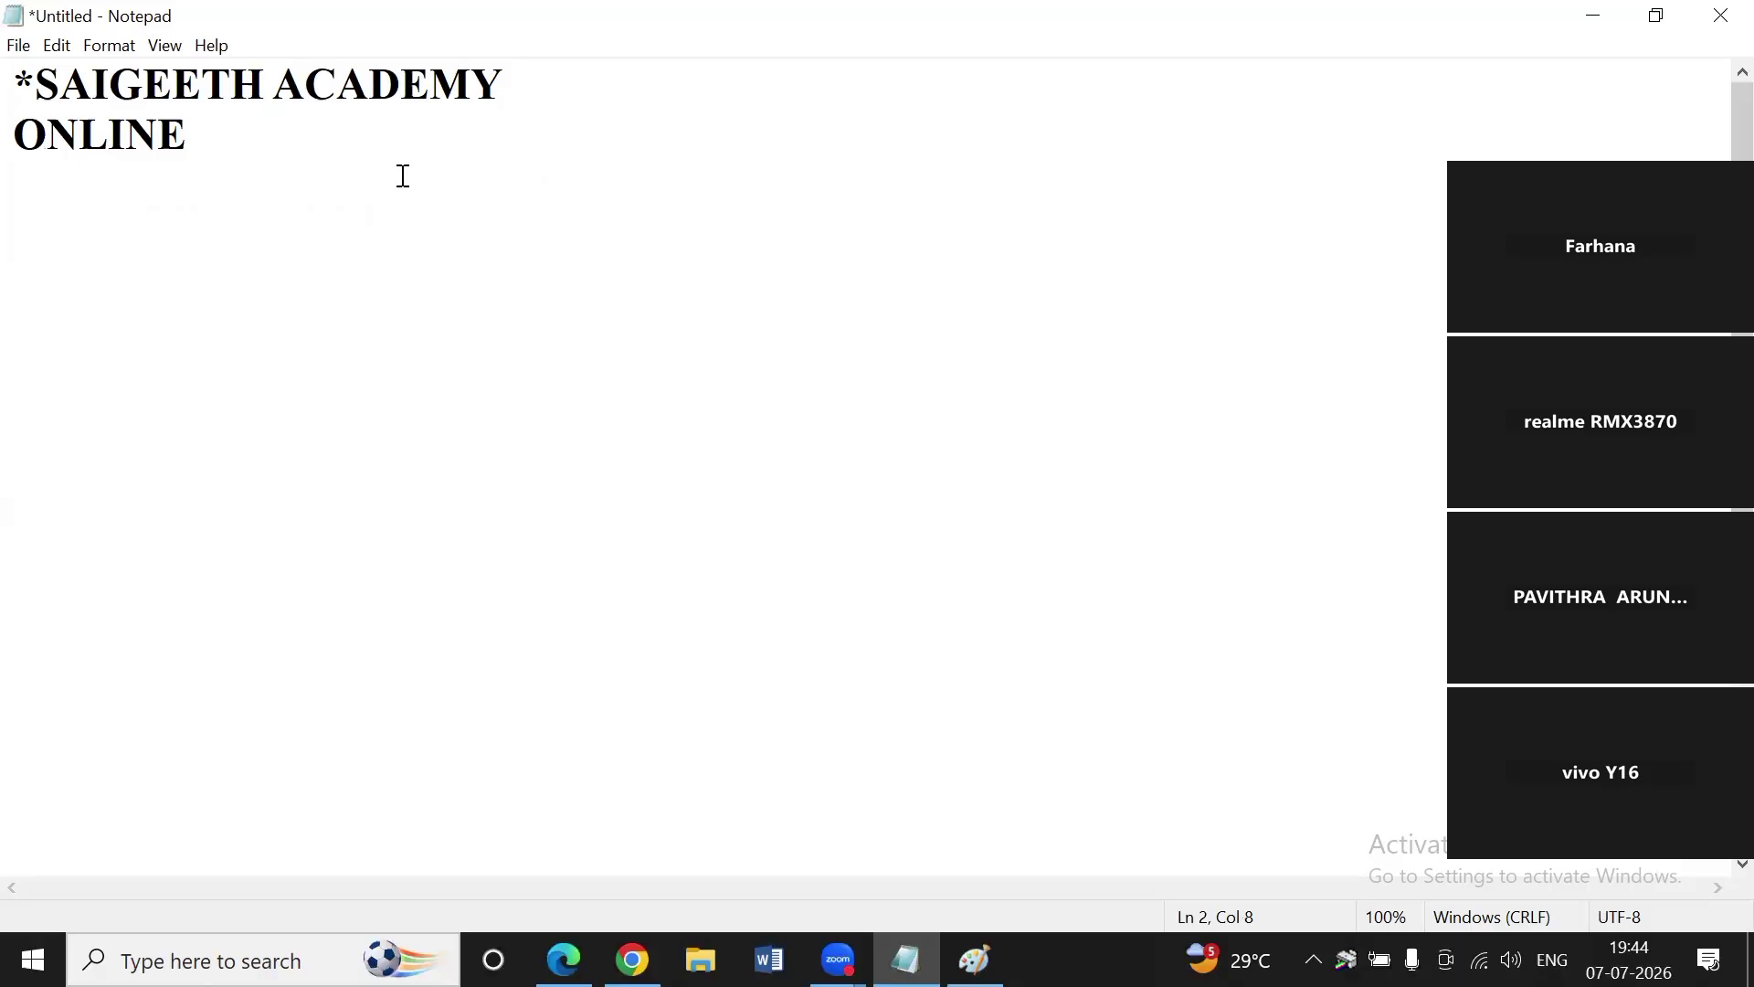
Undo the erasure of CLASS in the second line and deselect the restored word.
key(ctrl+z)
key(ctrl+z)
key(ctrl+z)
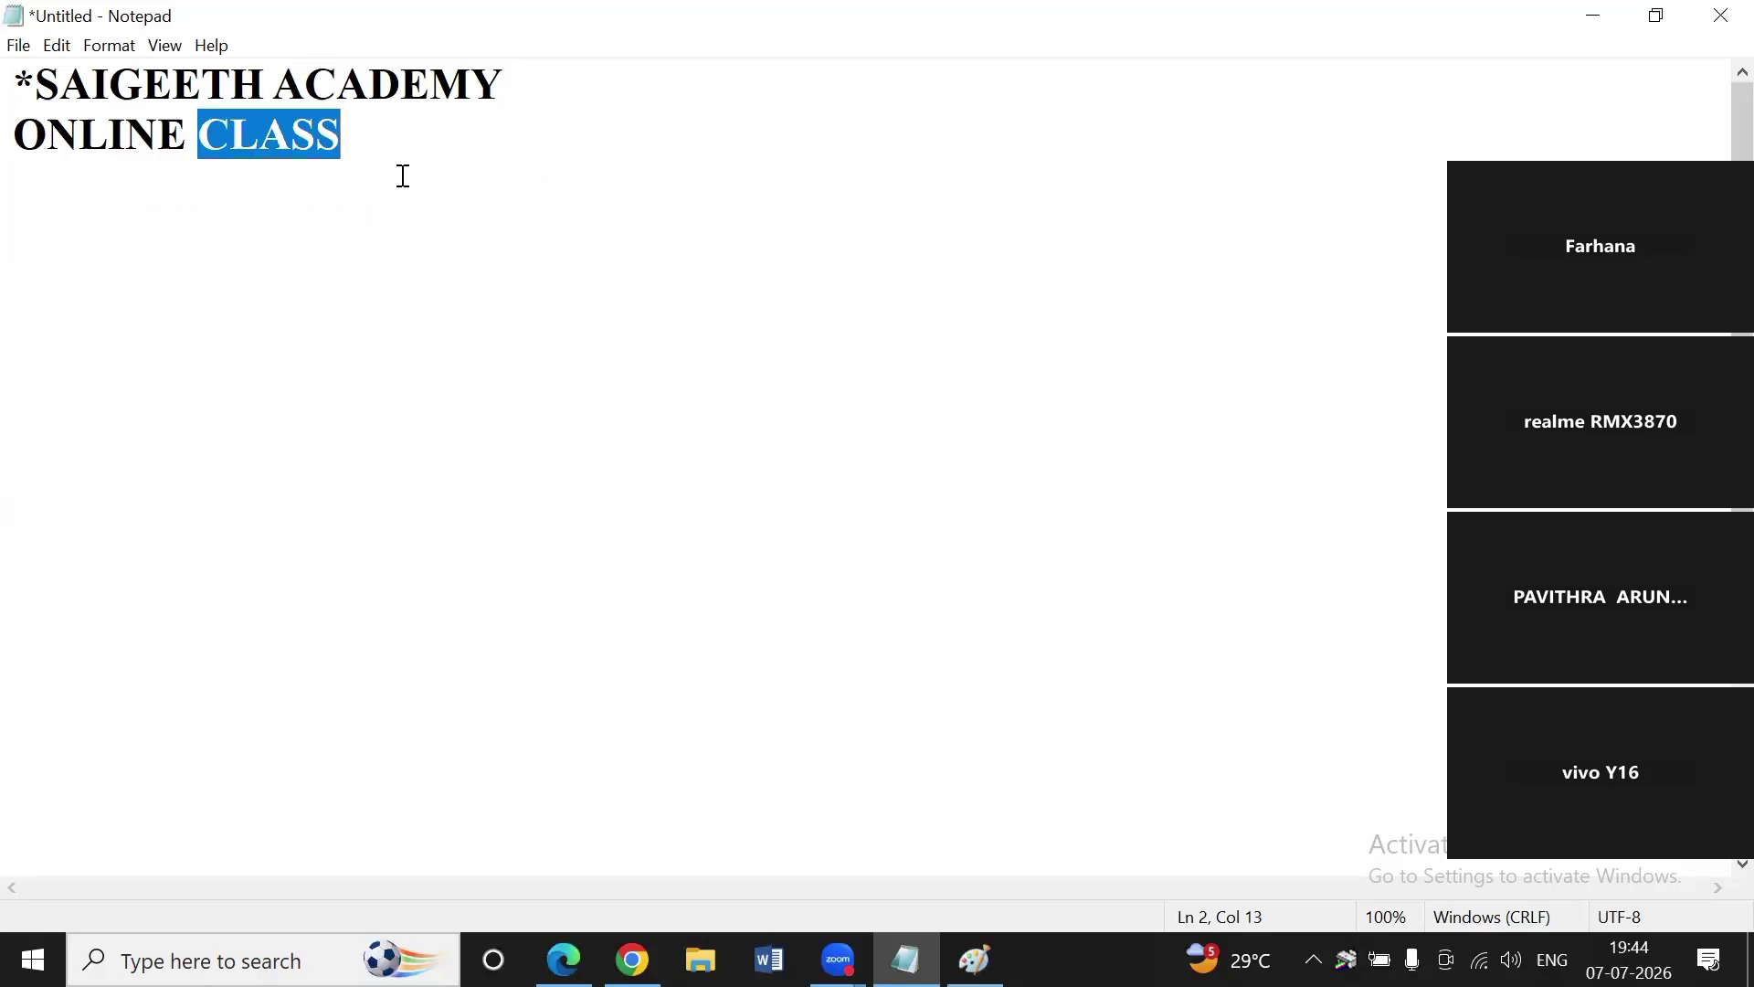
click(405, 176)
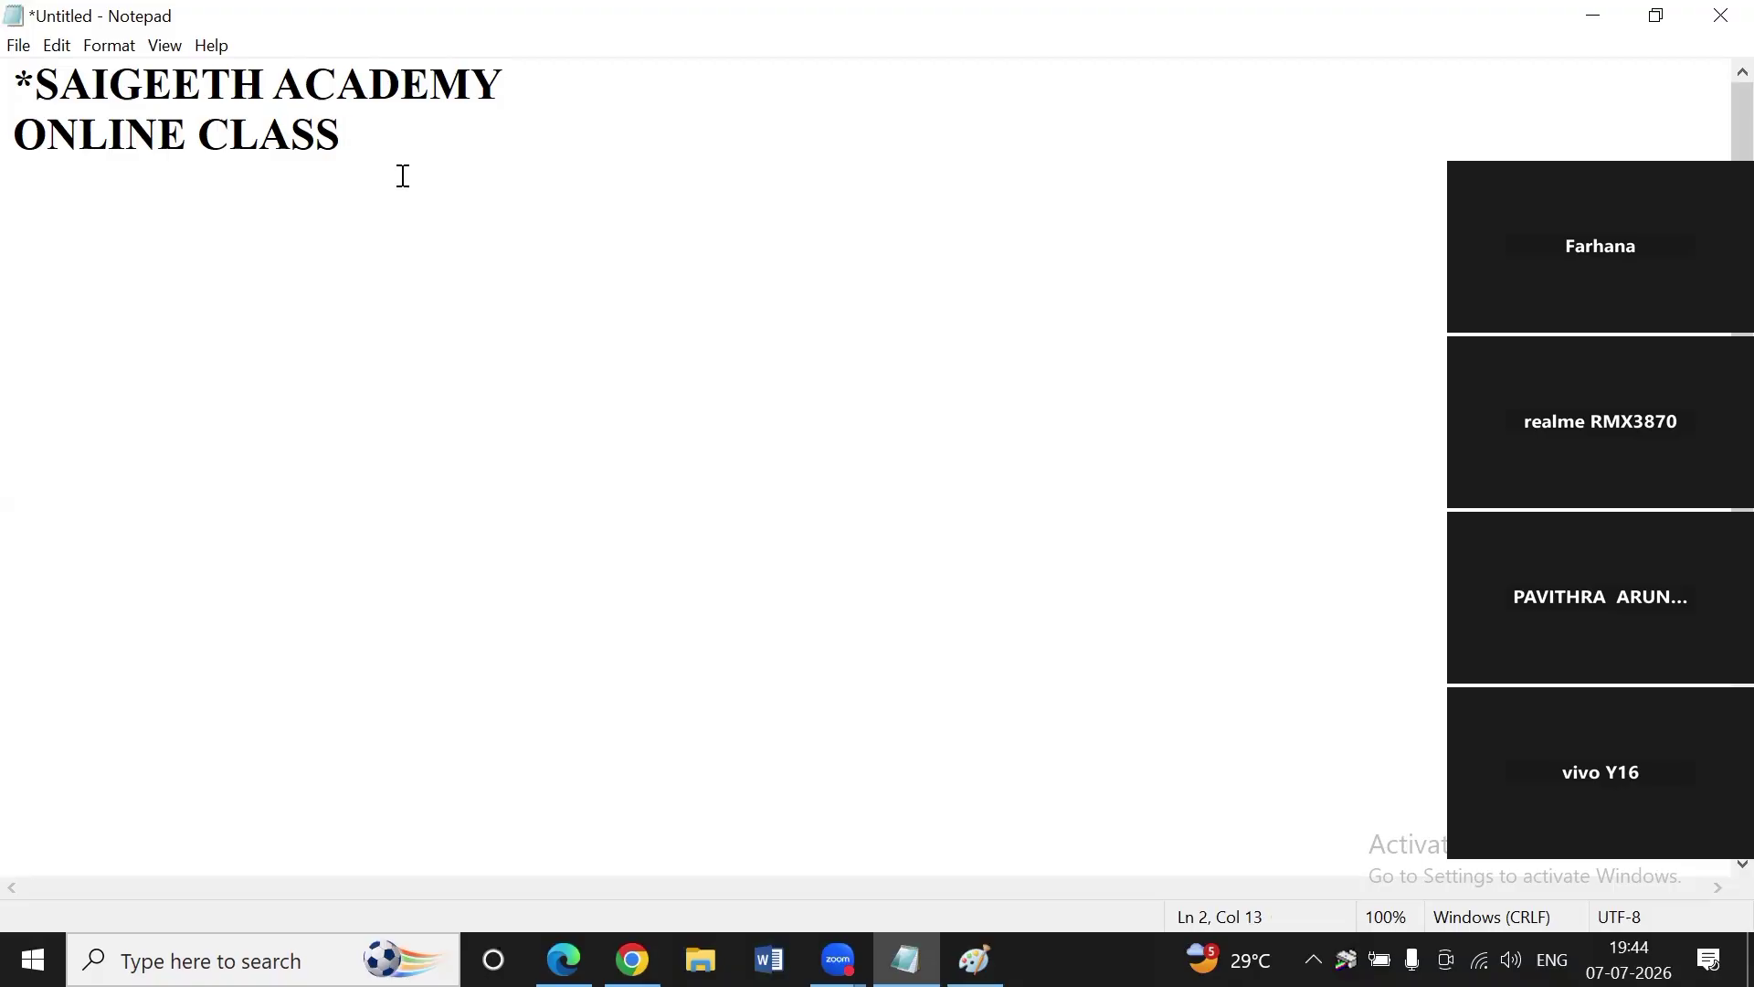
Erase the last two letters of ONLINE CLASS and enter SS again.
key(BackSpace)
key(BackSpace)
text(SS)
Enter FUNDAMENTALS CLASS as the third line and NOTEPAD as the fourth line.
key(Return)
text(FUNDA)
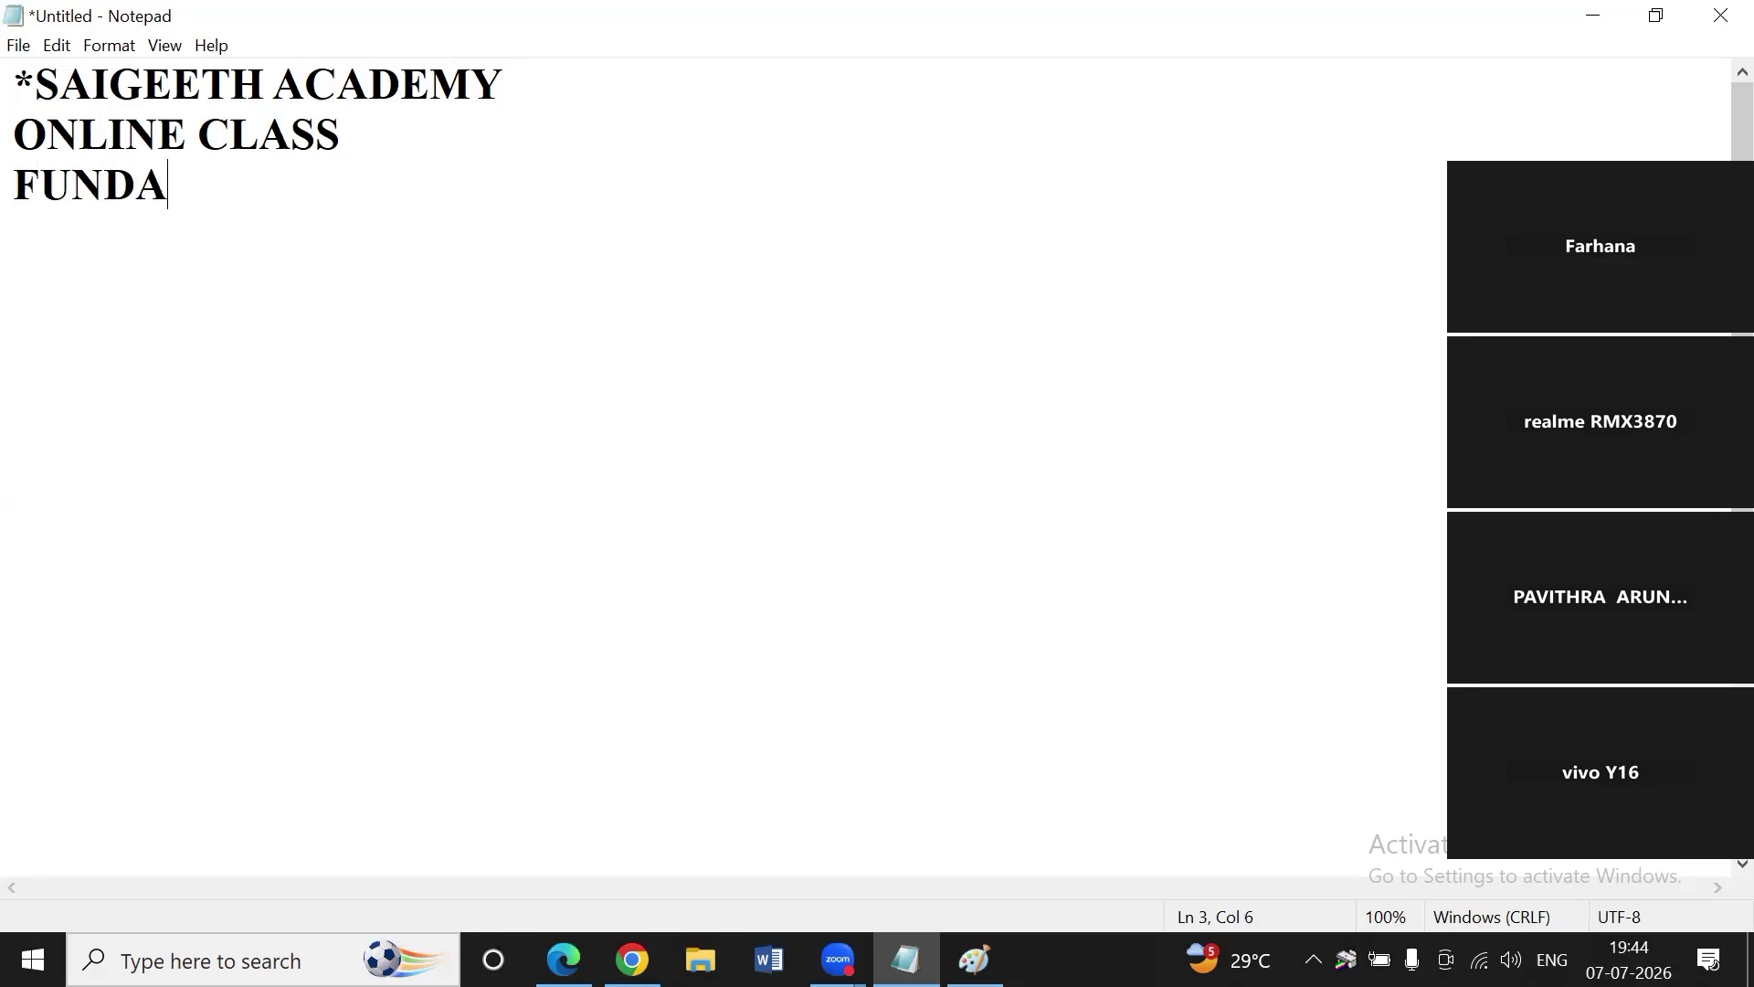
text(MENTALS )
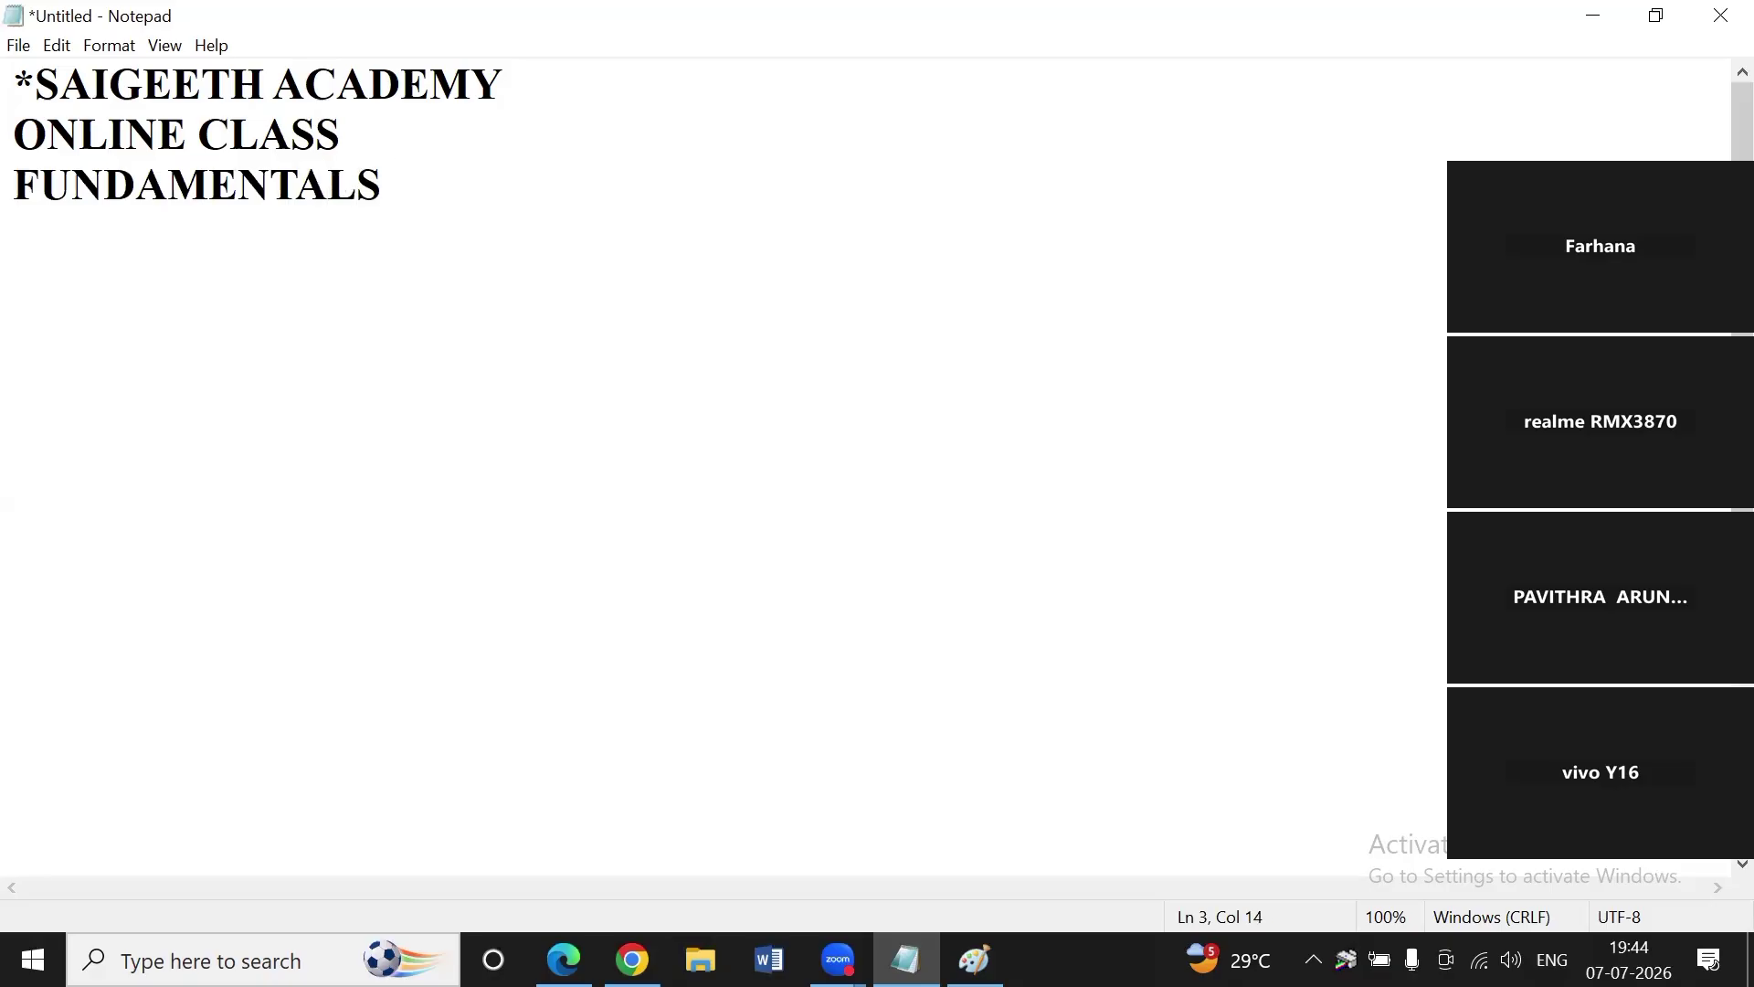
text(CLASS)
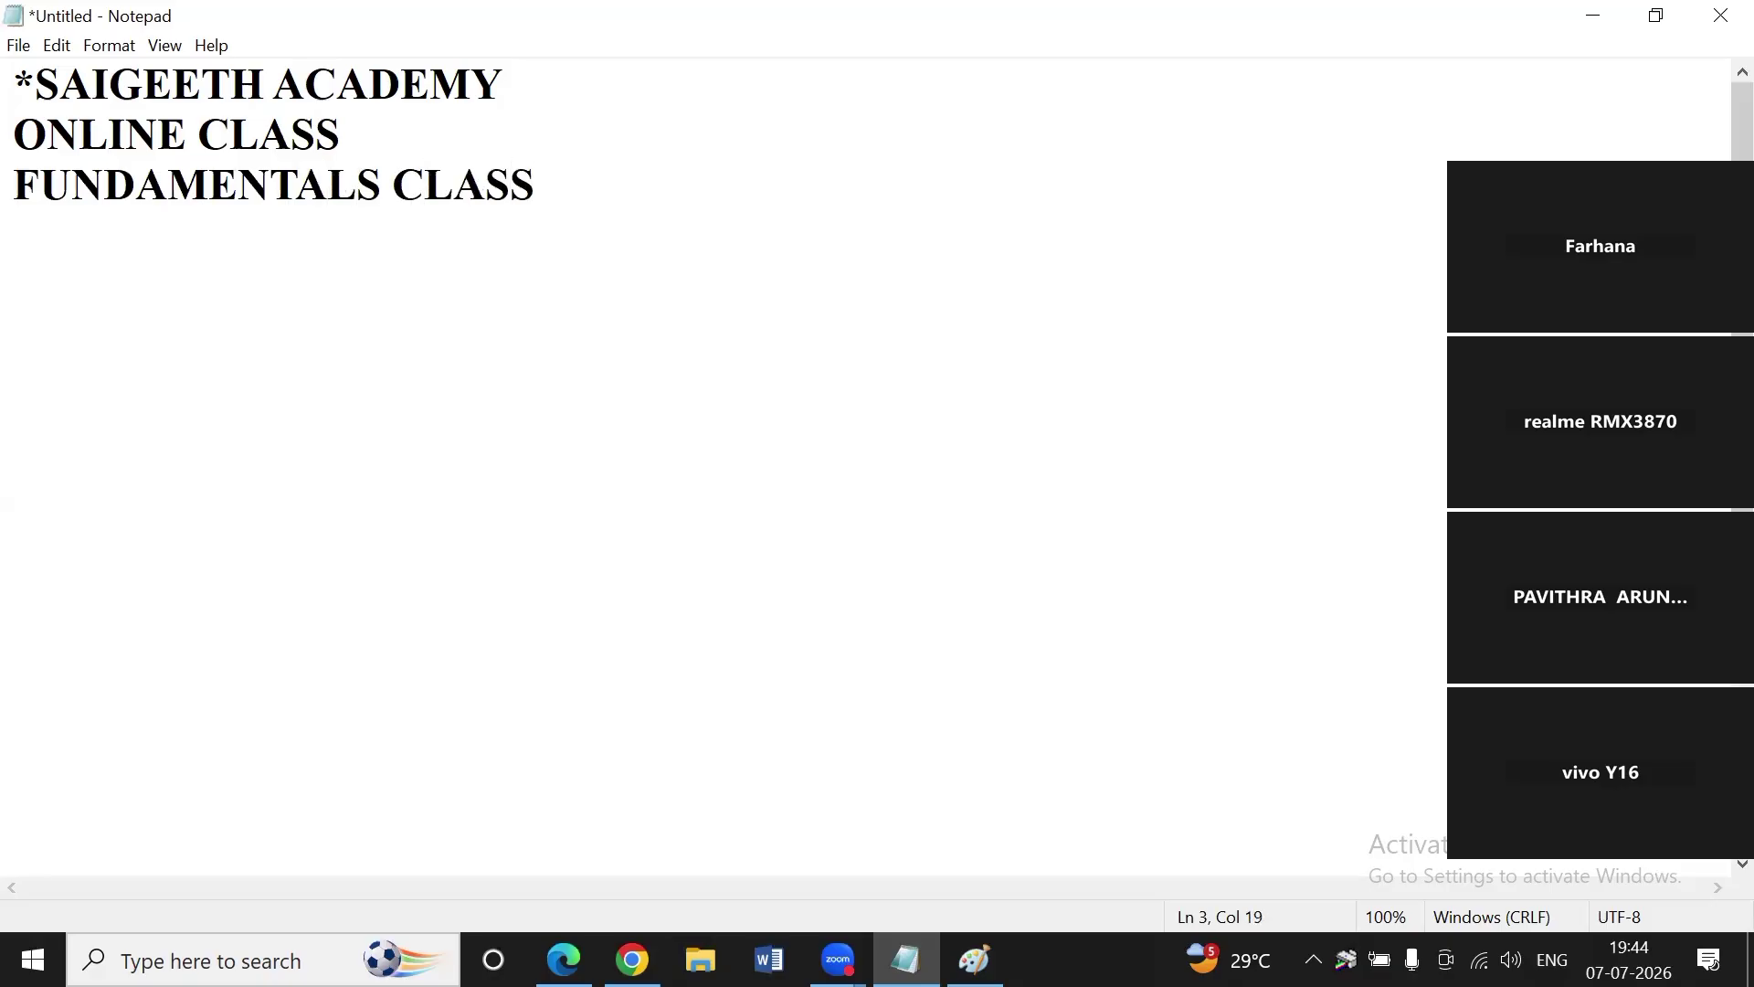
key(Return)
text(NOT)
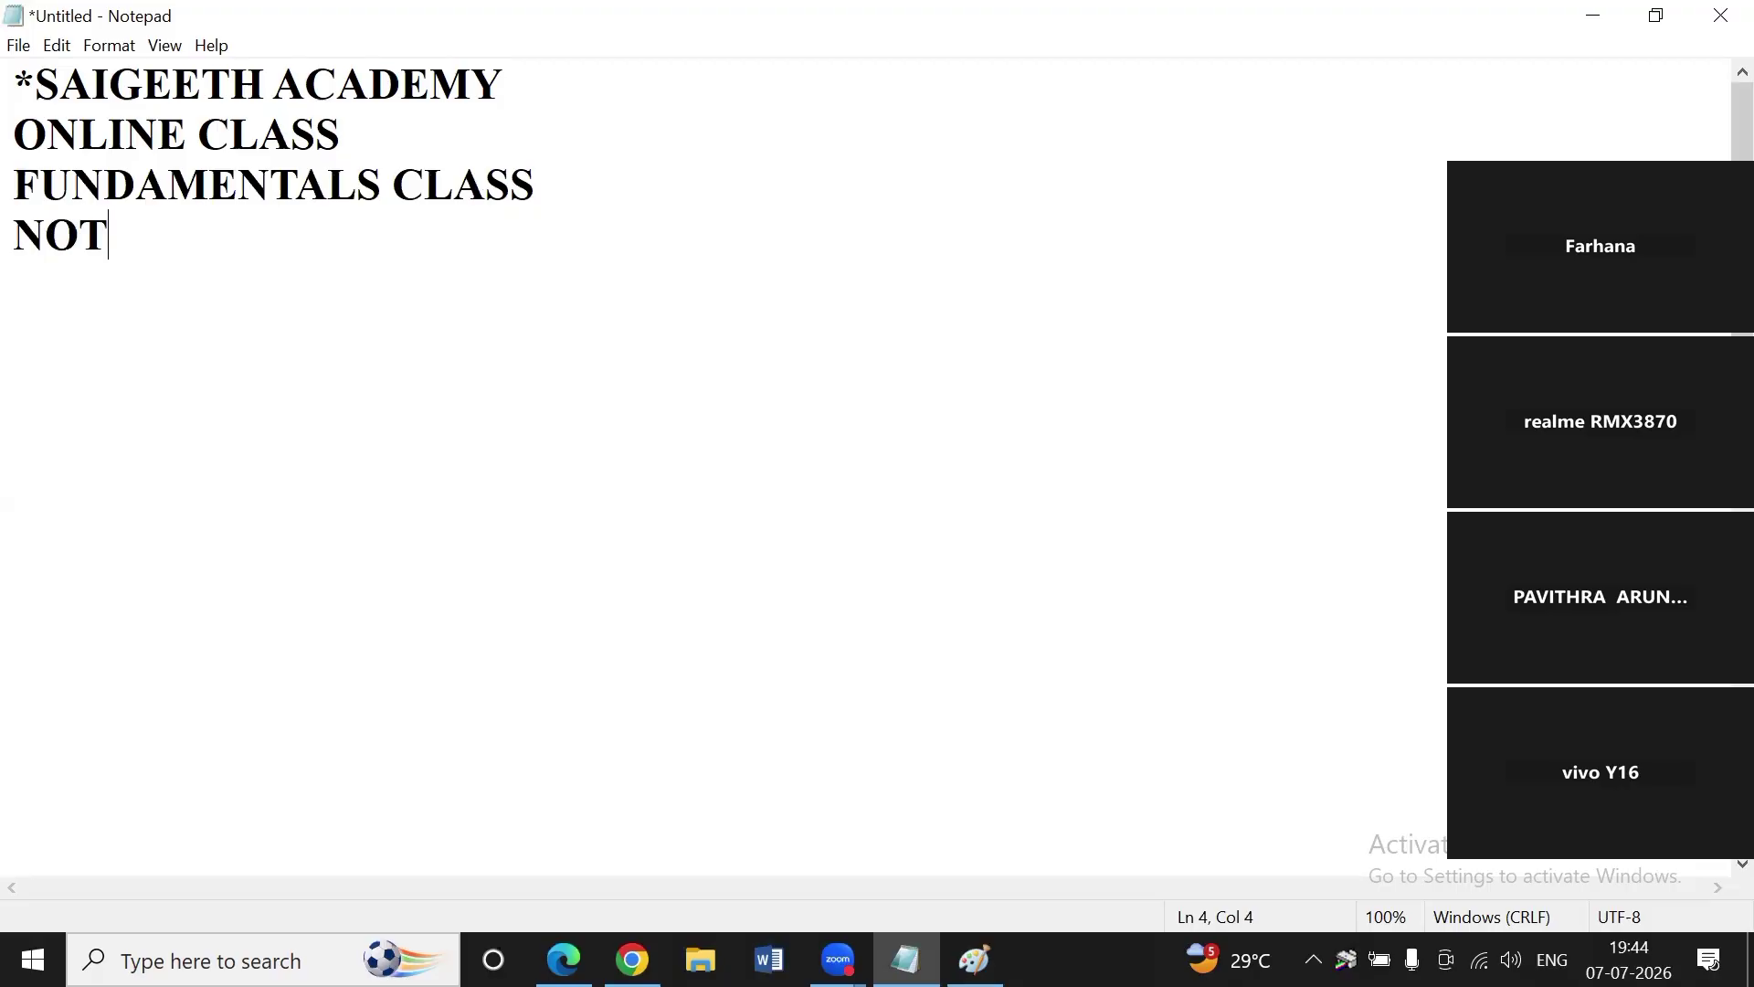
text(EPAD)
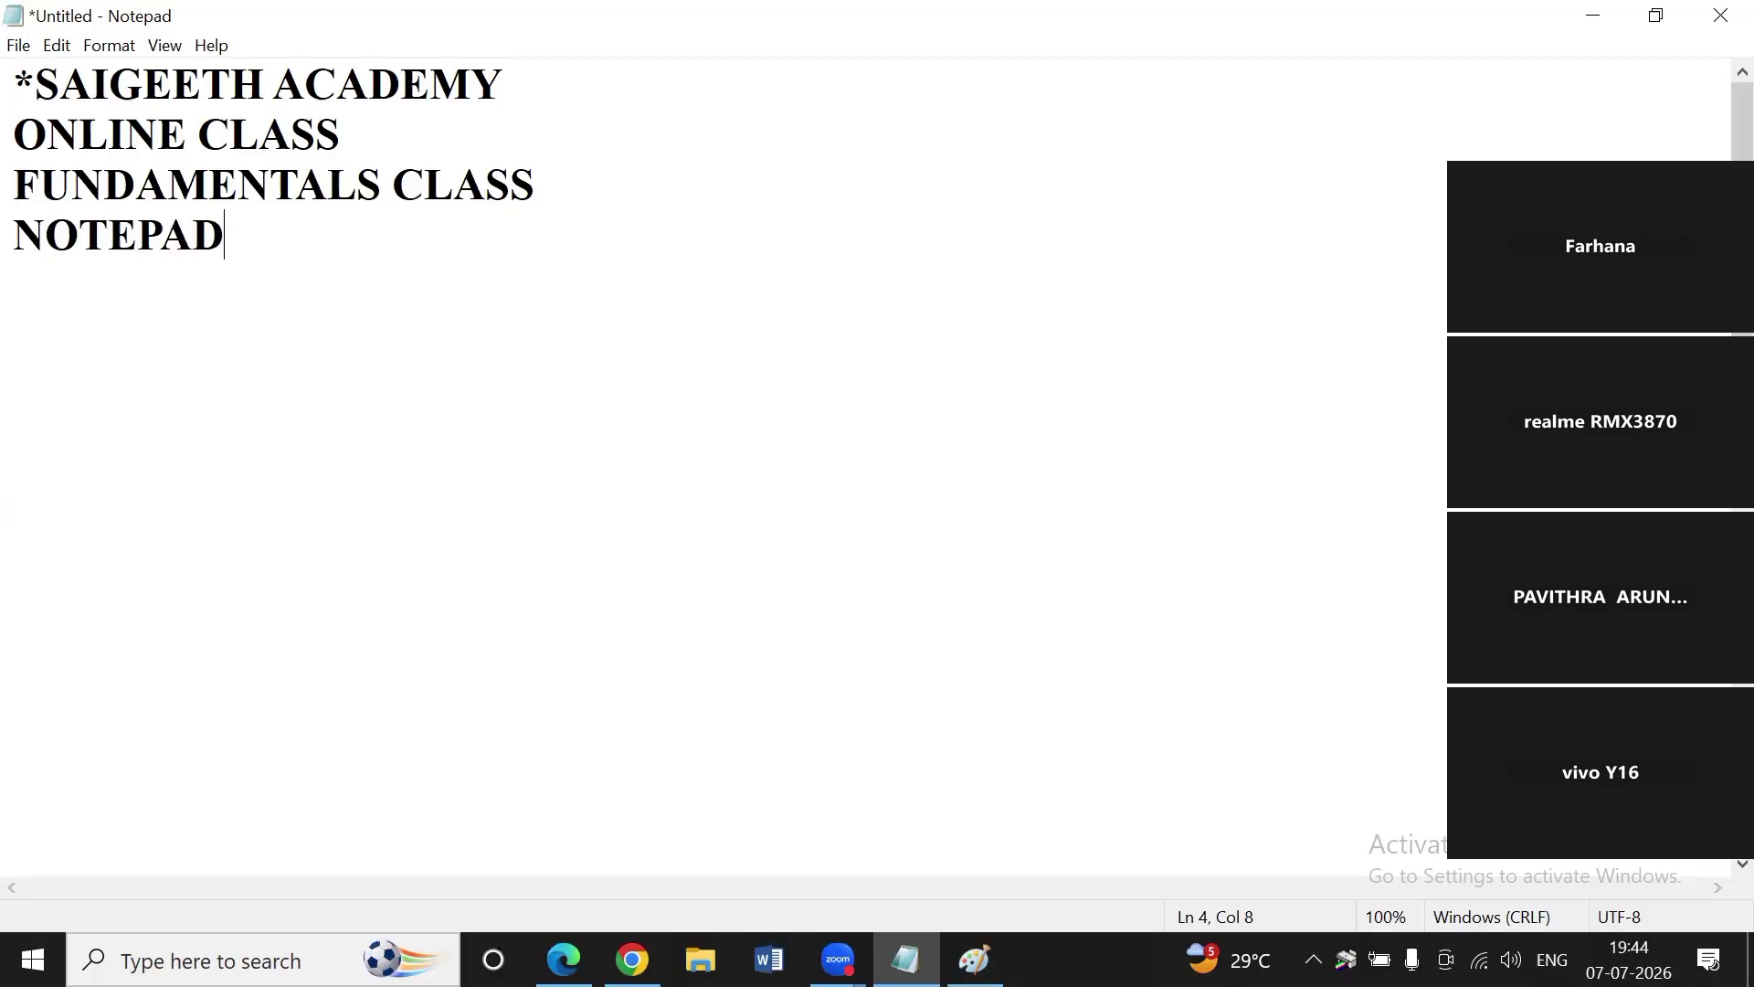
Move the cursor to the start and end of the FUNDAMENTALS CLASS line, and enter .TXT on the fifth line.
key(Up)
key(Home)
key(End)
key(Down)
key(Down)
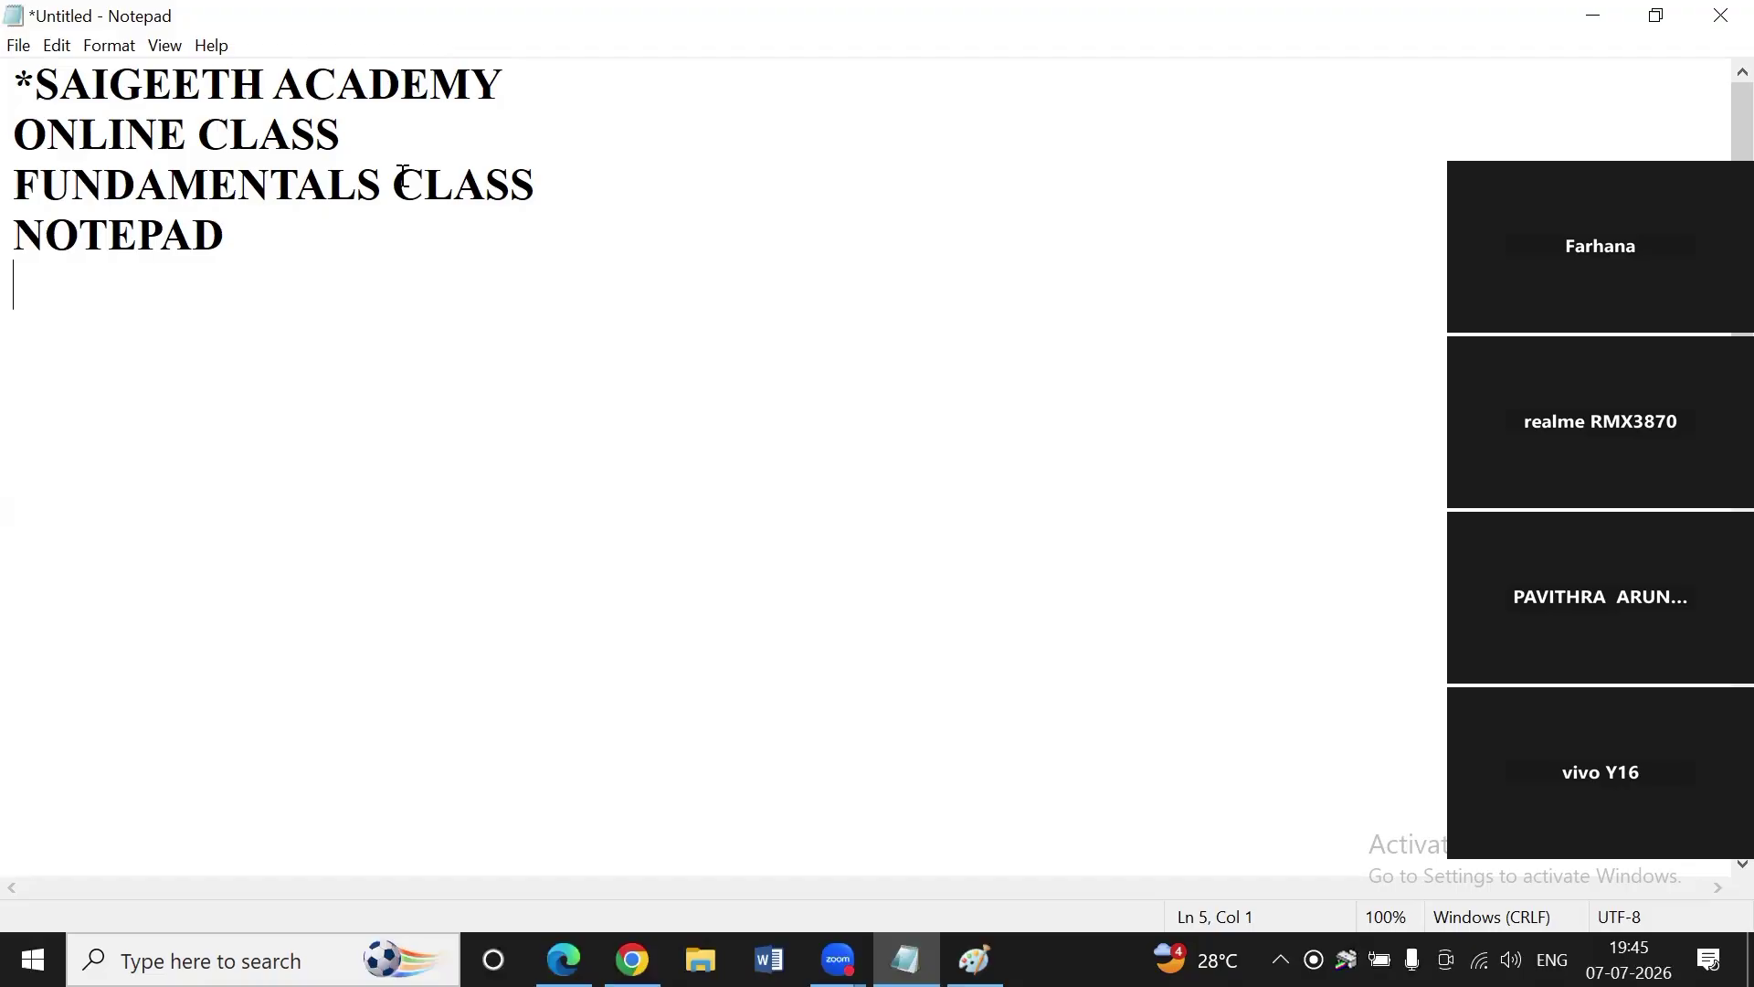
text(.TXT)
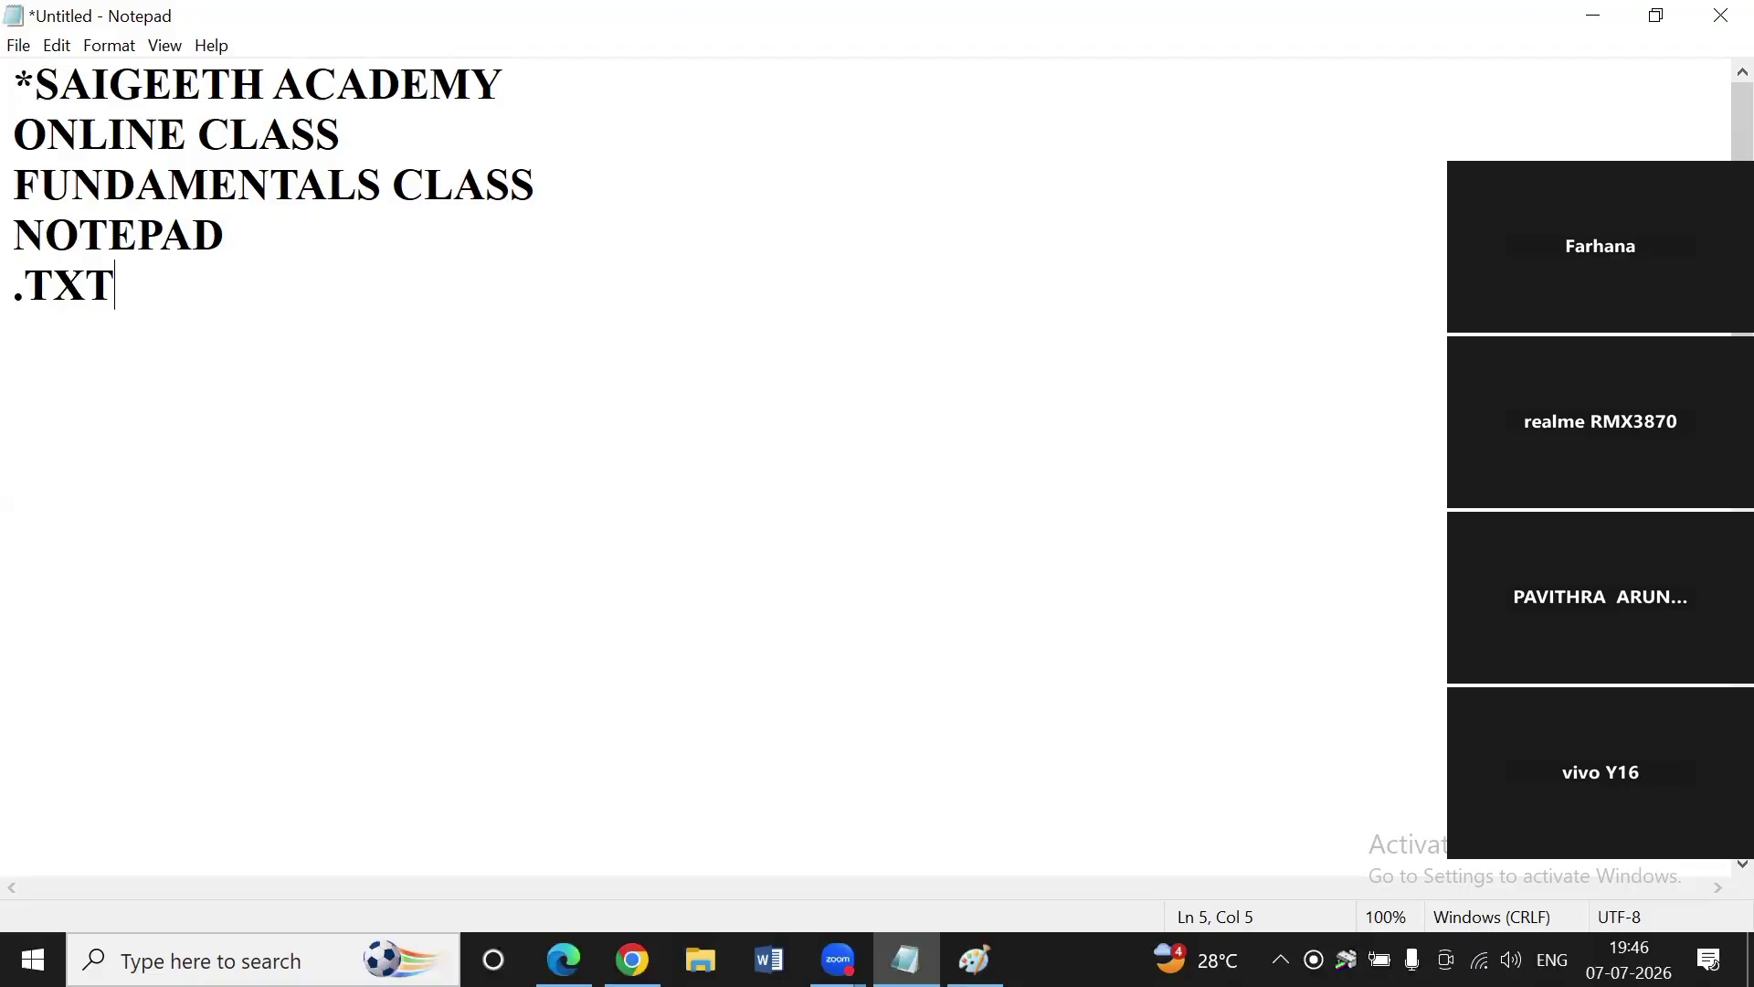
Add .DOC and .PDF on separate lines below .TXT.
key(Return)
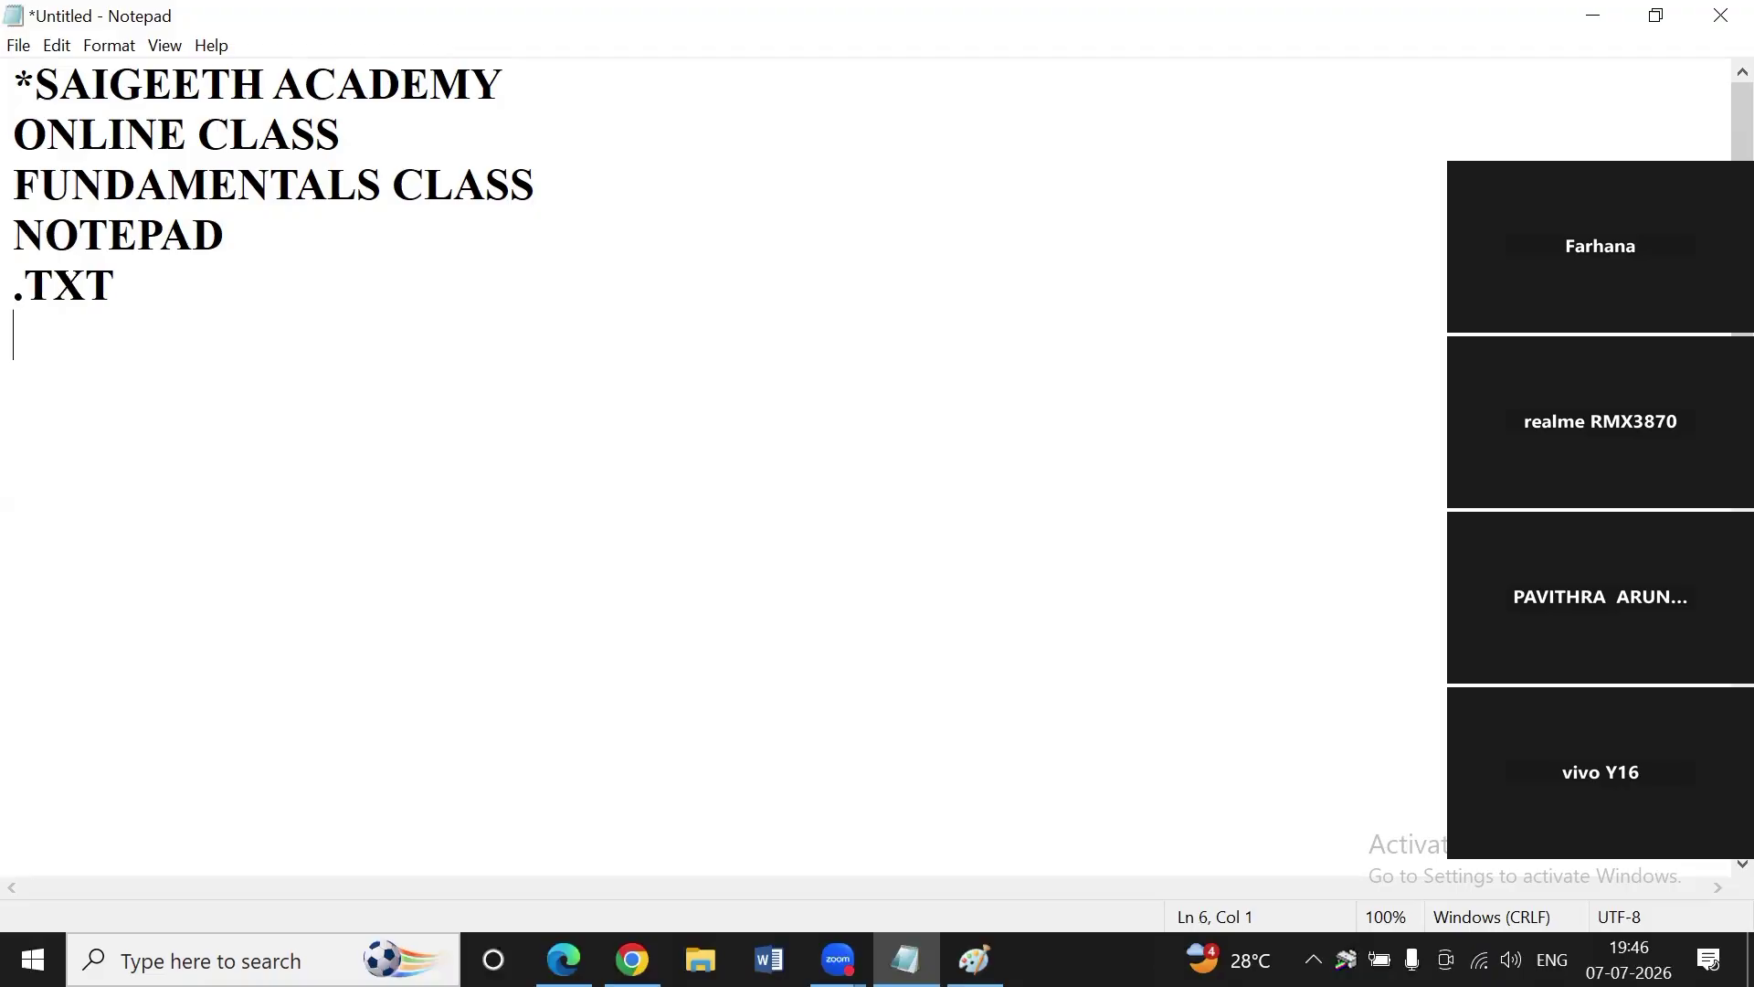
text(.DOC)
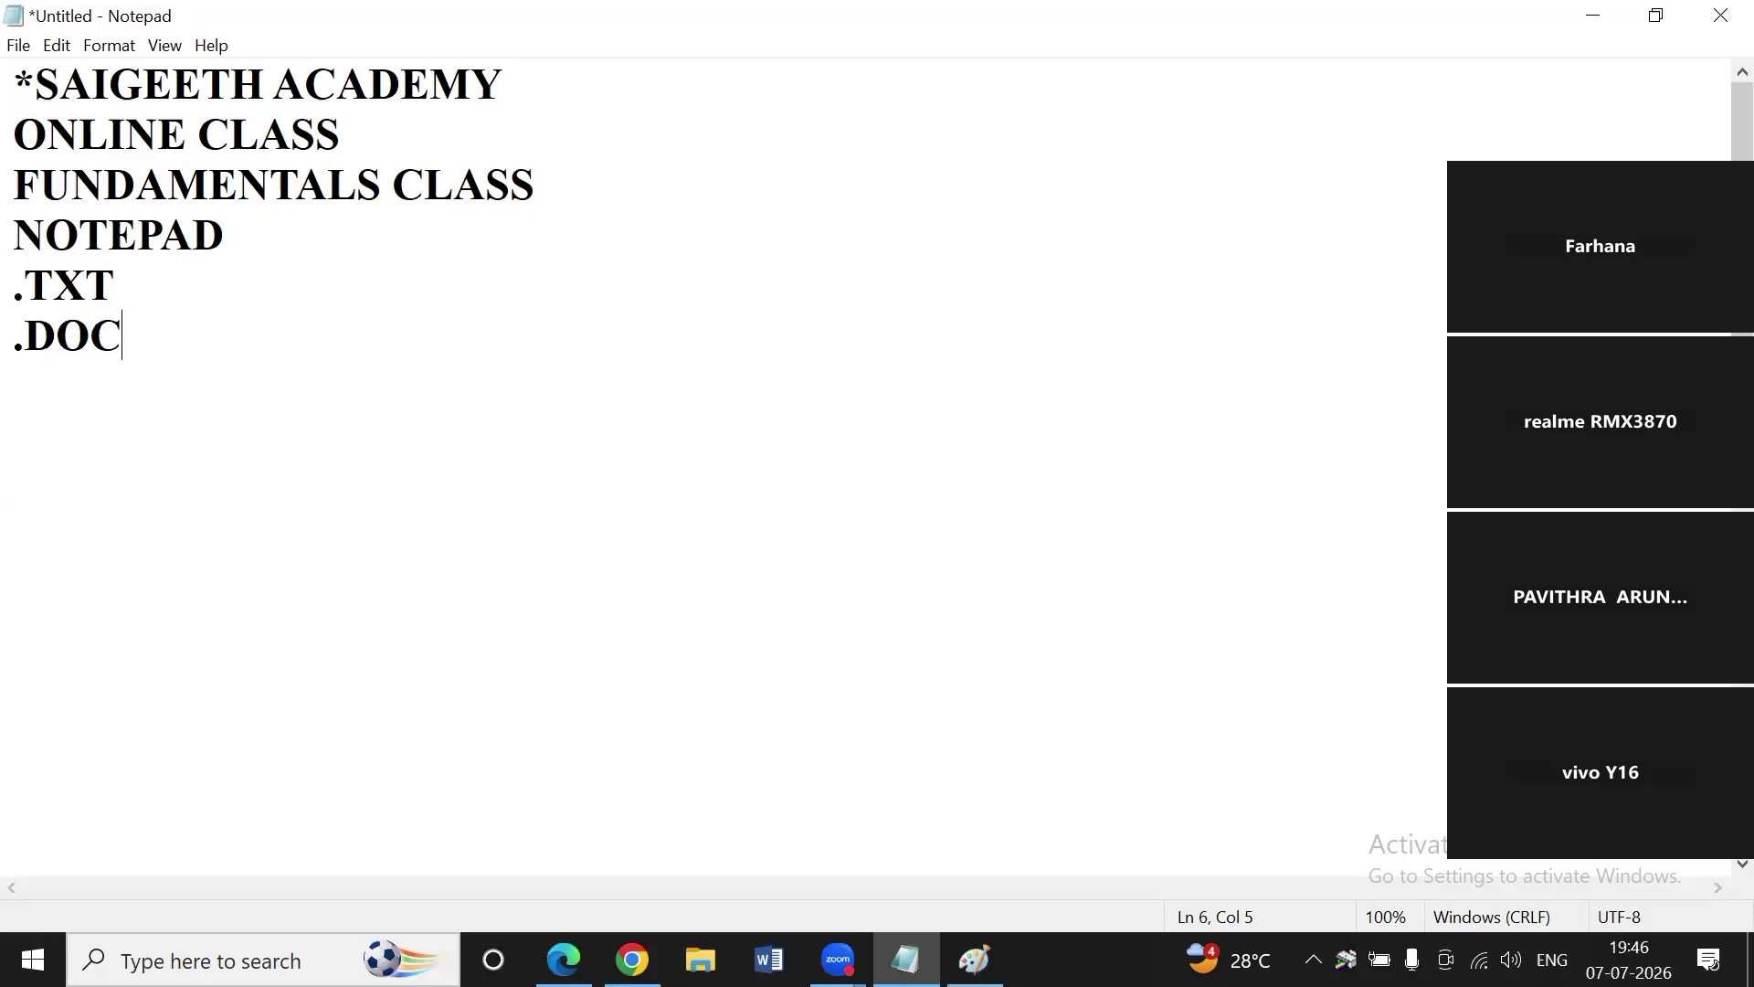
key(Return)
text(.PDF)
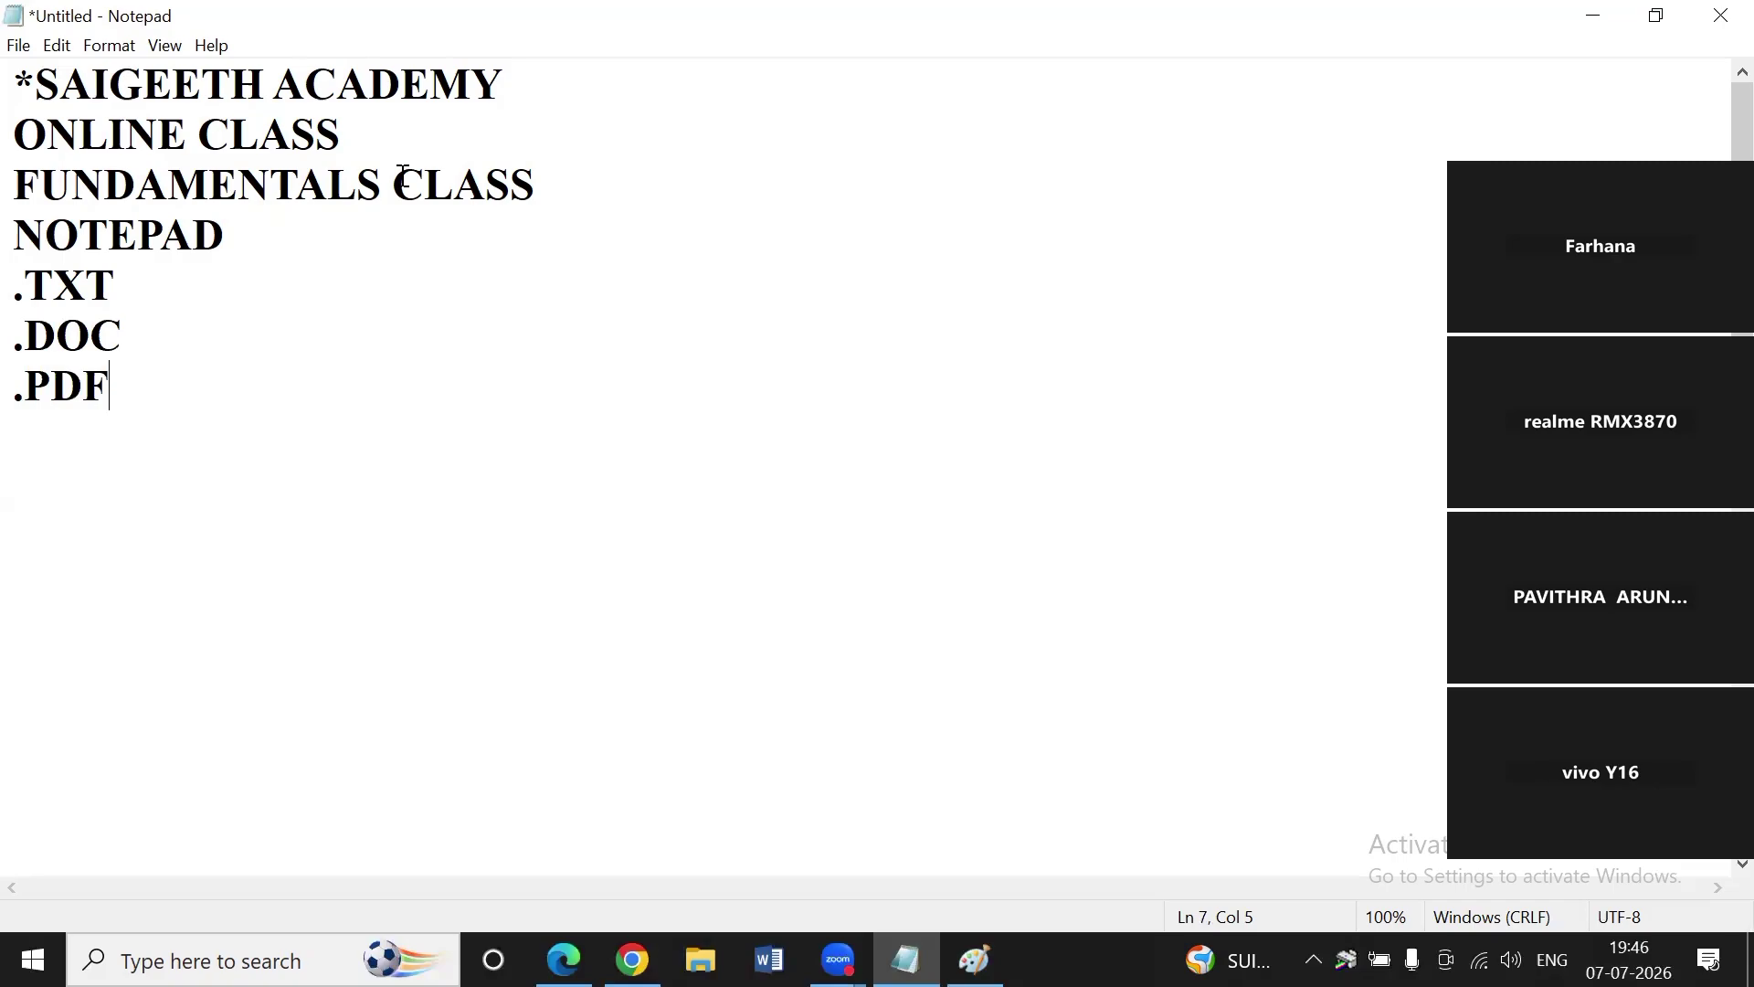
Erase the .PDF and .DOC entries, leaving the cursor on the empty line below .TXT.
key(BackSpace)
key(BackSpace)
key(BackSpace)
key(BackSpace)
key(BackSpace)
key(BackSpace)
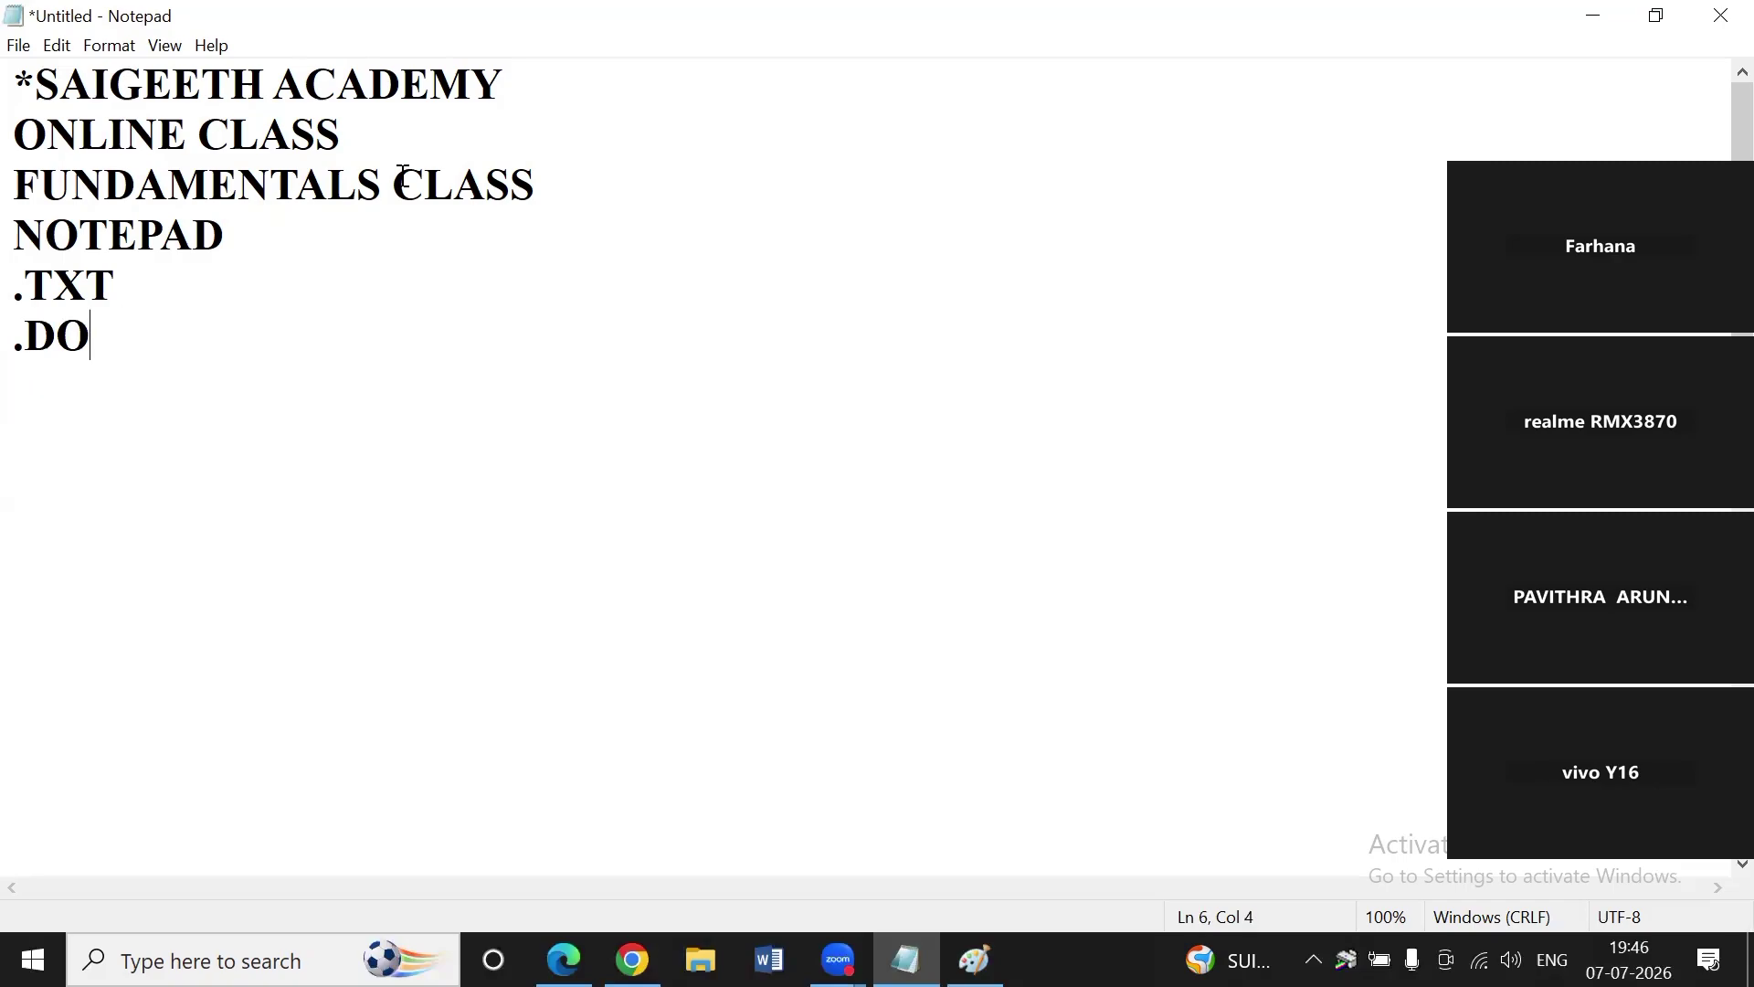
key(BackSpace)
key(BackSpace)
key(BackSpace)
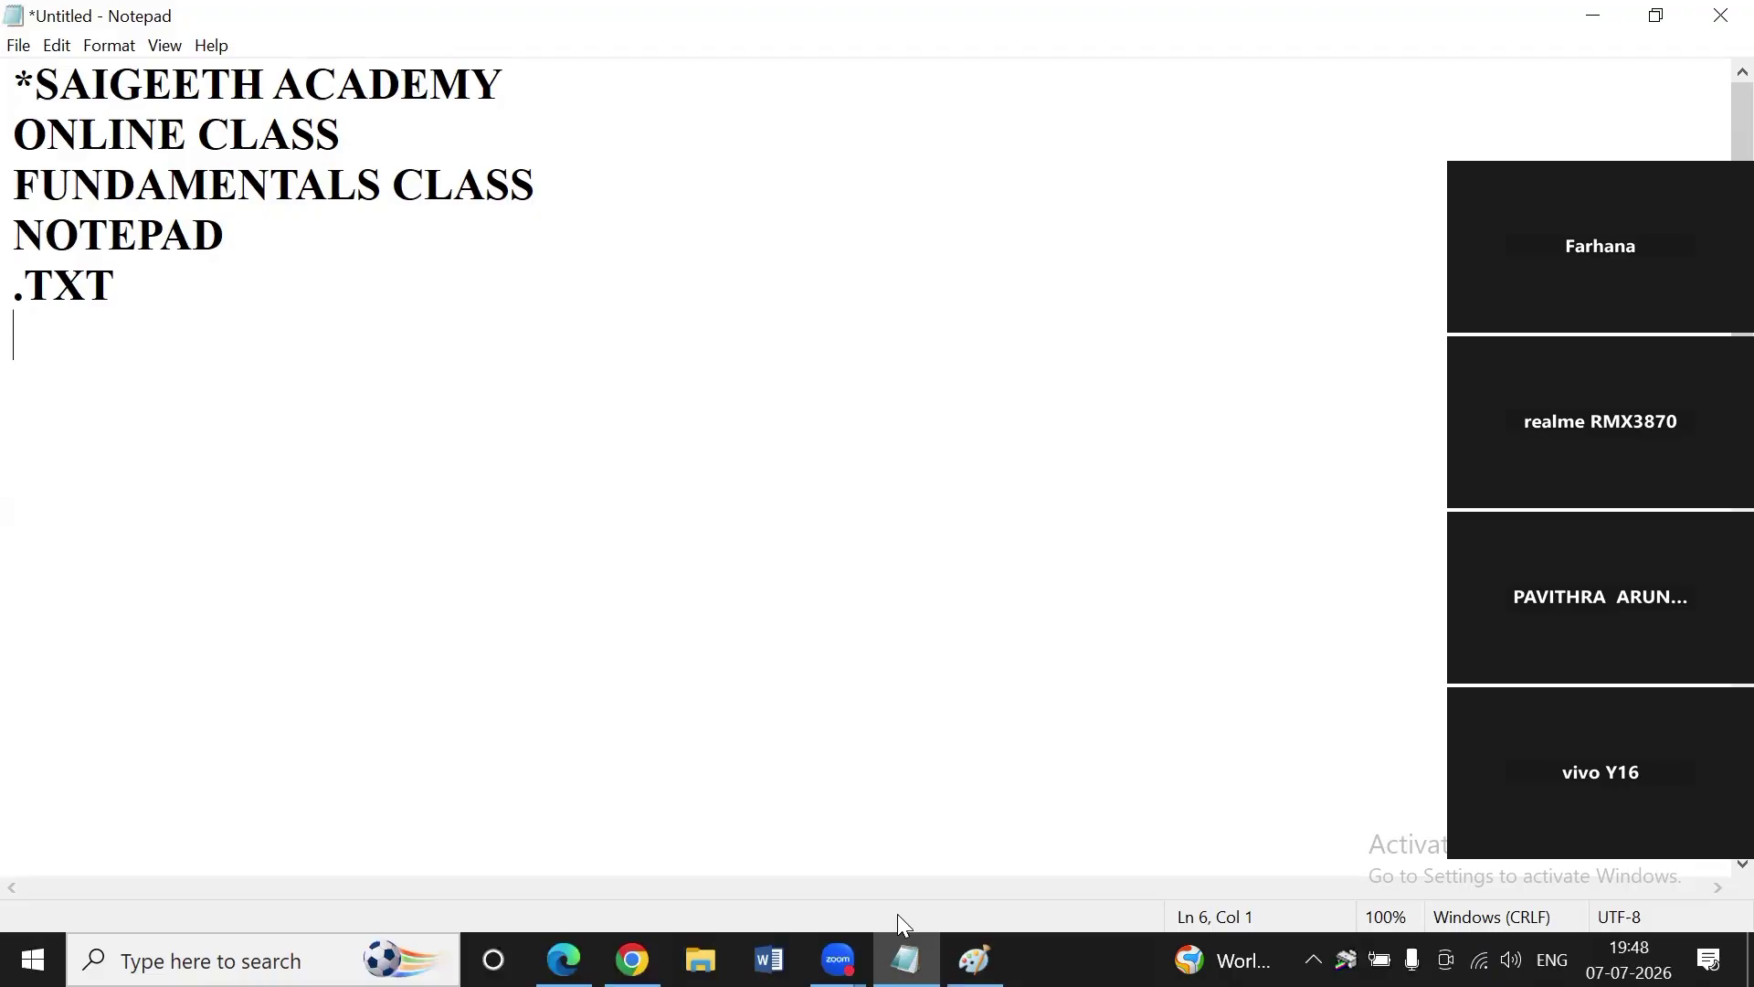
Move the cursor up to the second line, along its text, and down to the start of the .TXT line.
key(Up)
key(Up)
key(Up)
key(Up)
key(Right)
key(Right)
key(Right)
key(Right)
key(Right)
key(Right)
key(Right)
key(Right)
key(Right)
key(Right)
key(Right)
key(Right)
key(Down)
key(Down)
key(Down)
key(Left)
key(Left)
key(Left)
key(Left)
Start saving the document with the file name PRACTICE ONLINE 1.
key(ctrl+s)
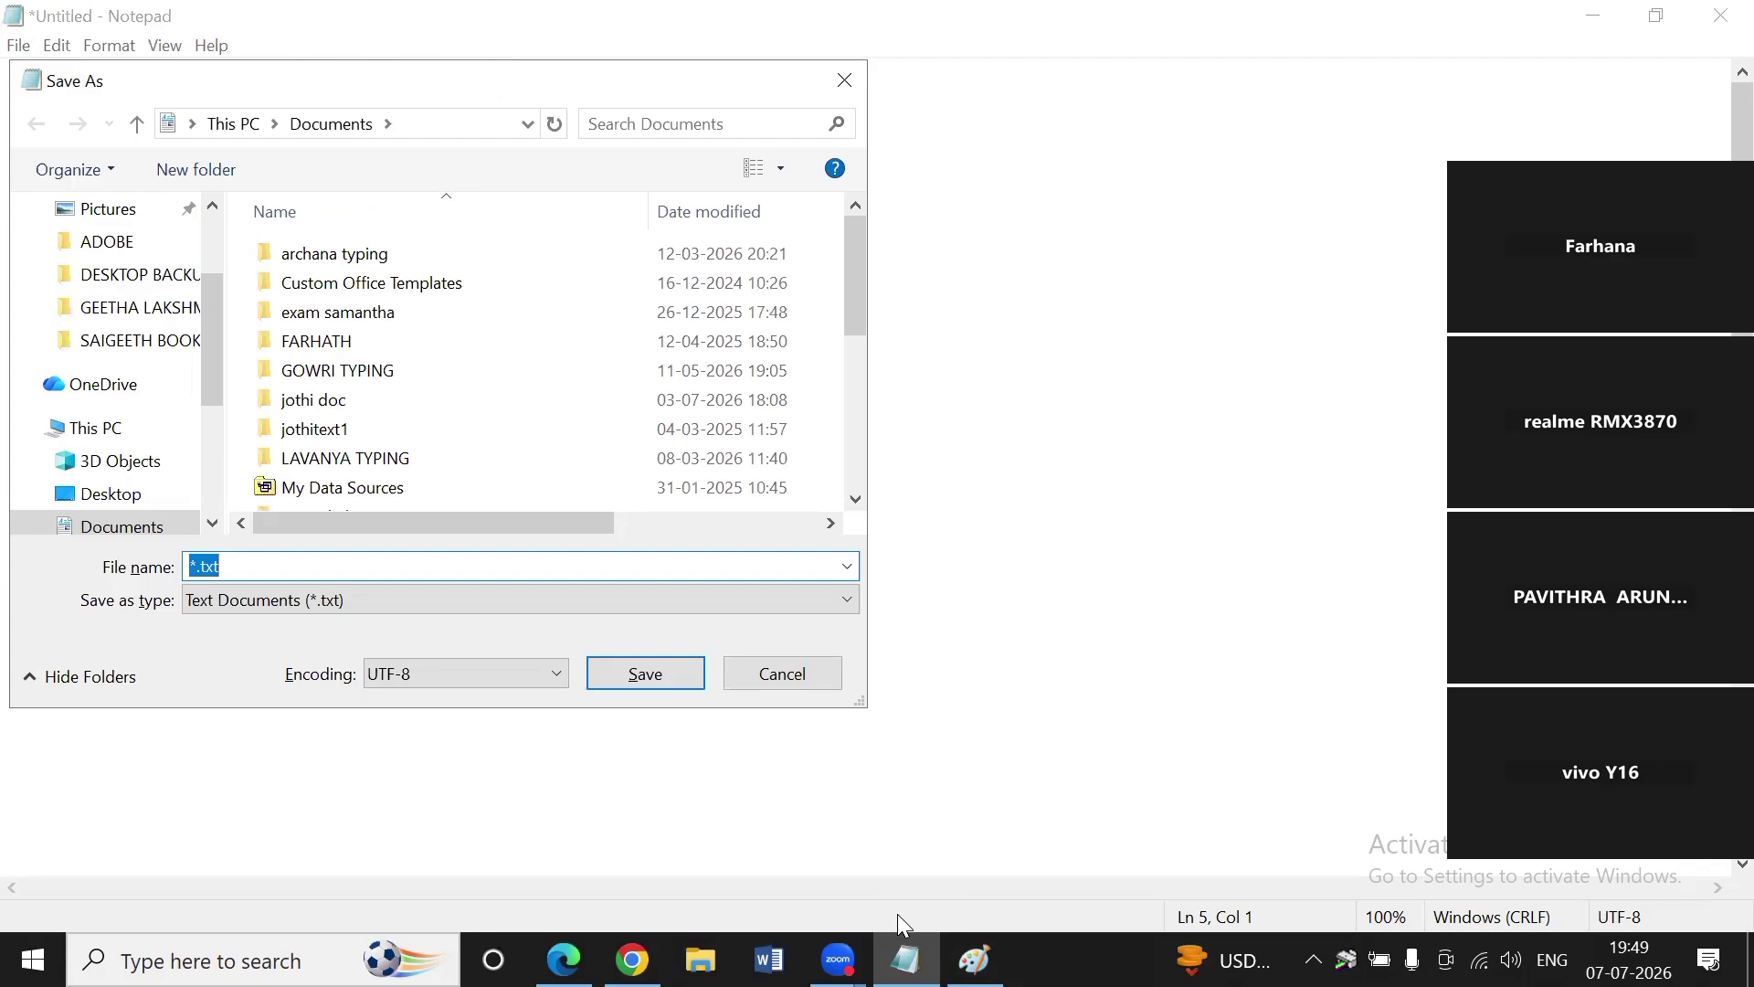
key(BackSpace)
text(P)
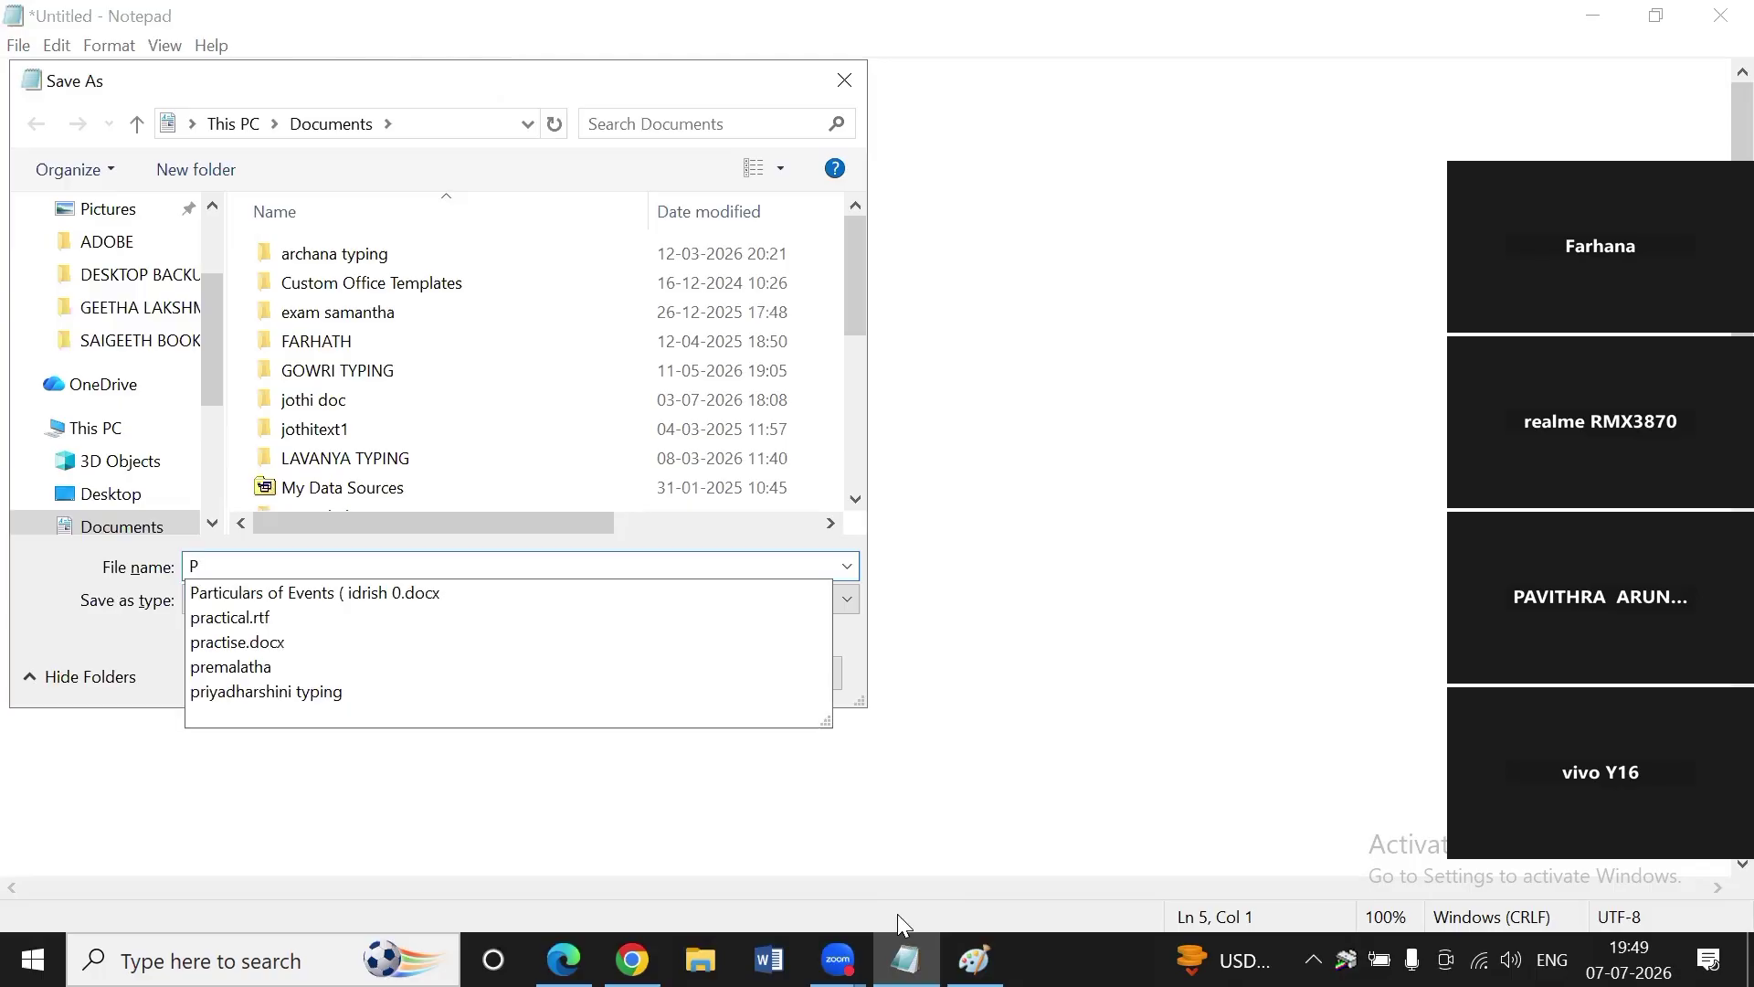
text(RACT)
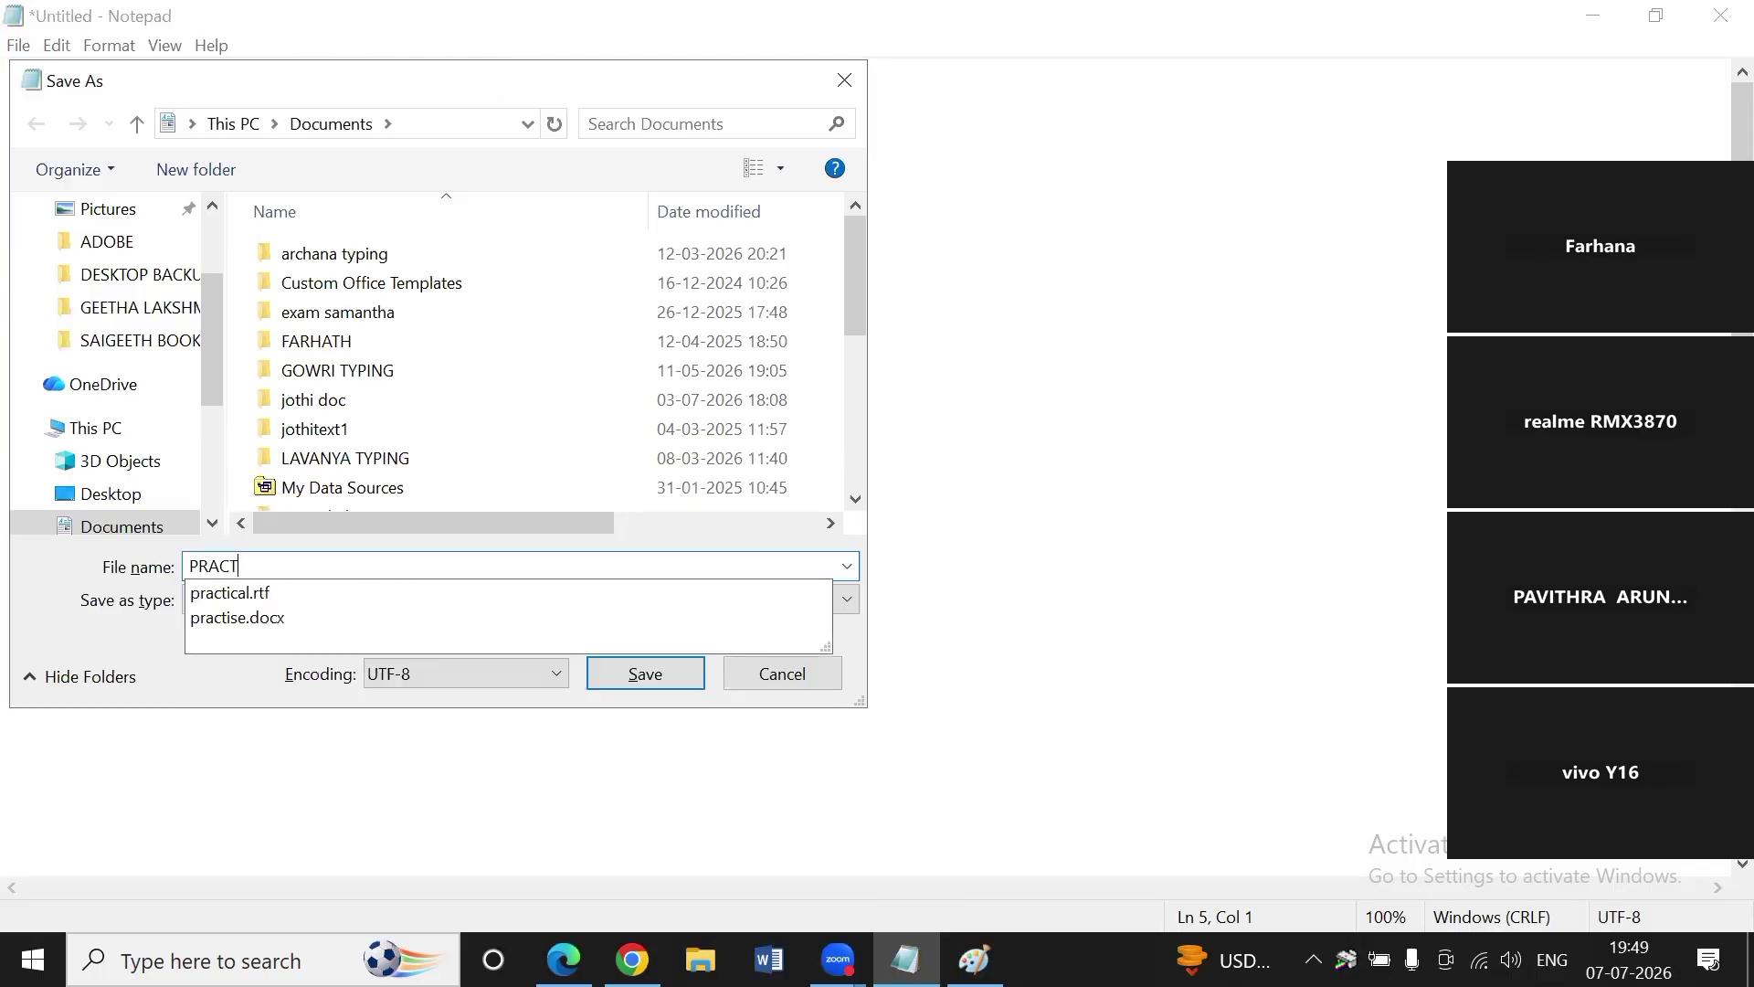
text(ICE )
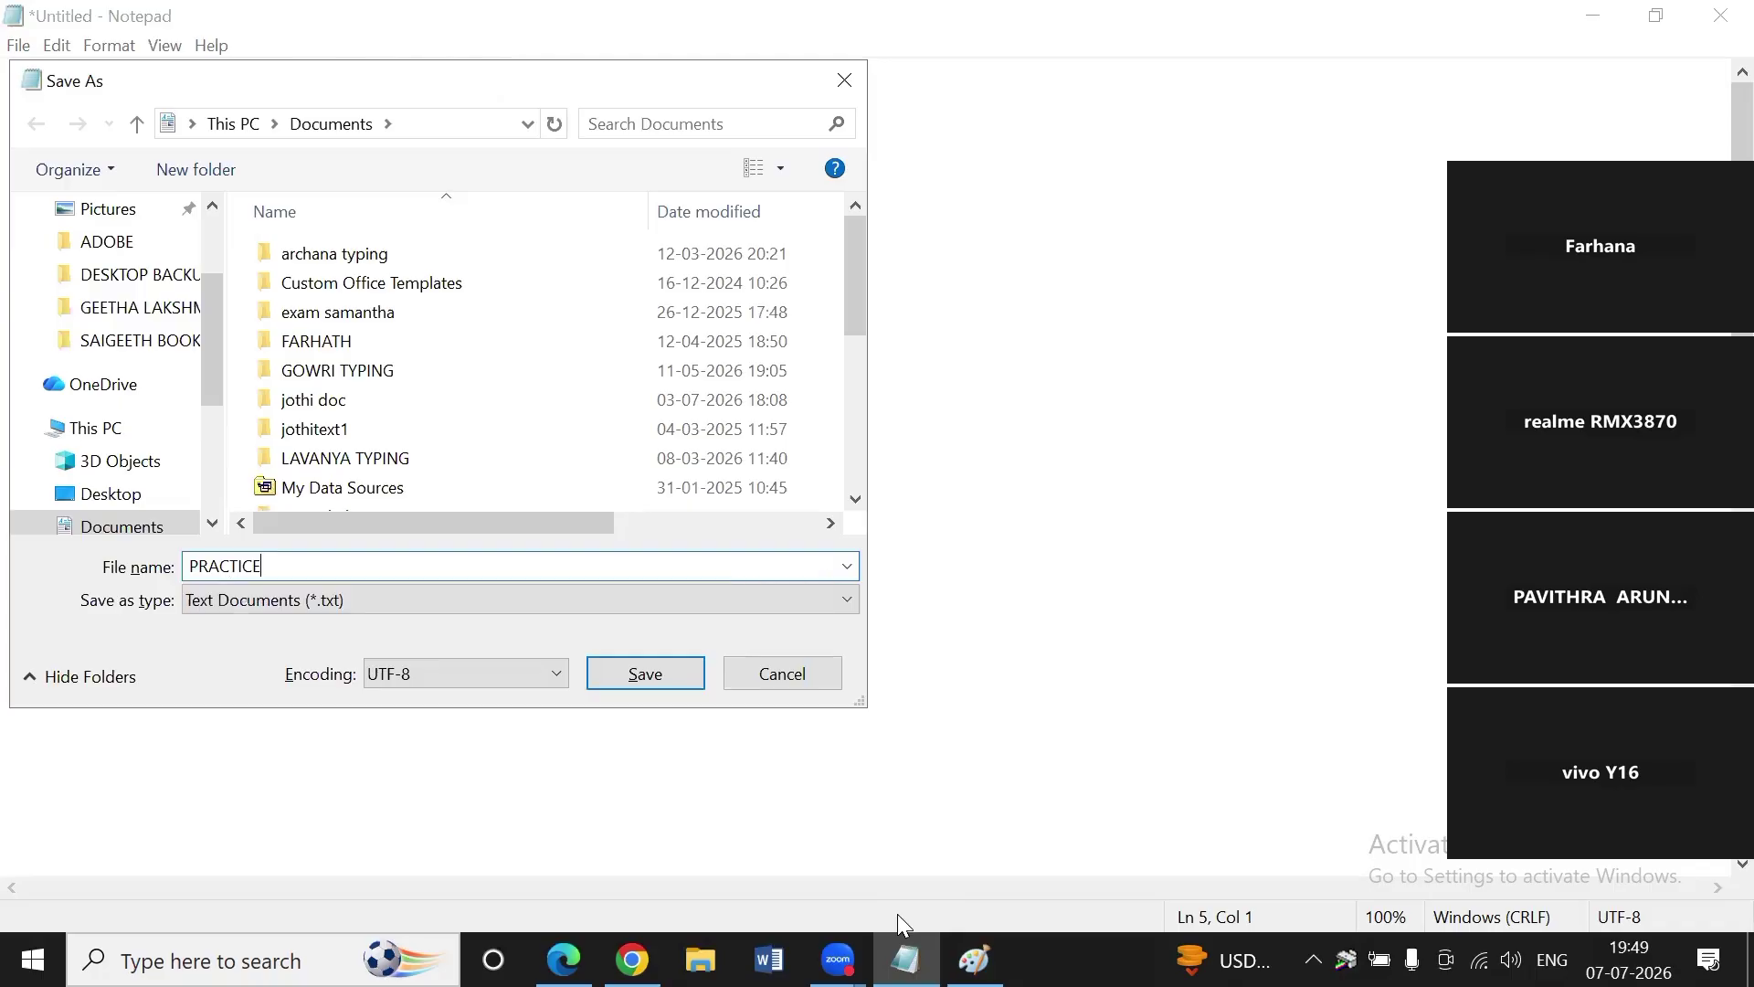
text(ONLINE 1)
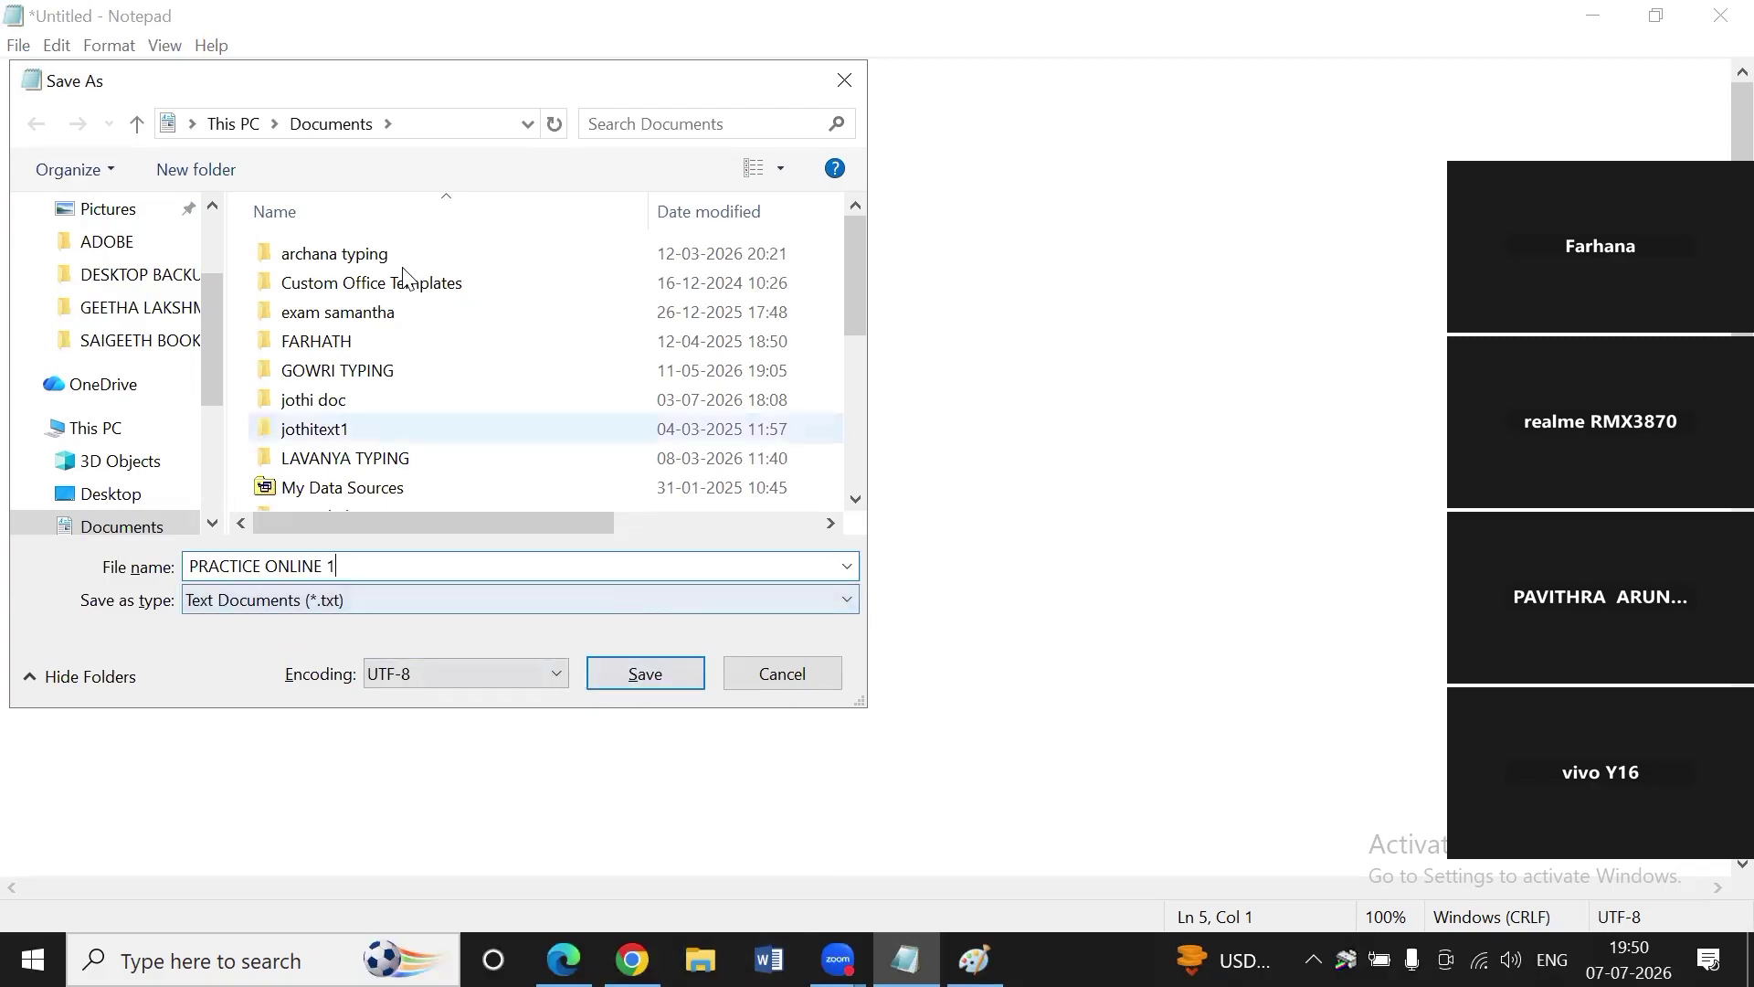
Browse into the nested subfolders under Pictures as the save location, and cancel the save.
click(331, 128)
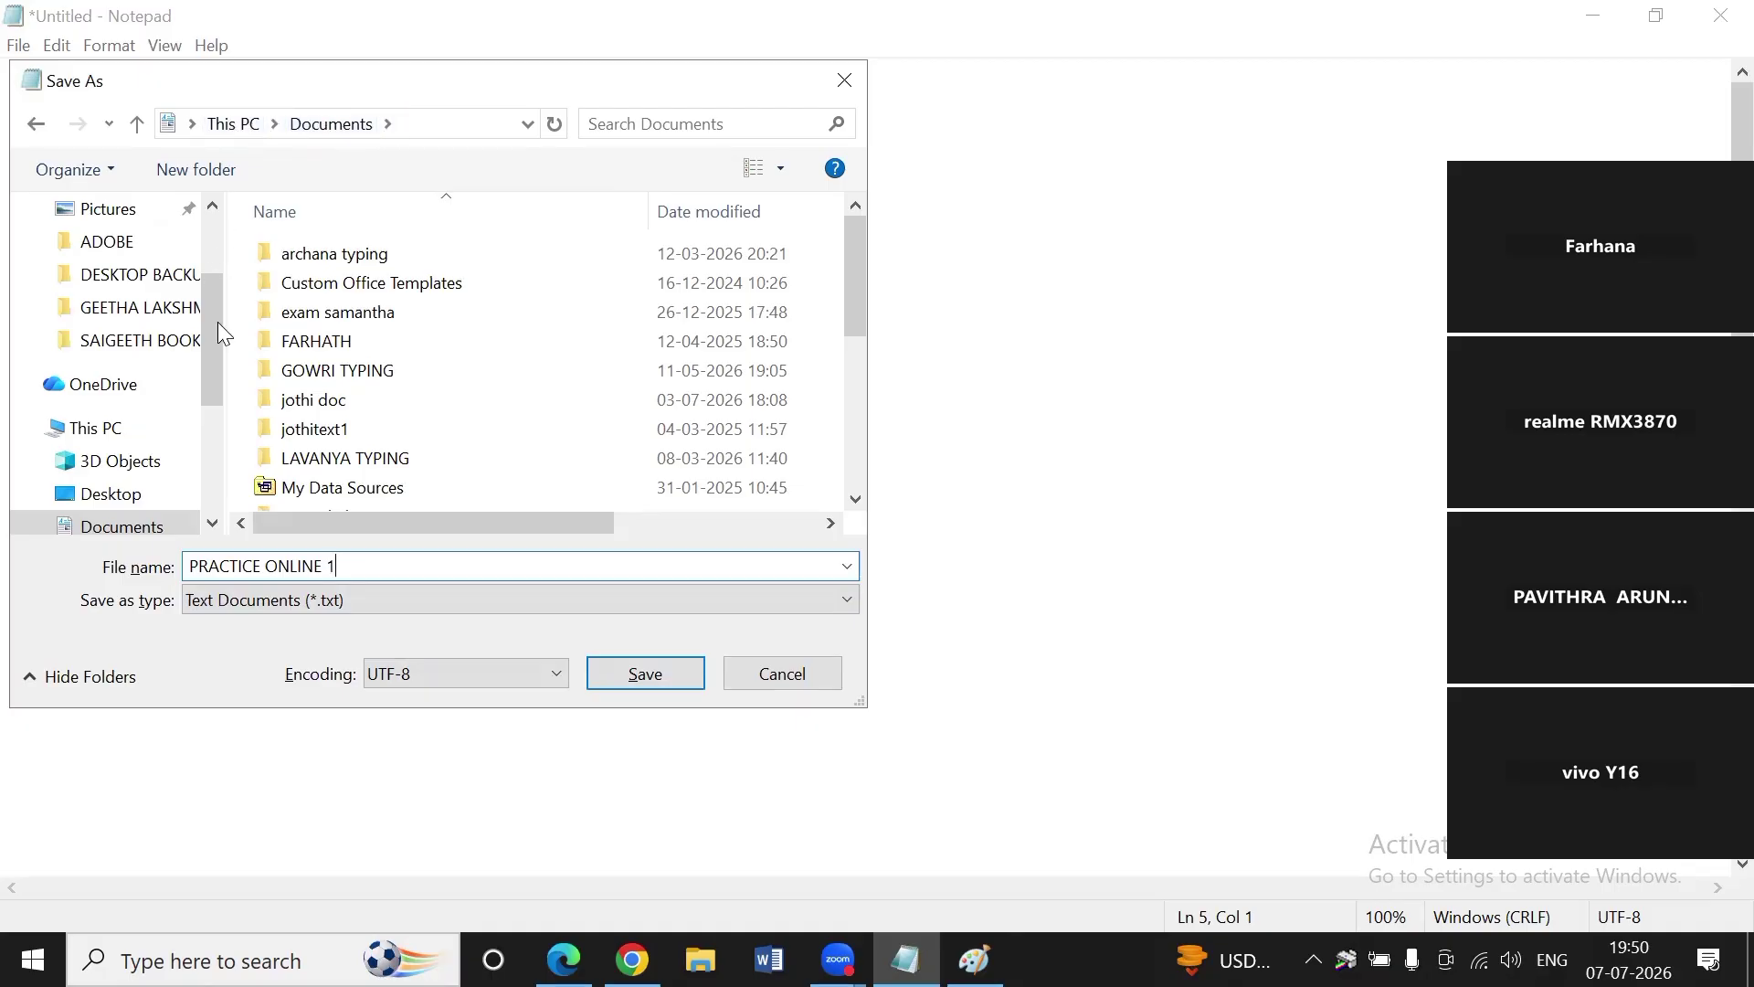
drag(217, 336, 213, 444)
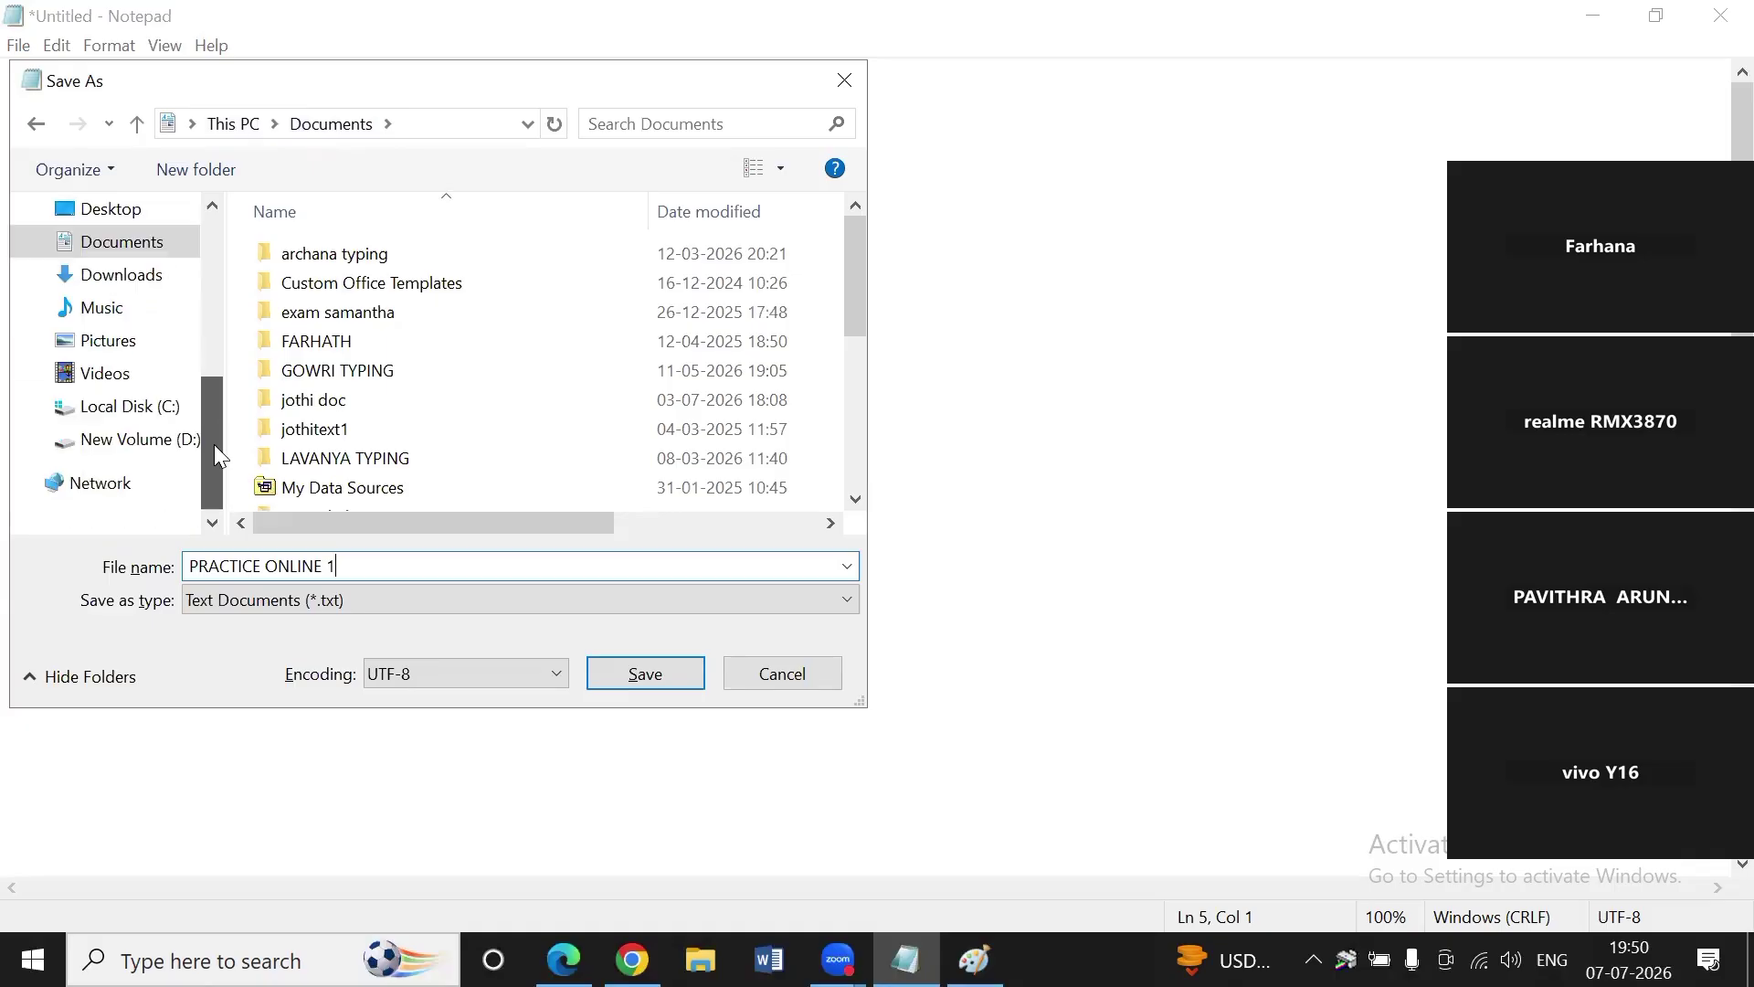
click(80, 343)
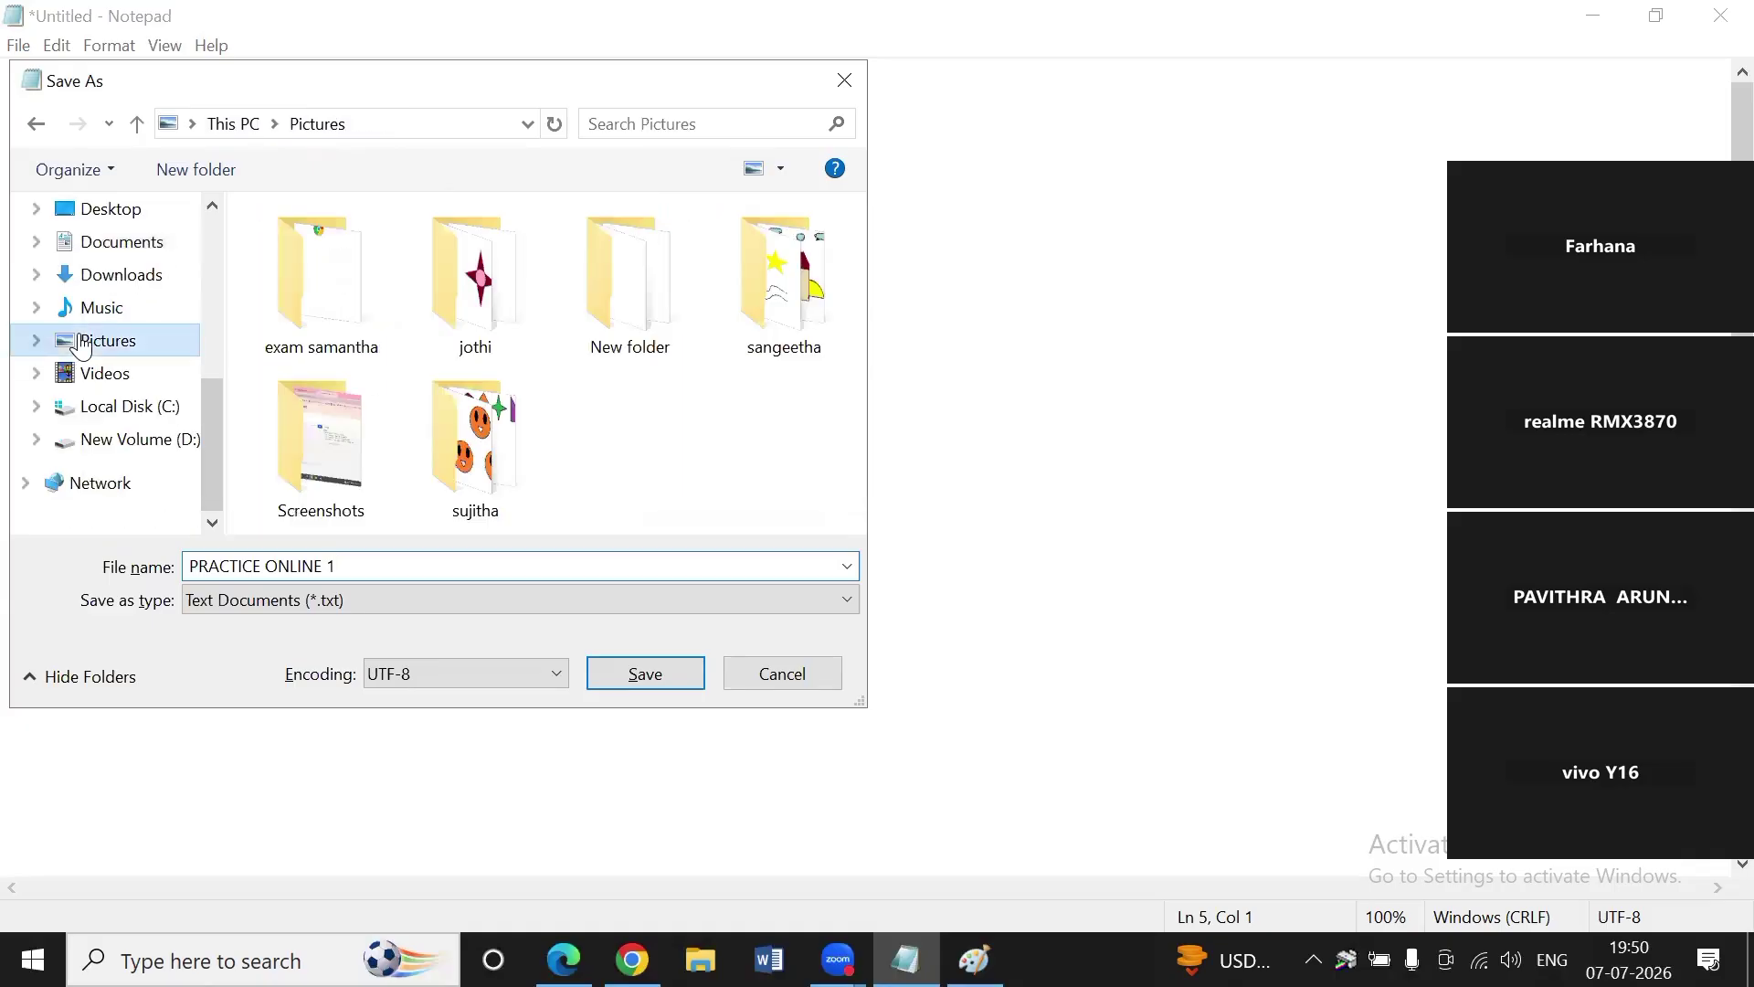
double_click(523, 279)
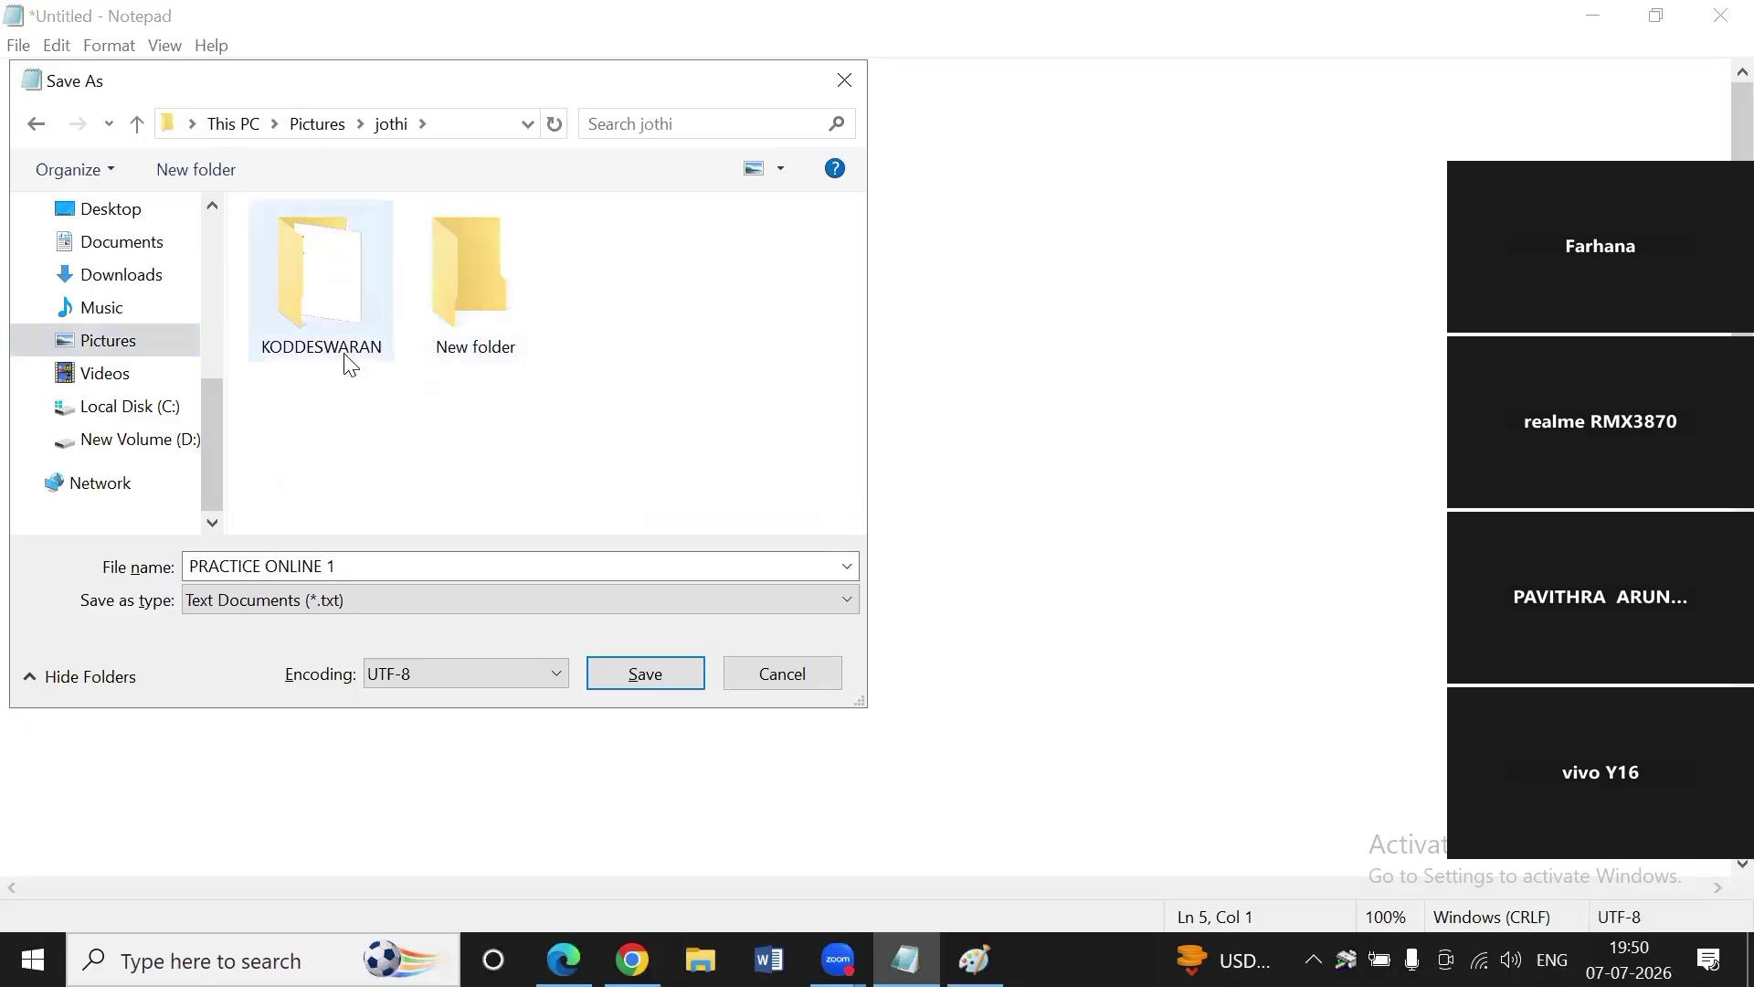
double_click(315, 267)
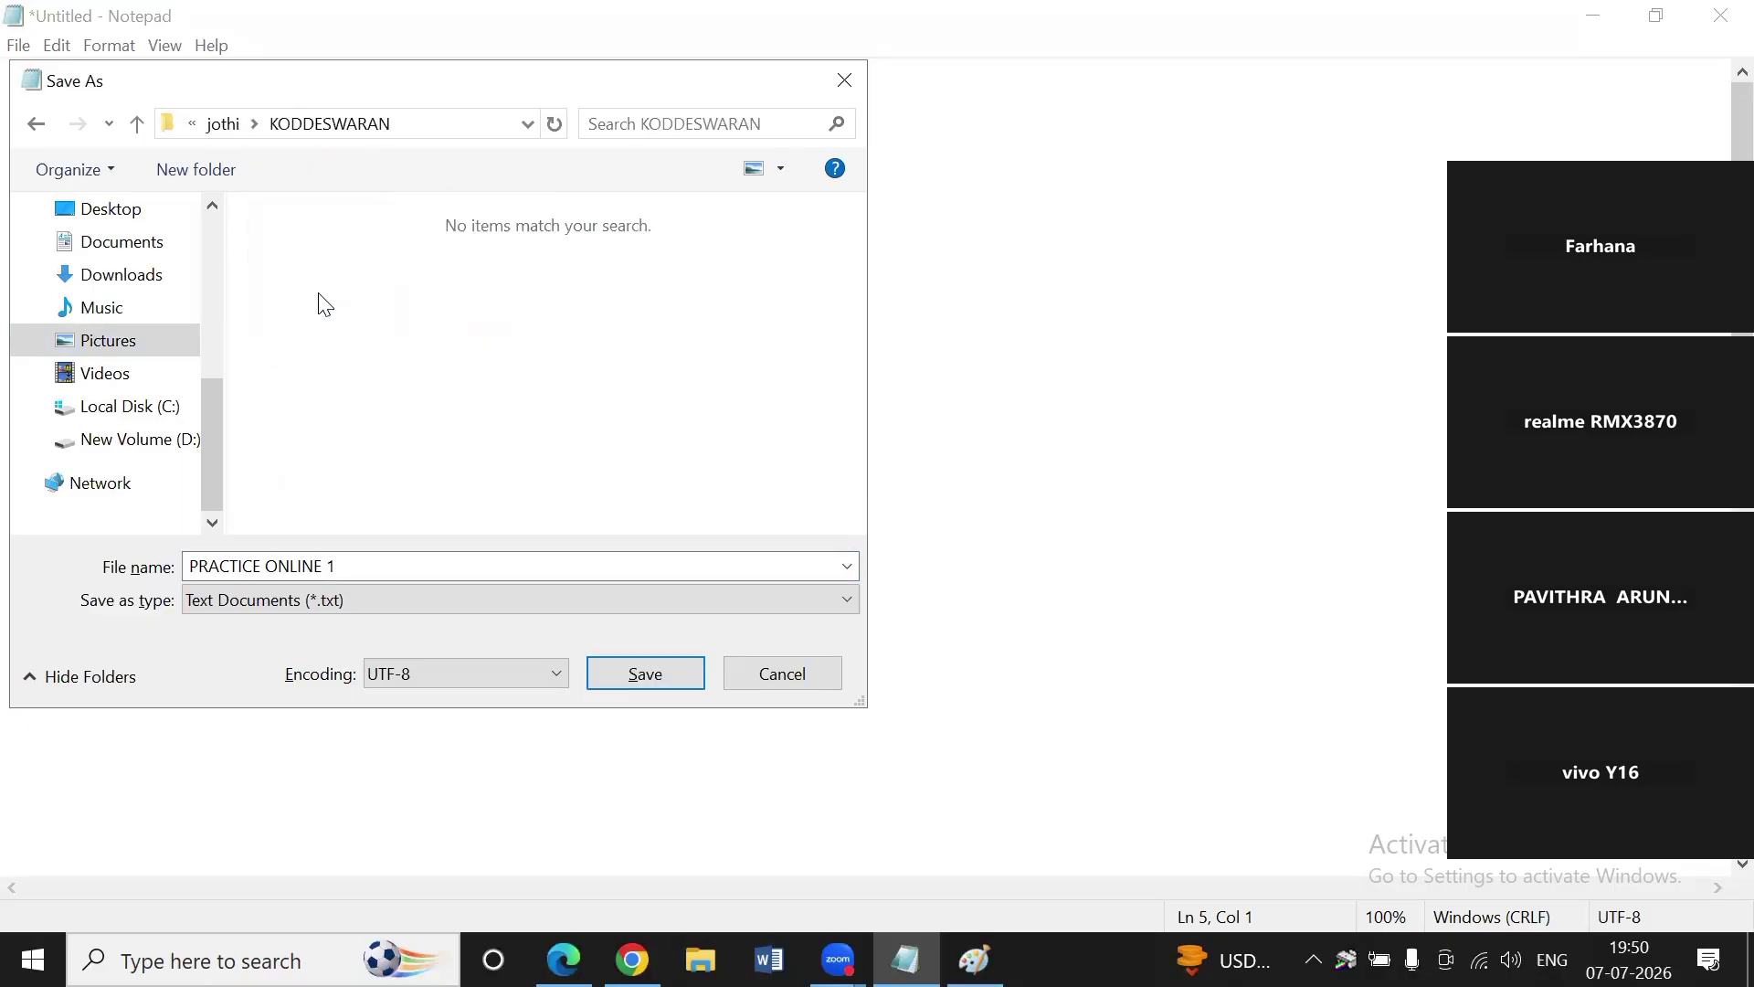
click(827, 675)
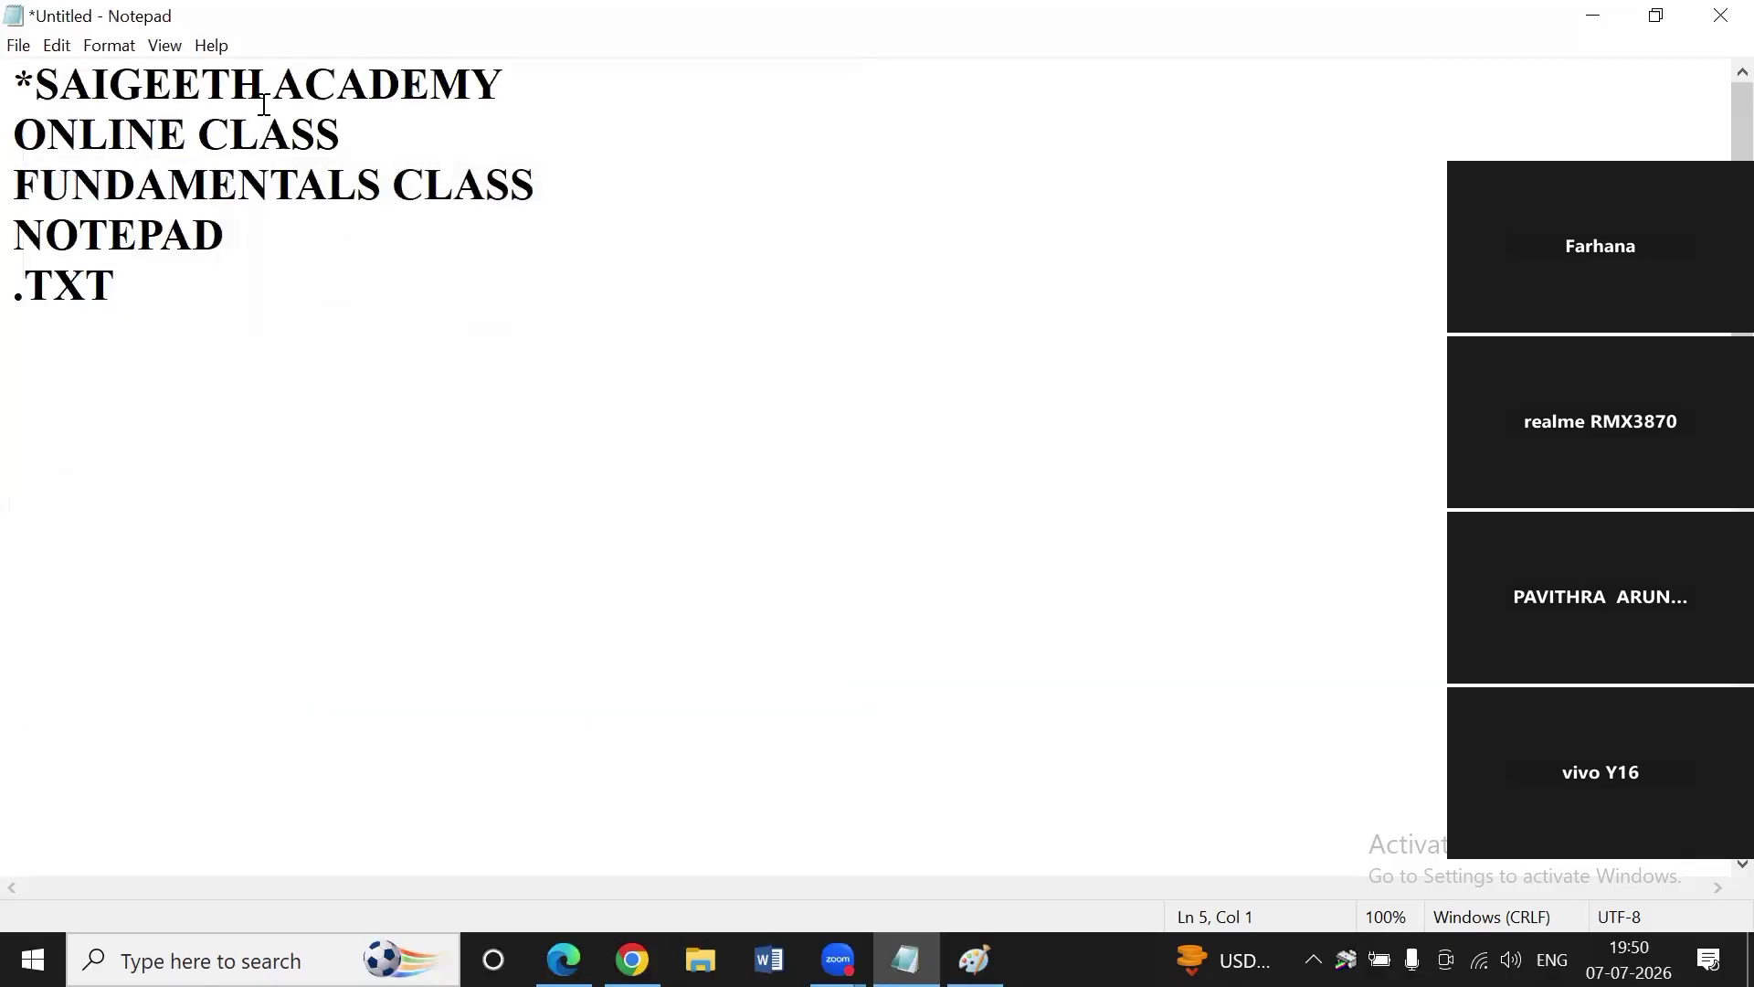
Save the document as a text file named HH in the New folder inside Pictures.
click(20, 47)
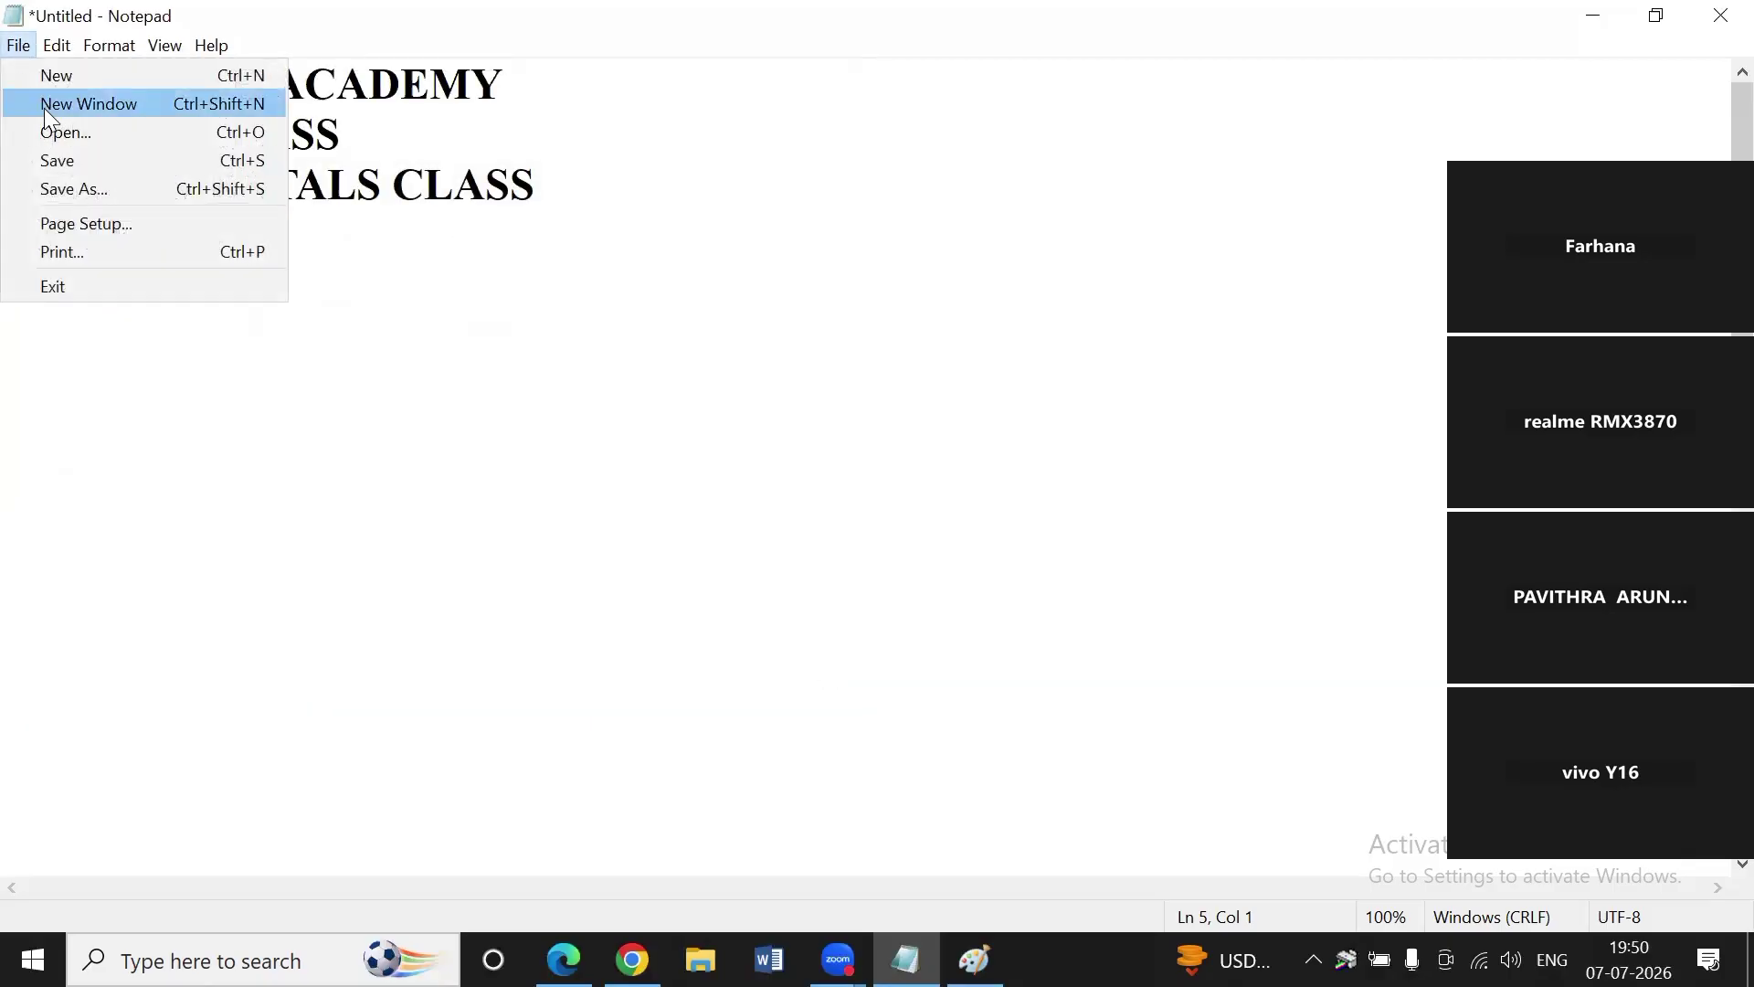
click(86, 193)
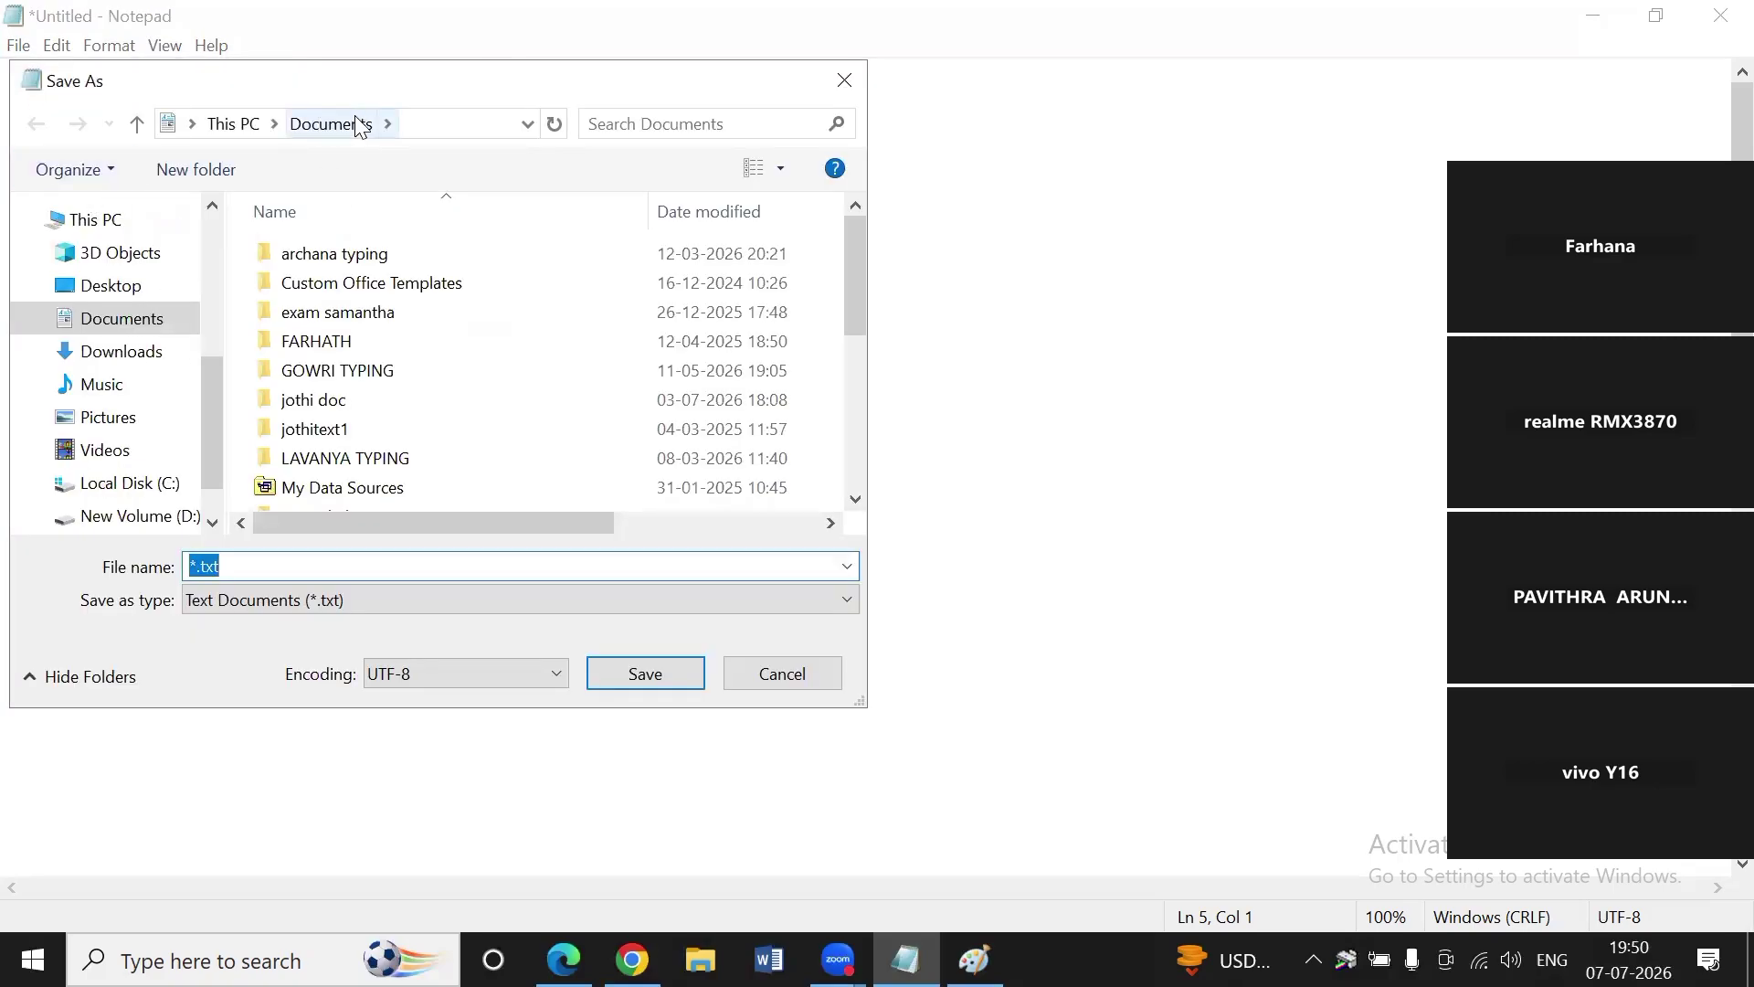
click(117, 426)
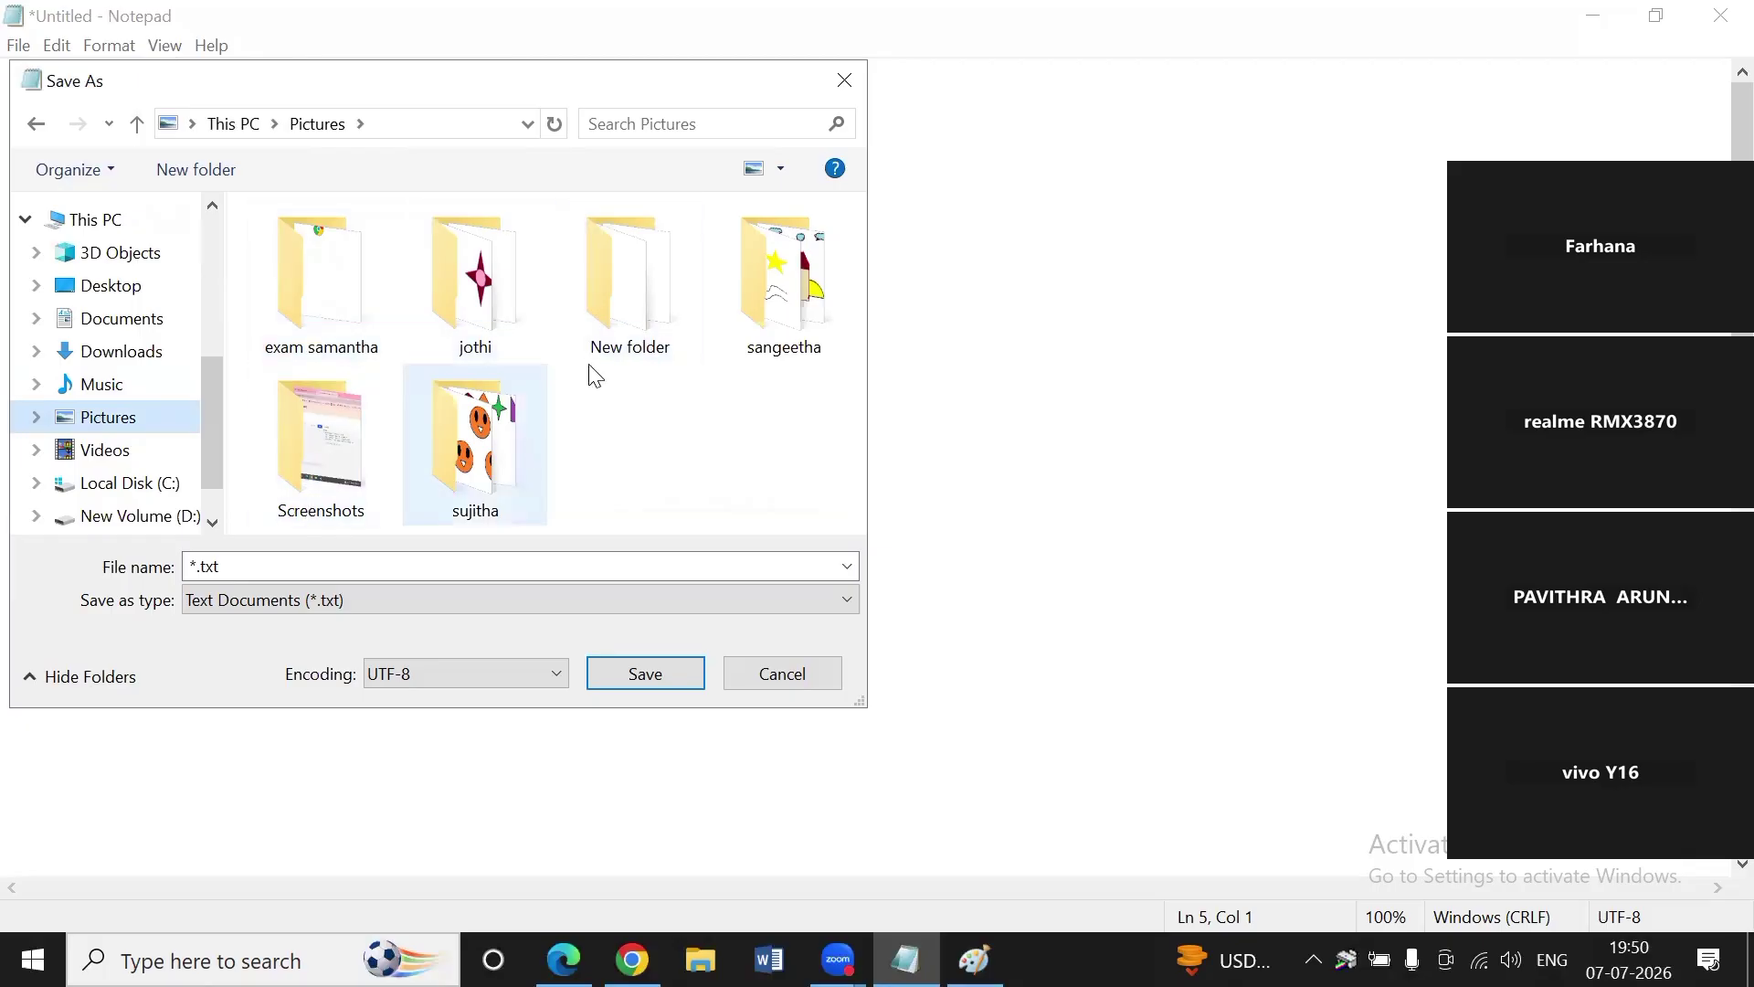
double_click(617, 316)
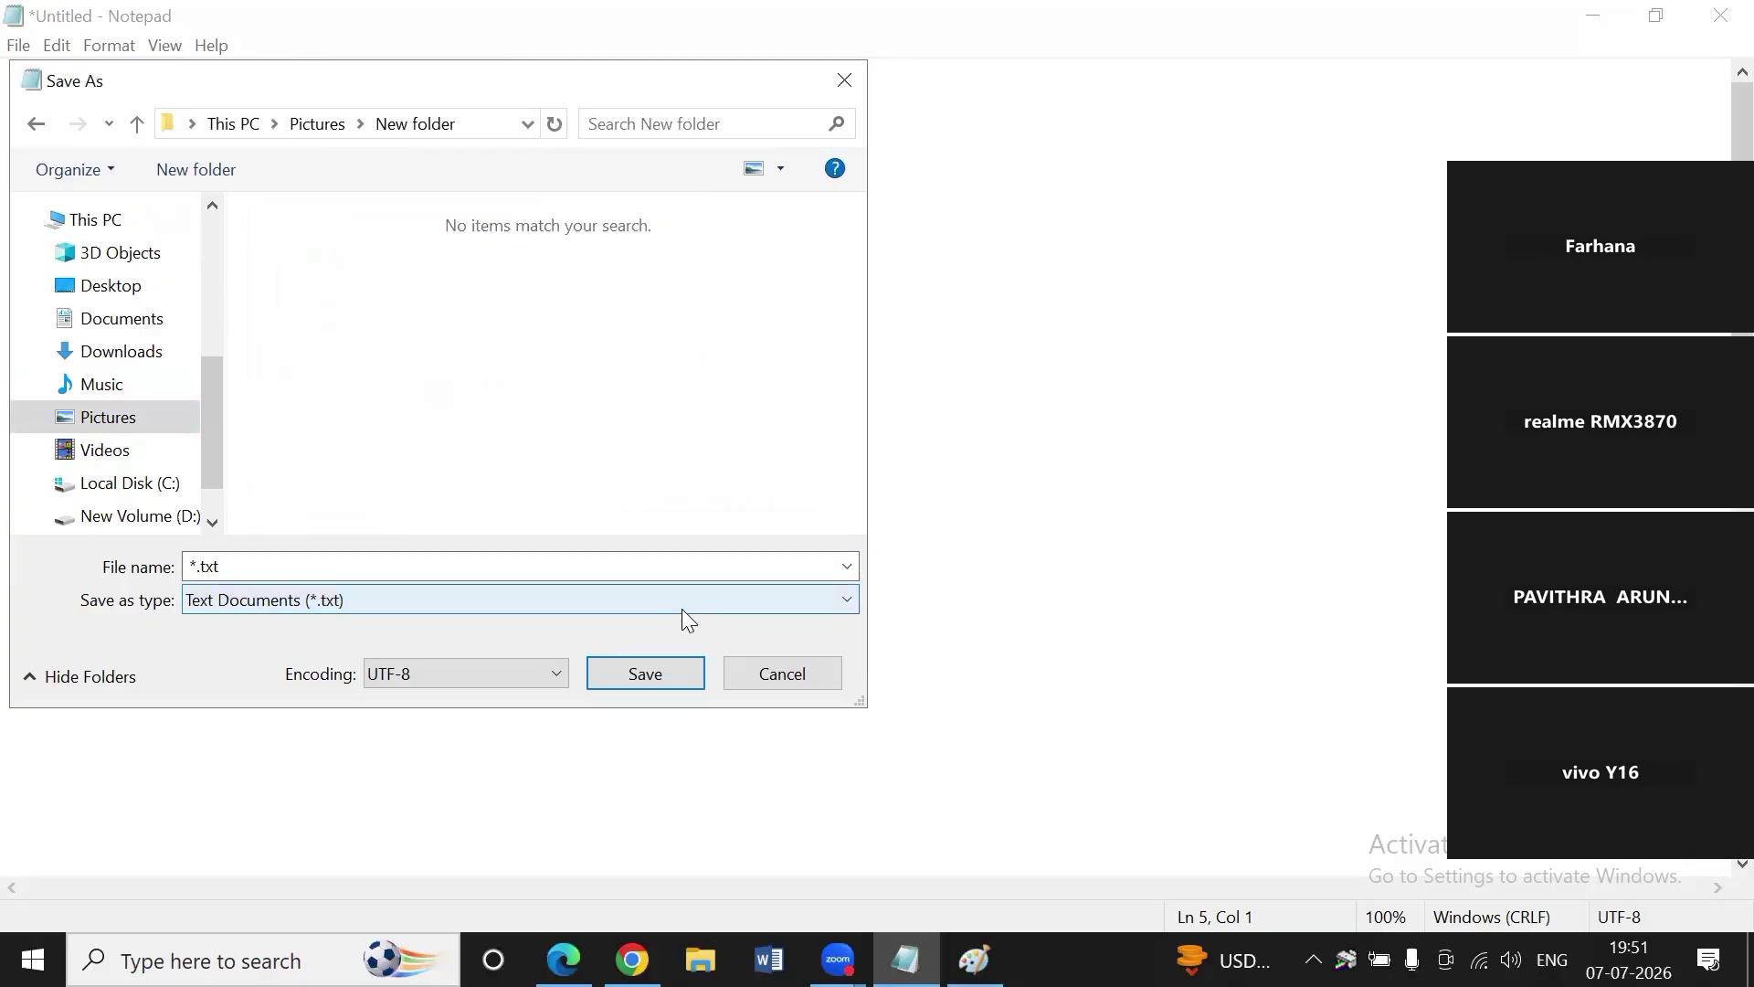
click(671, 676)
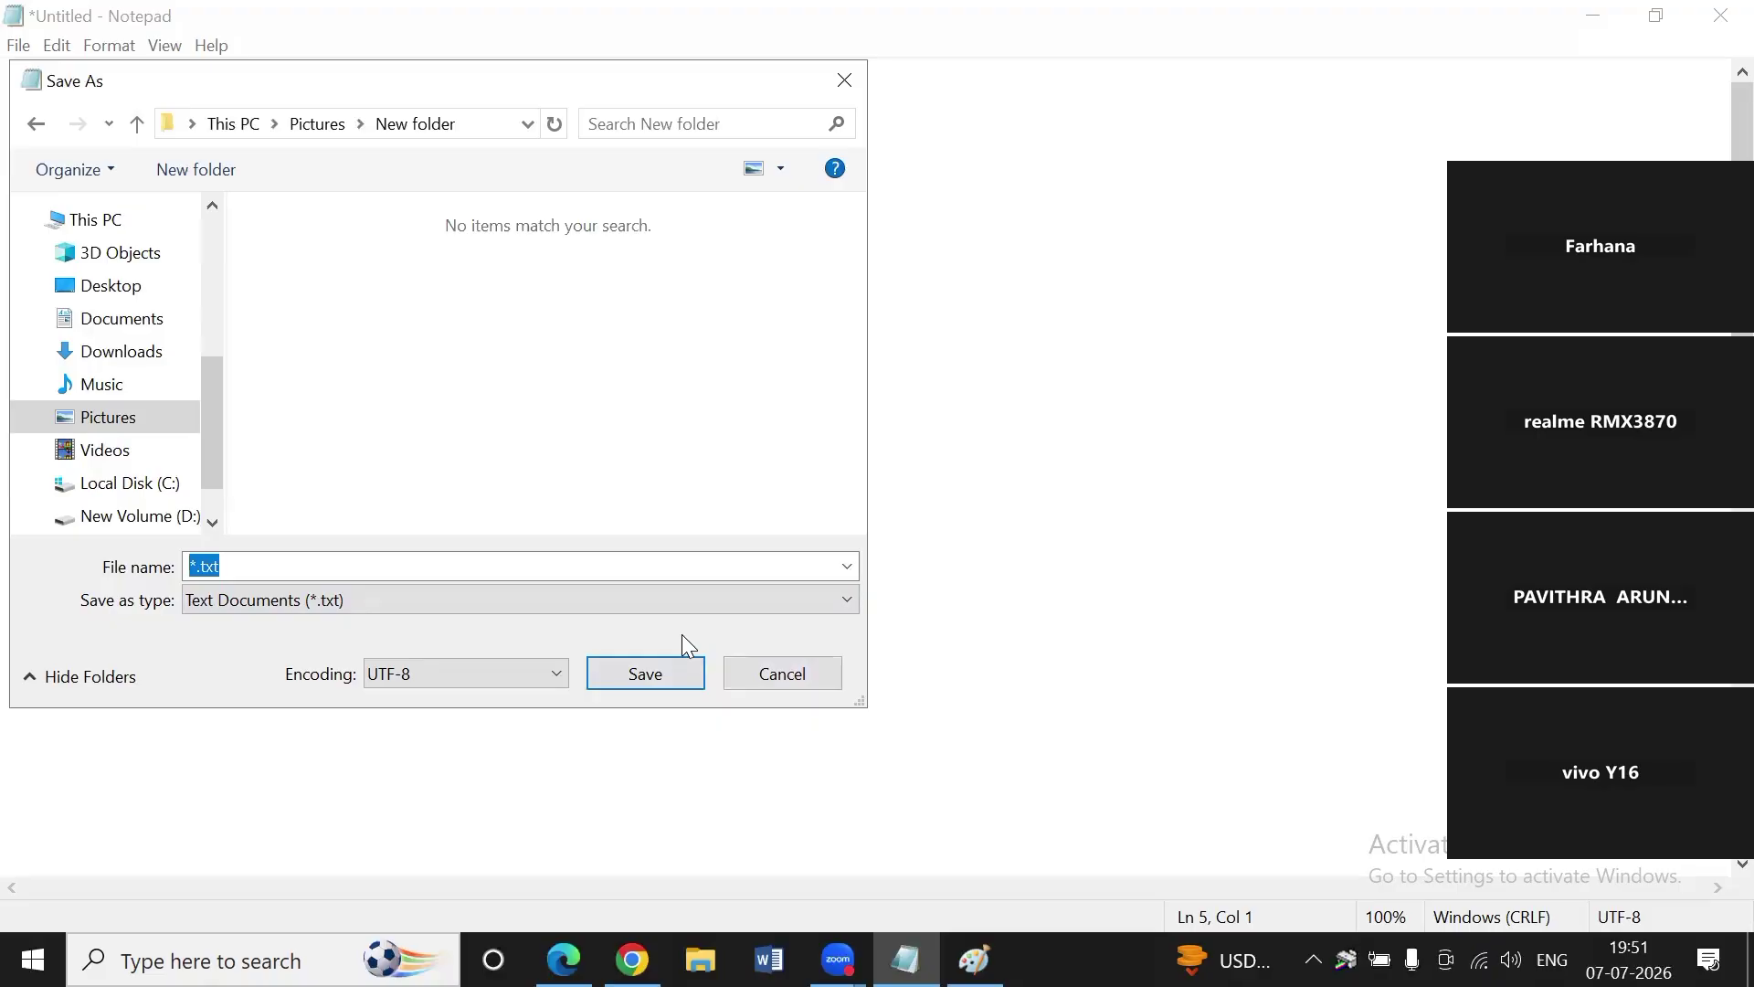
key(BackSpace)
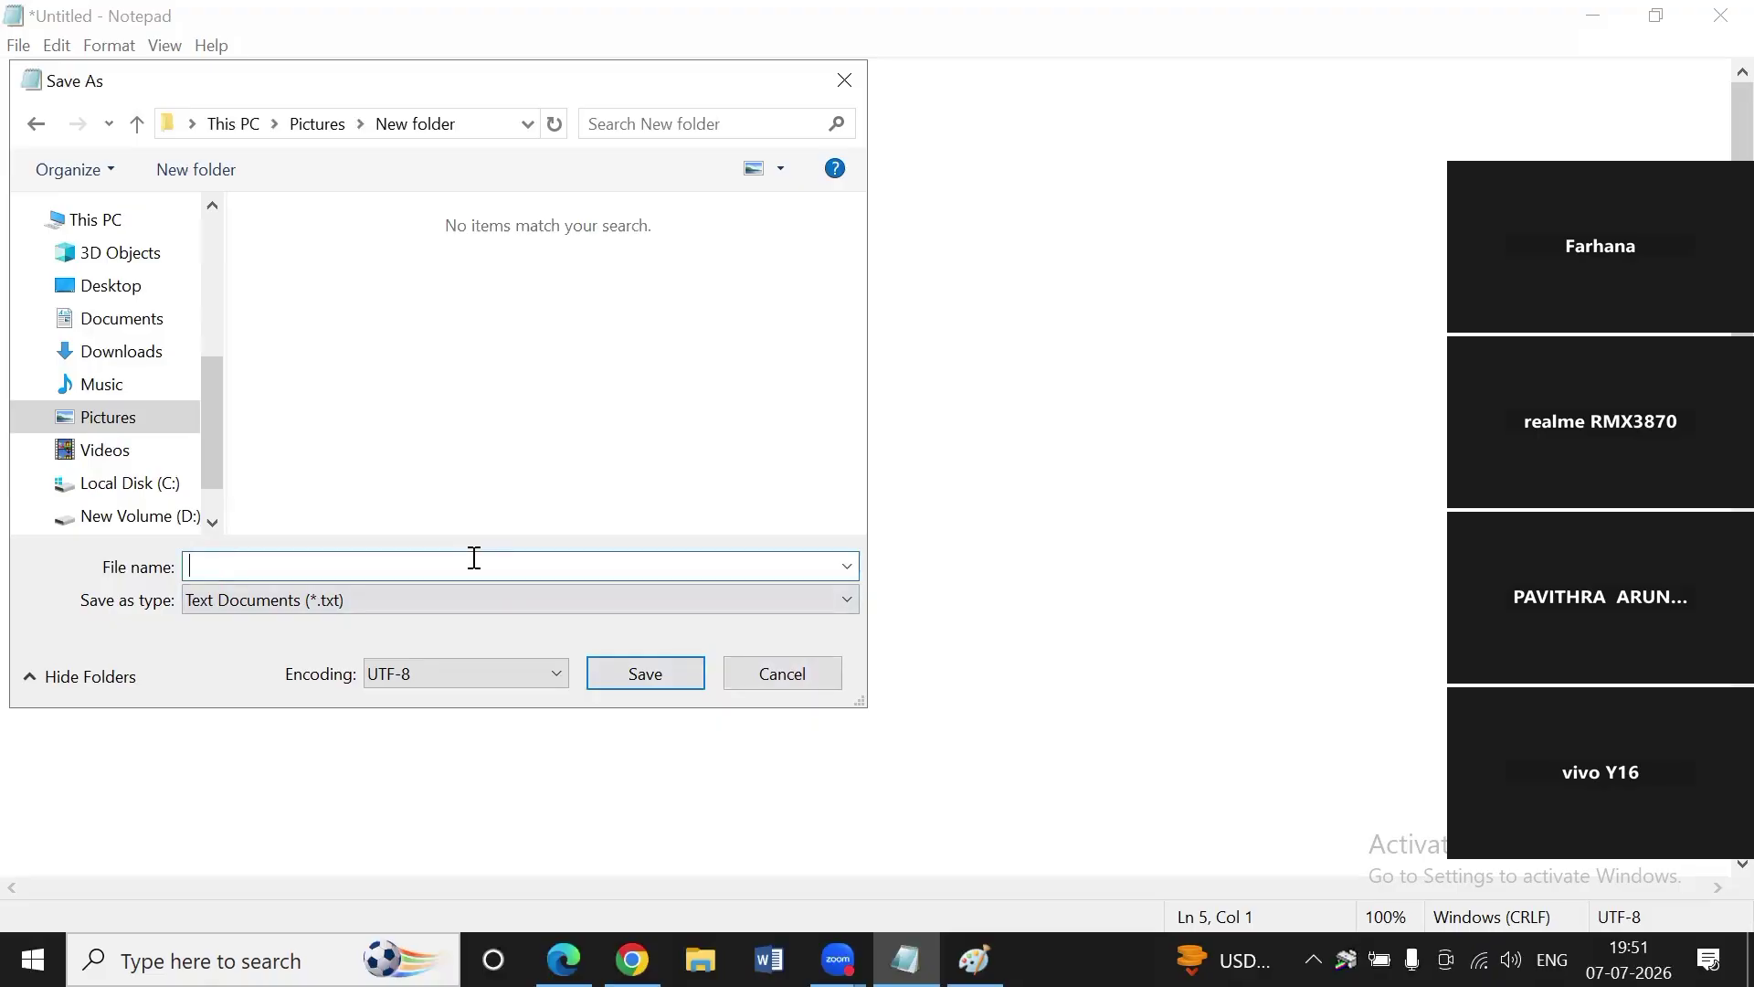
text(HH)
click(630, 672)
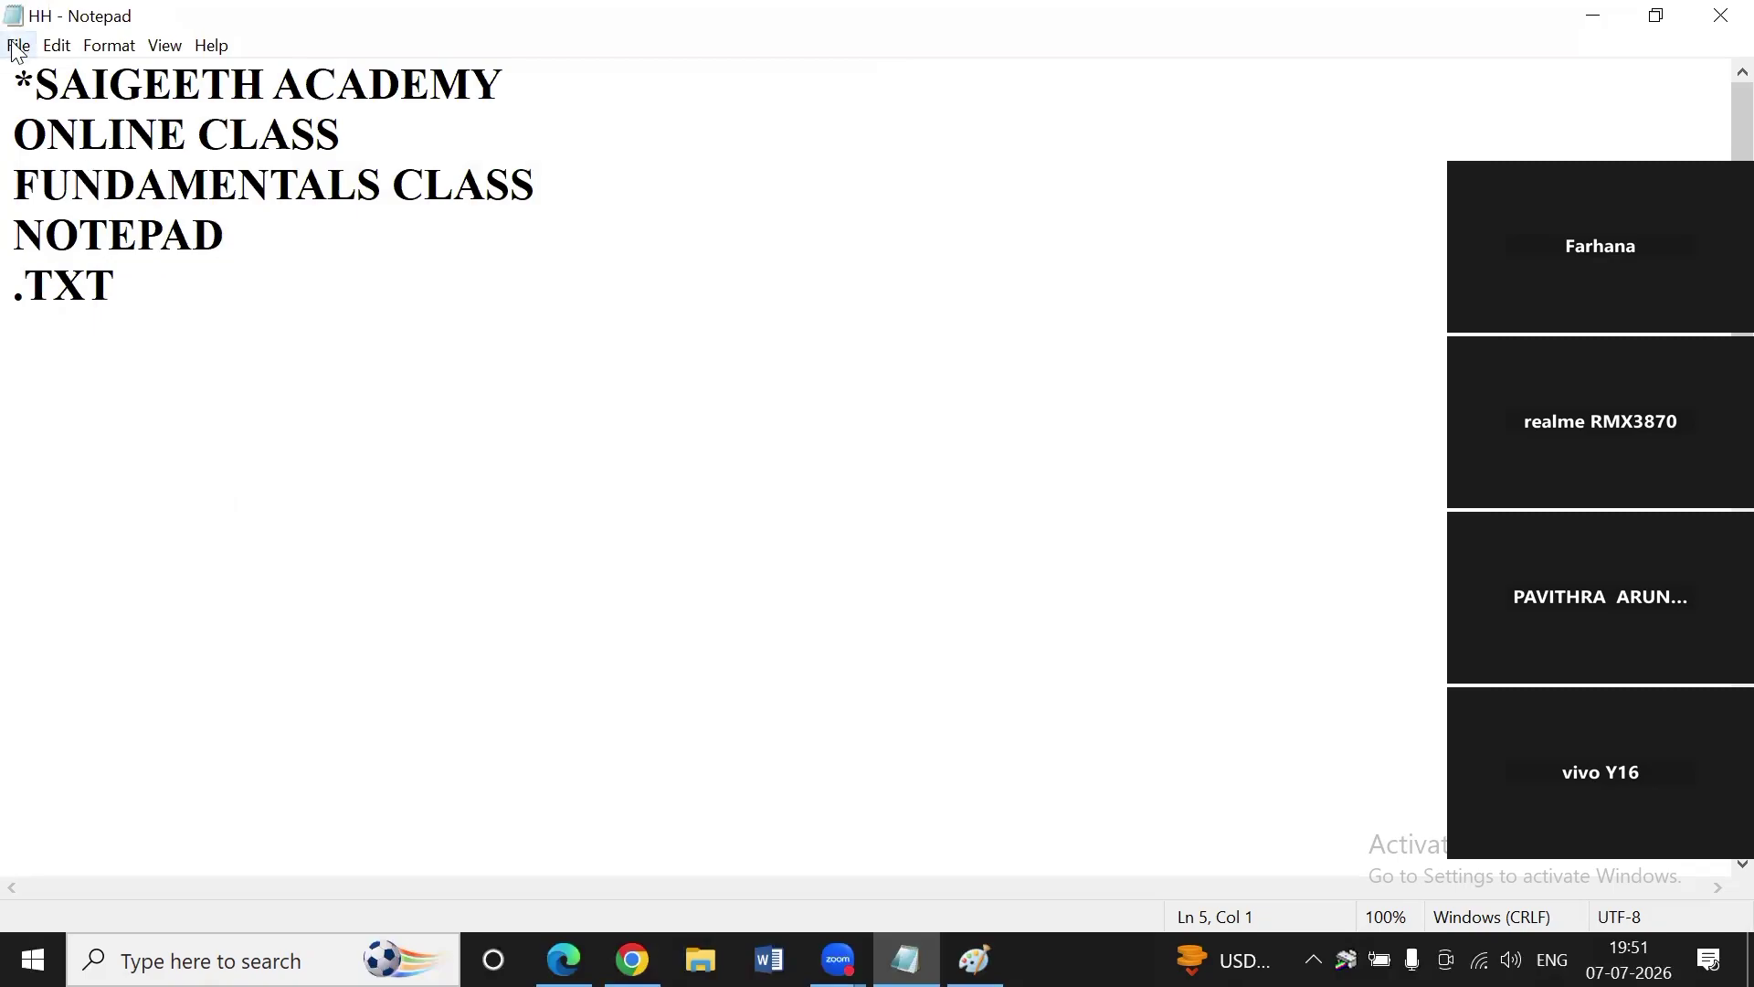
Look over the editing commands, open the font settings for the document, and accept Times New Roman, Bold, size 24.
click(58, 45)
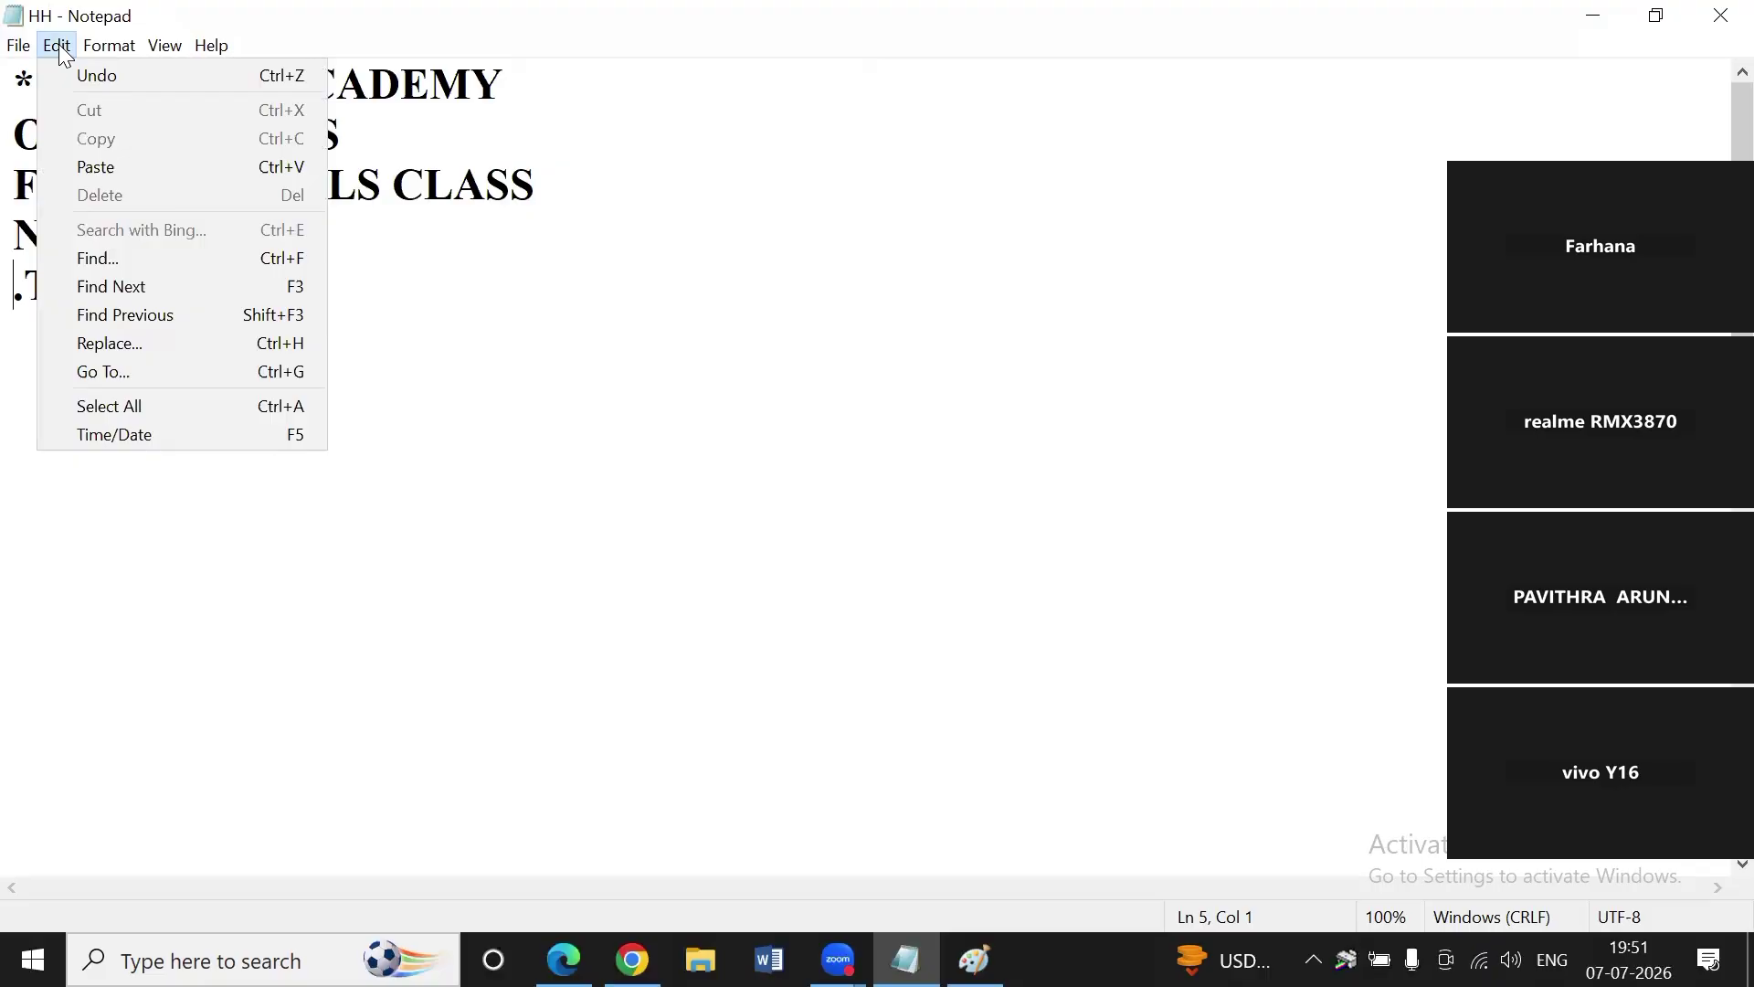
click(617, 270)
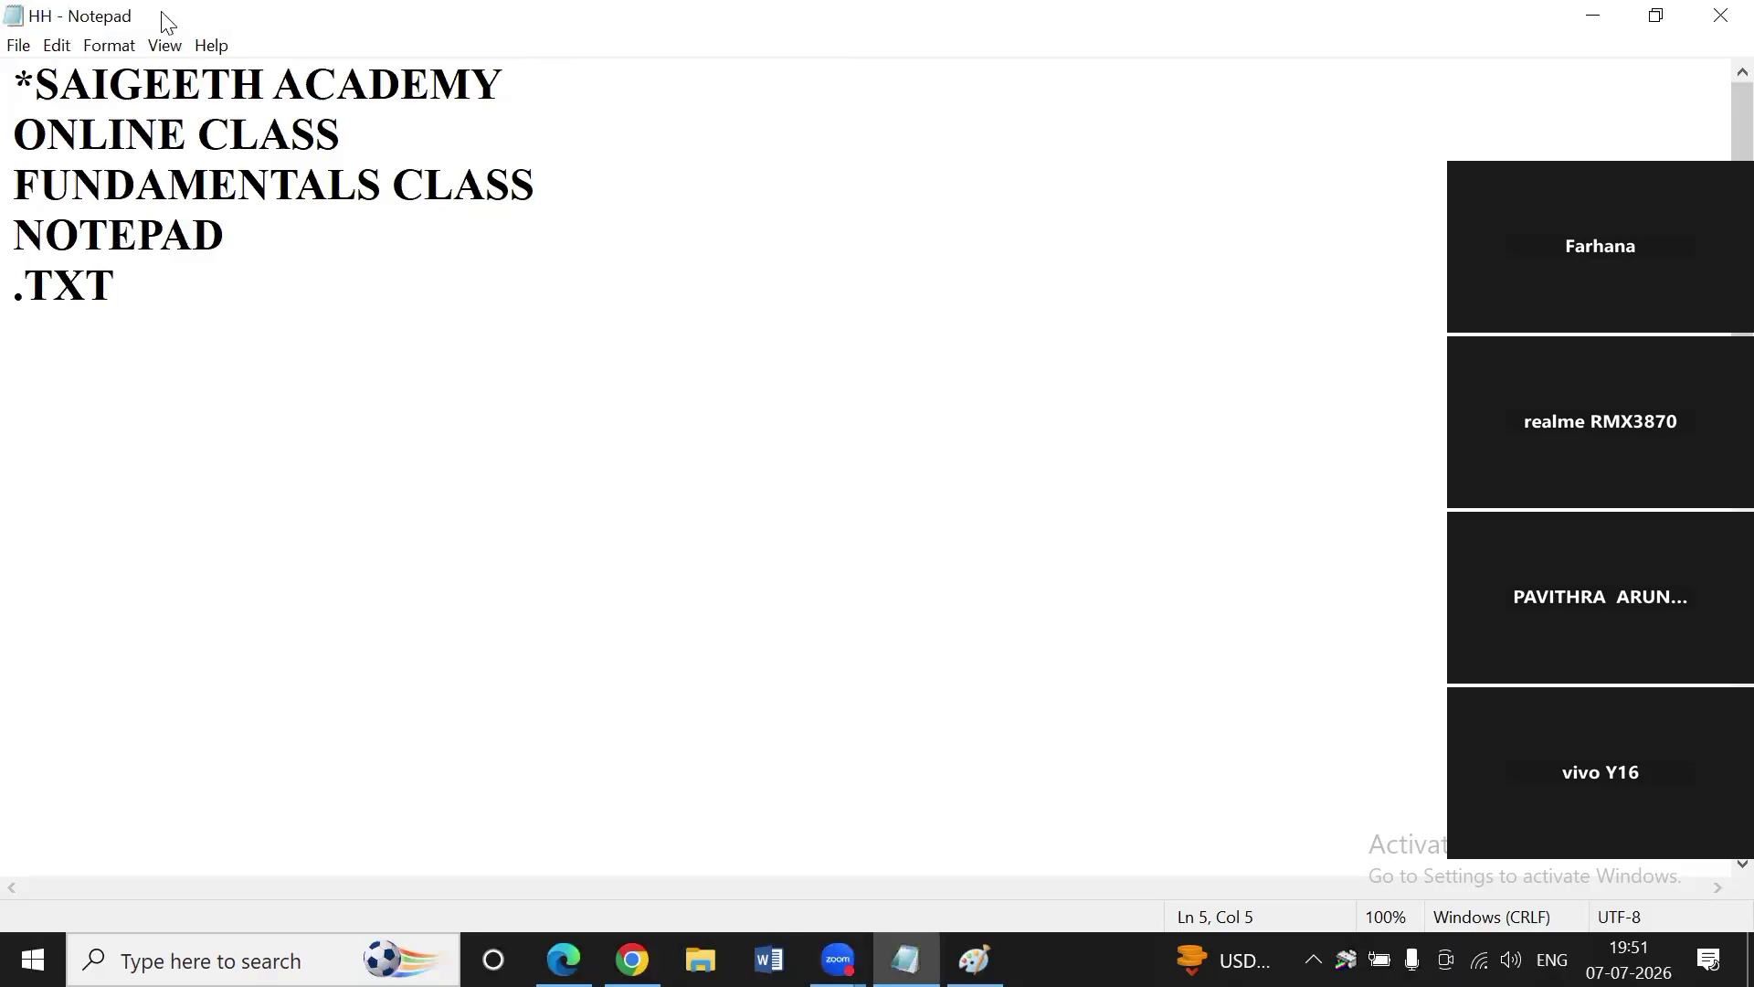
click(109, 55)
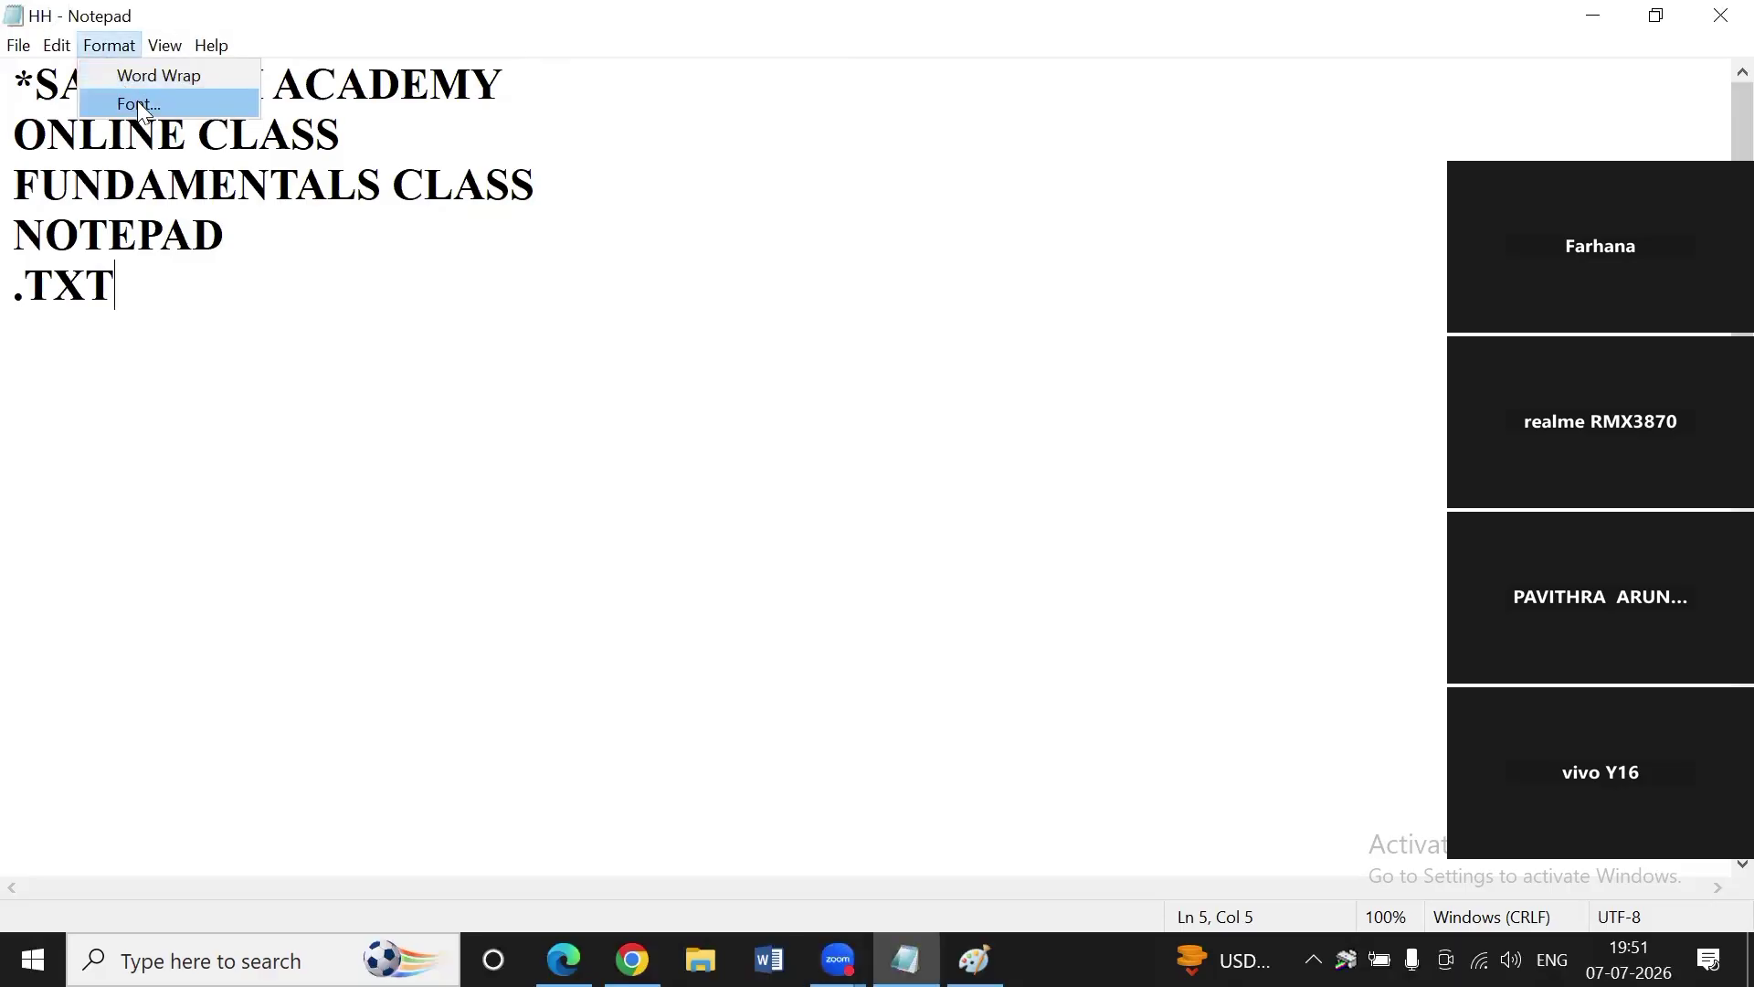
click(141, 107)
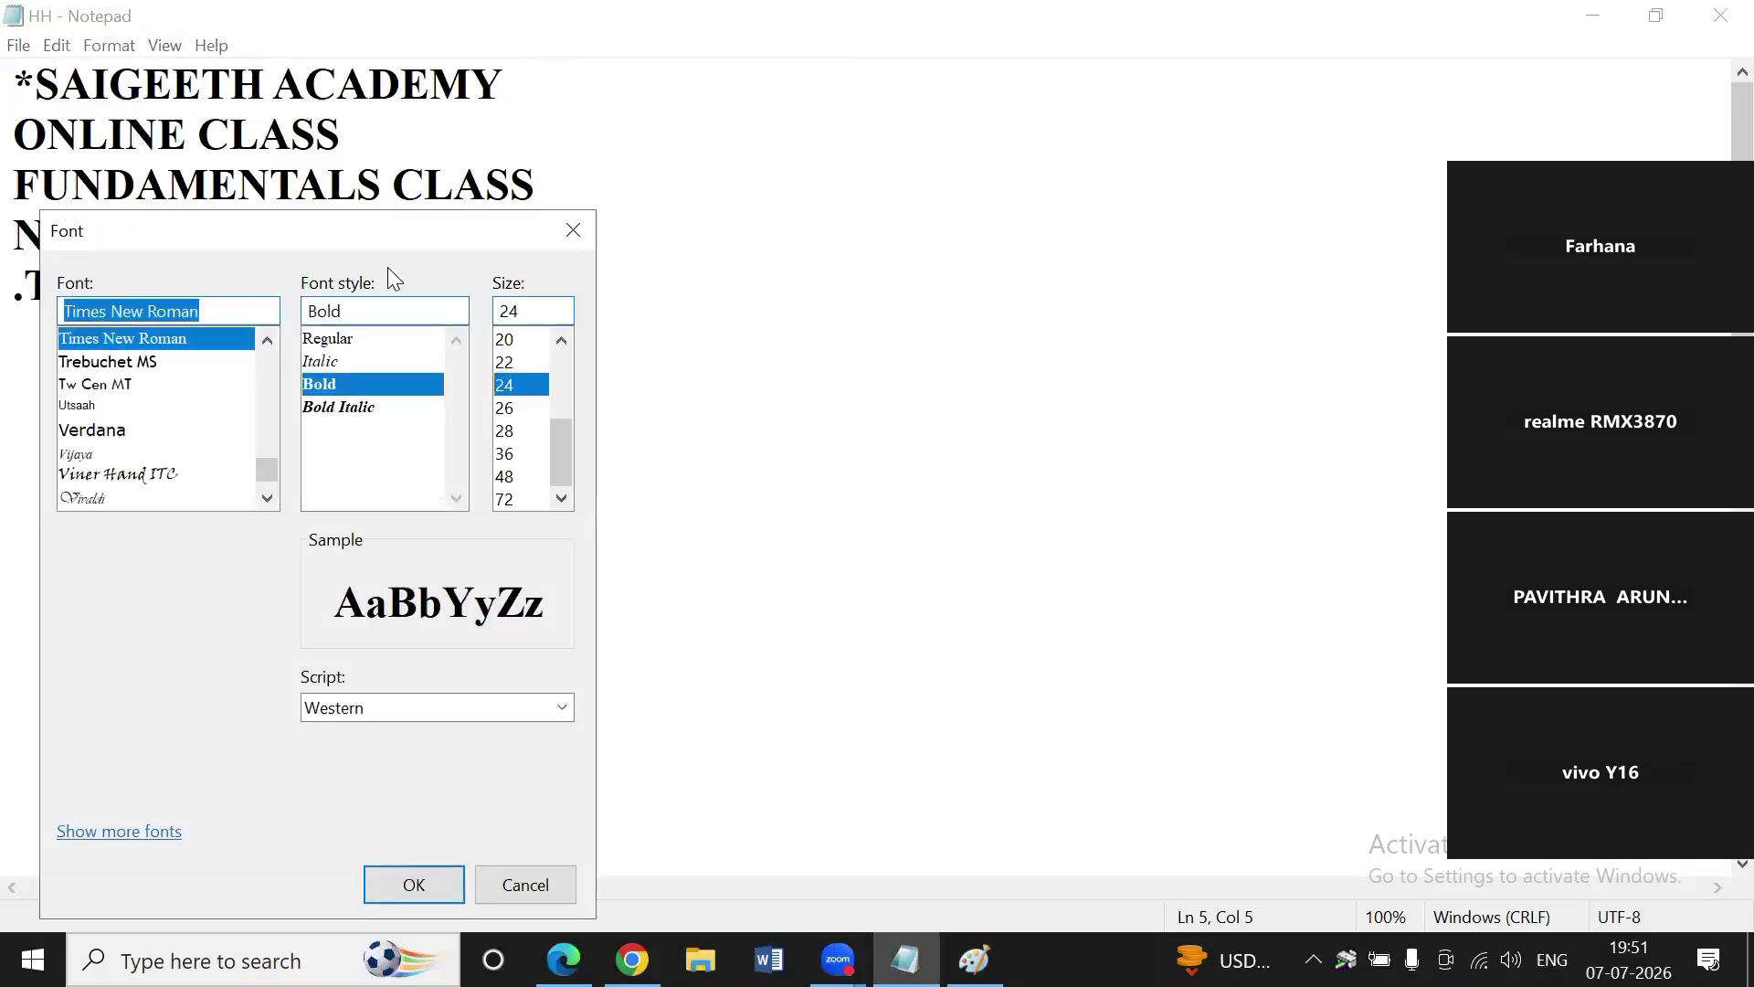
click(422, 881)
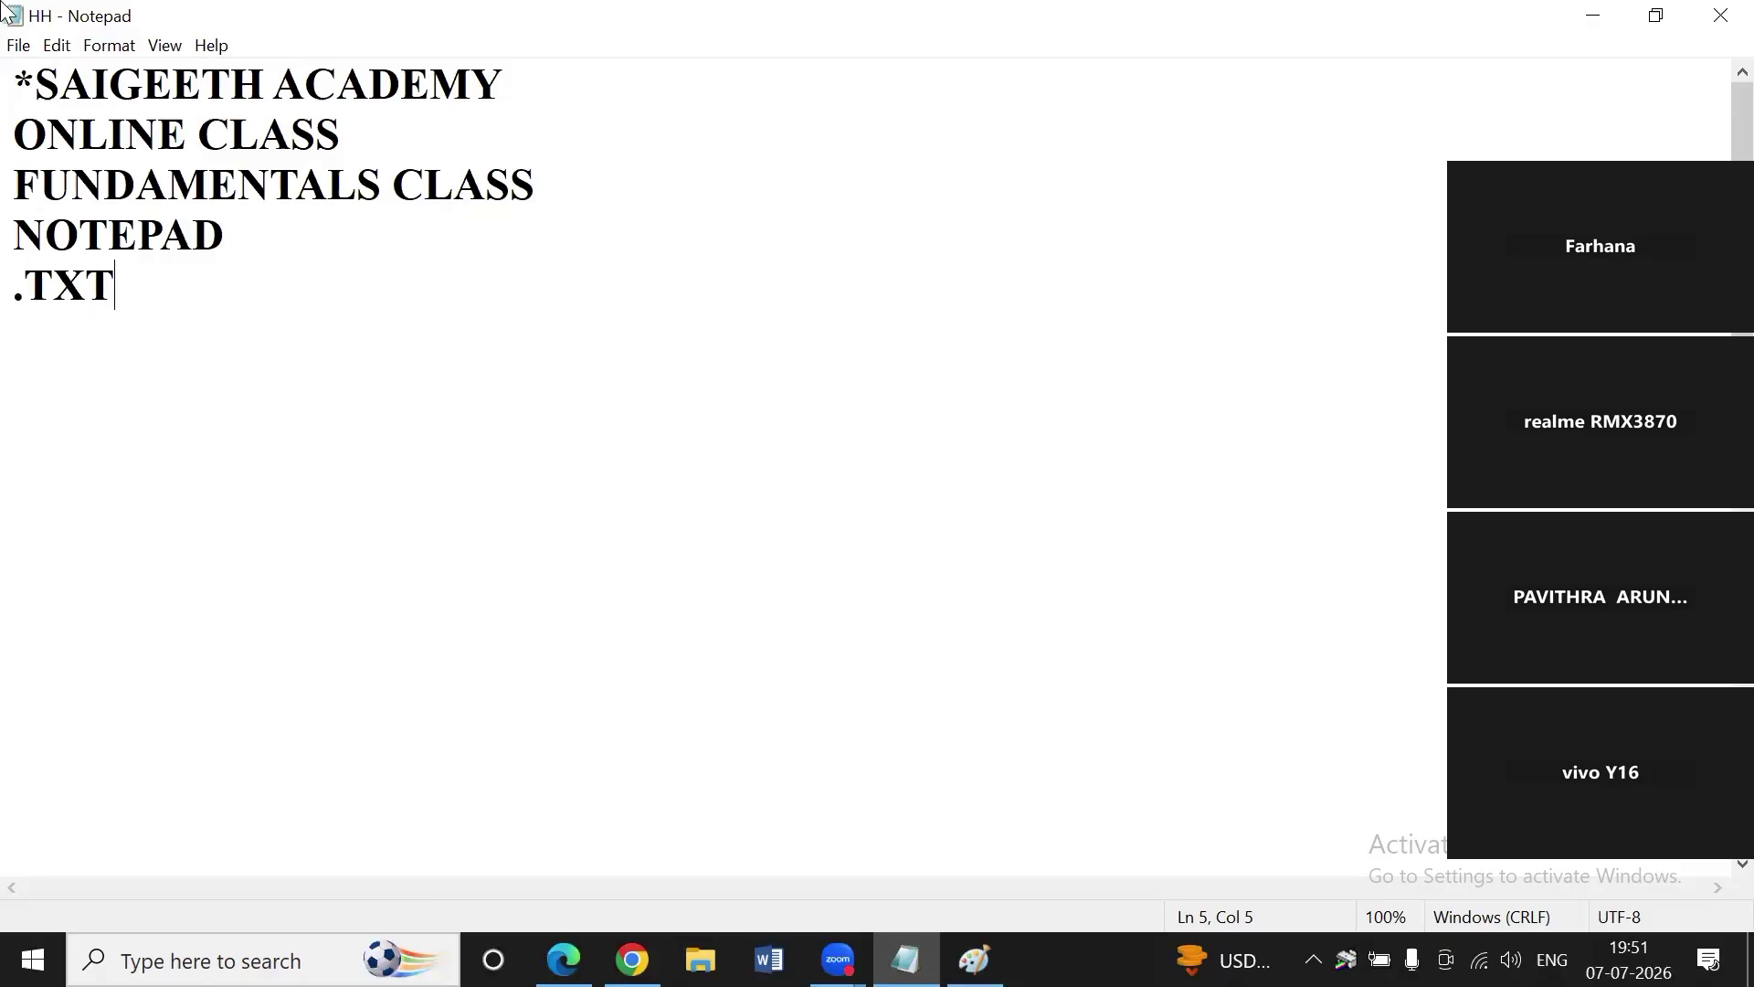
click(56, 46)
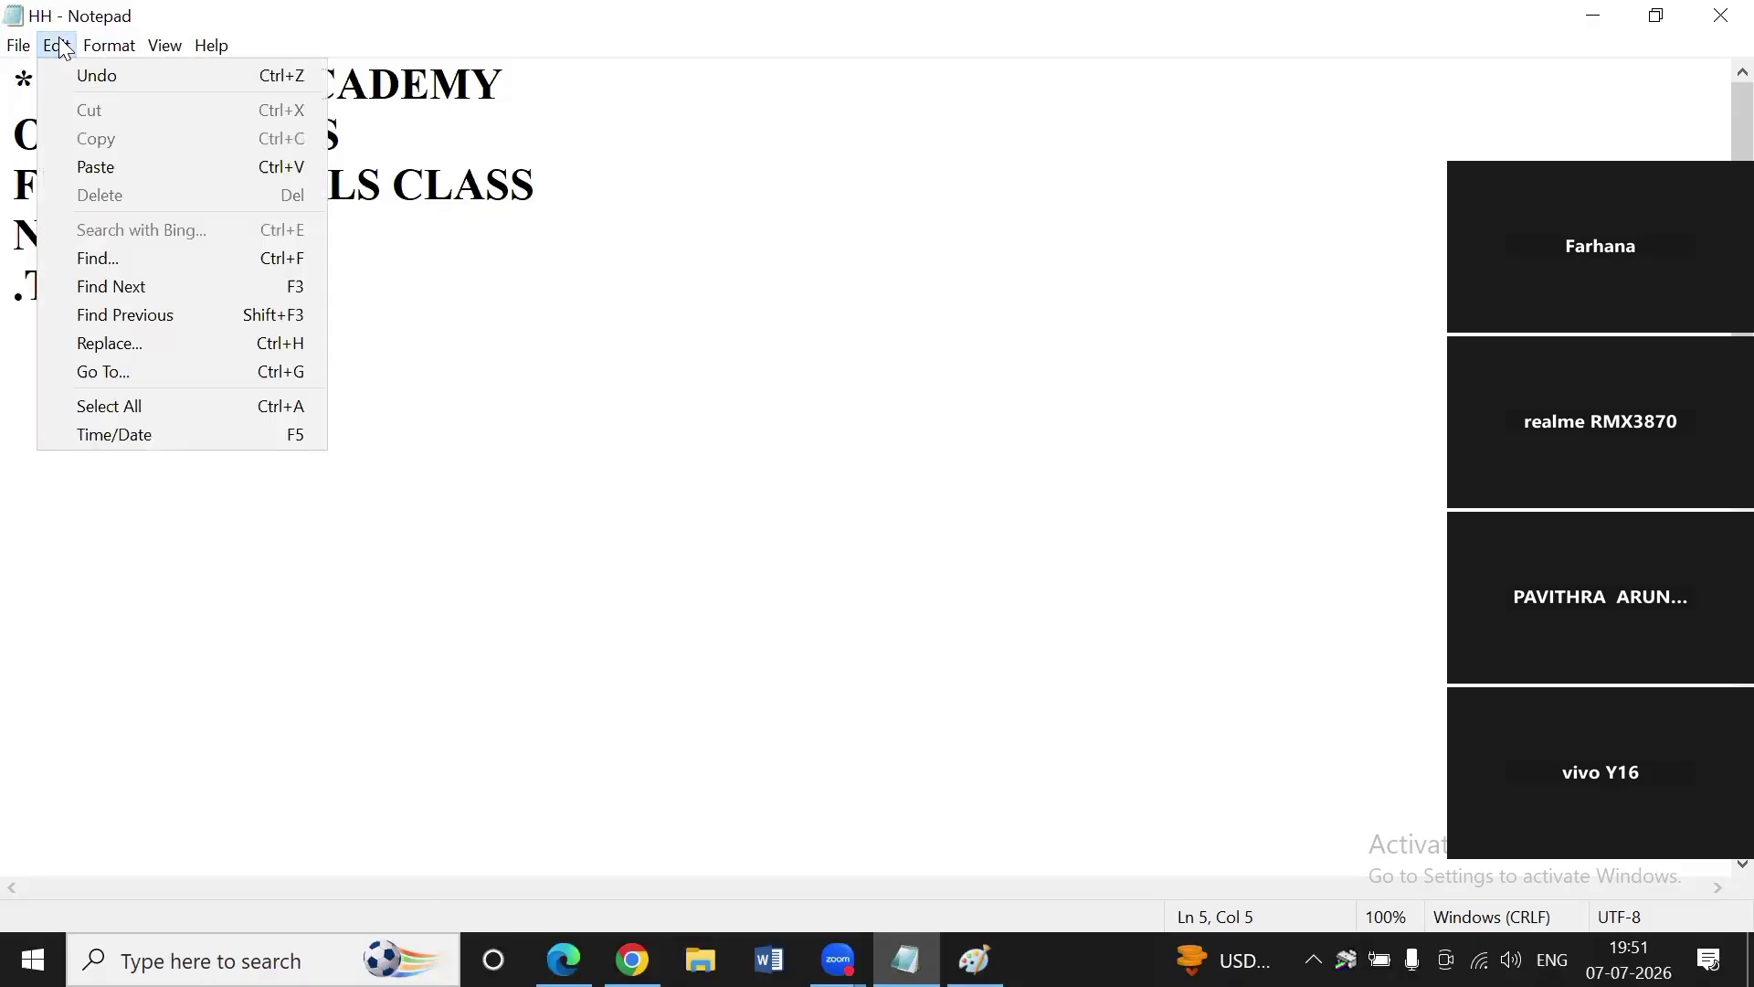
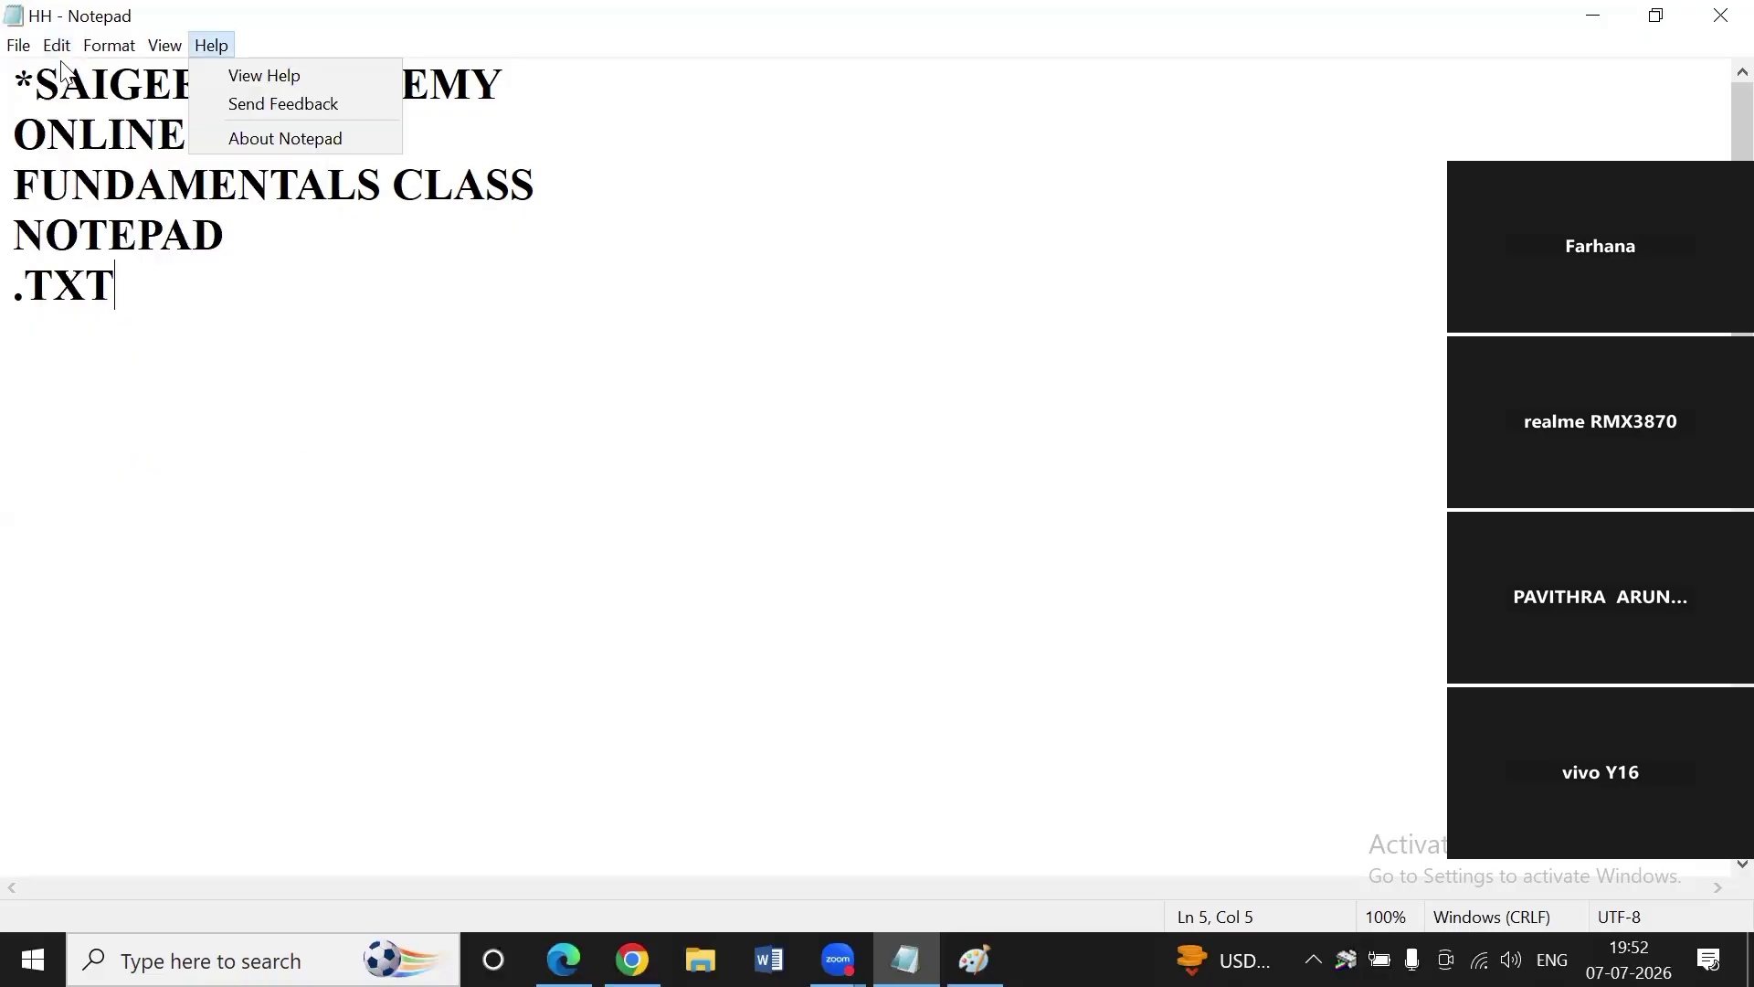
mouse_move(57, 46)
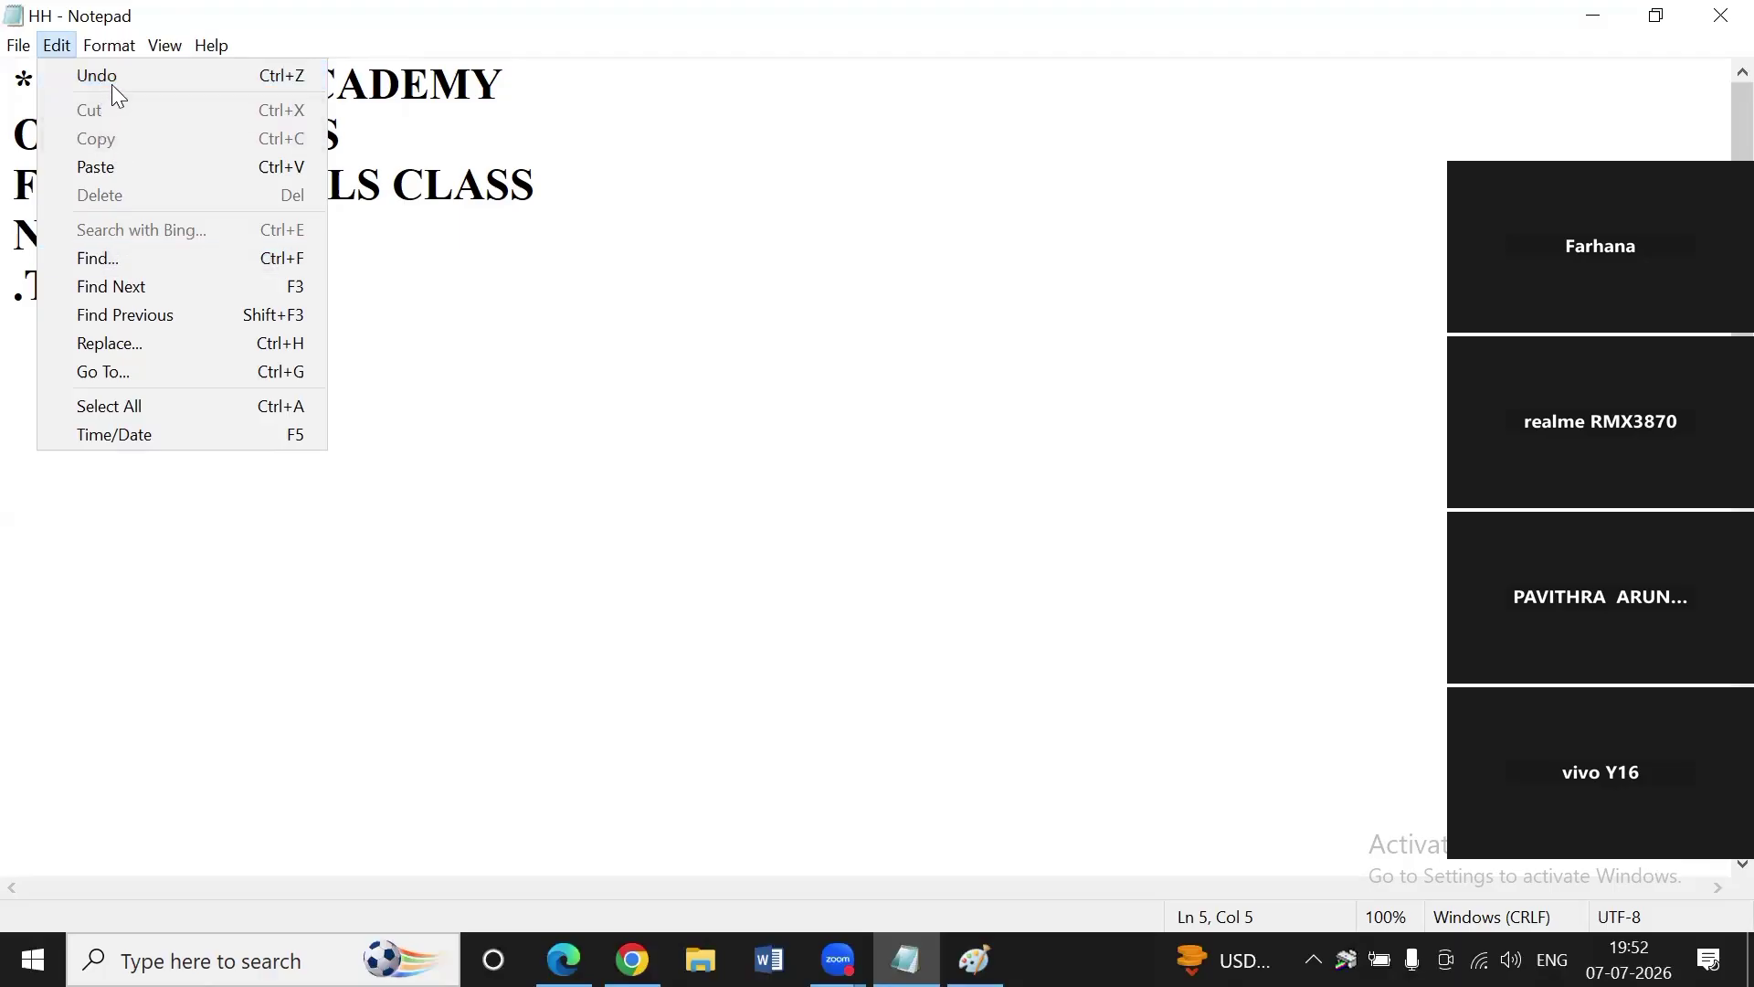
click(523, 291)
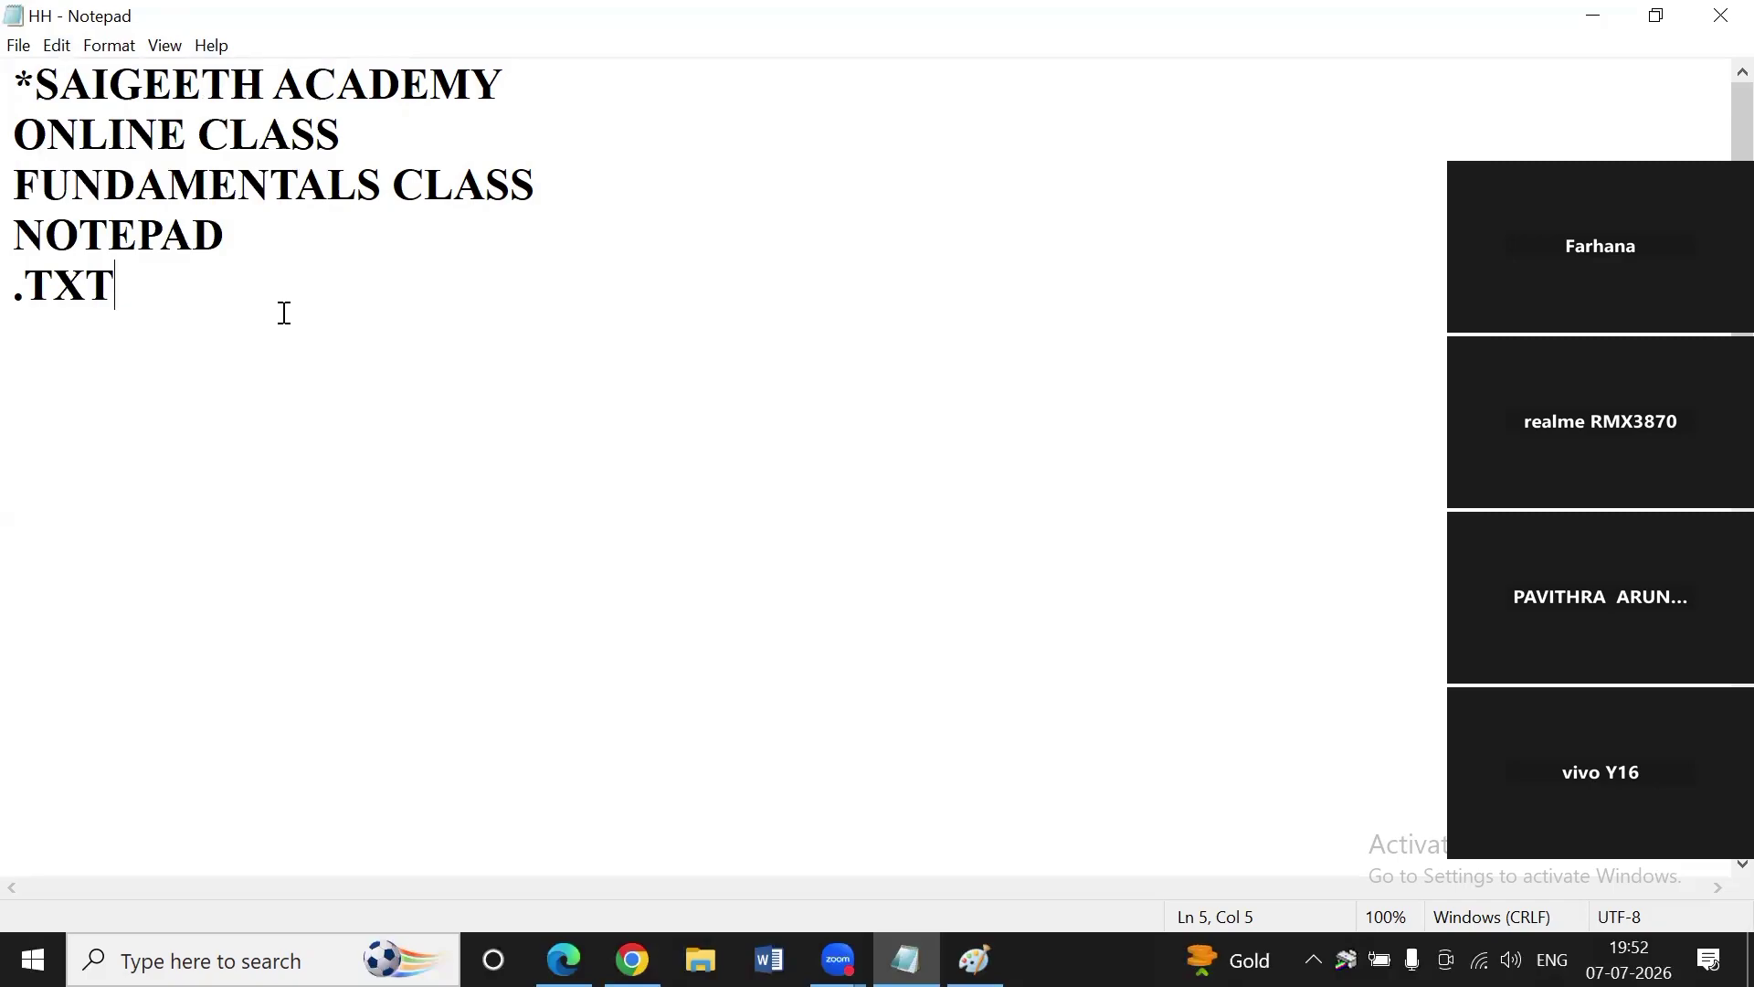
Erase the .TXT text from the fifth line, undo the deletion, and deselect the text.
key(BackSpace)
key(BackSpace)
key(BackSpace)
key(BackSpace)
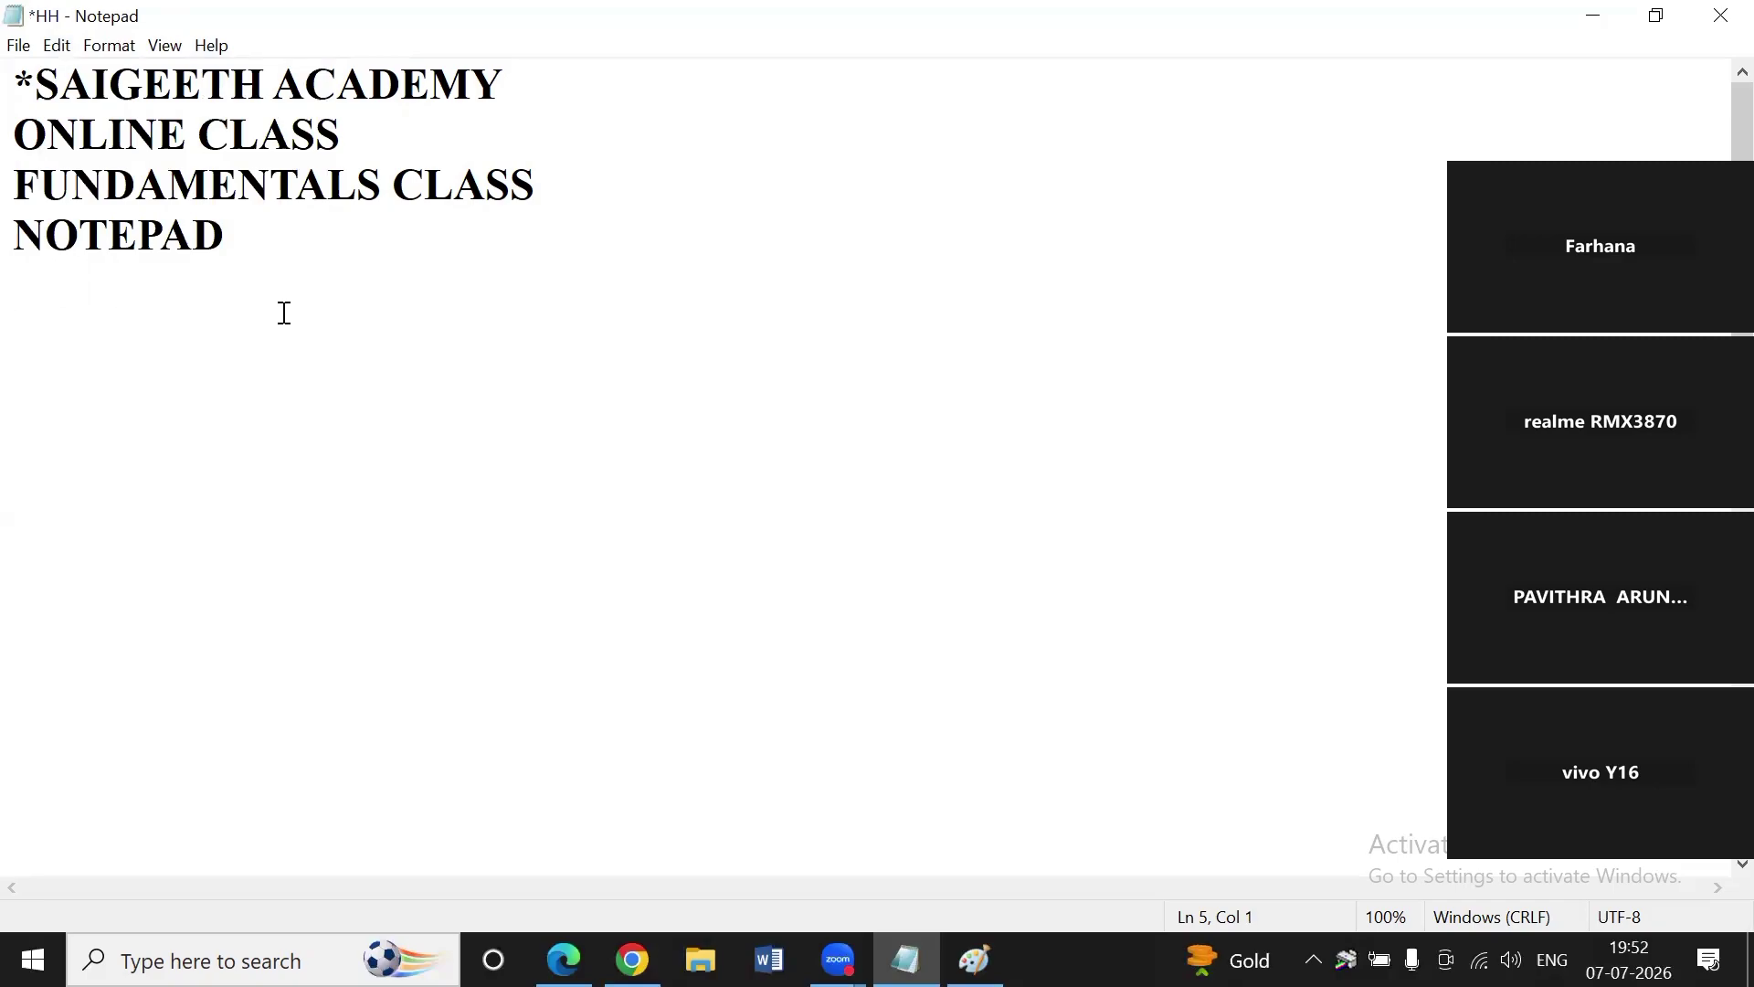
key(ctrl+z)
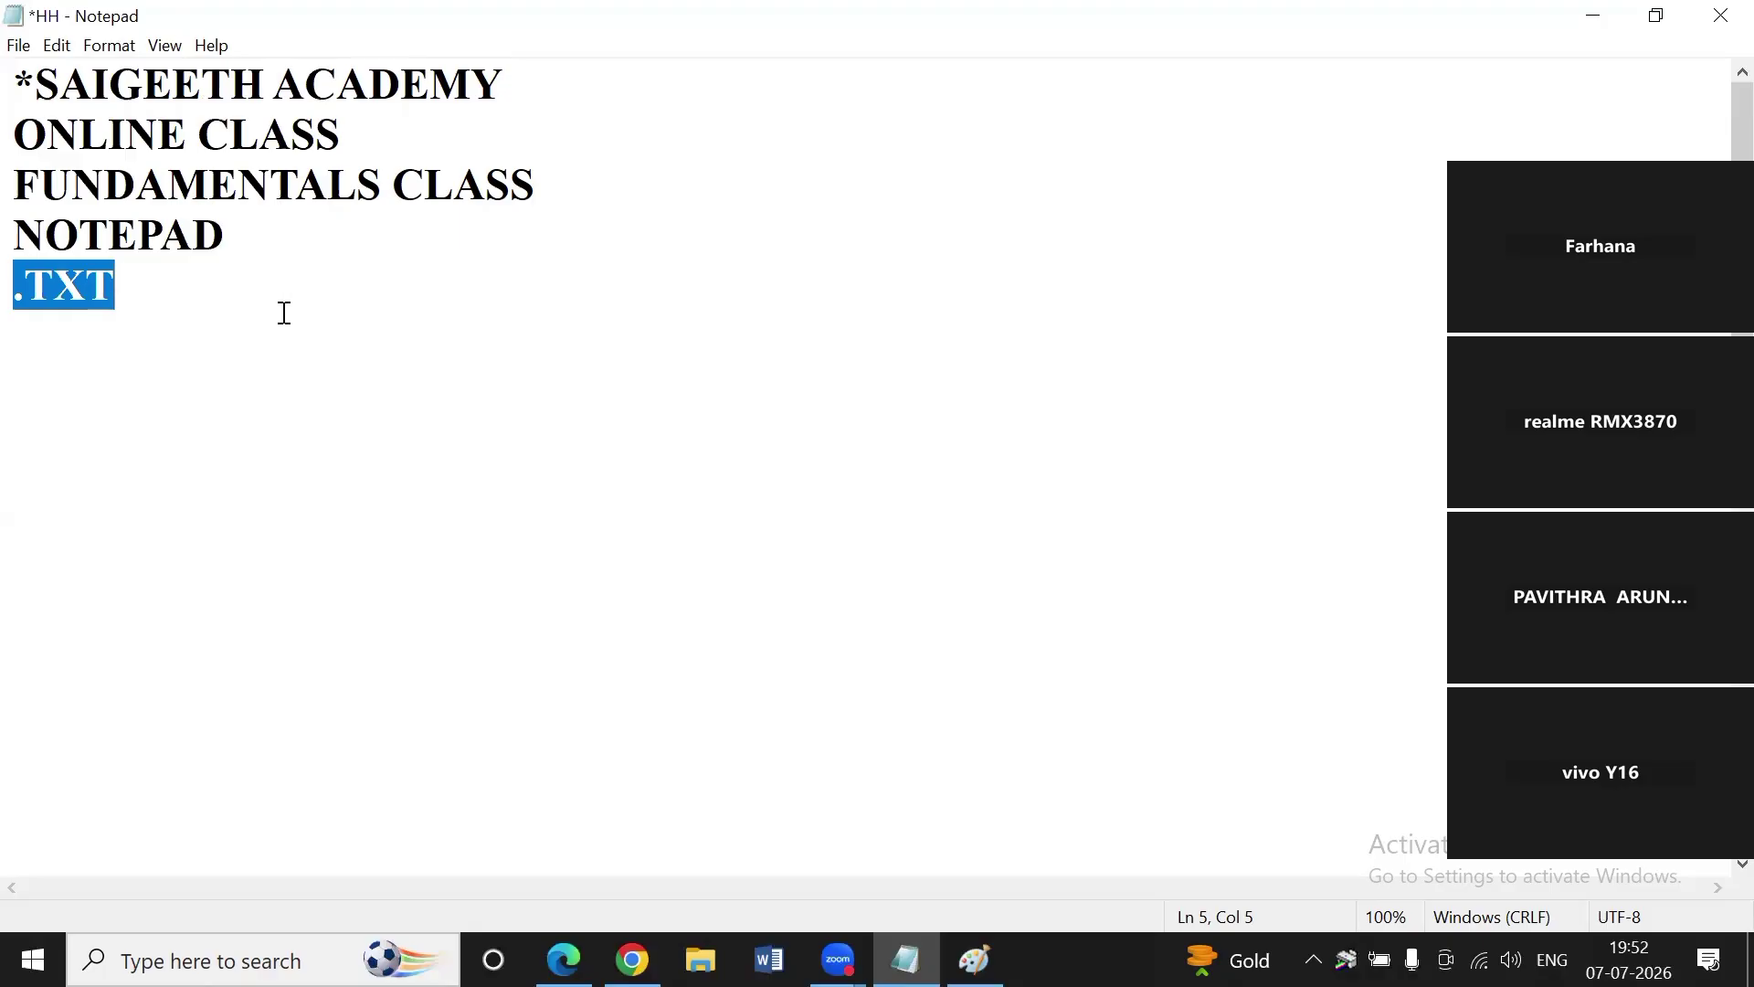
click(285, 312)
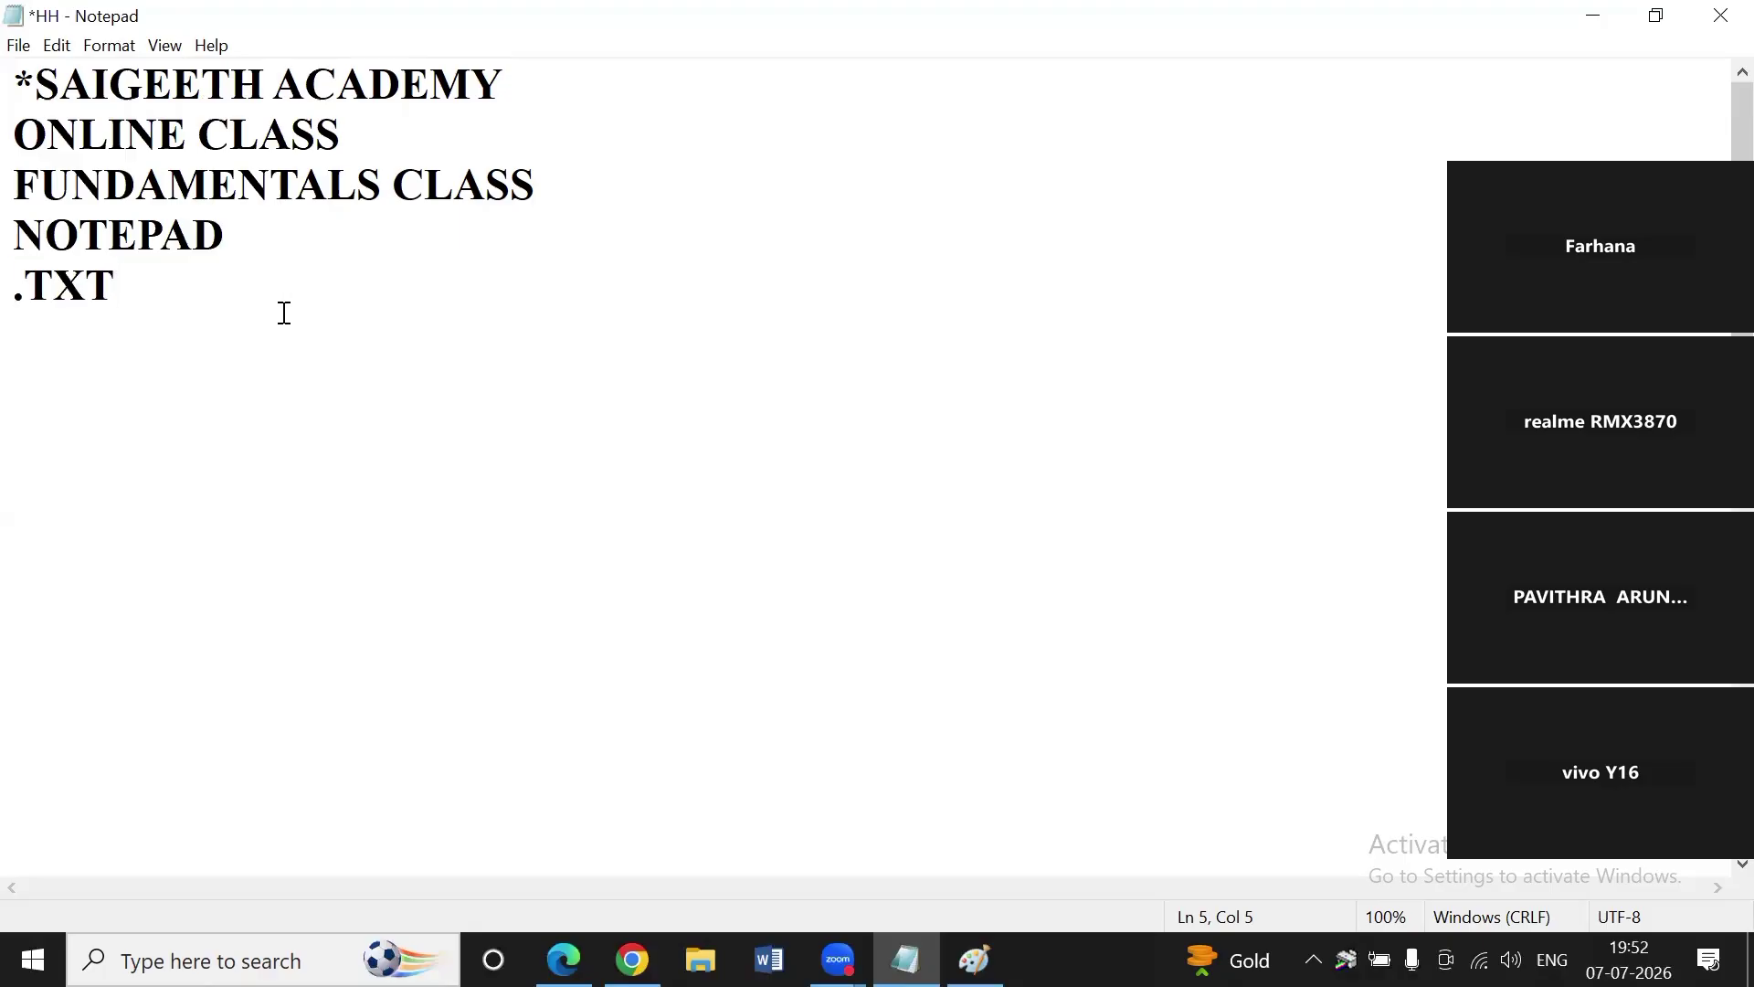
Repeat Undo to switch the .TXT line between removed and restored, finishing with the text in place.
key(ctrl+z)
key(ctrl+z)
key(ctrl+z)
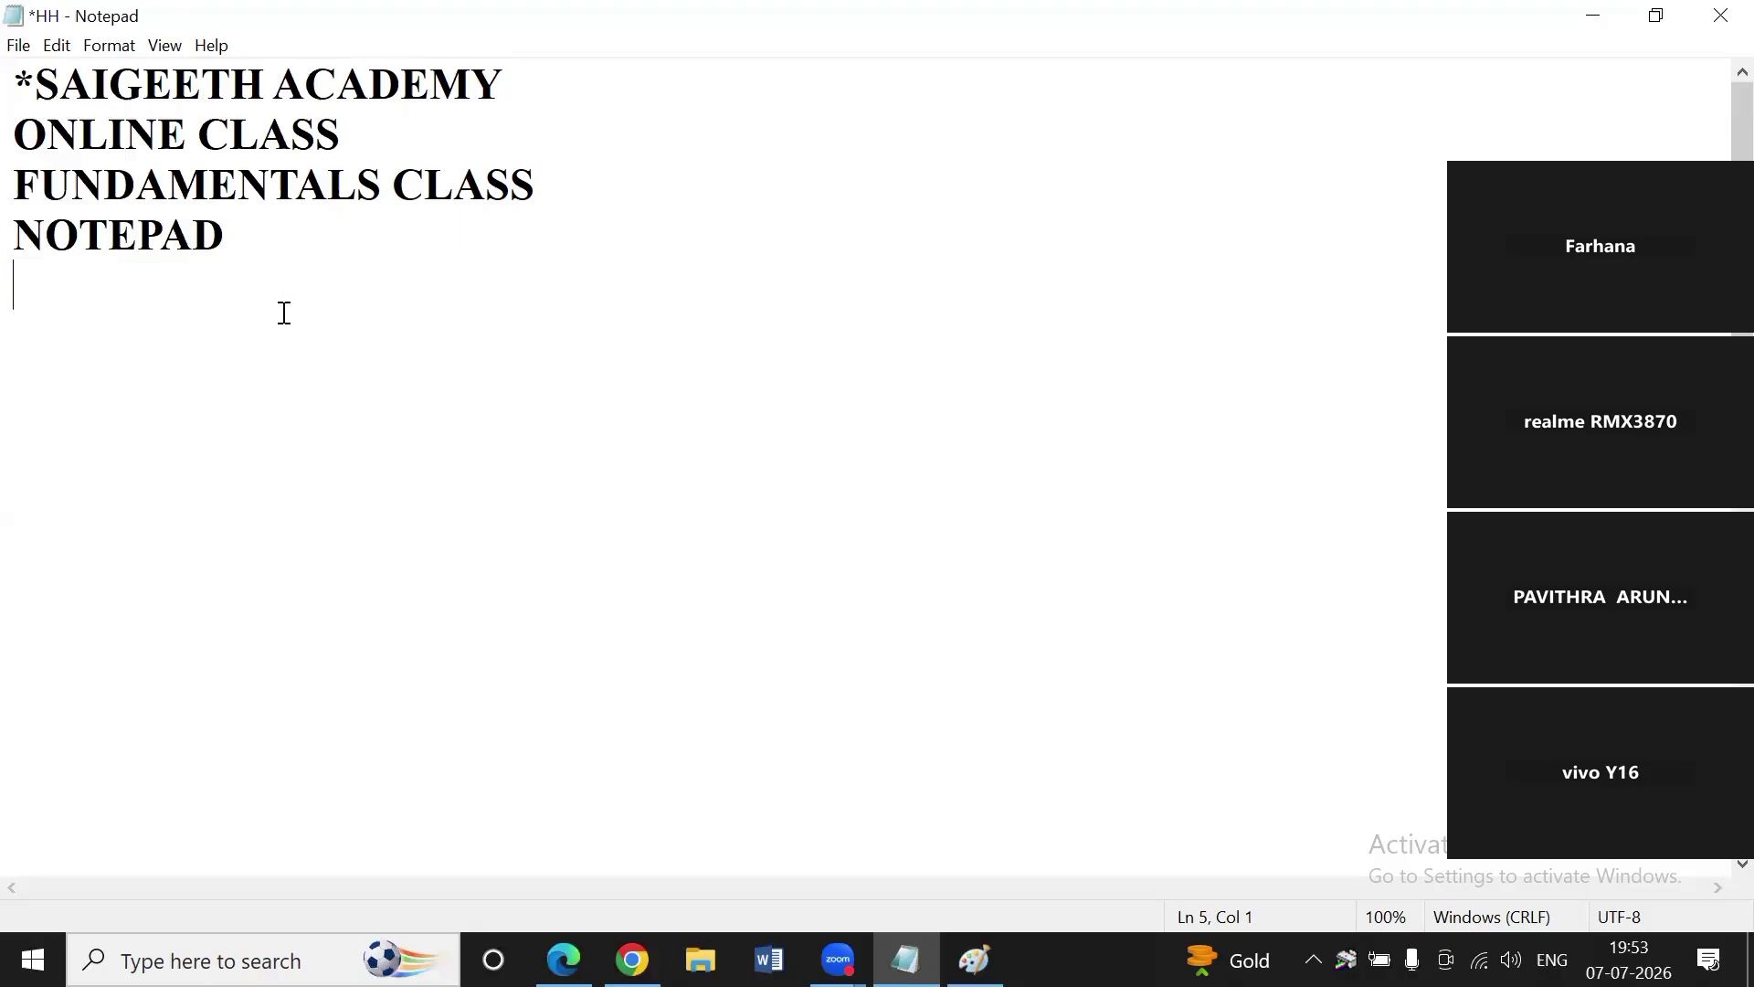
key(ctrl+z)
click(284, 312)
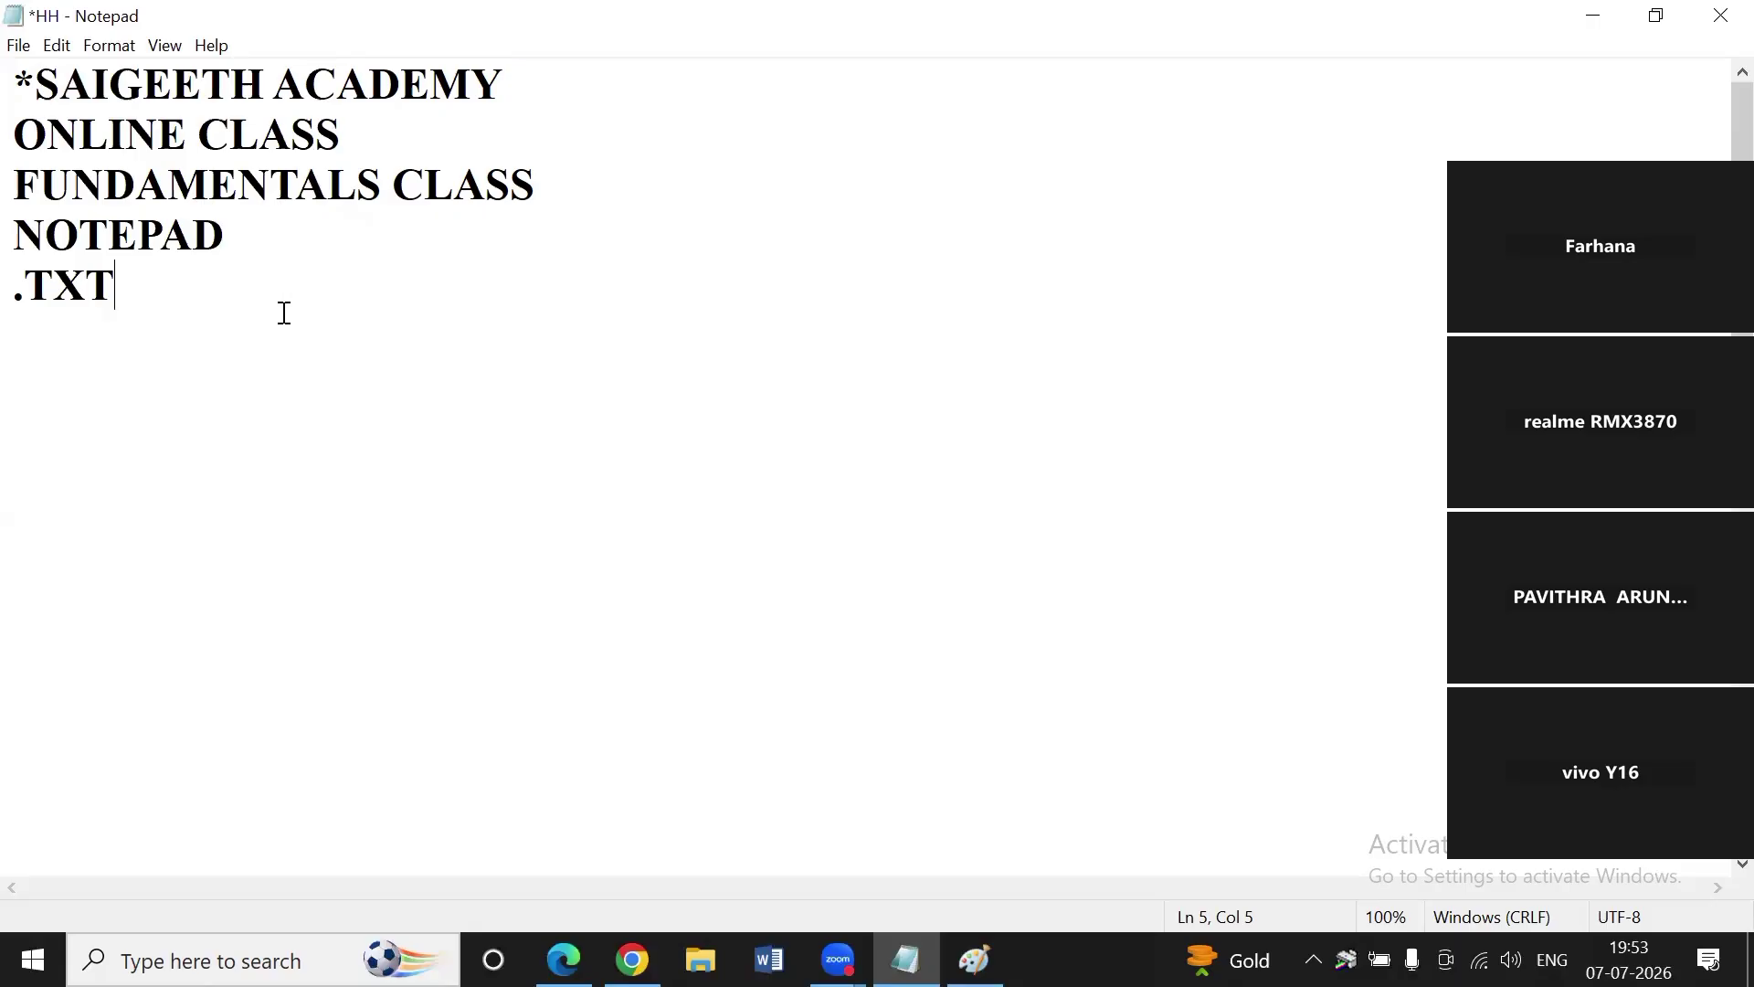
key(ctrl+z)
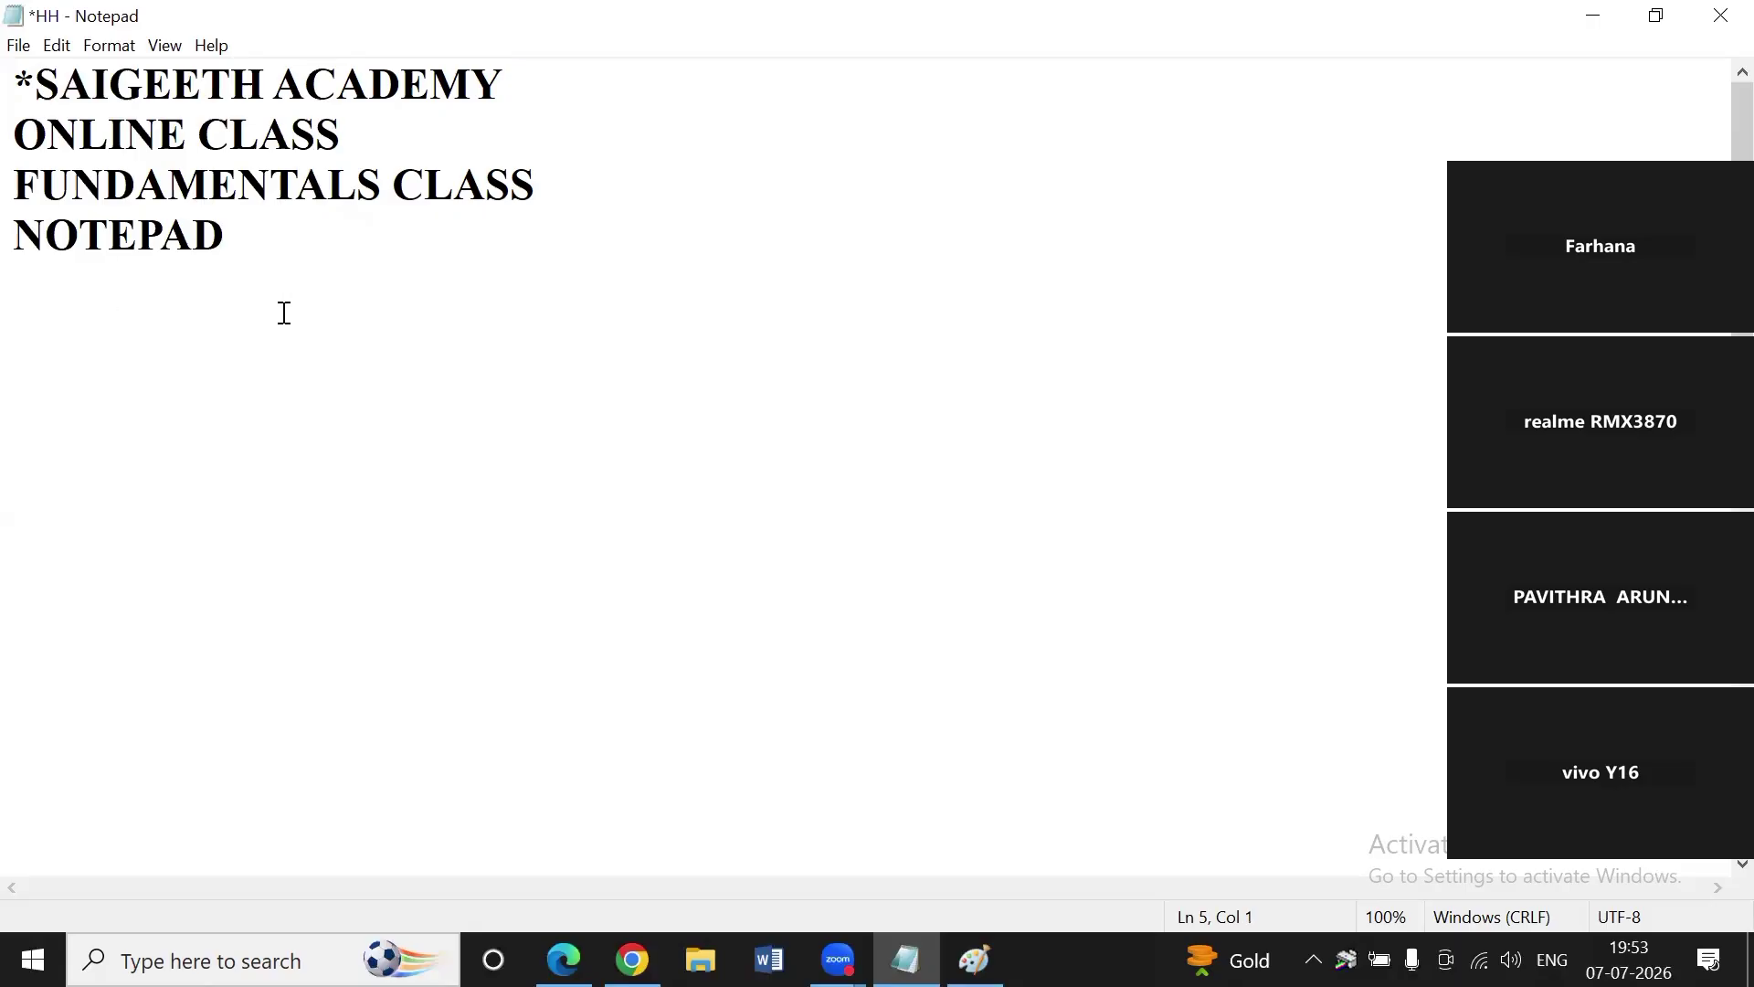
key(ctrl+z)
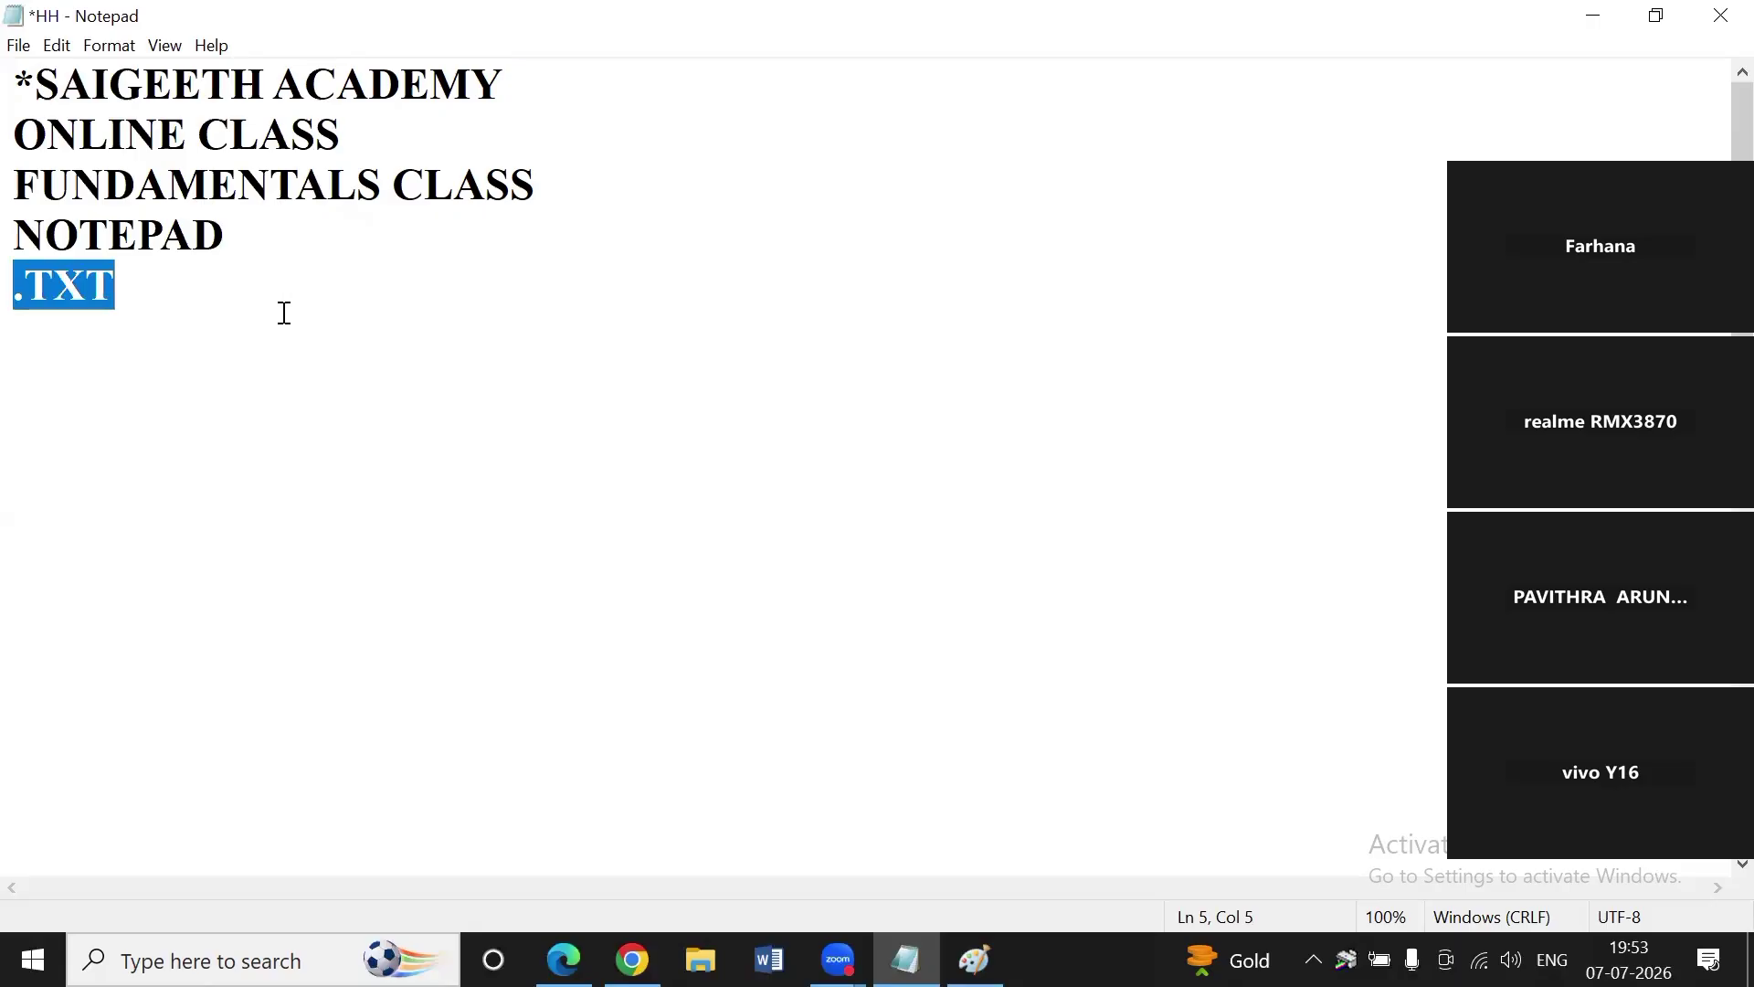
click(284, 312)
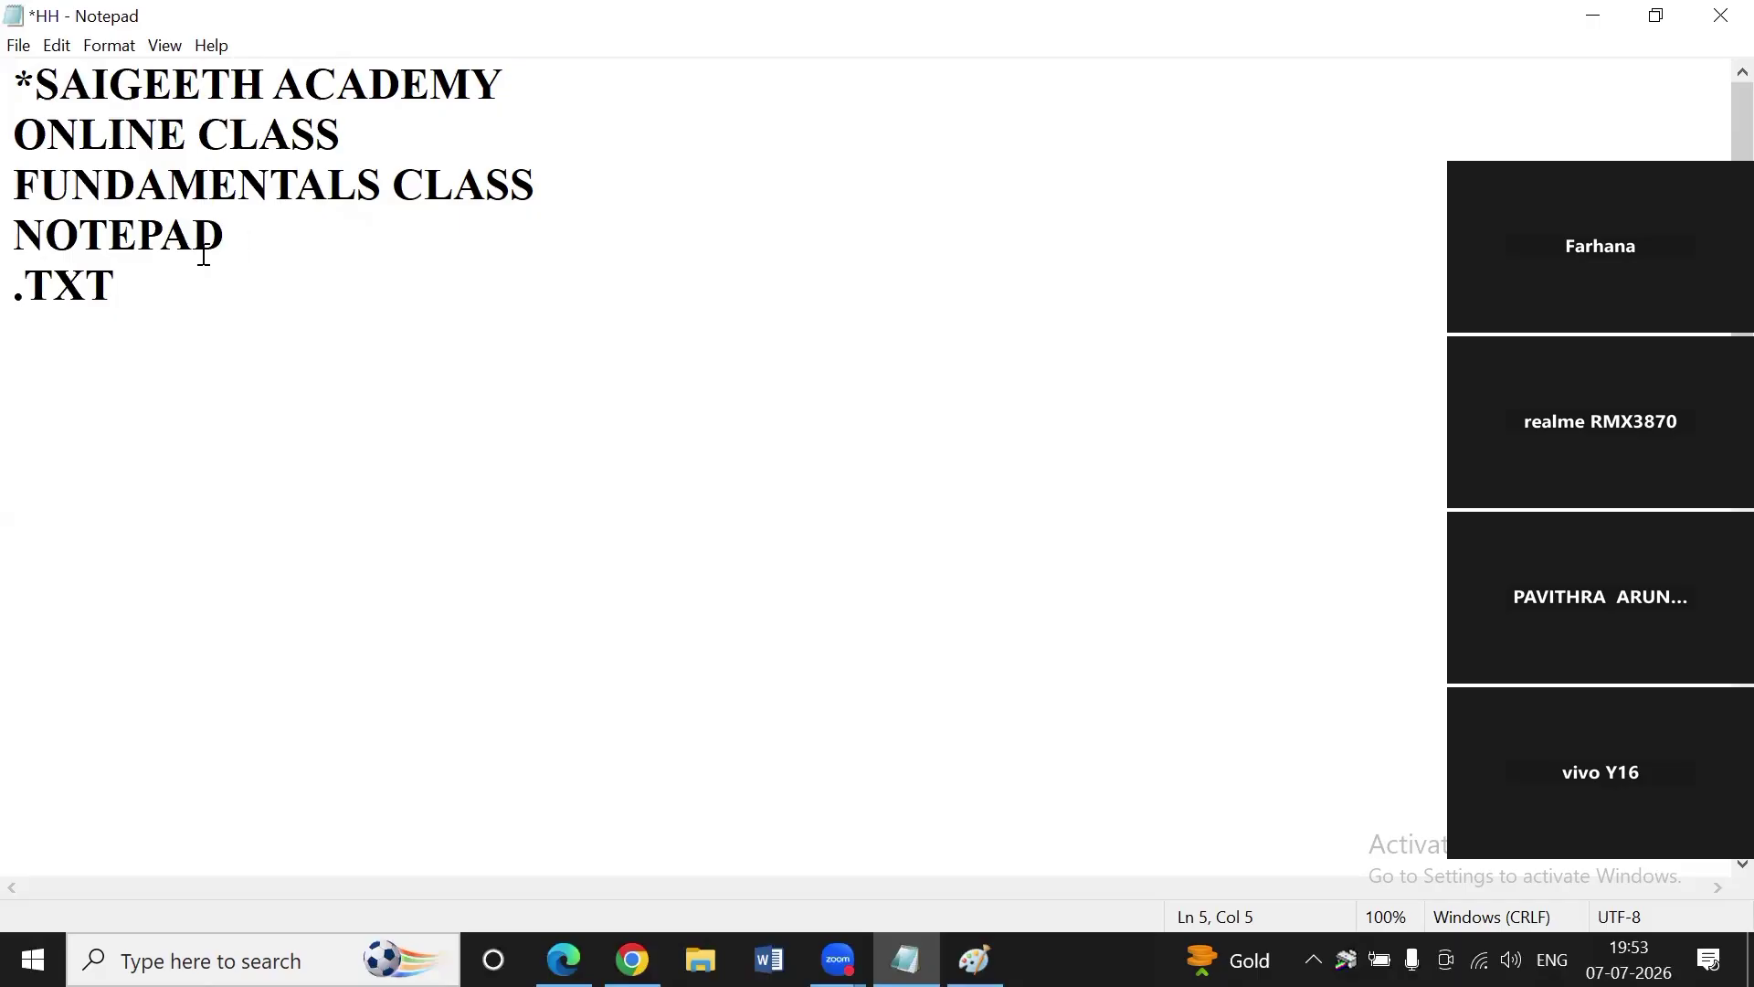
click(58, 47)
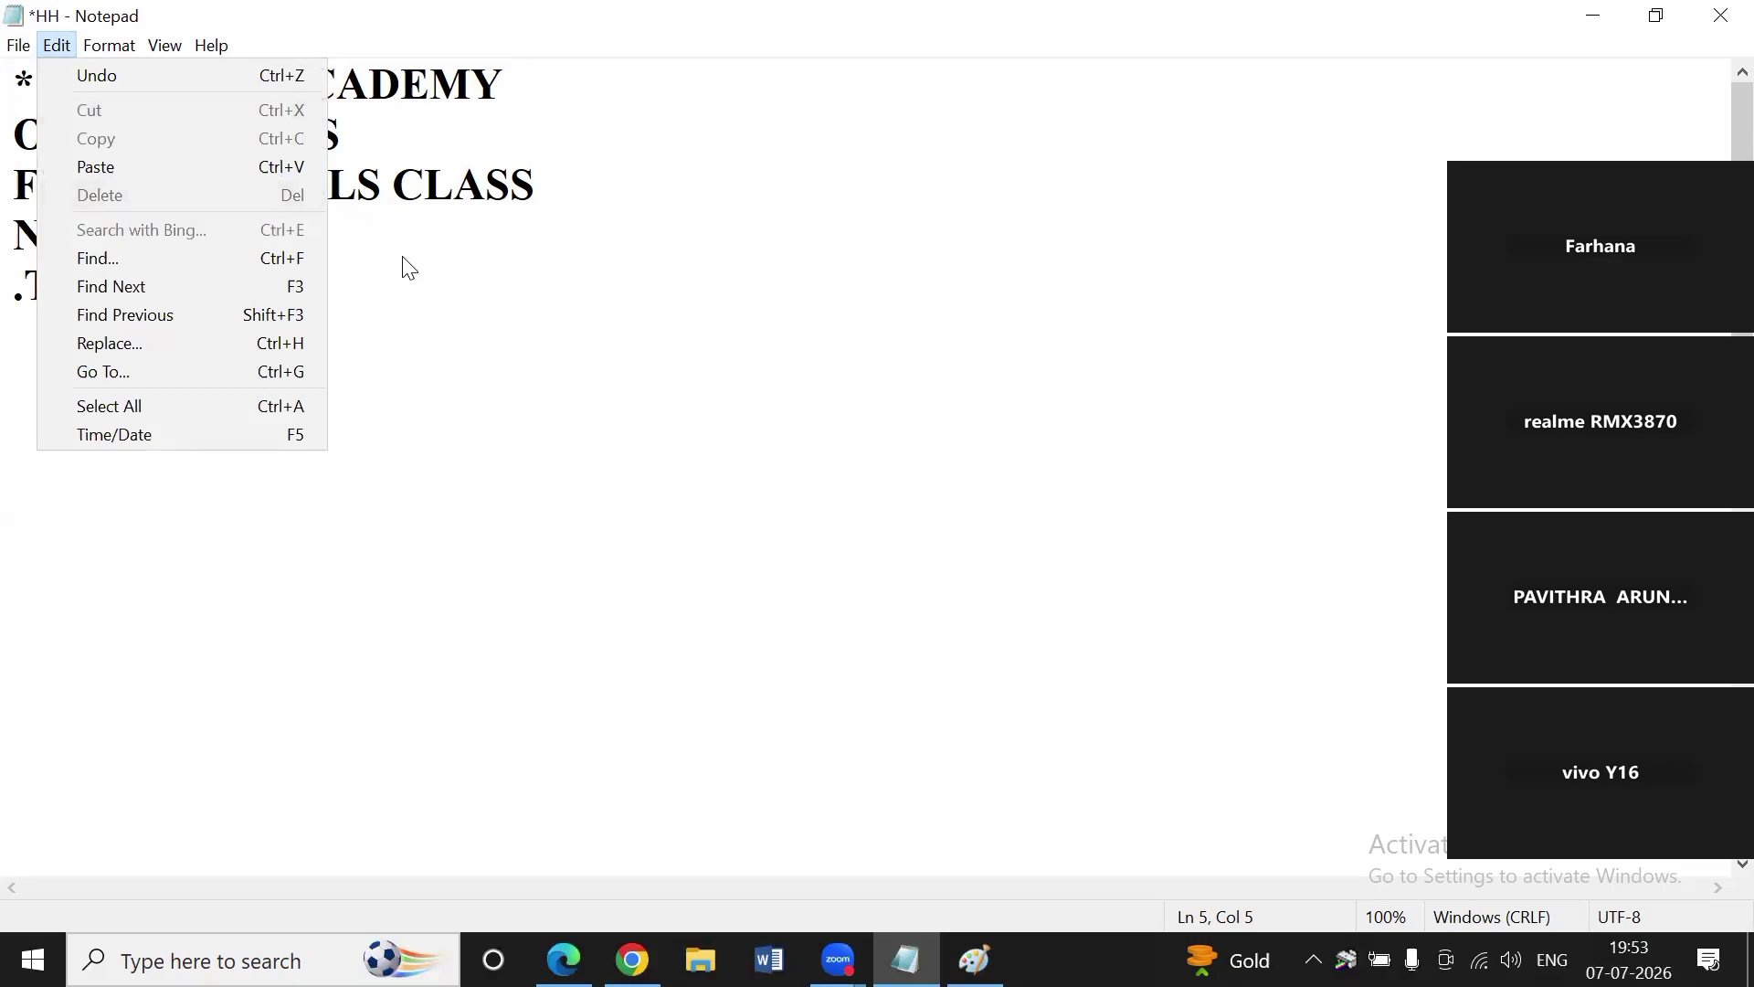
click(453, 282)
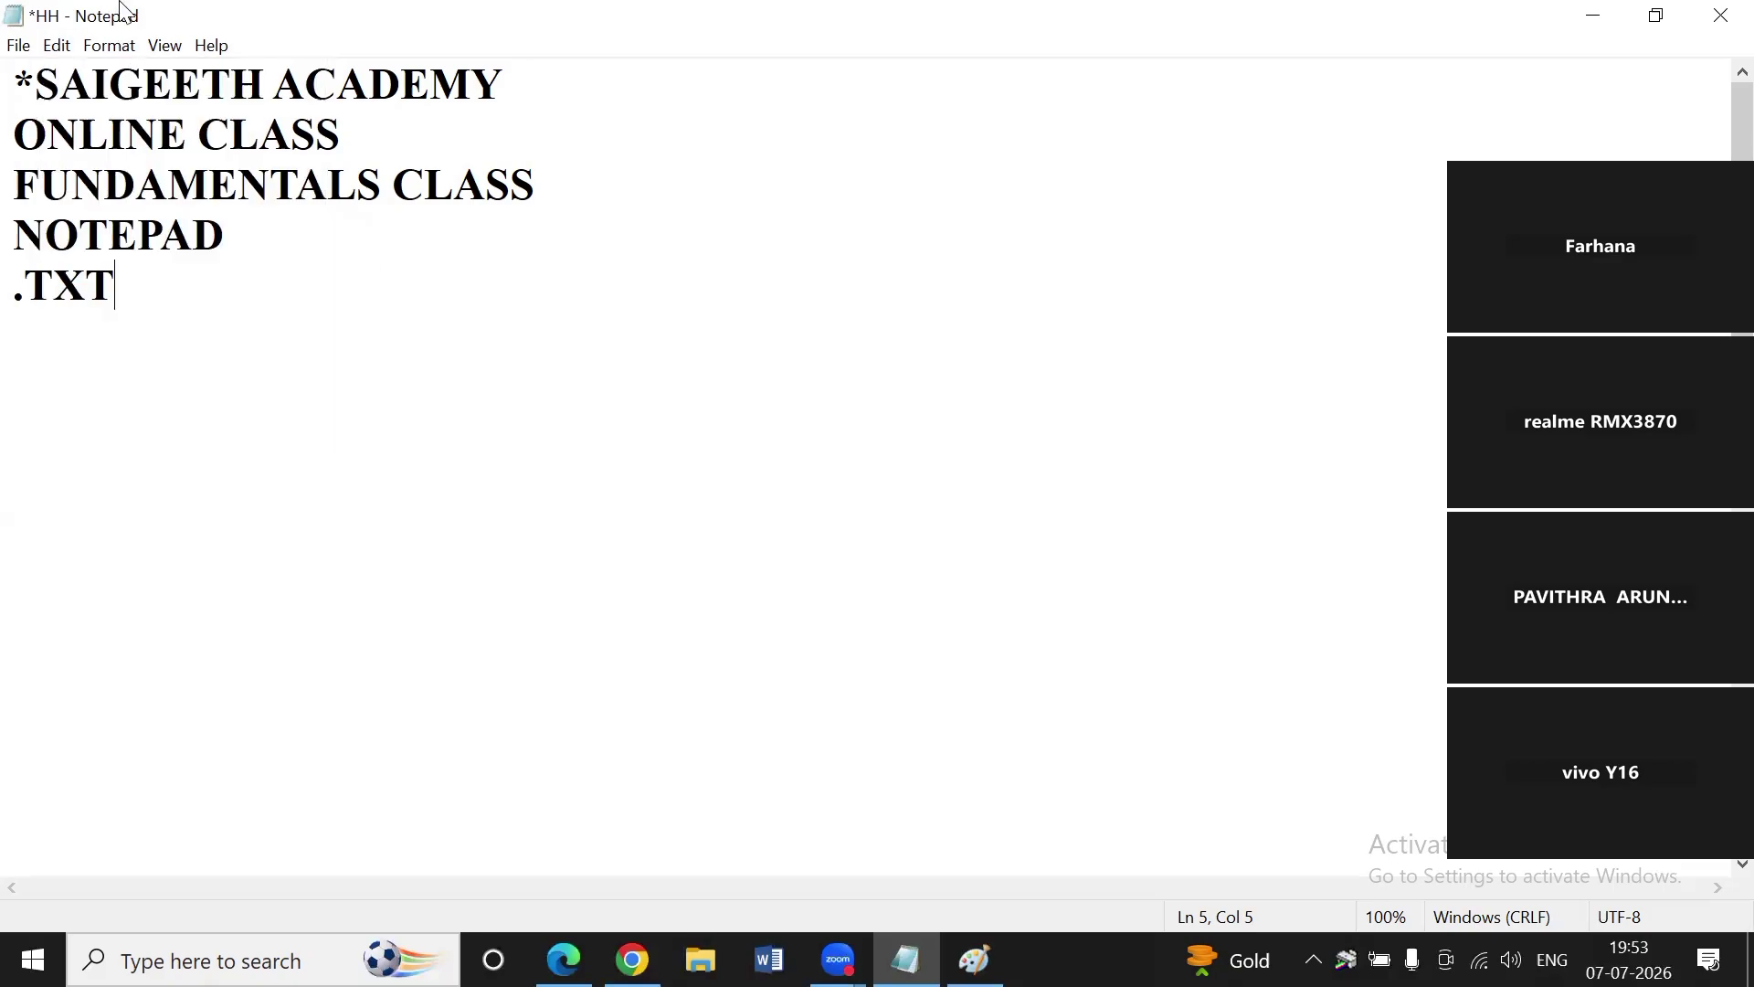
Practise selecting single words on the second line, highlighting ONLINE and CLASS separately.
click(211, 135)
drag(215, 134, 350, 134)
click(229, 135)
click(187, 134)
drag(187, 135, 17, 144)
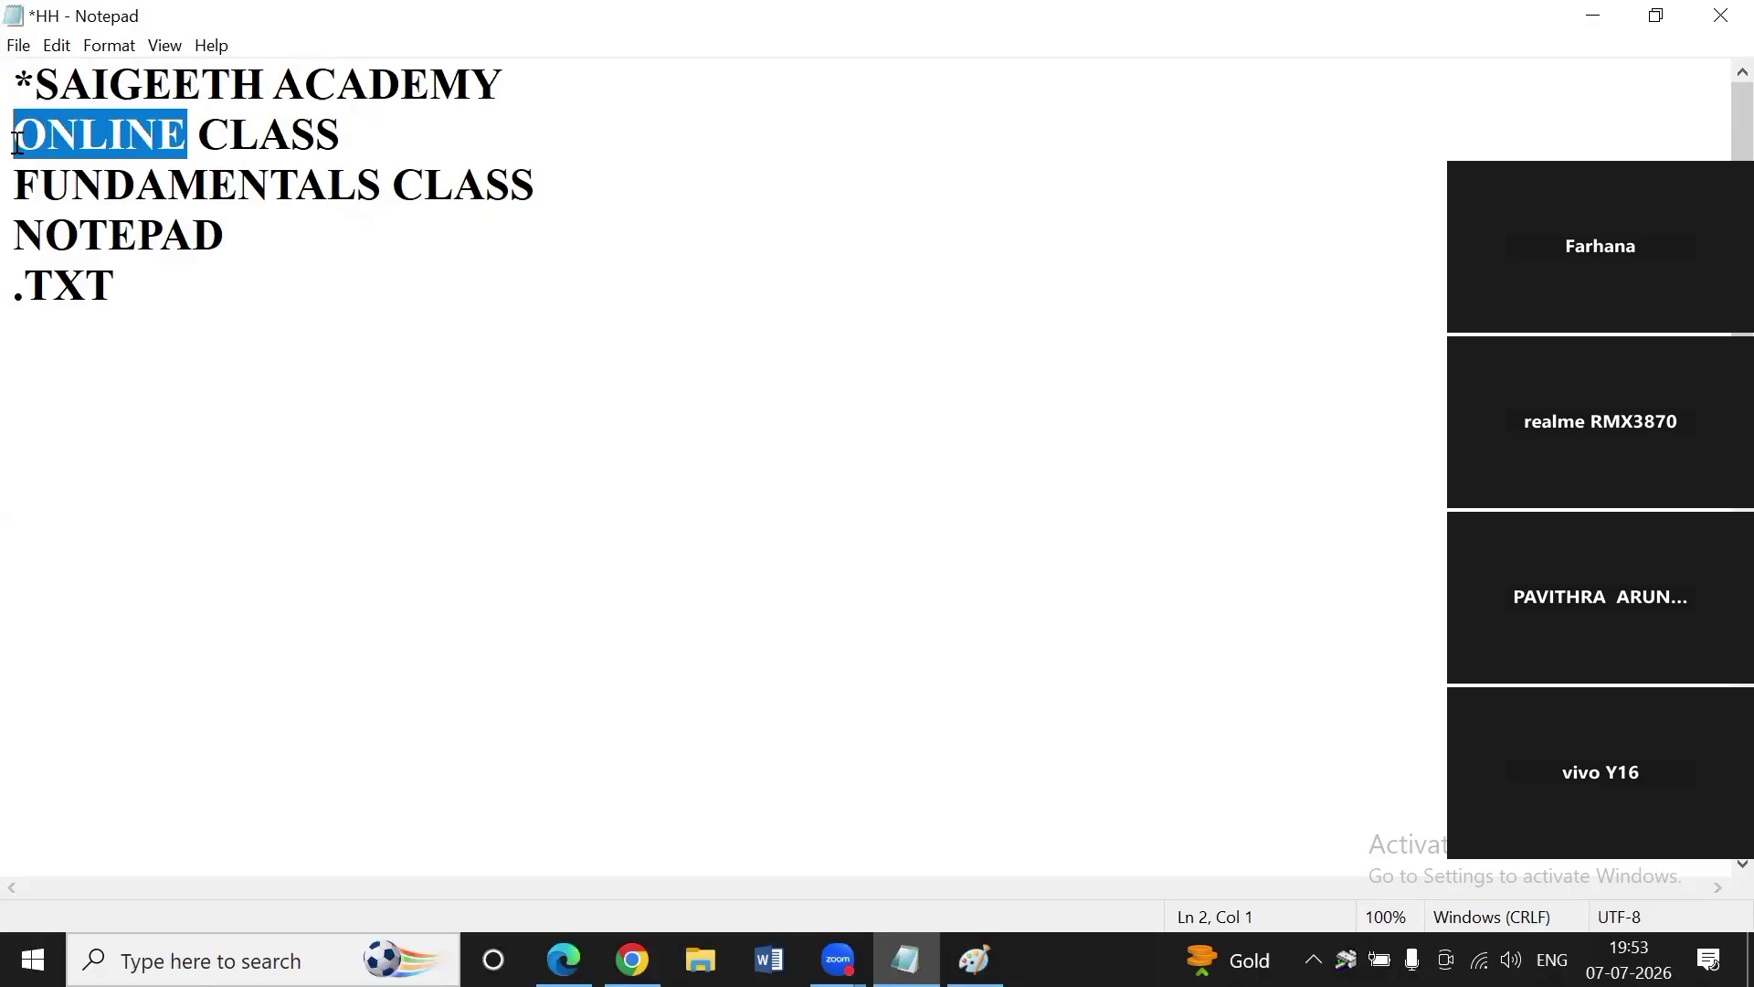
click(202, 137)
drag(200, 137, 336, 137)
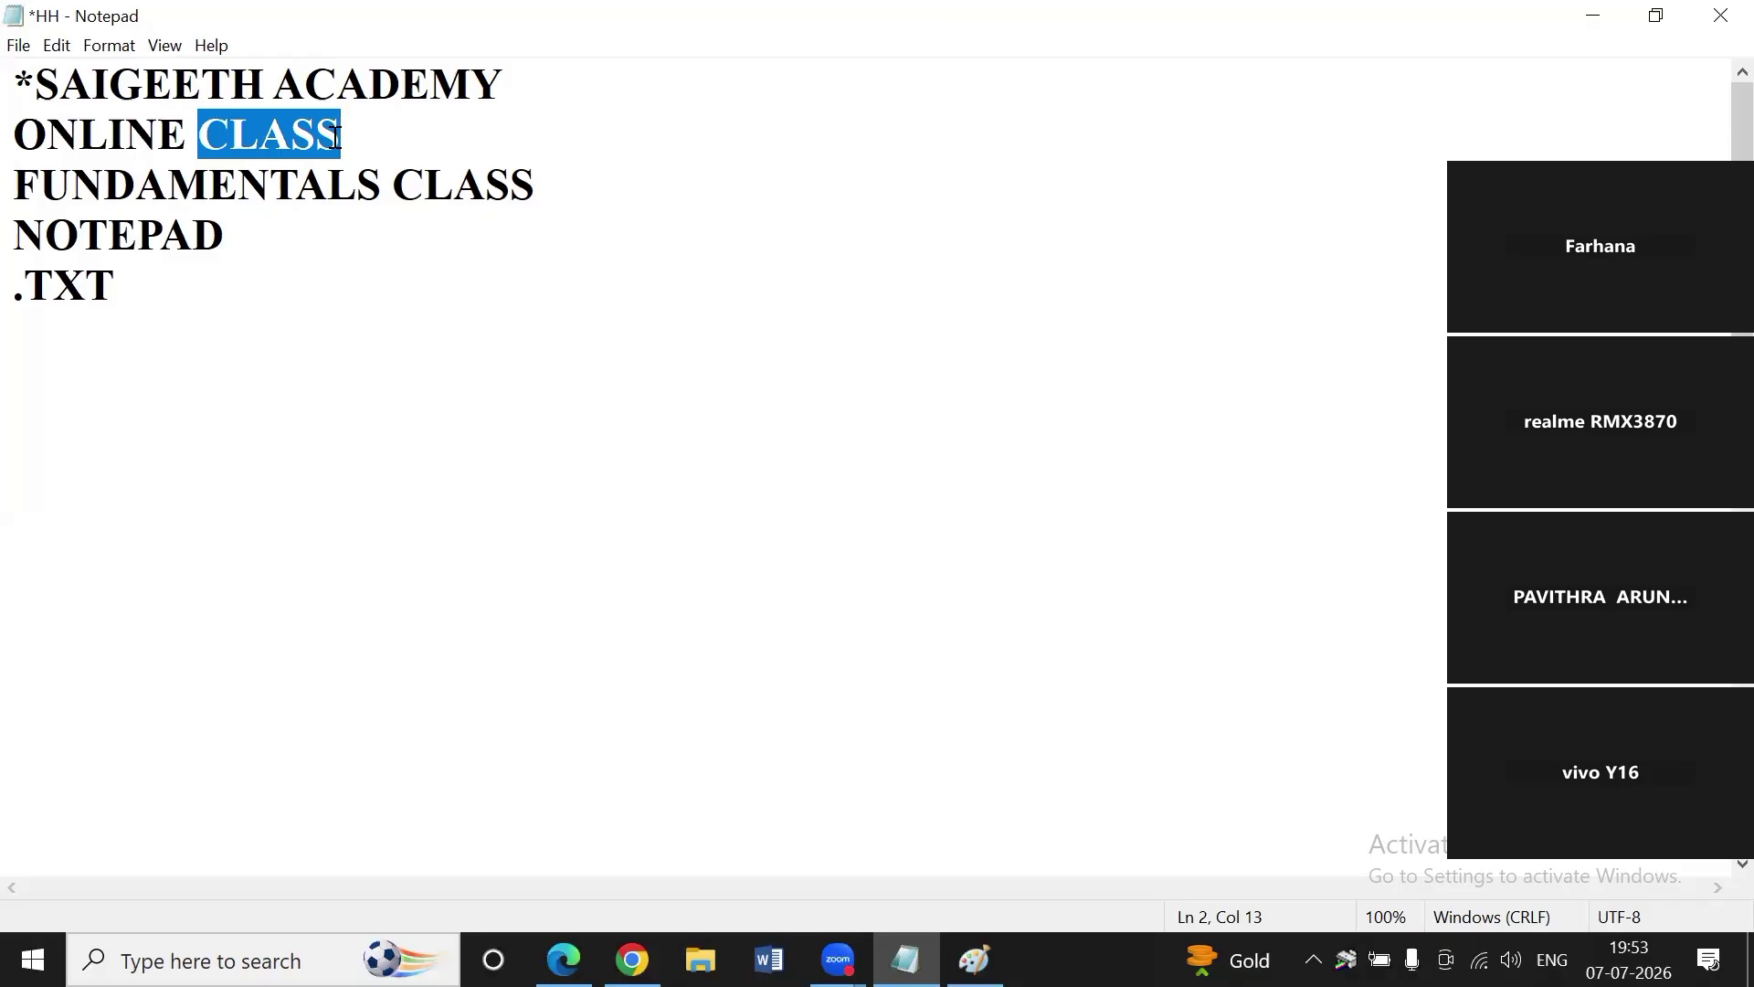
Practise selecting single letters, highlighting the second A in ACADEMY and the final S of CLASS on the second line.
drag(307, 82, 367, 84)
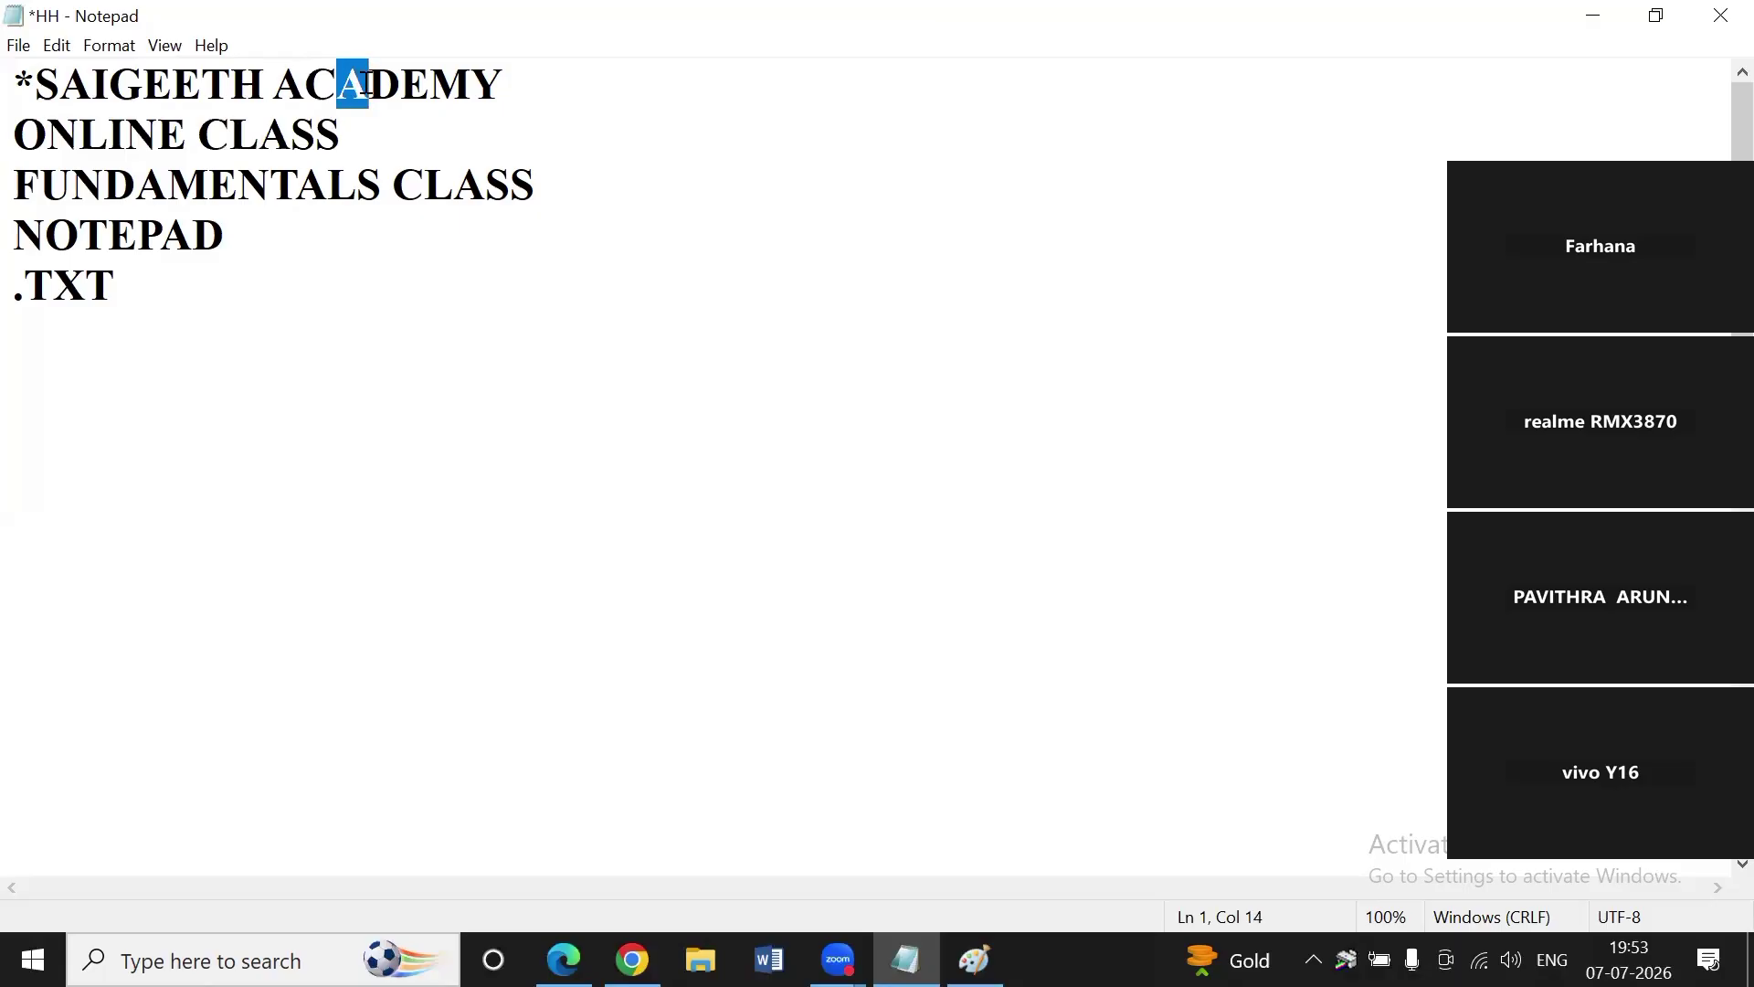
click(368, 143)
drag(323, 123, 374, 123)
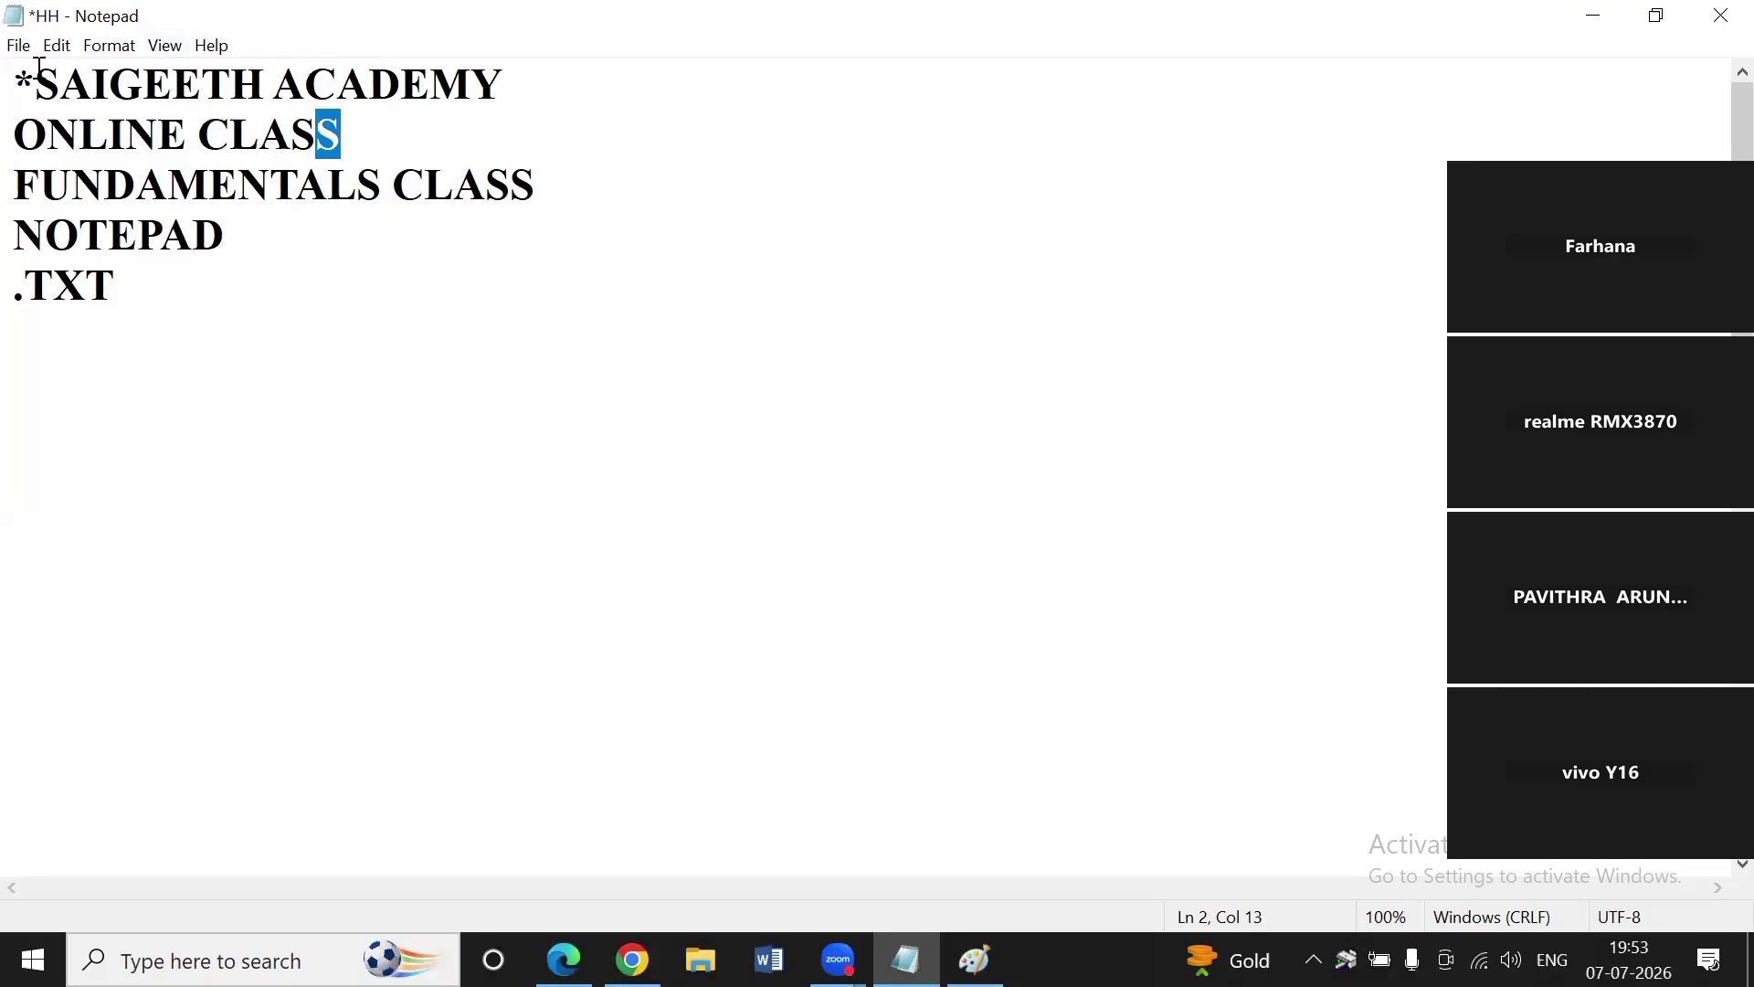
Cut the word CLASS from the second line, leaving ONLINE in place.
drag(200, 133, 341, 128)
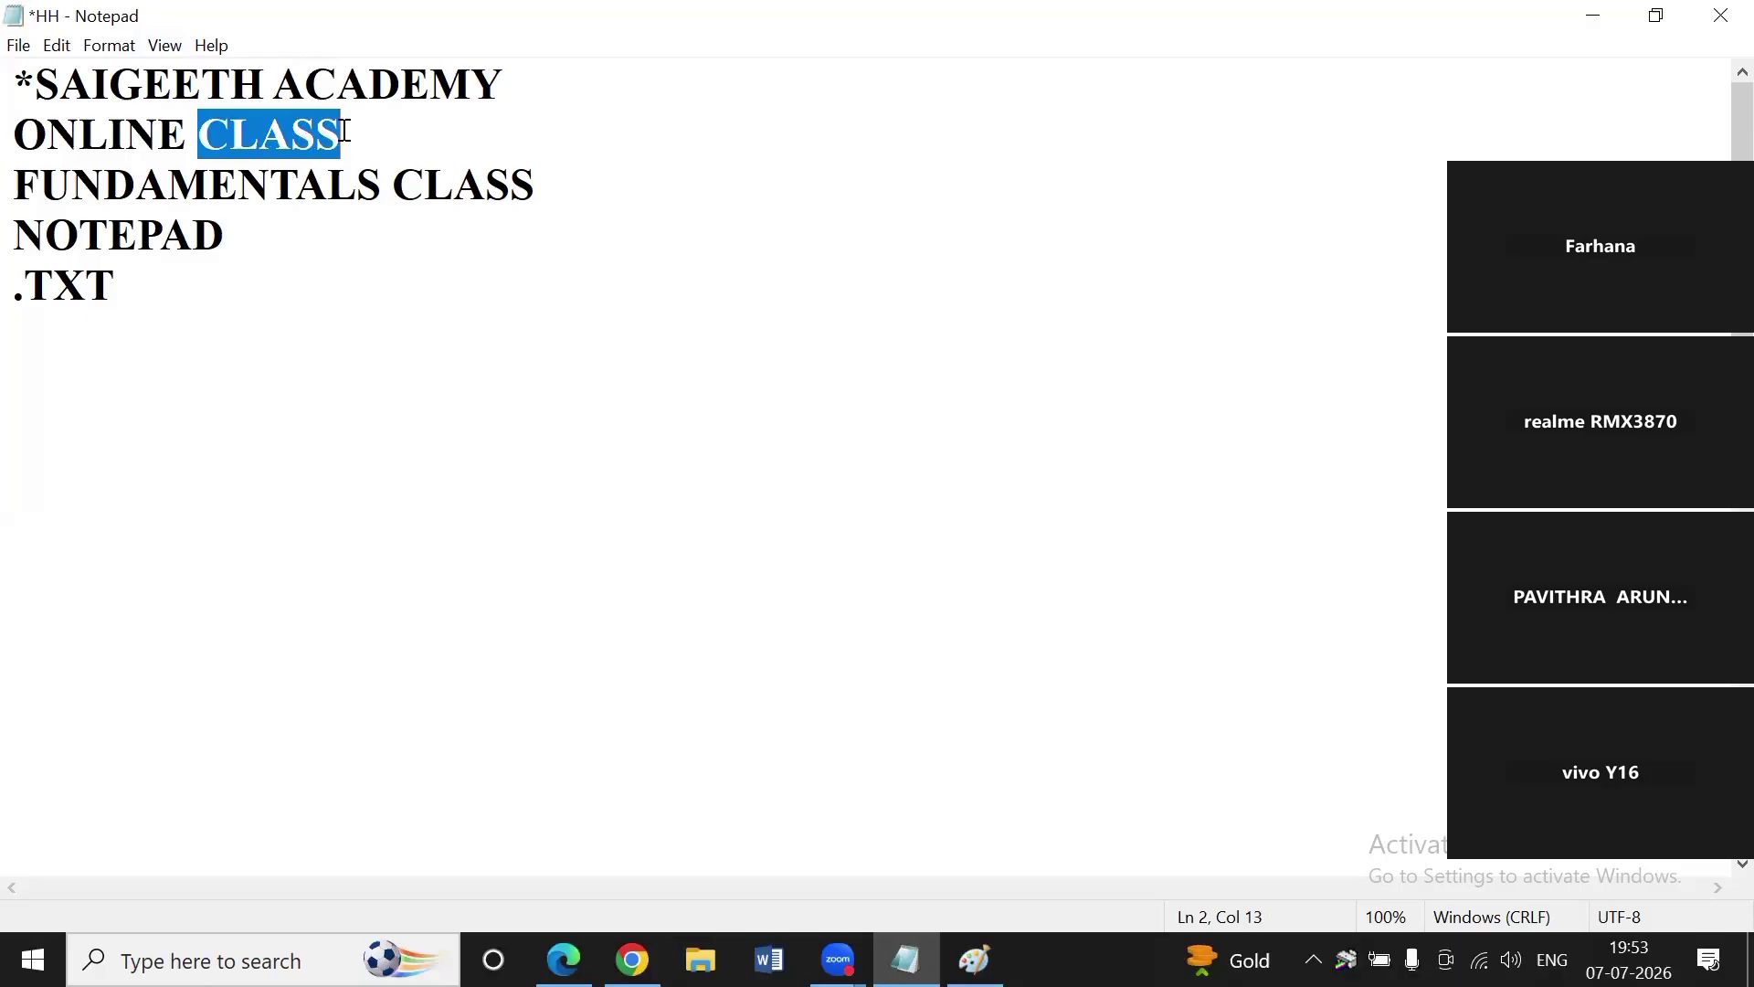
click(52, 53)
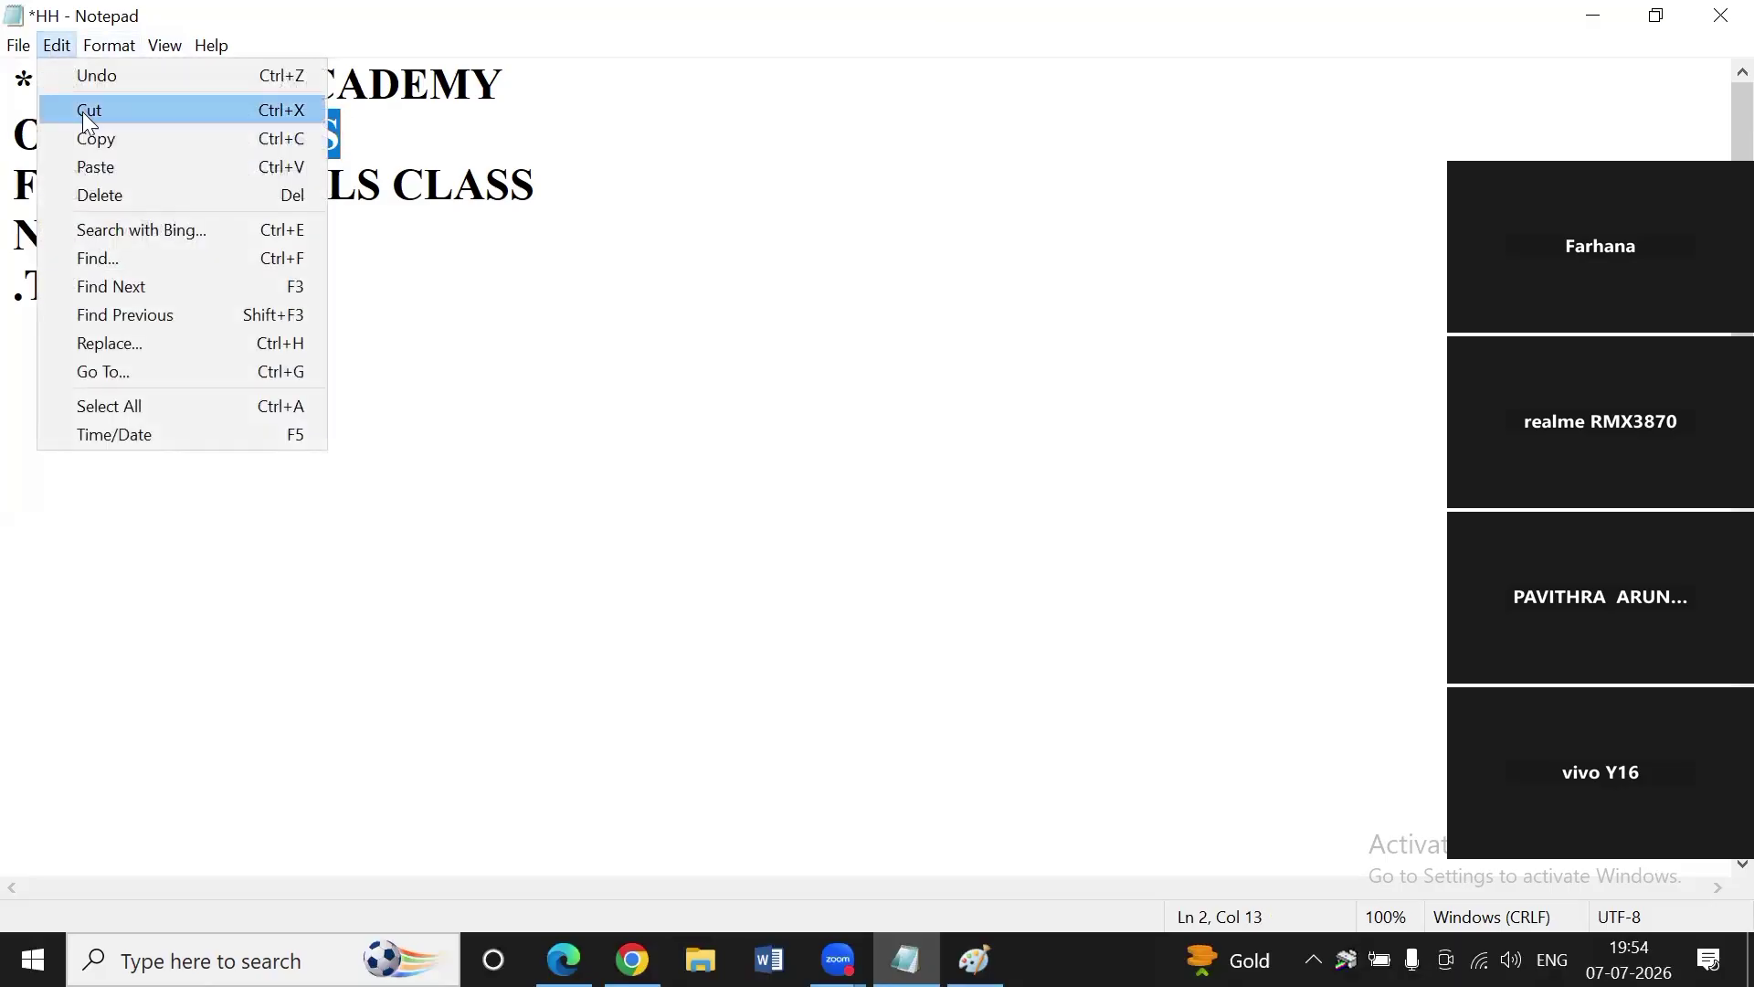
click(94, 111)
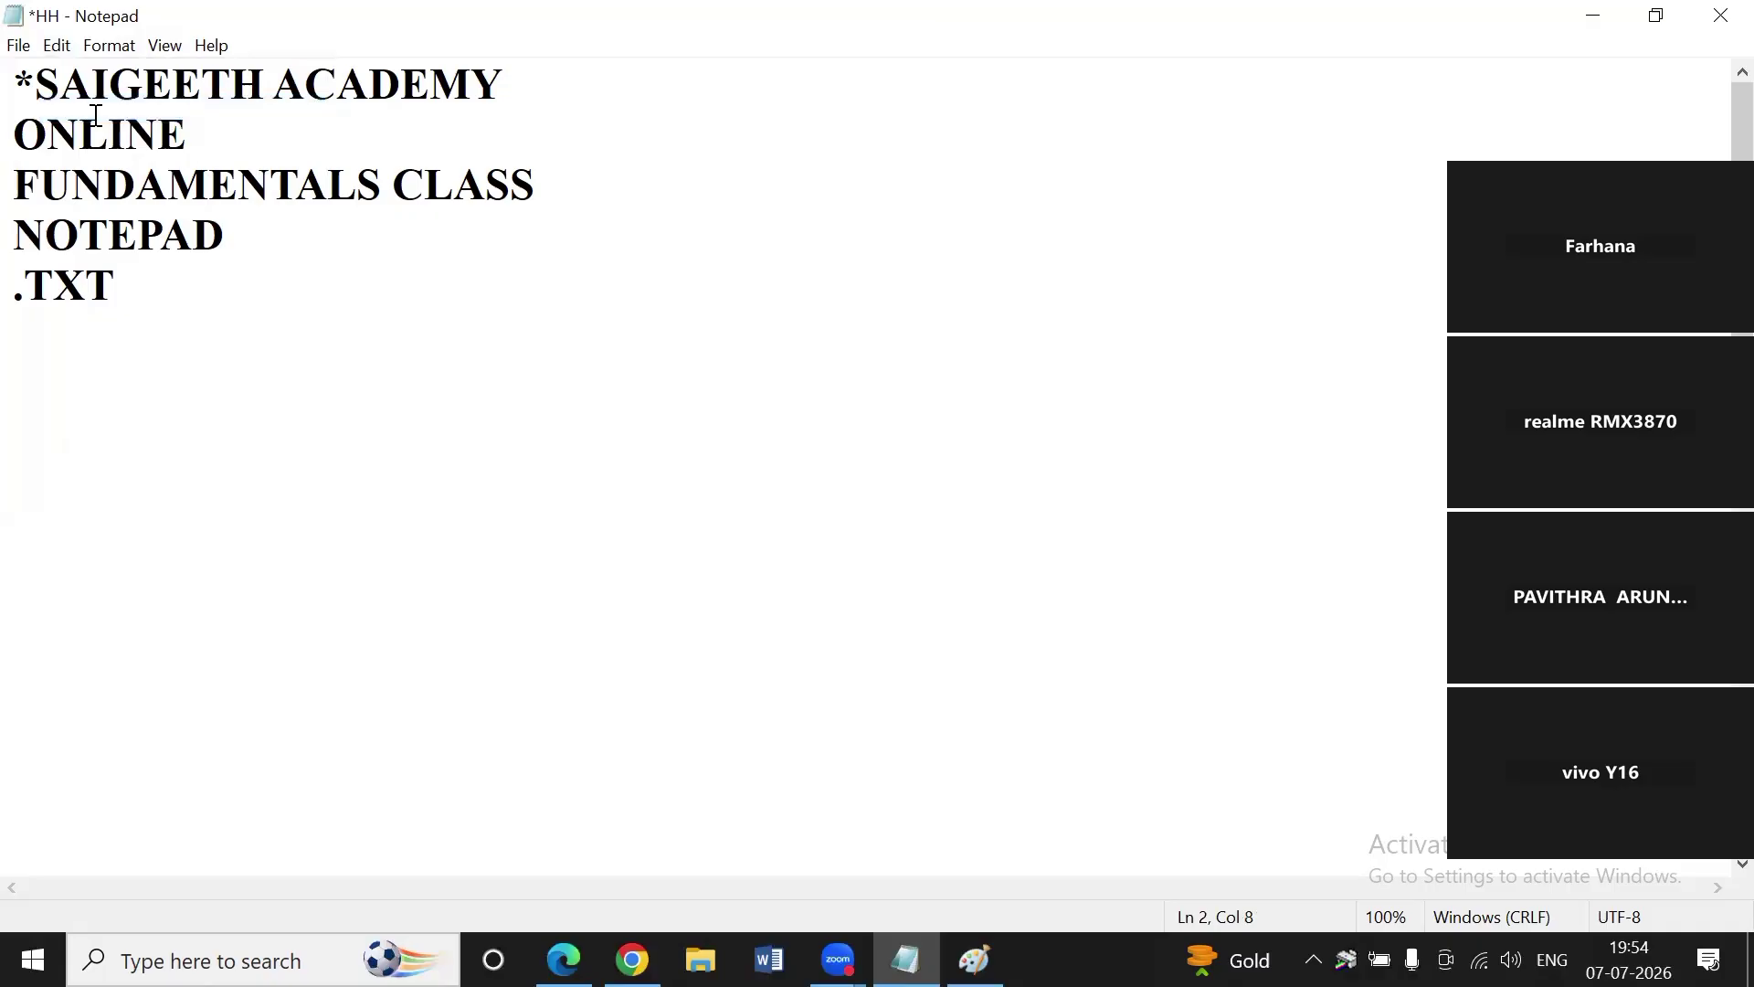
Add three line breaks after .TXT and paste the cut word CLASS on the new last line.
click(147, 305)
key(Return)
key(Return)
key(Return)
click(57, 46)
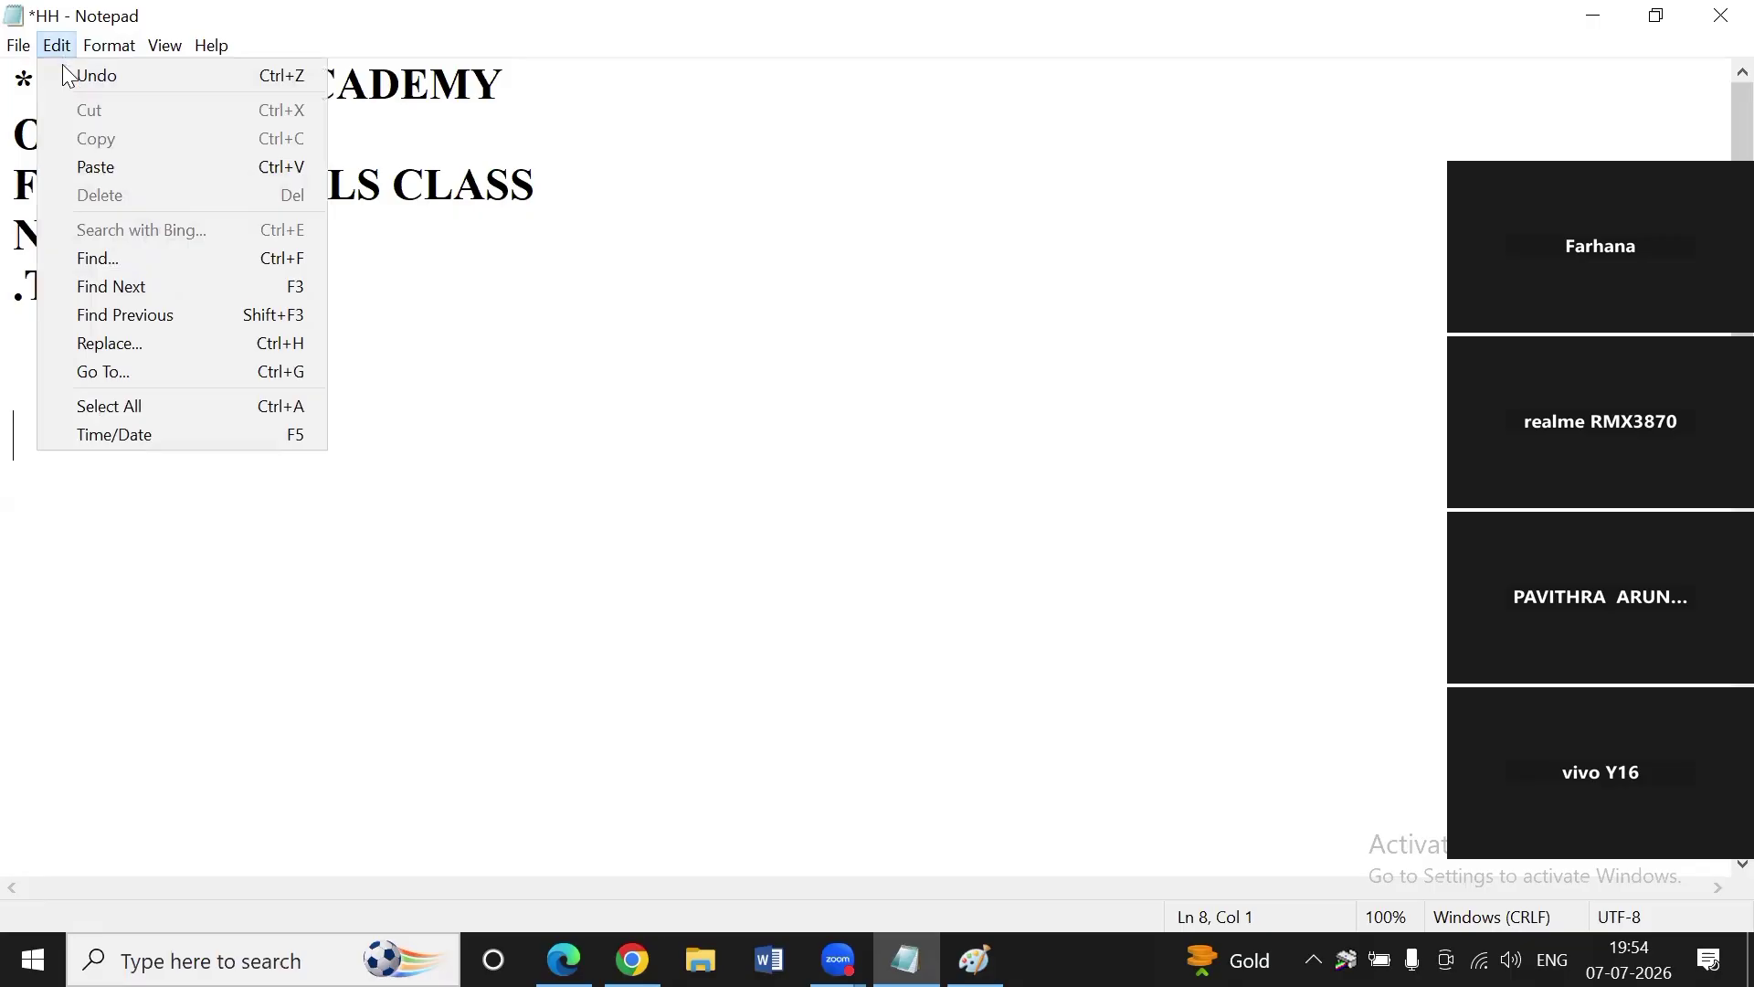
click(103, 166)
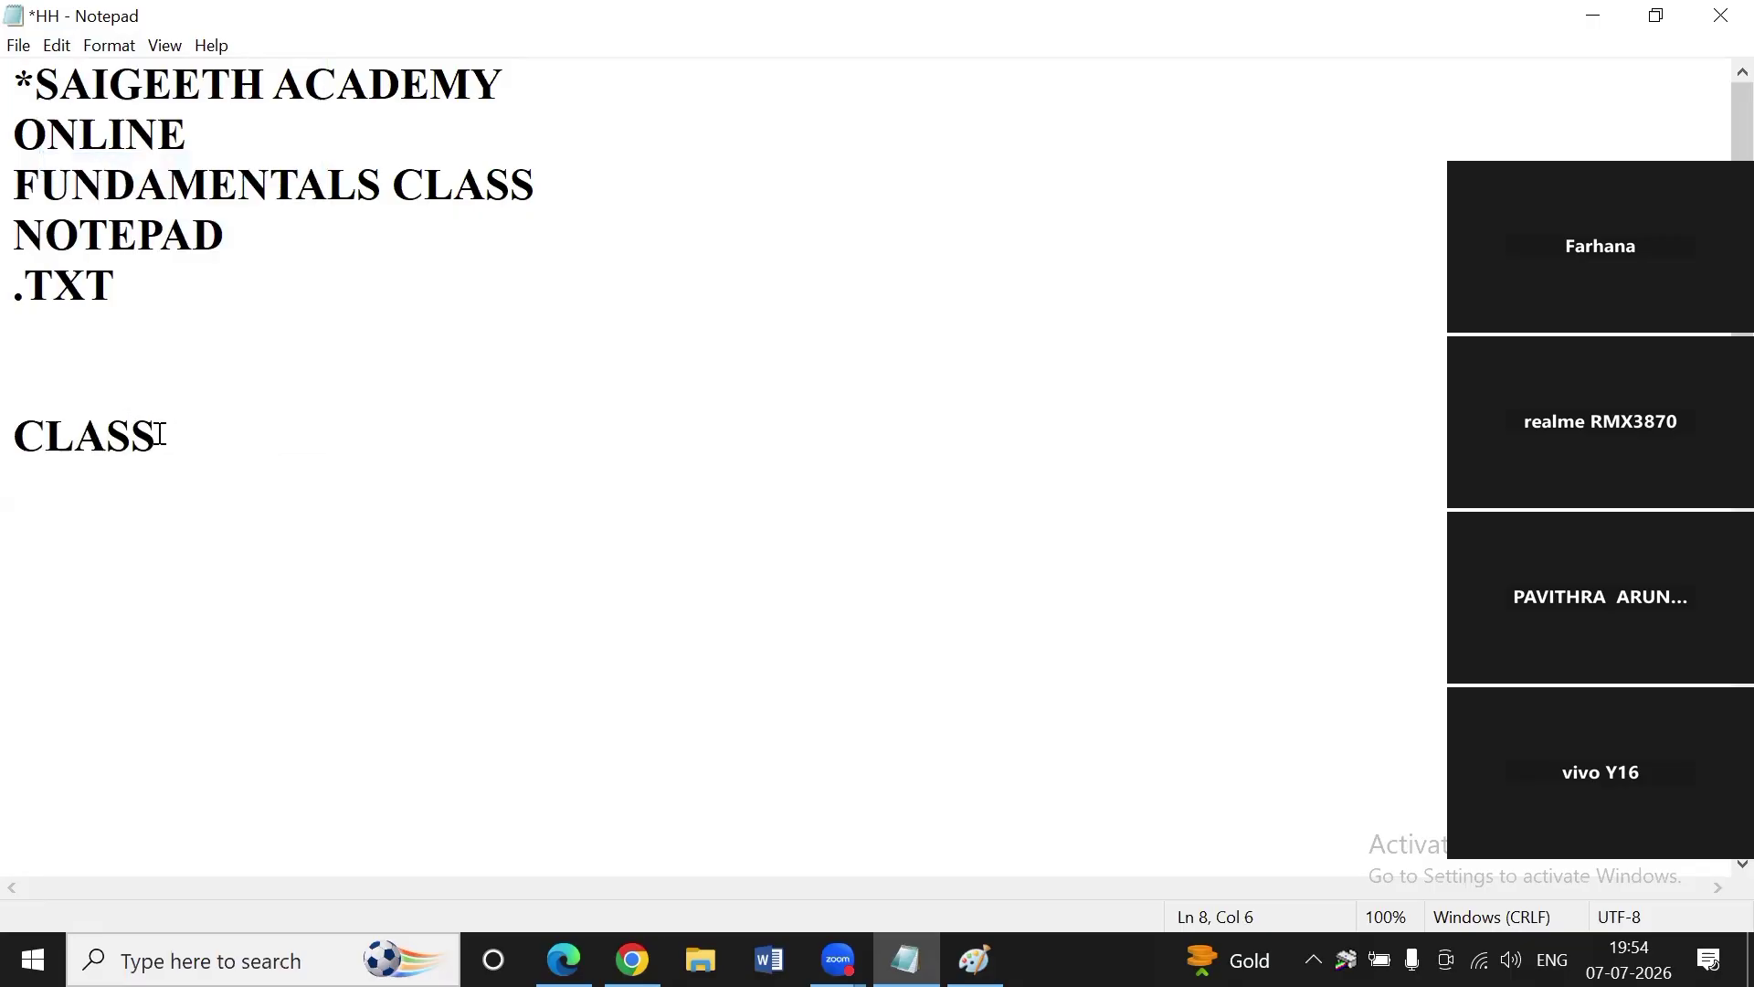
Copy the word CLASS from the last line and paste it after ONLINE on the second line.
drag(159, 435, 17, 438)
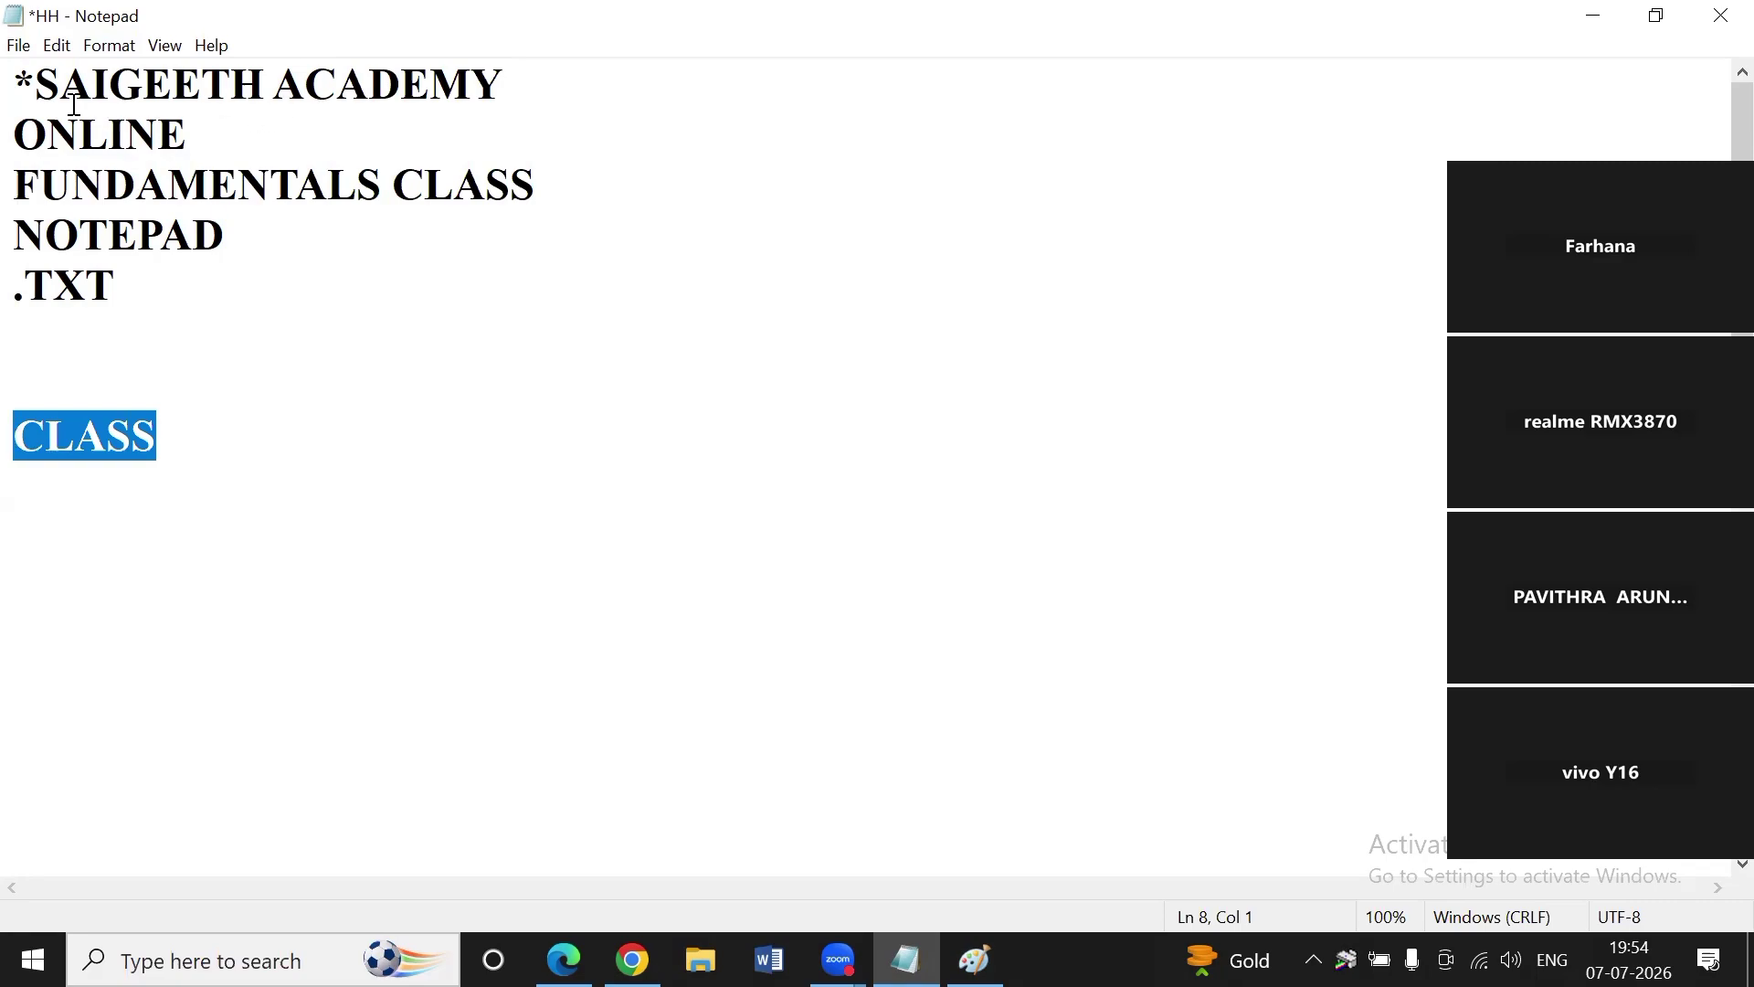
click(57, 48)
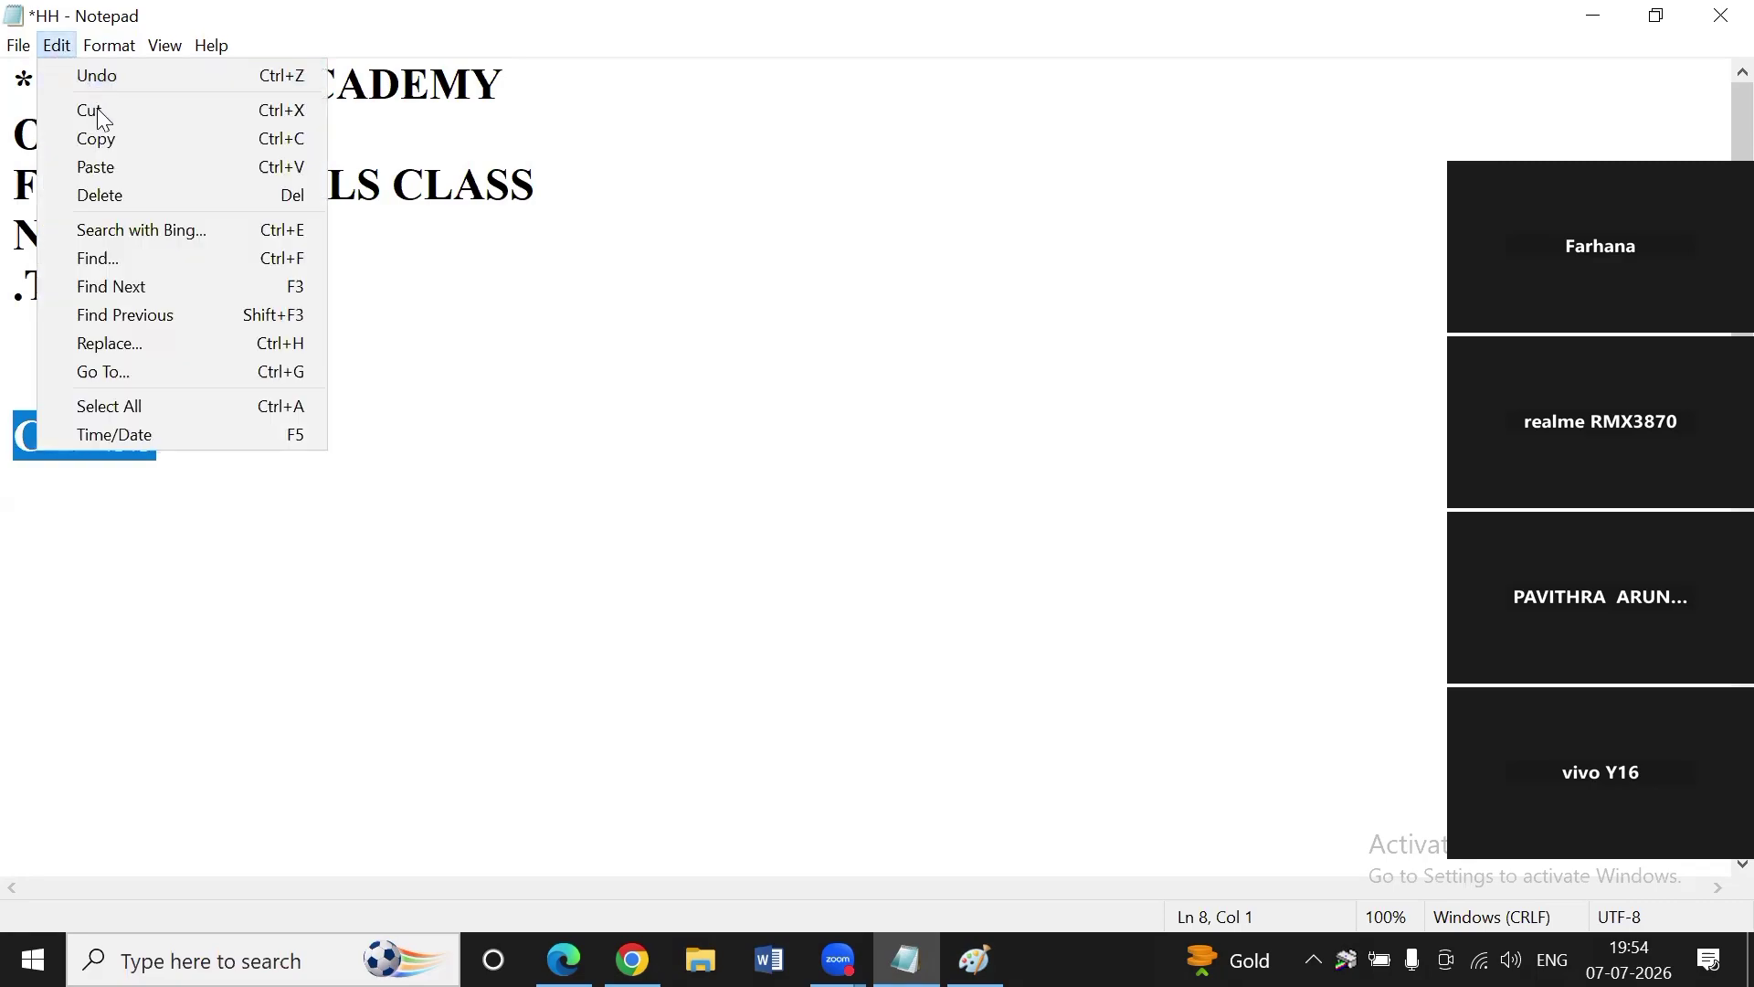
click(107, 143)
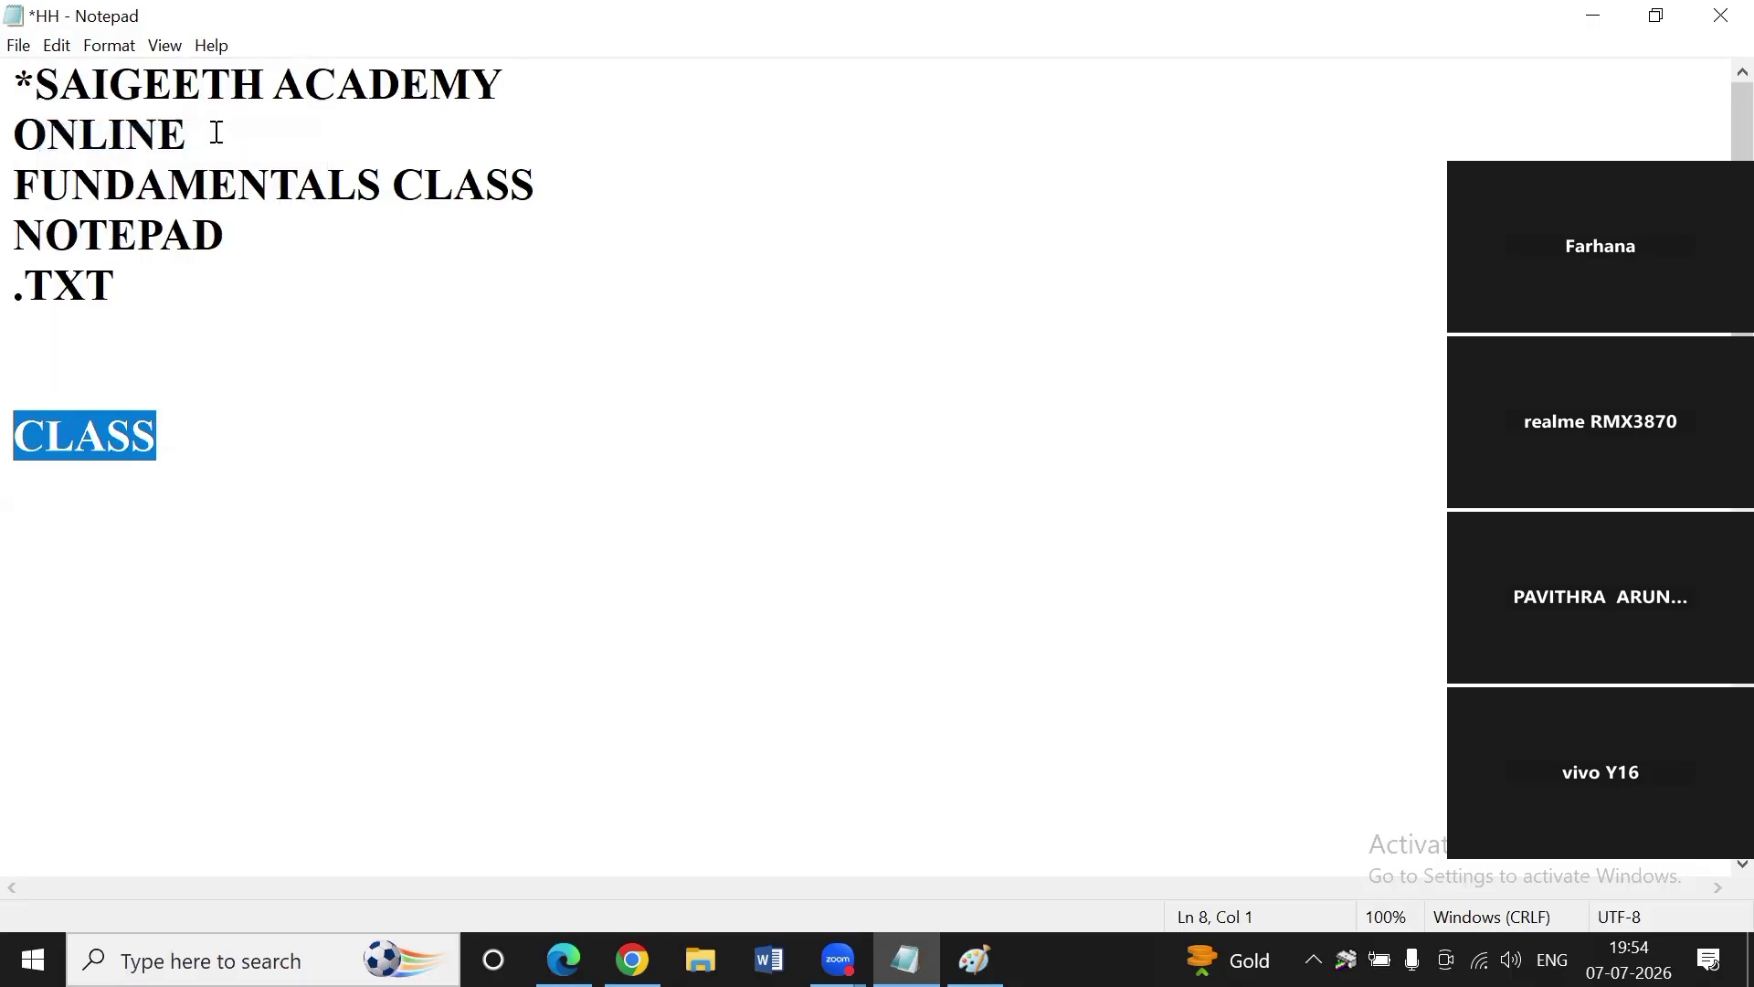
click(217, 133)
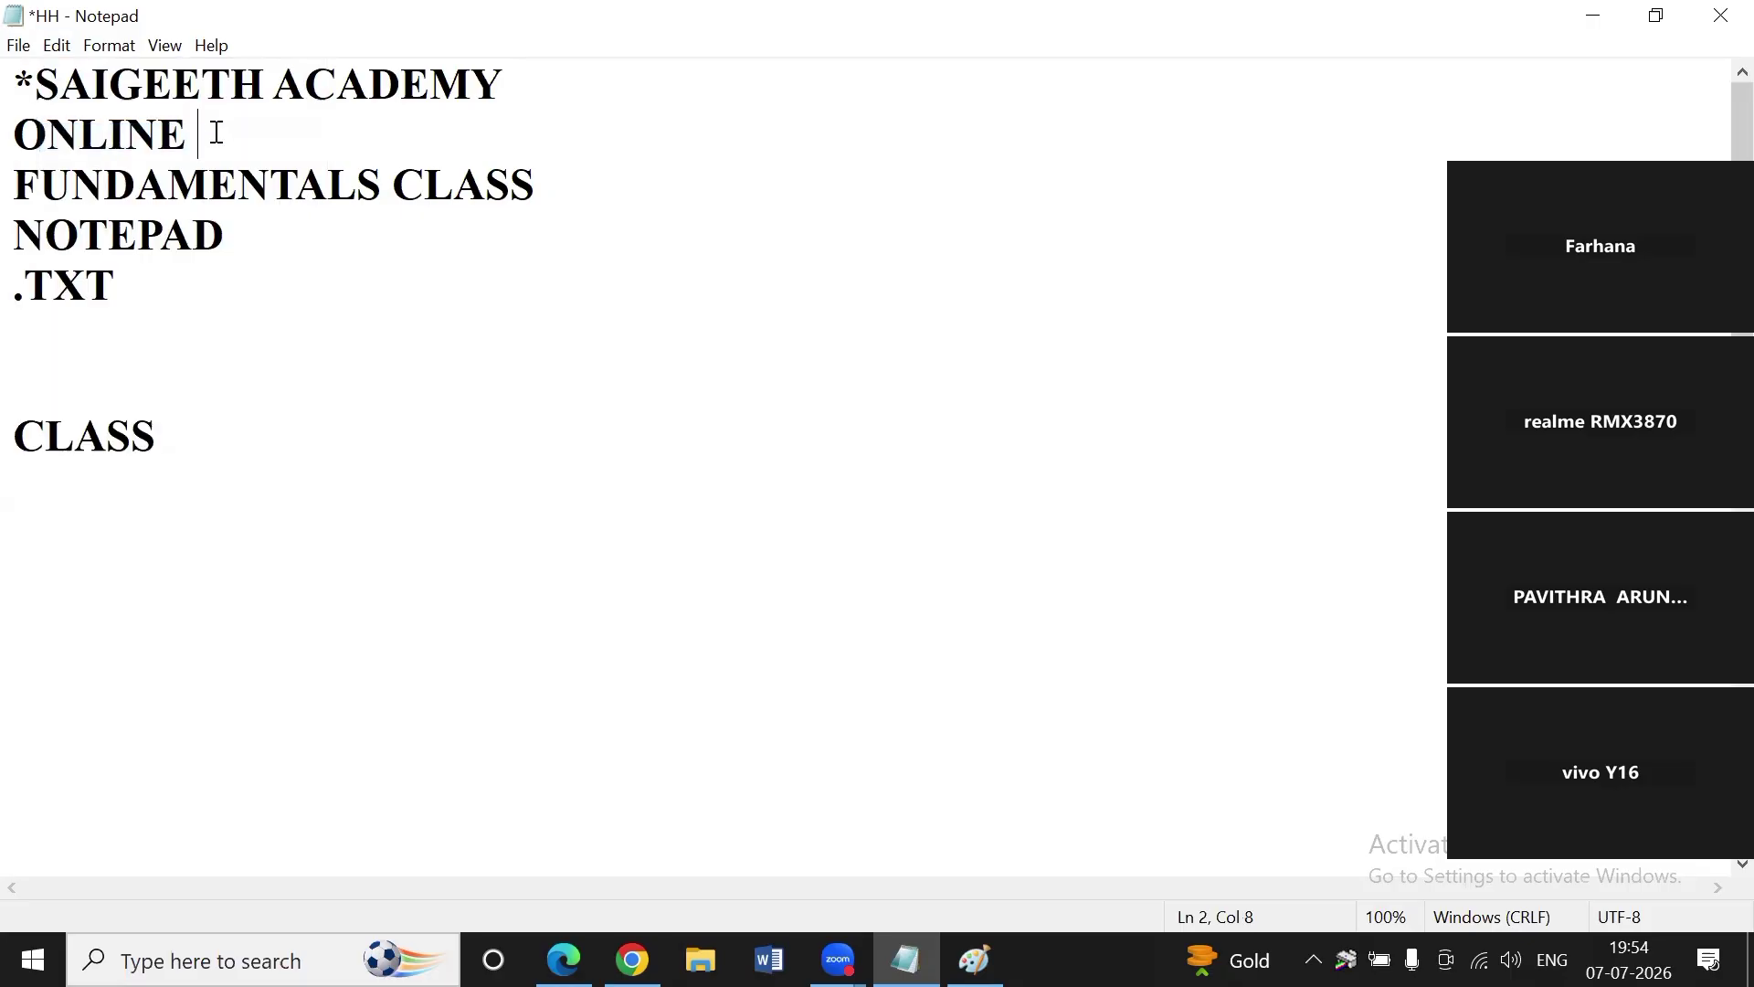
key(ctrl+v)
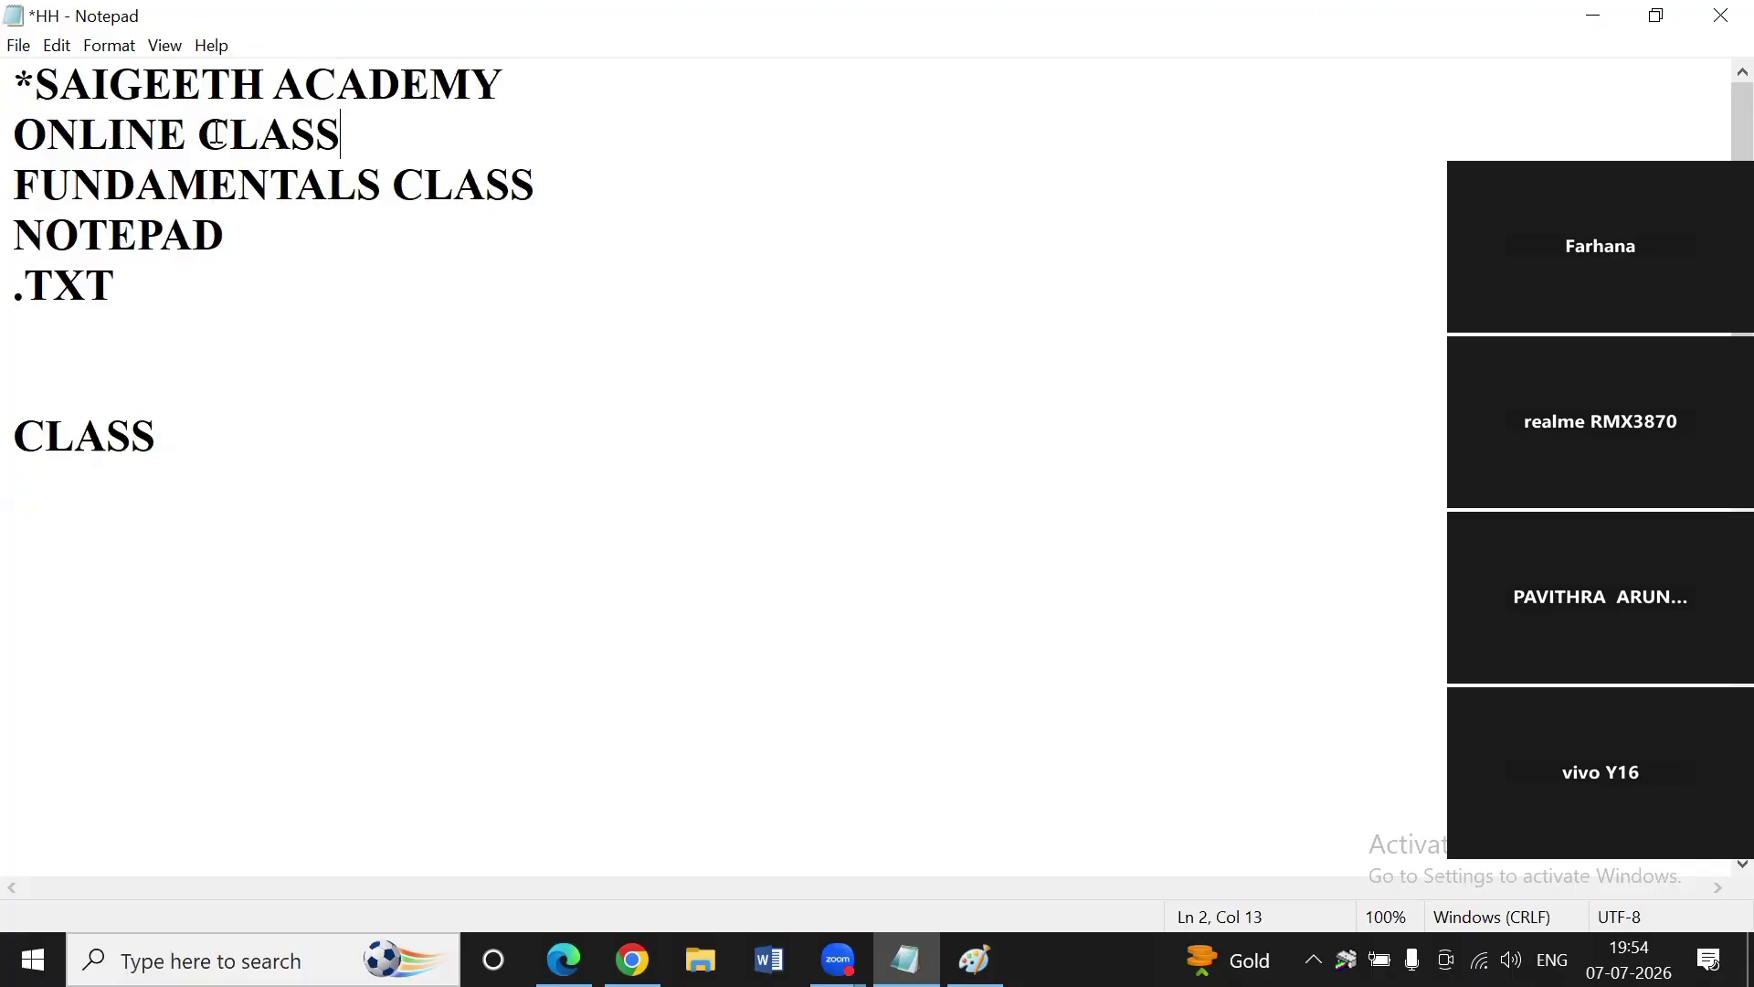
click(56, 46)
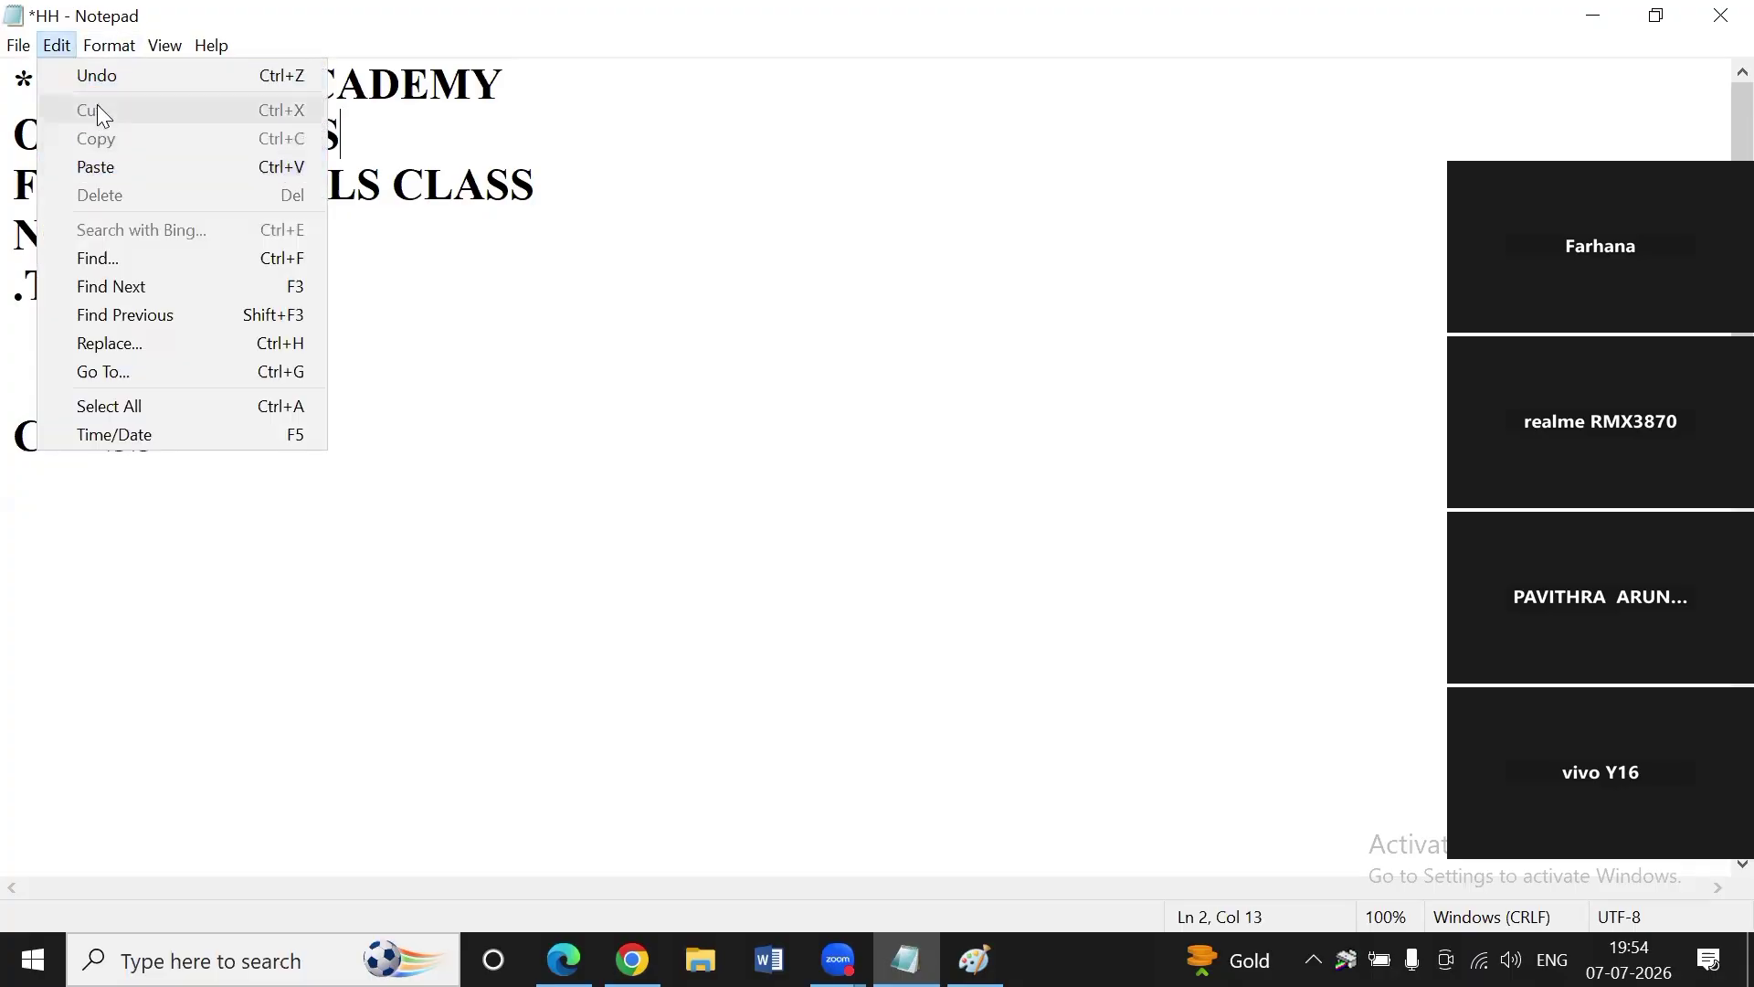
click(486, 183)
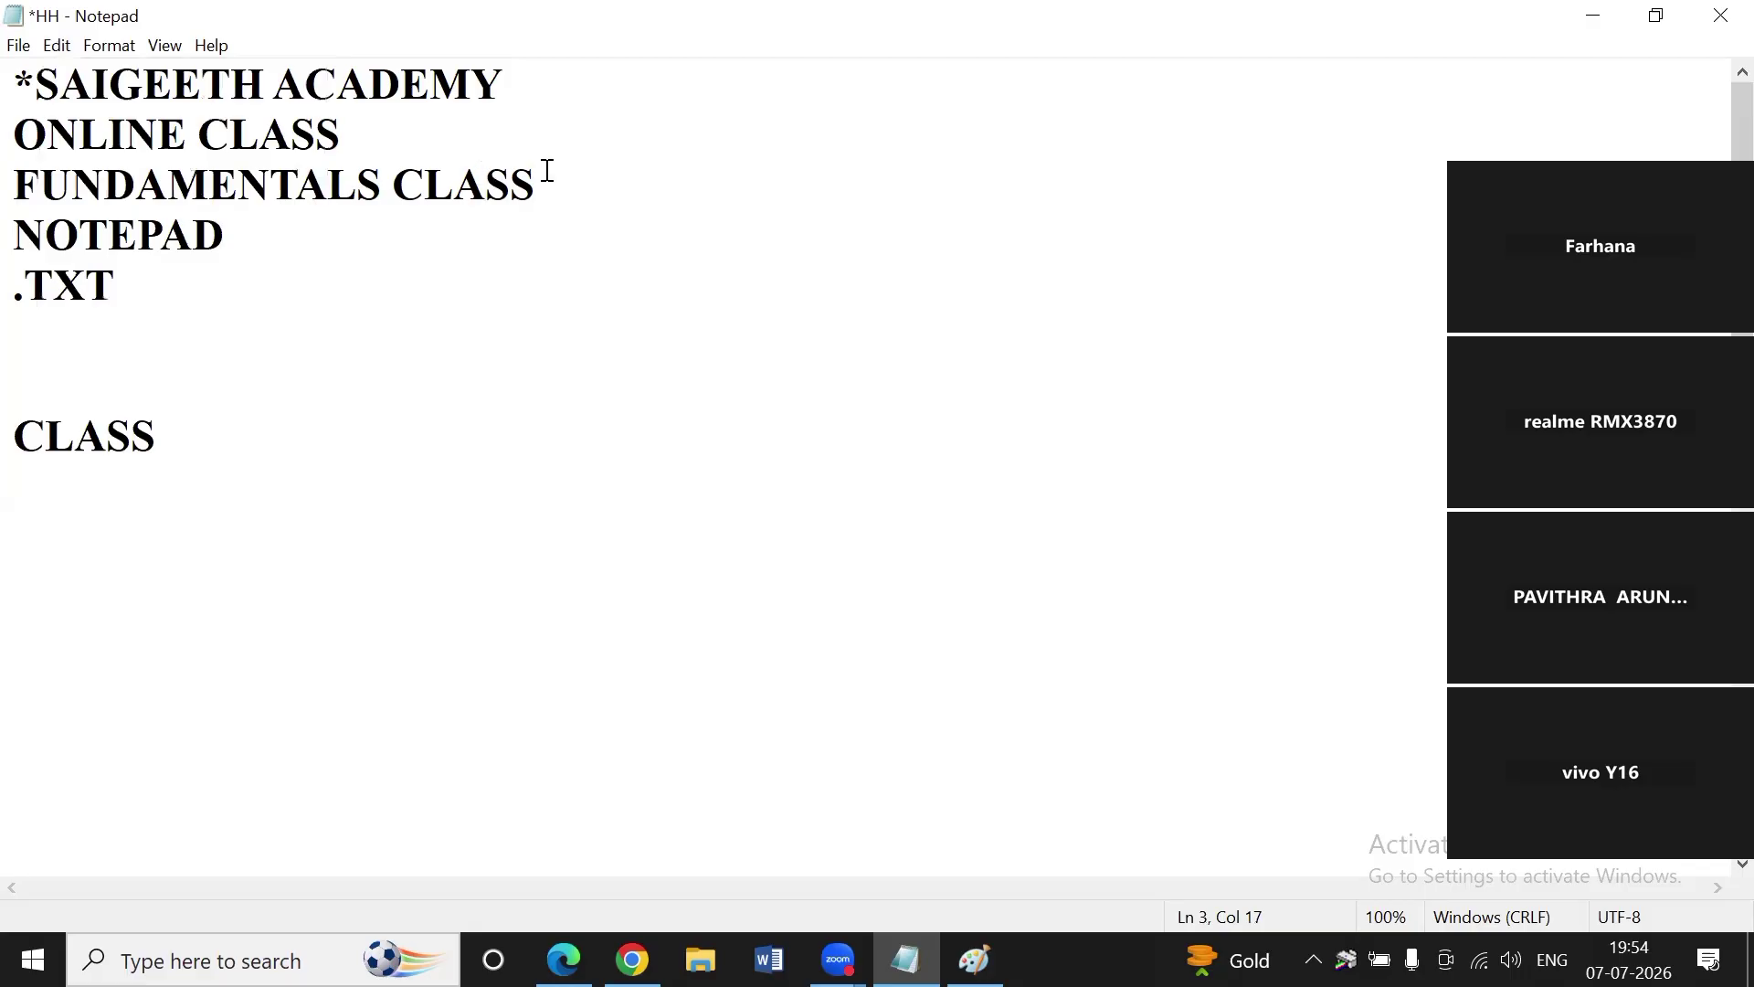
Cut the word CLASS from the third line, leaving only FUNDAMENTALS there.
drag(547, 171, 403, 183)
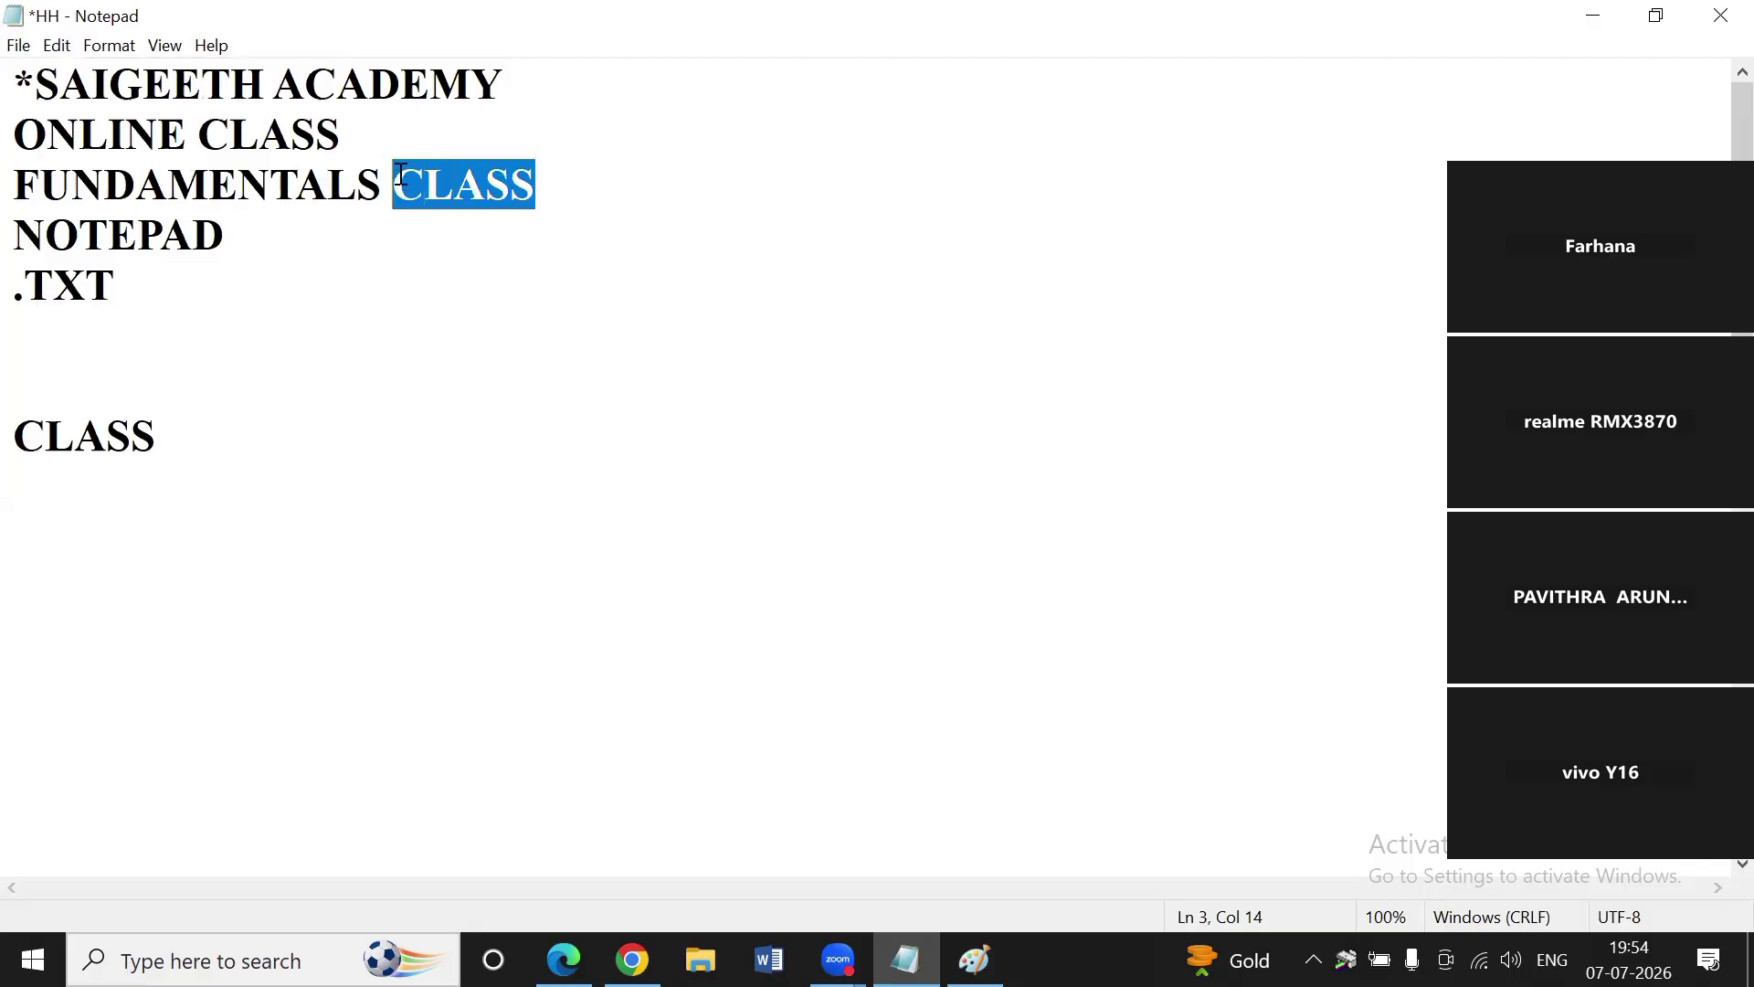
key(ctrl+x)
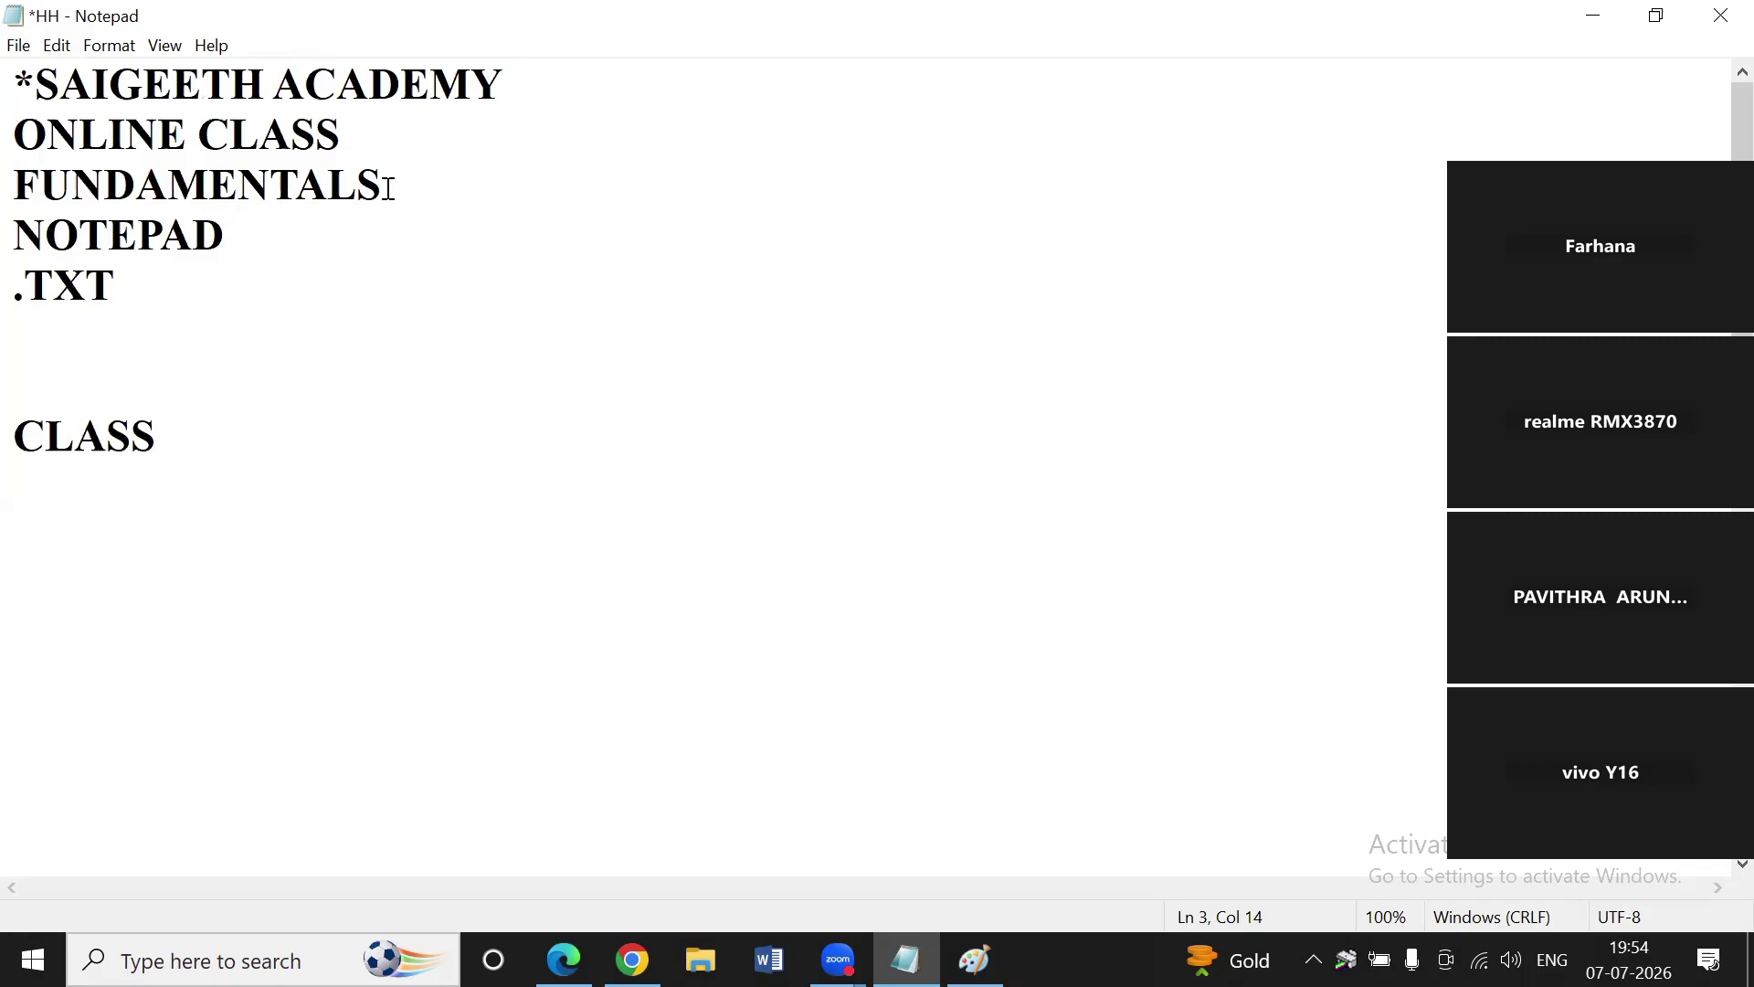
click(60, 48)
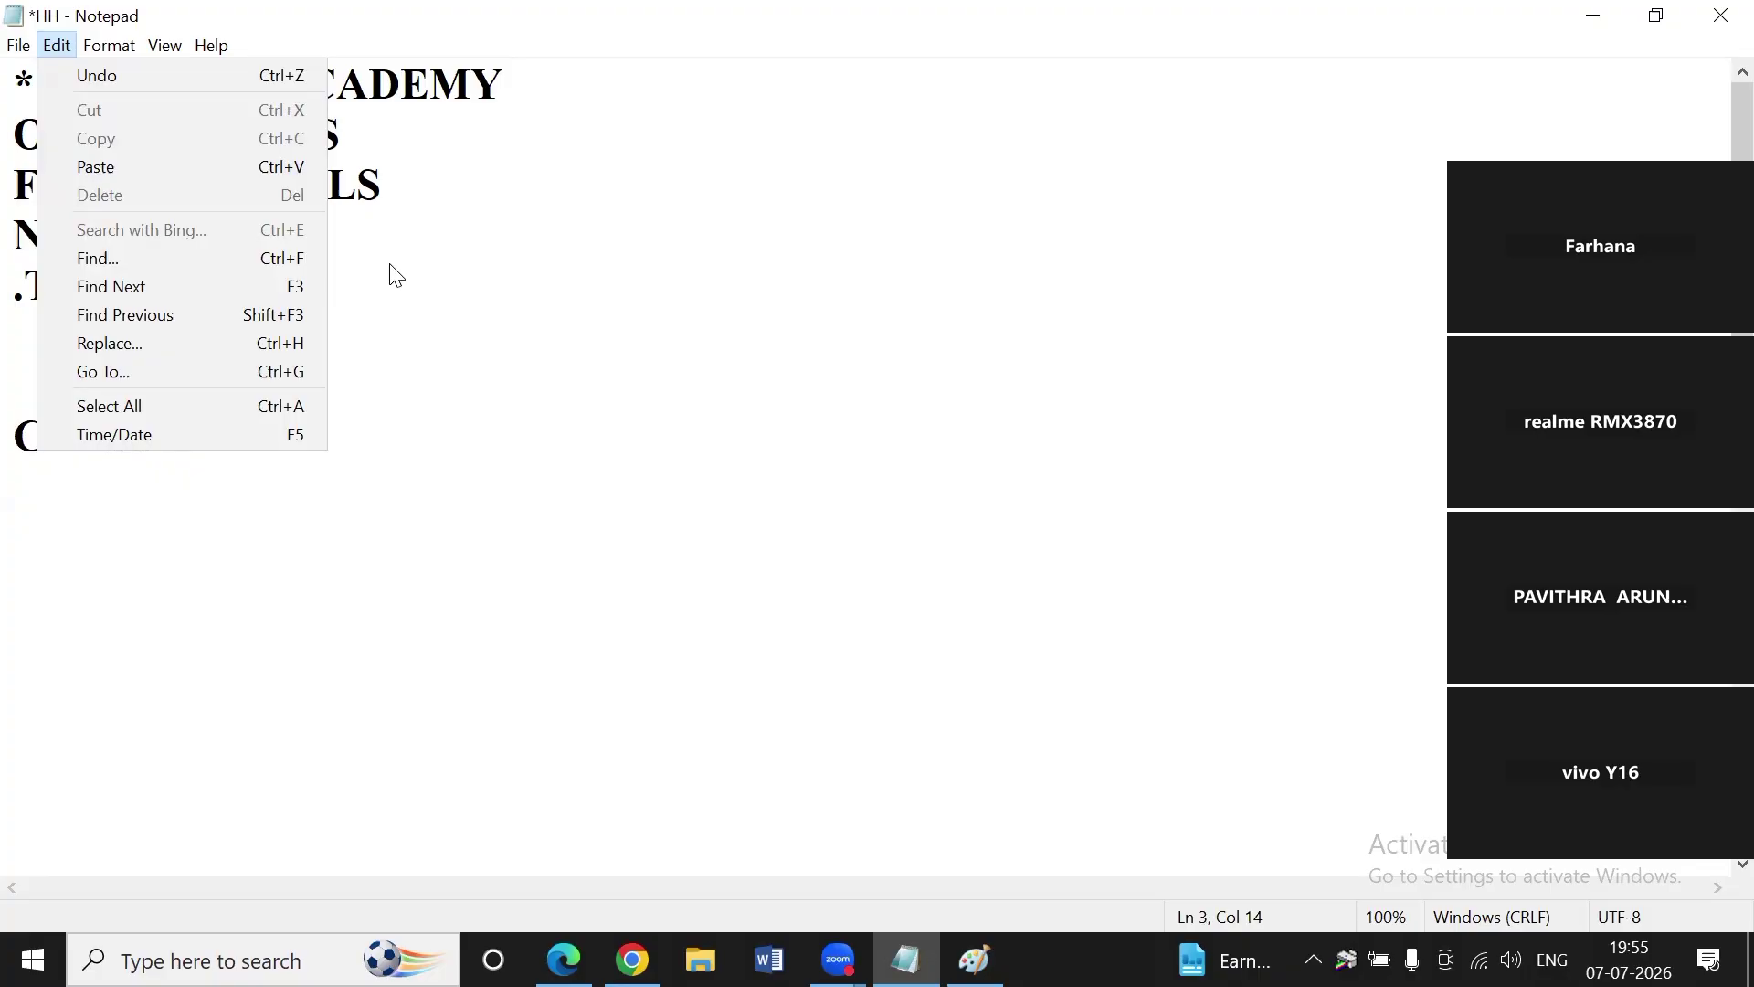
click(382, 194)
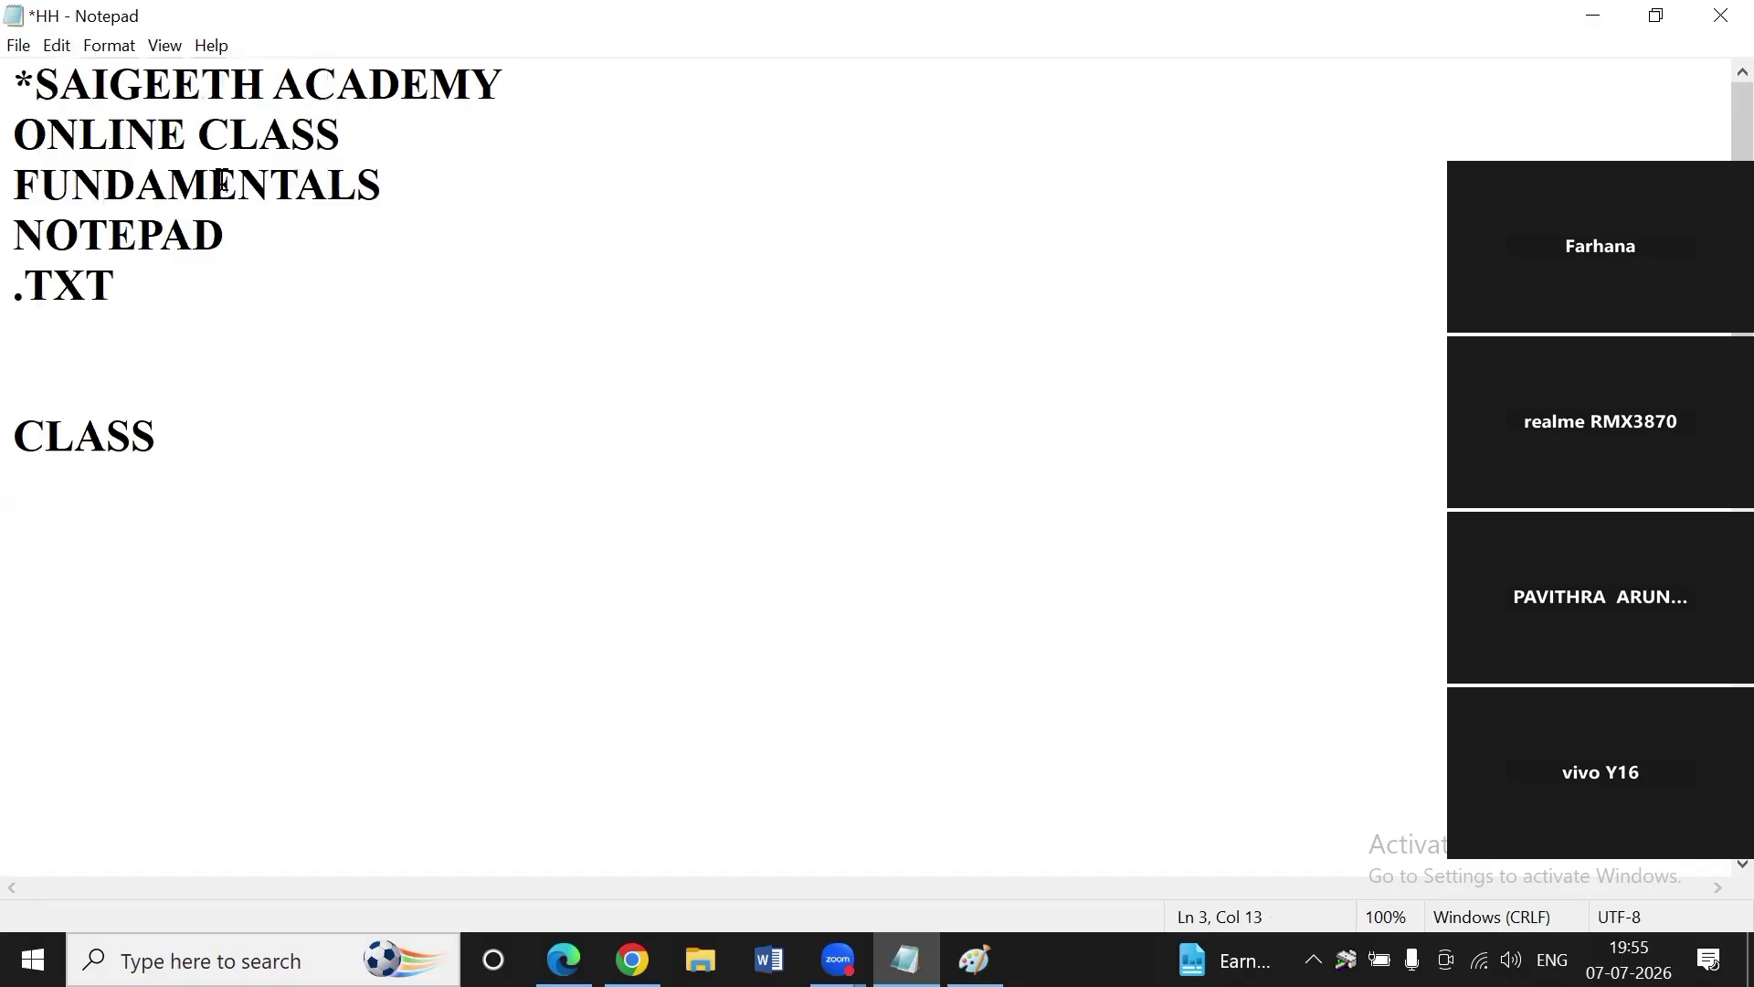
Copy the word FUNDAMENTALS from the third line.
scroll(128, 201, down, 6)
scroll(144, 195, up, 19)
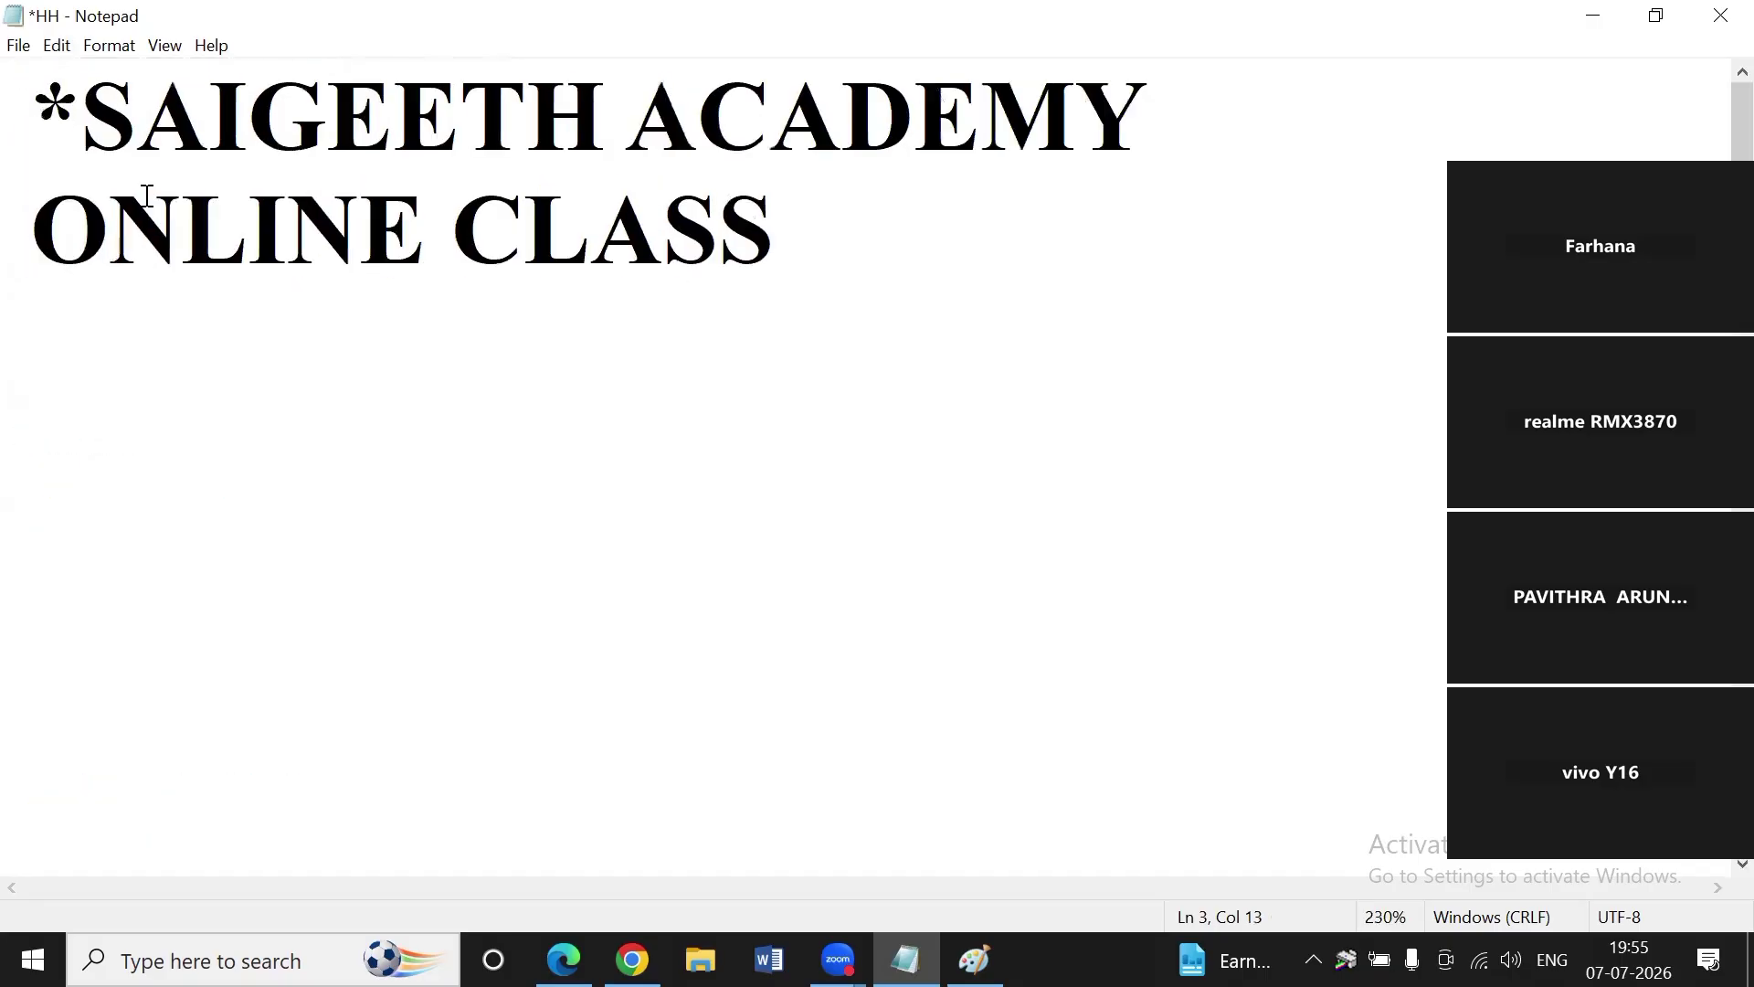
scroll(144, 196, down, 5)
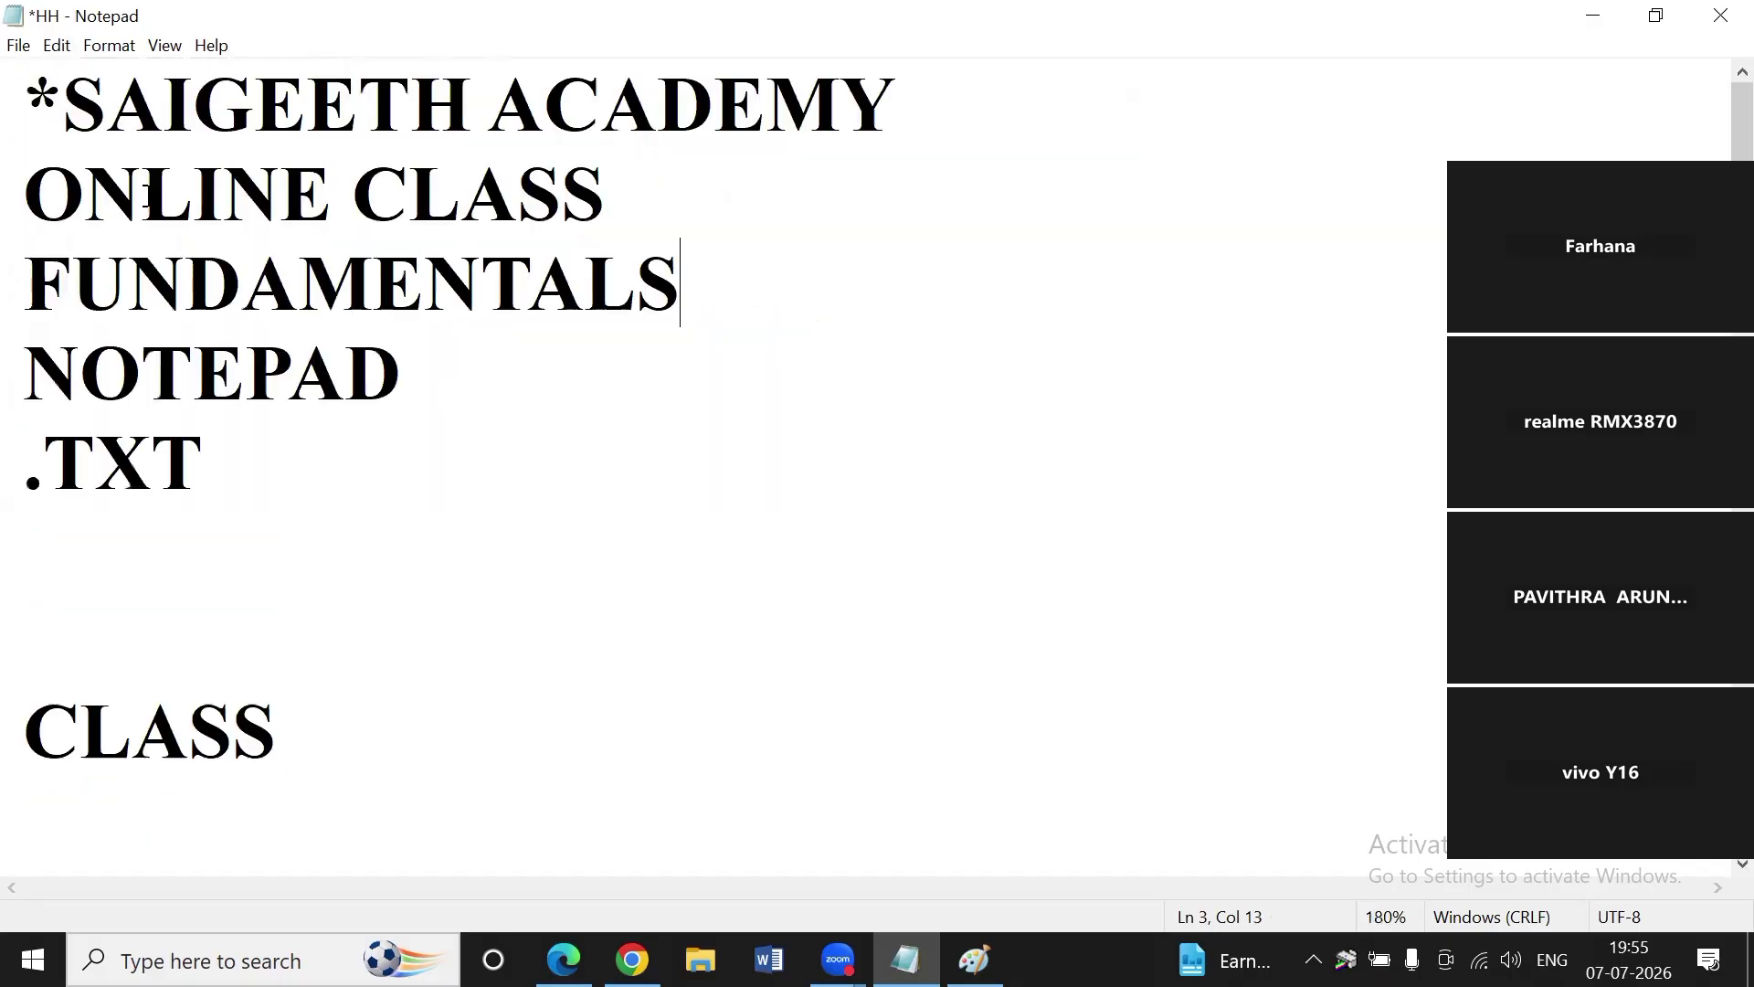
scroll(120, 278, down, 3)
scroll(120, 279, down, 1)
click(120, 280)
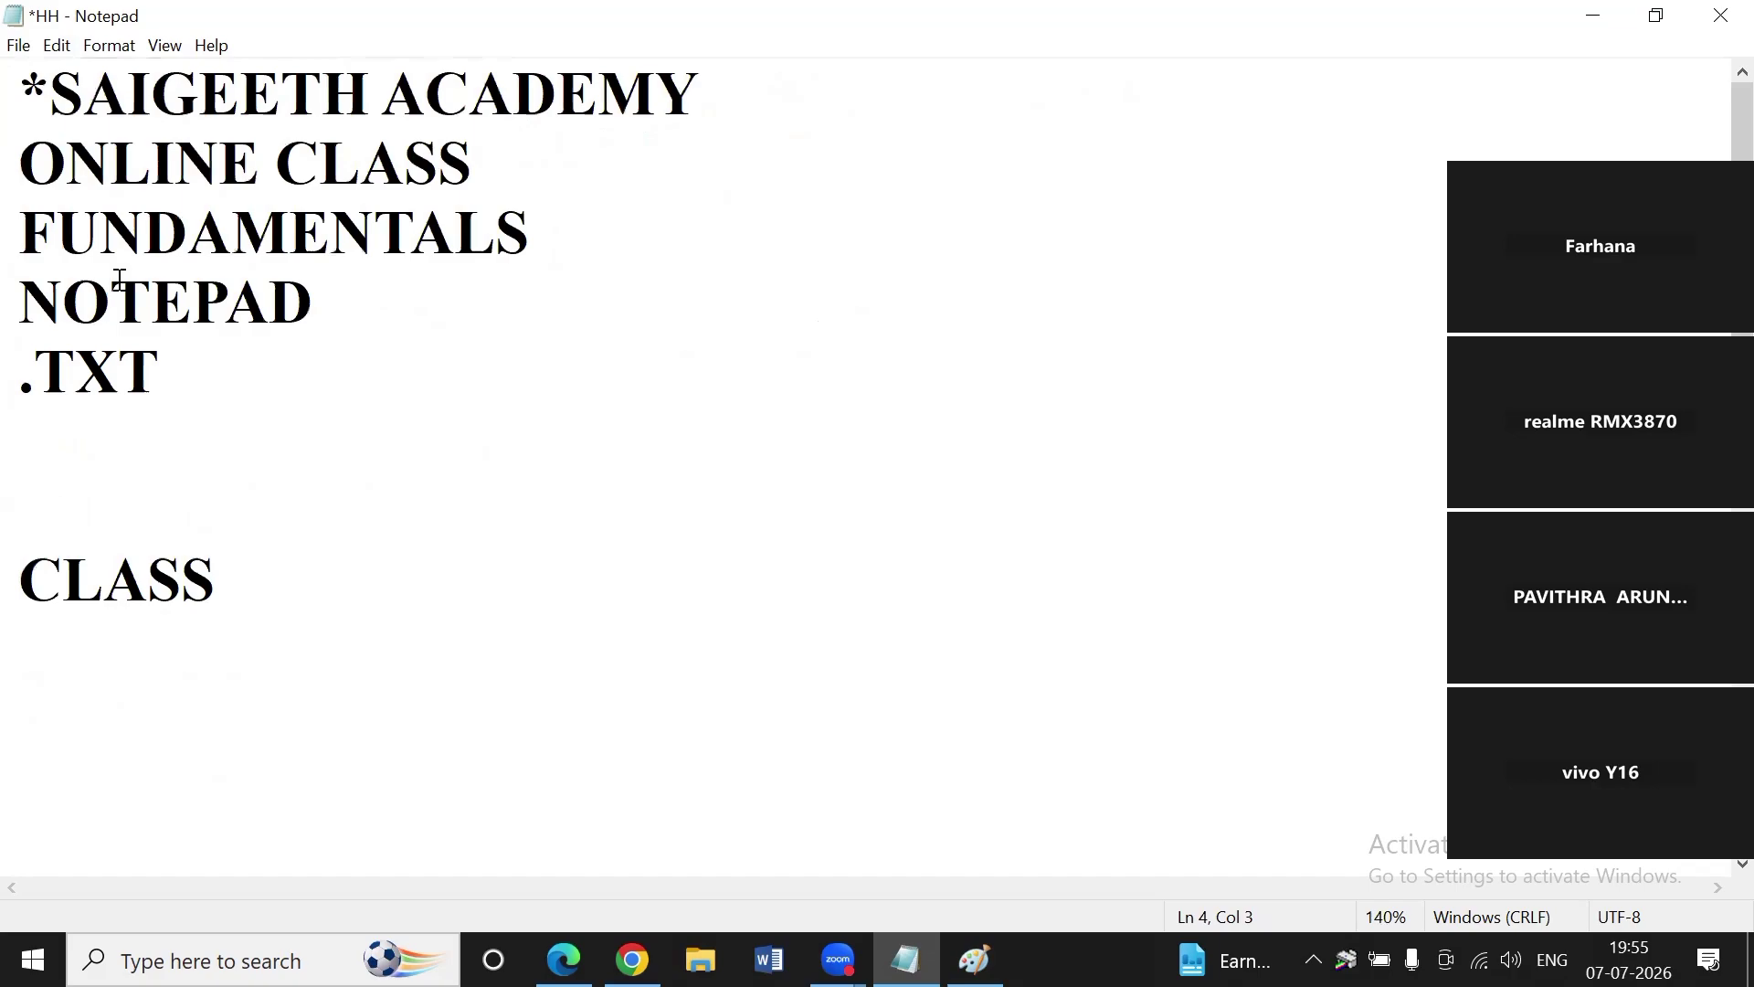
drag(20, 232, 522, 232)
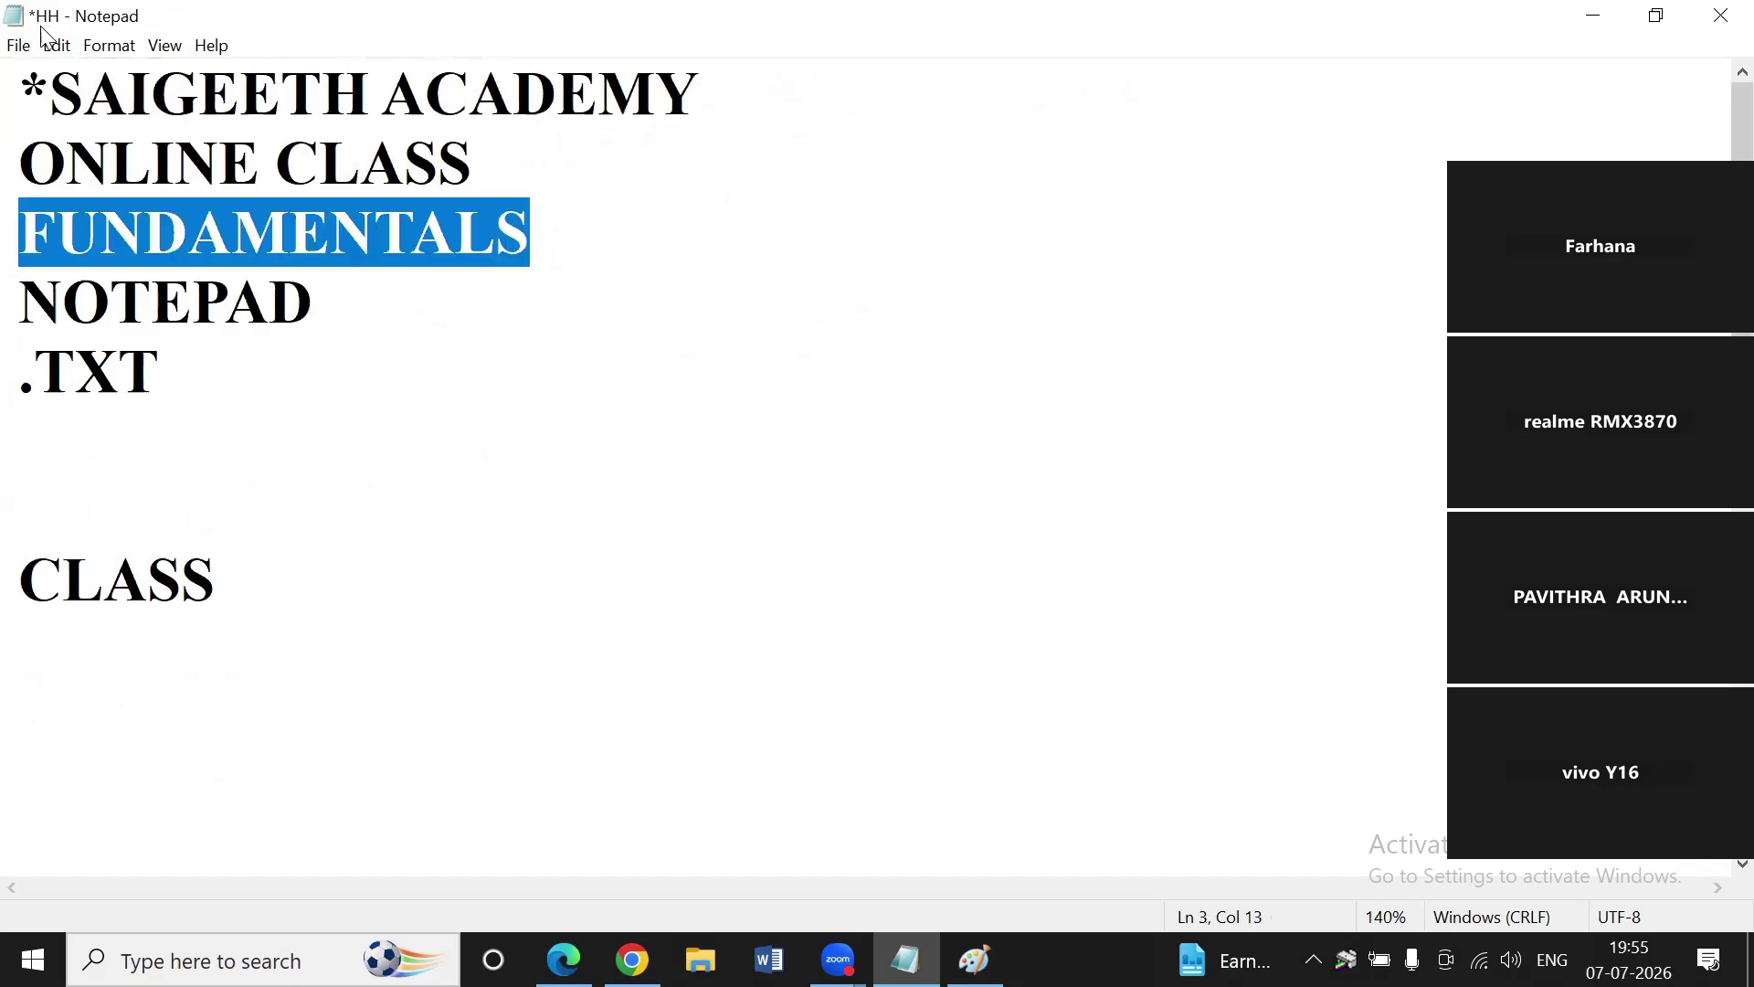
click(64, 46)
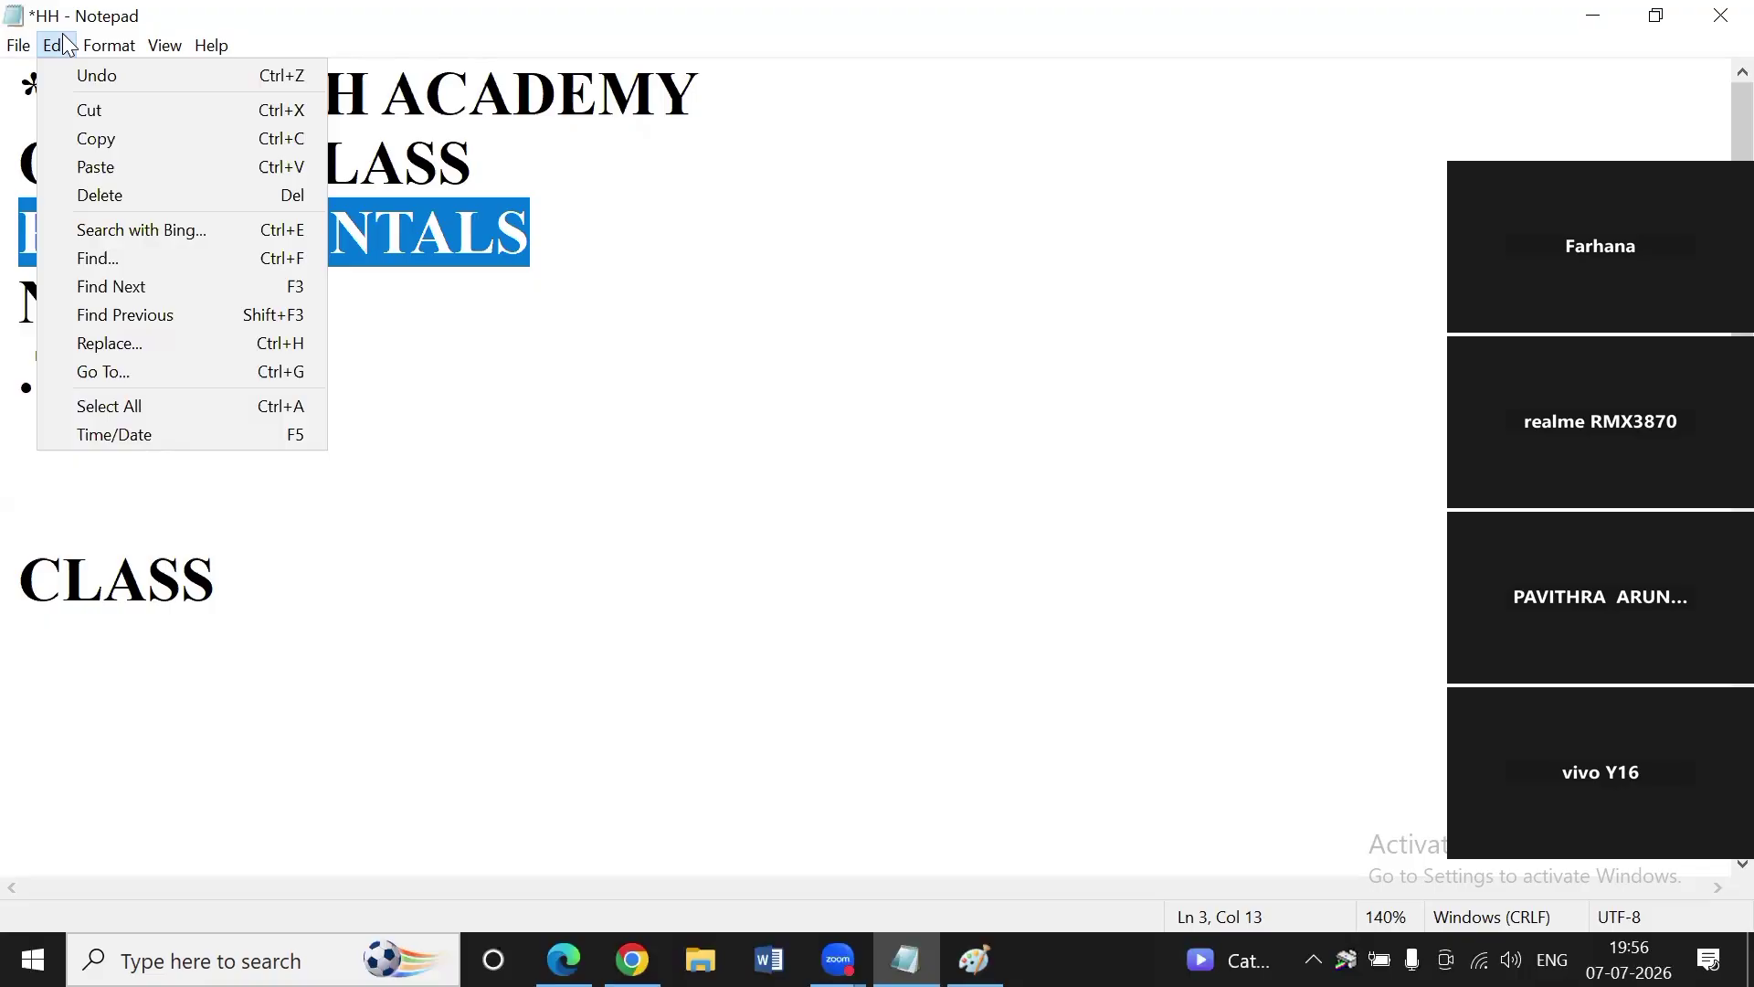
click(103, 144)
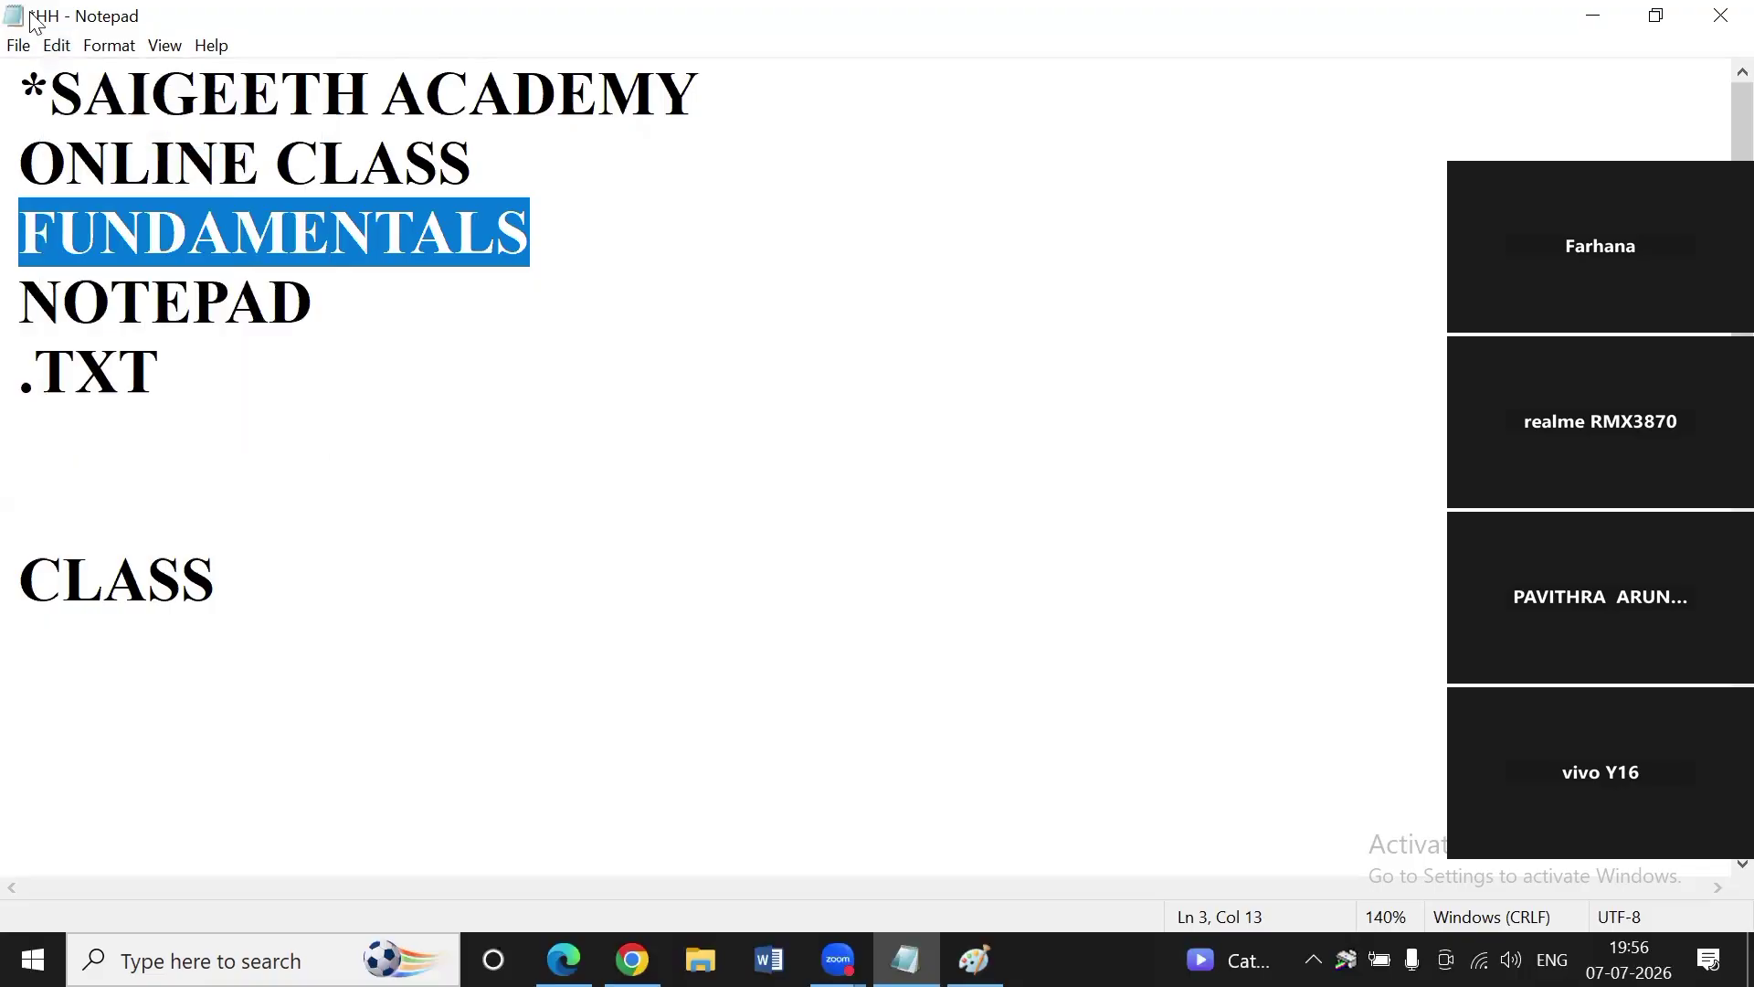
click(56, 46)
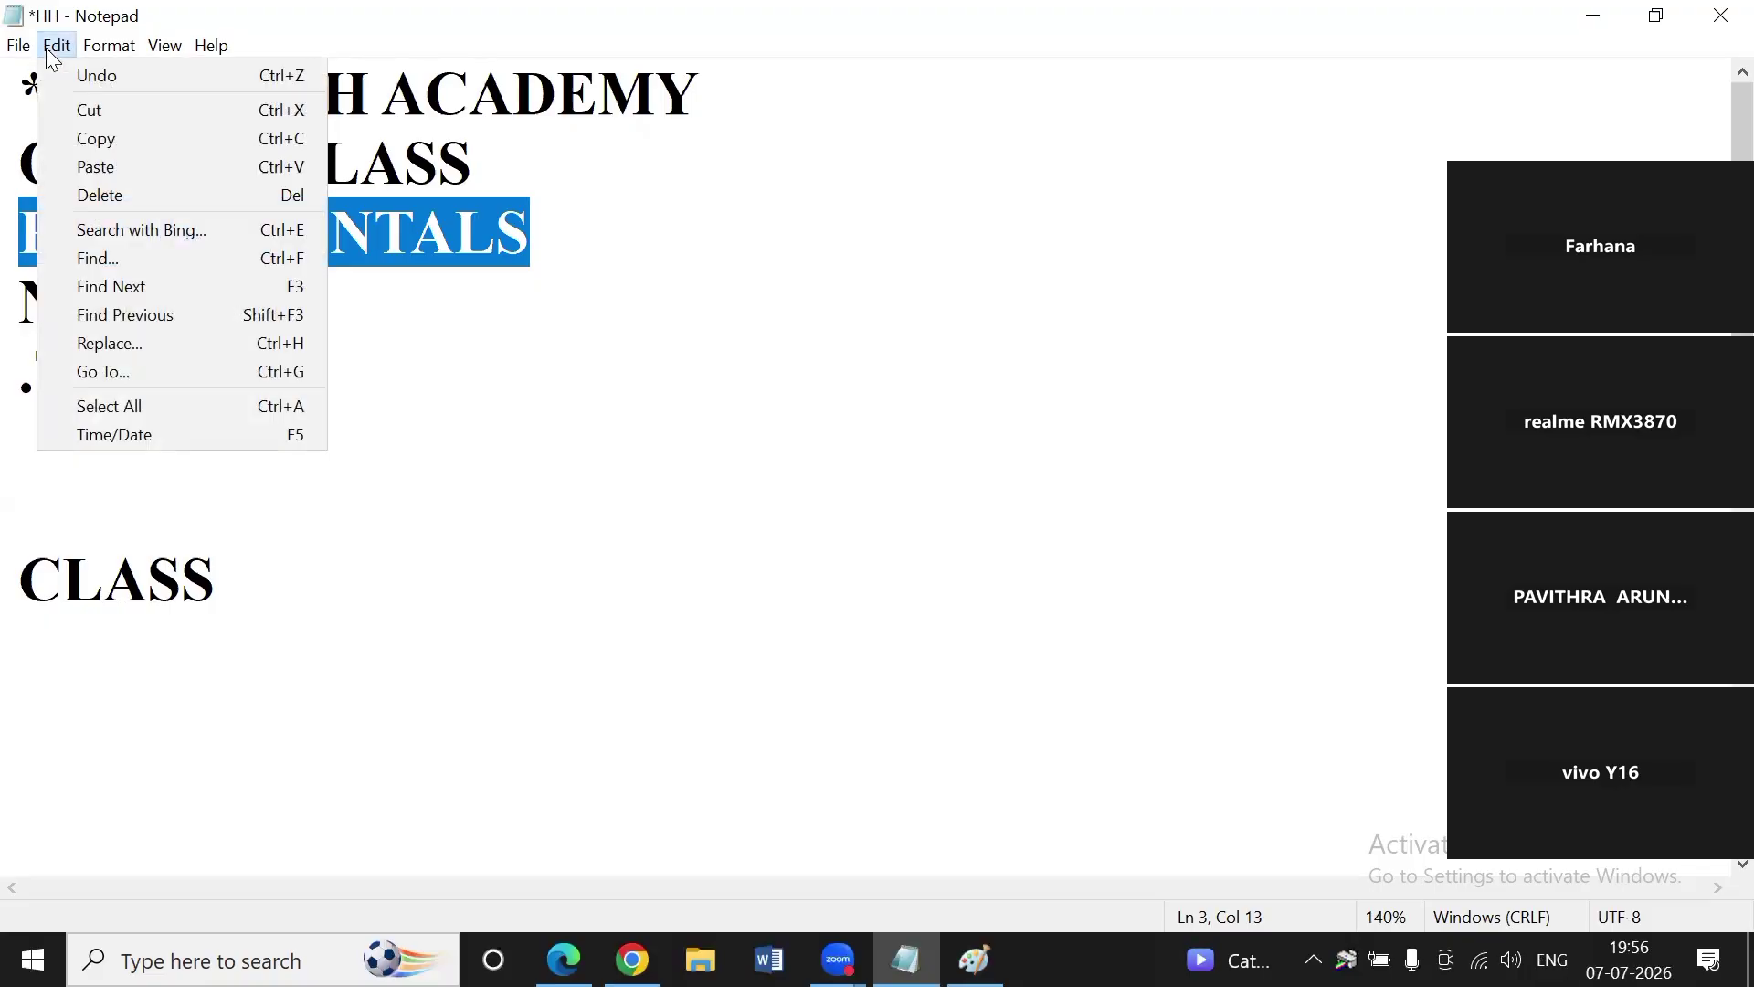
click(100, 143)
Find the next occurrence of FUNDAMENTALS in the document, then close the search and place the cursor after .TXT.
click(57, 46)
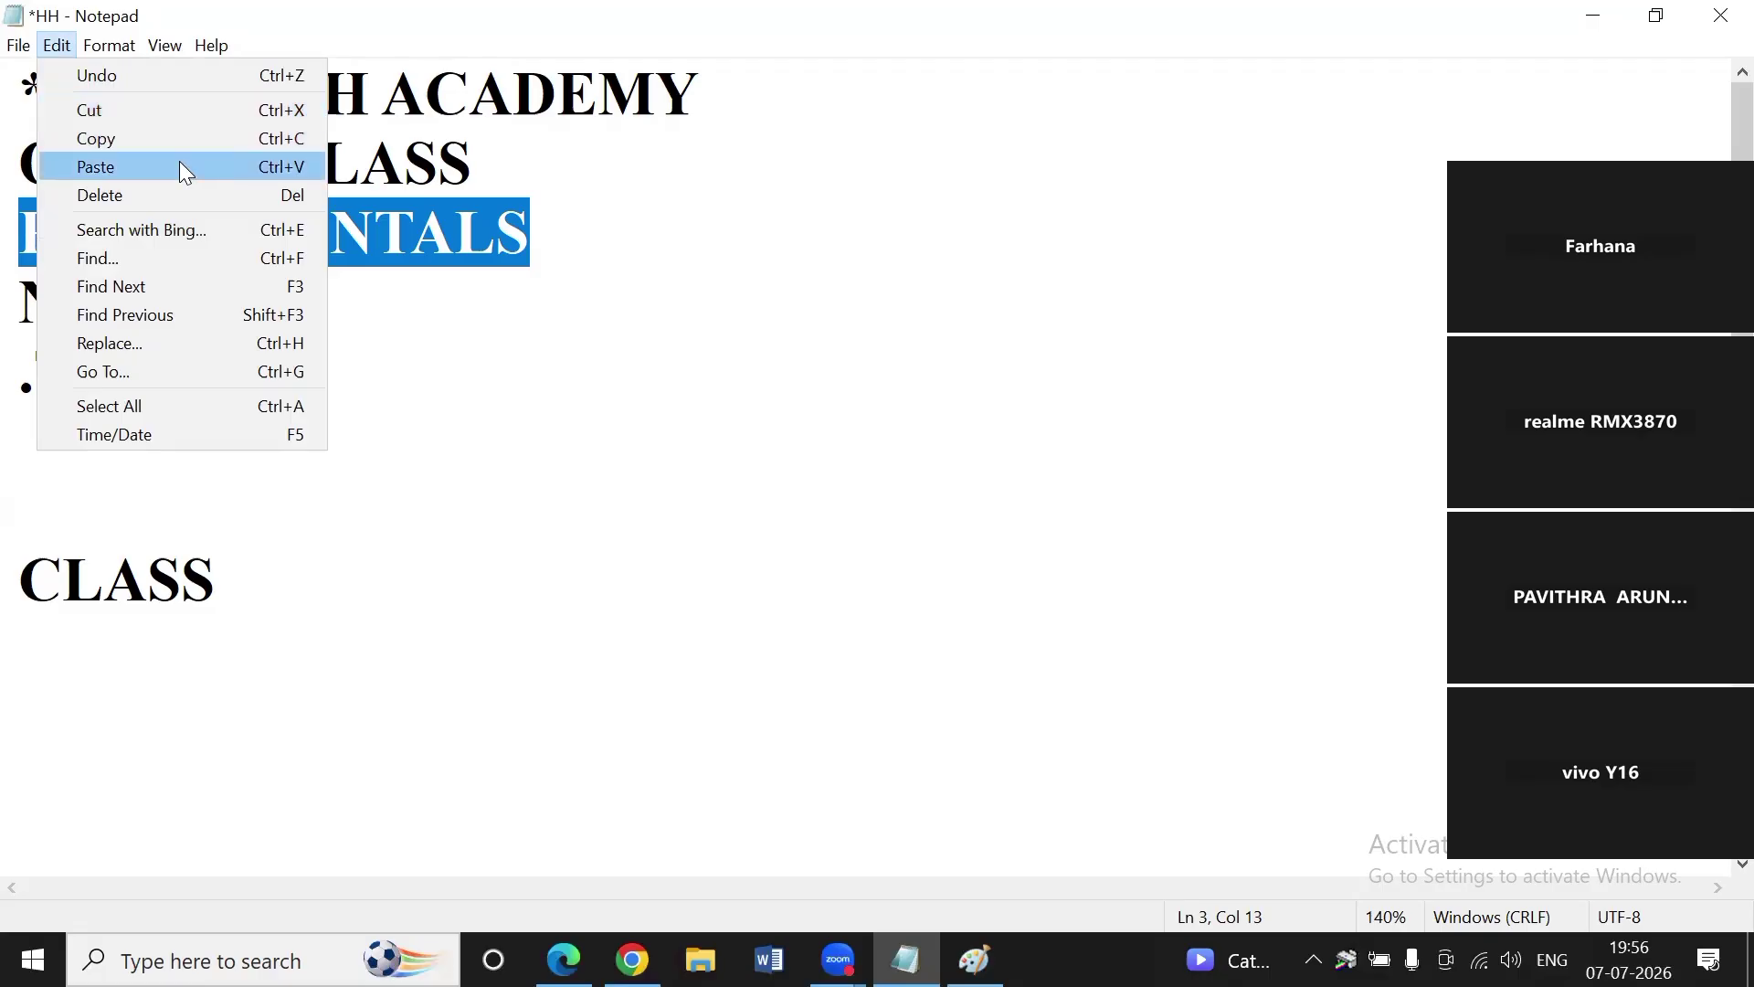
click(115, 261)
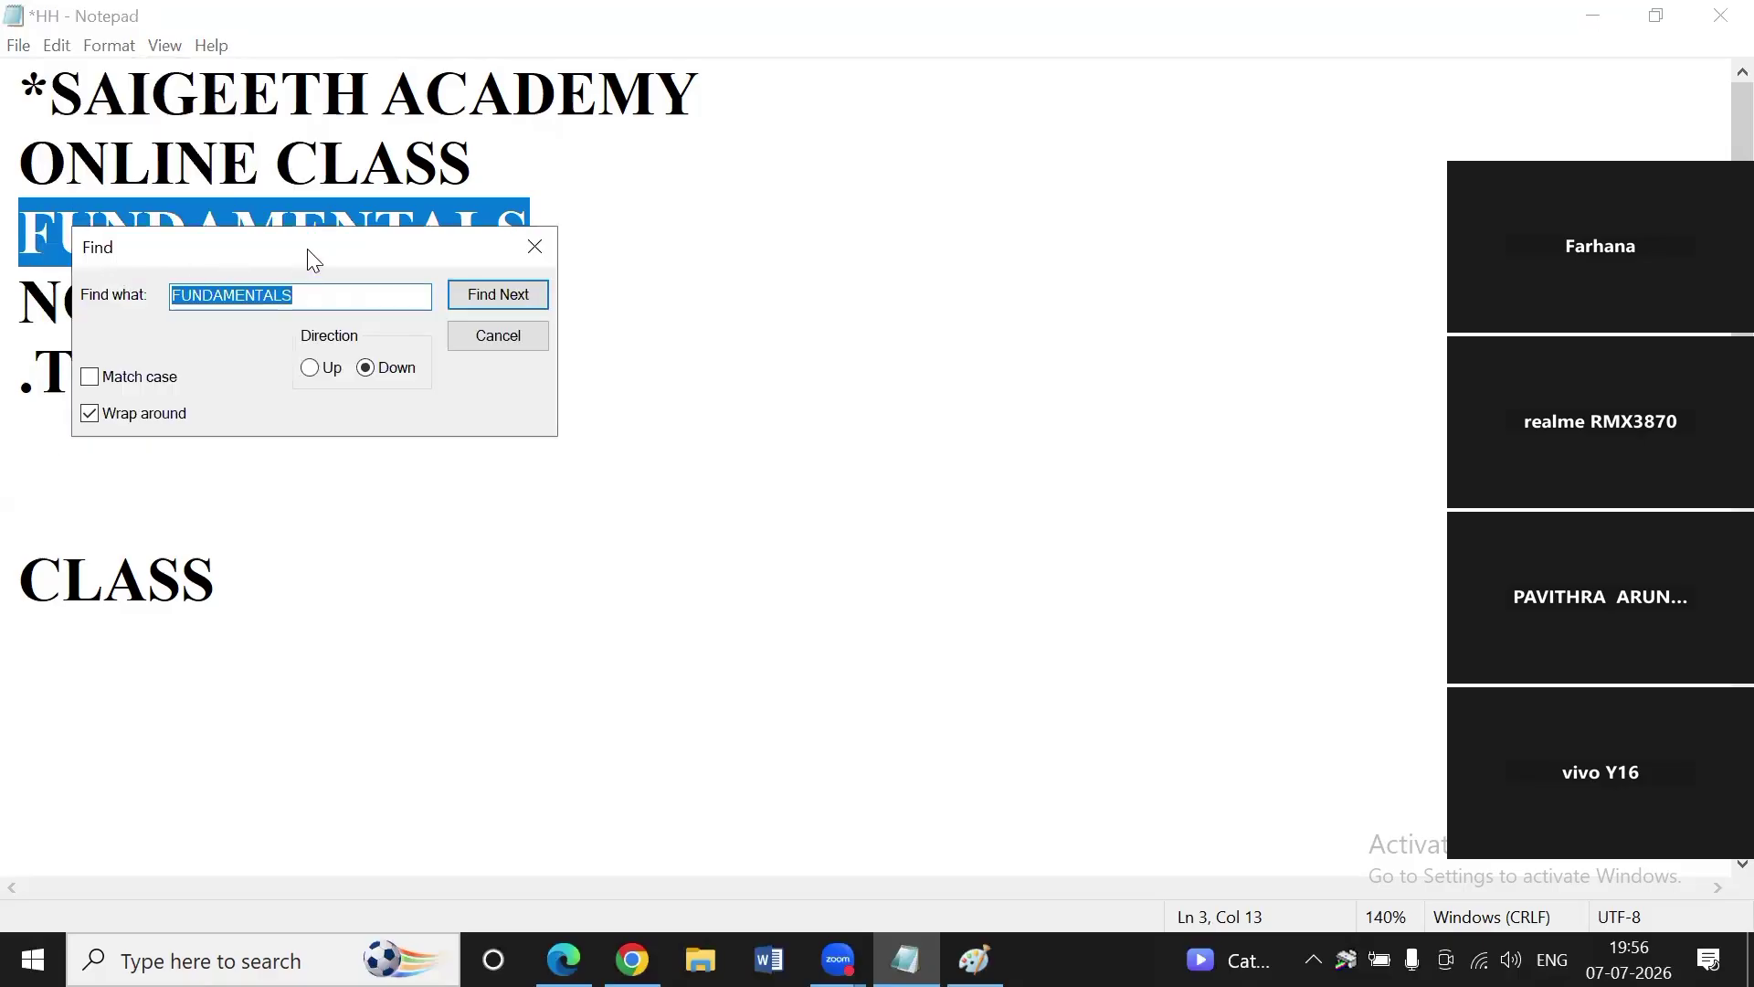
drag(313, 261, 654, 372)
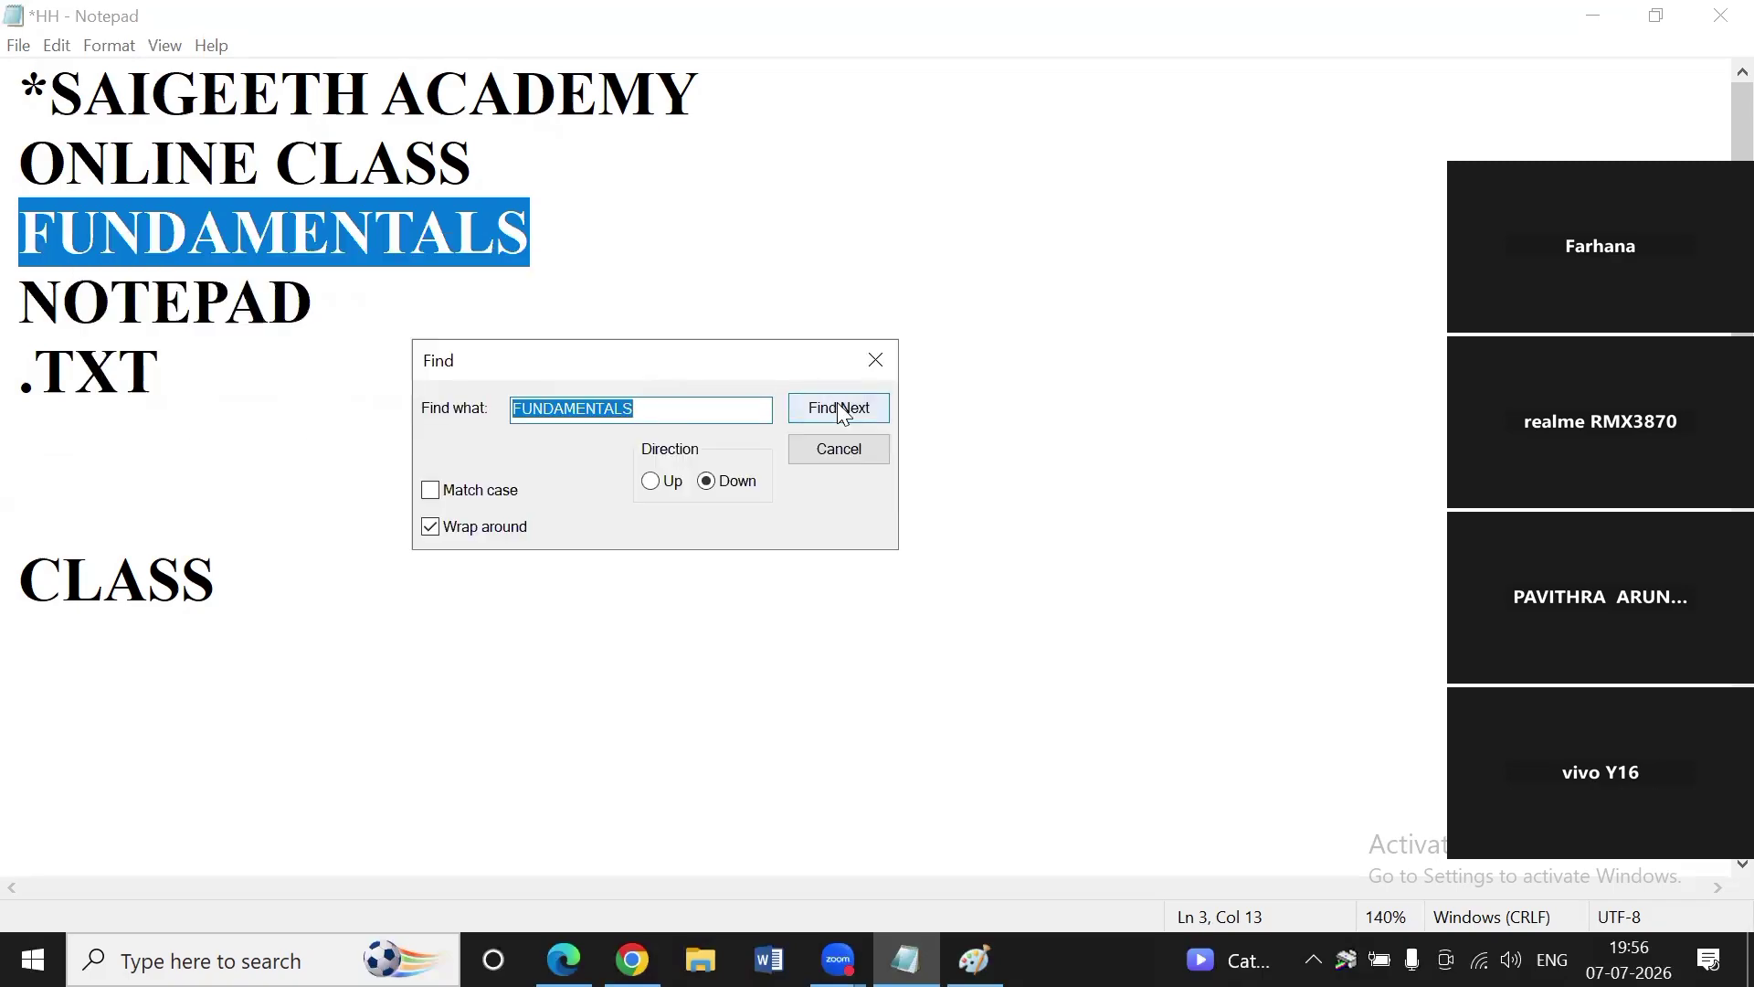
click(838, 402)
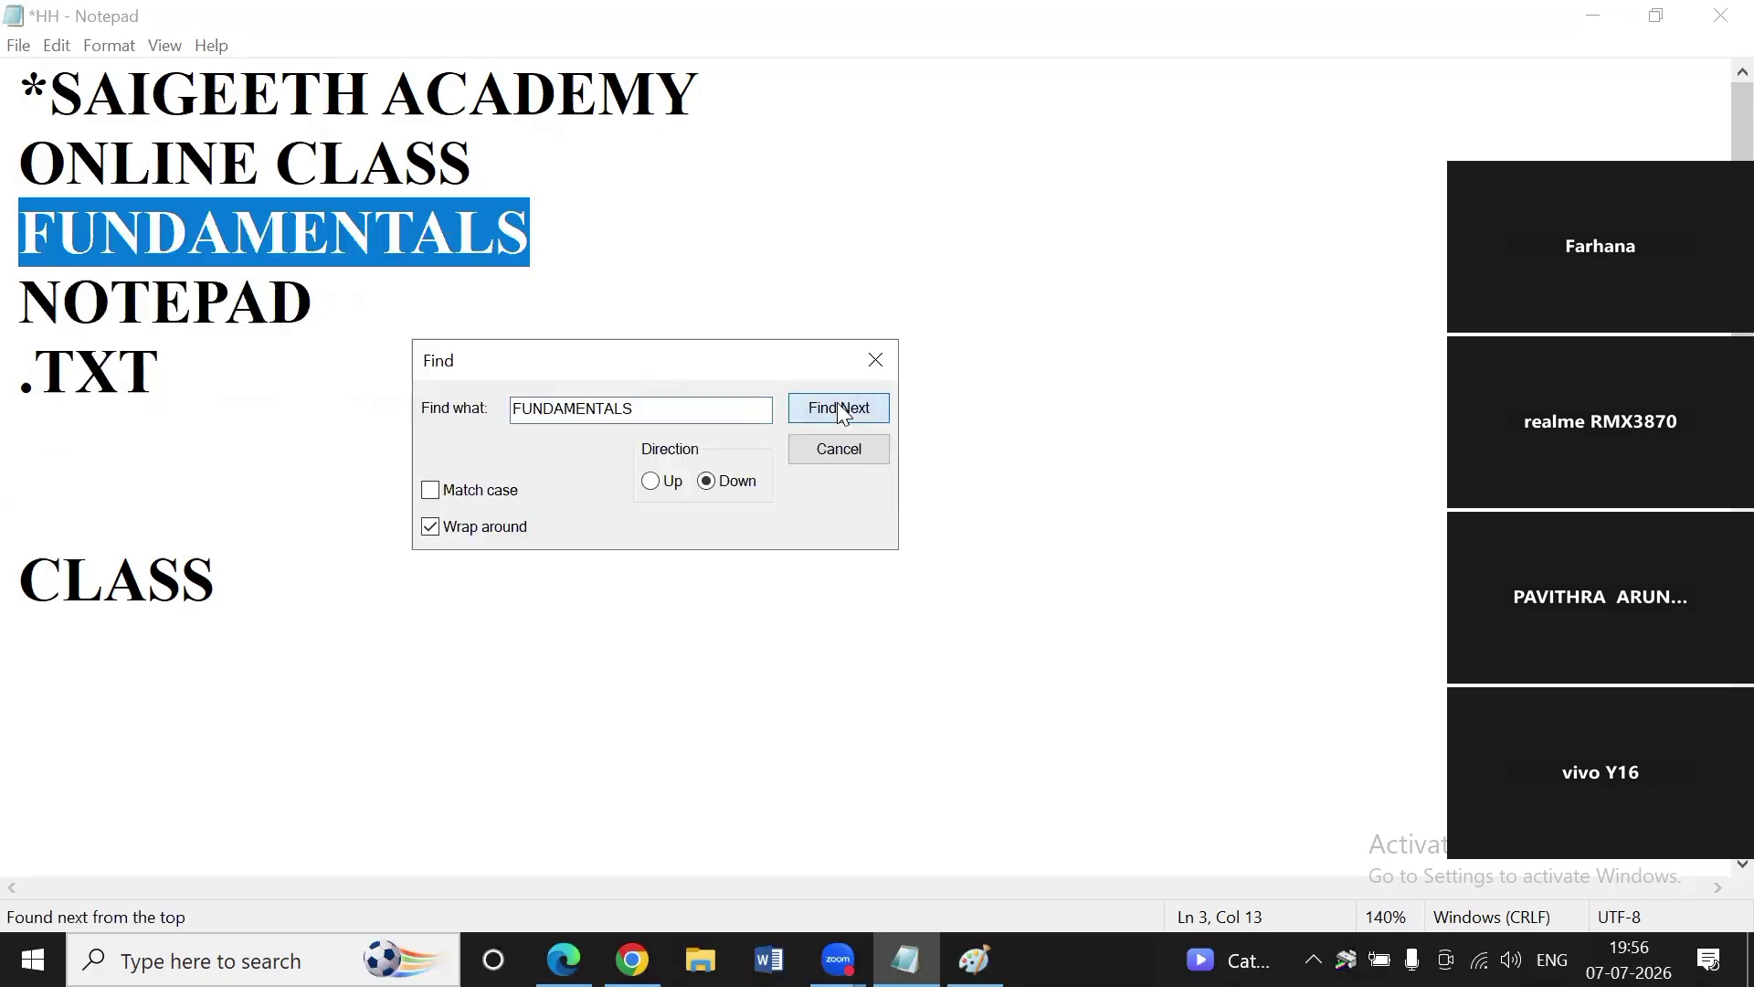
click(875, 360)
click(183, 360)
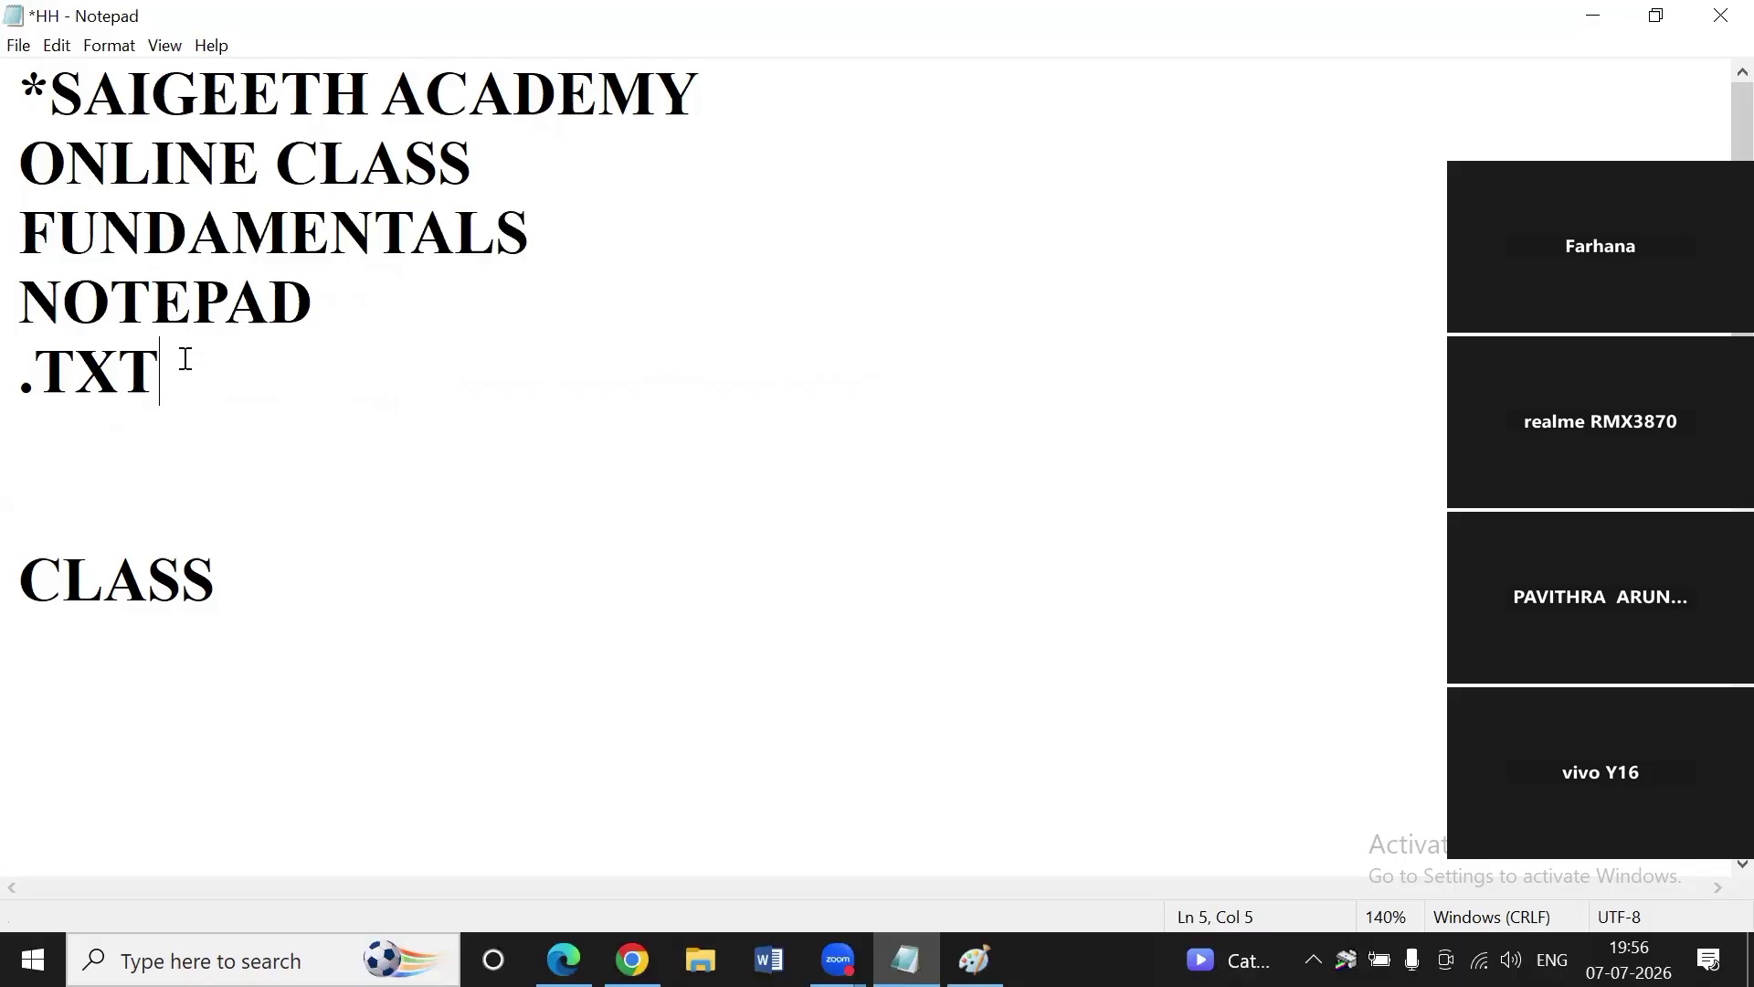
Search downwards from .TXT for the letters FUN, with wrap around enabled, then close the search.
click(62, 48)
click(137, 262)
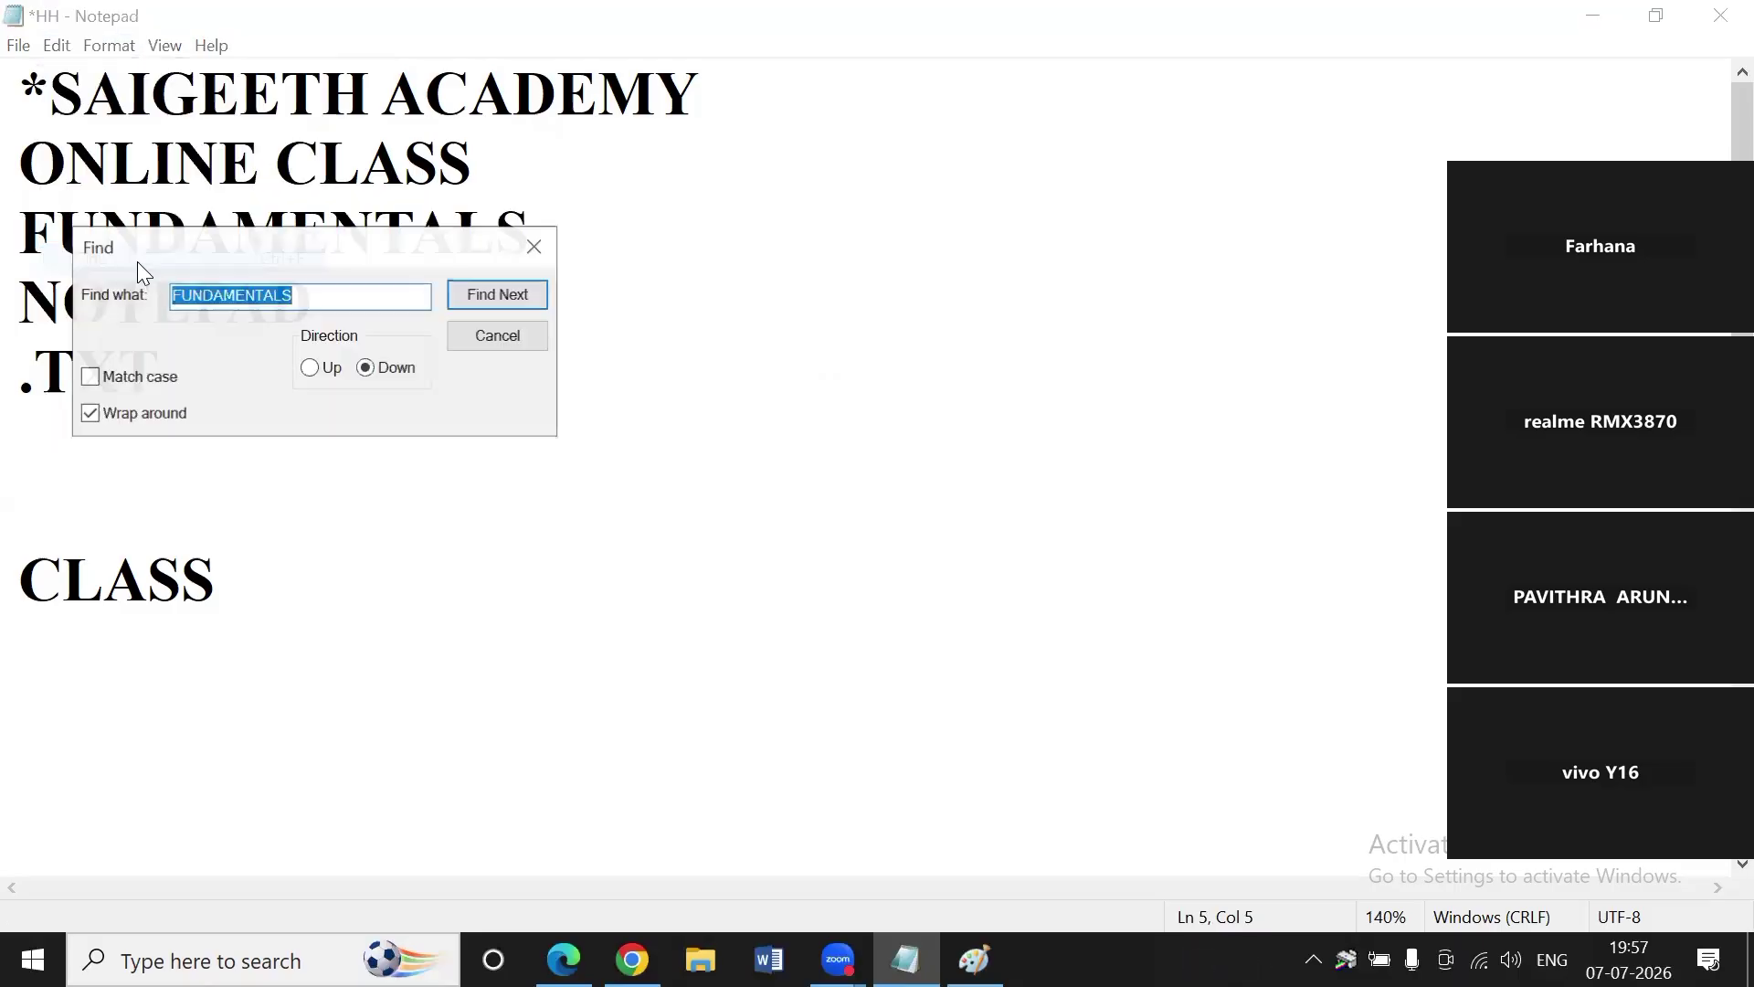
drag(281, 254, 636, 386)
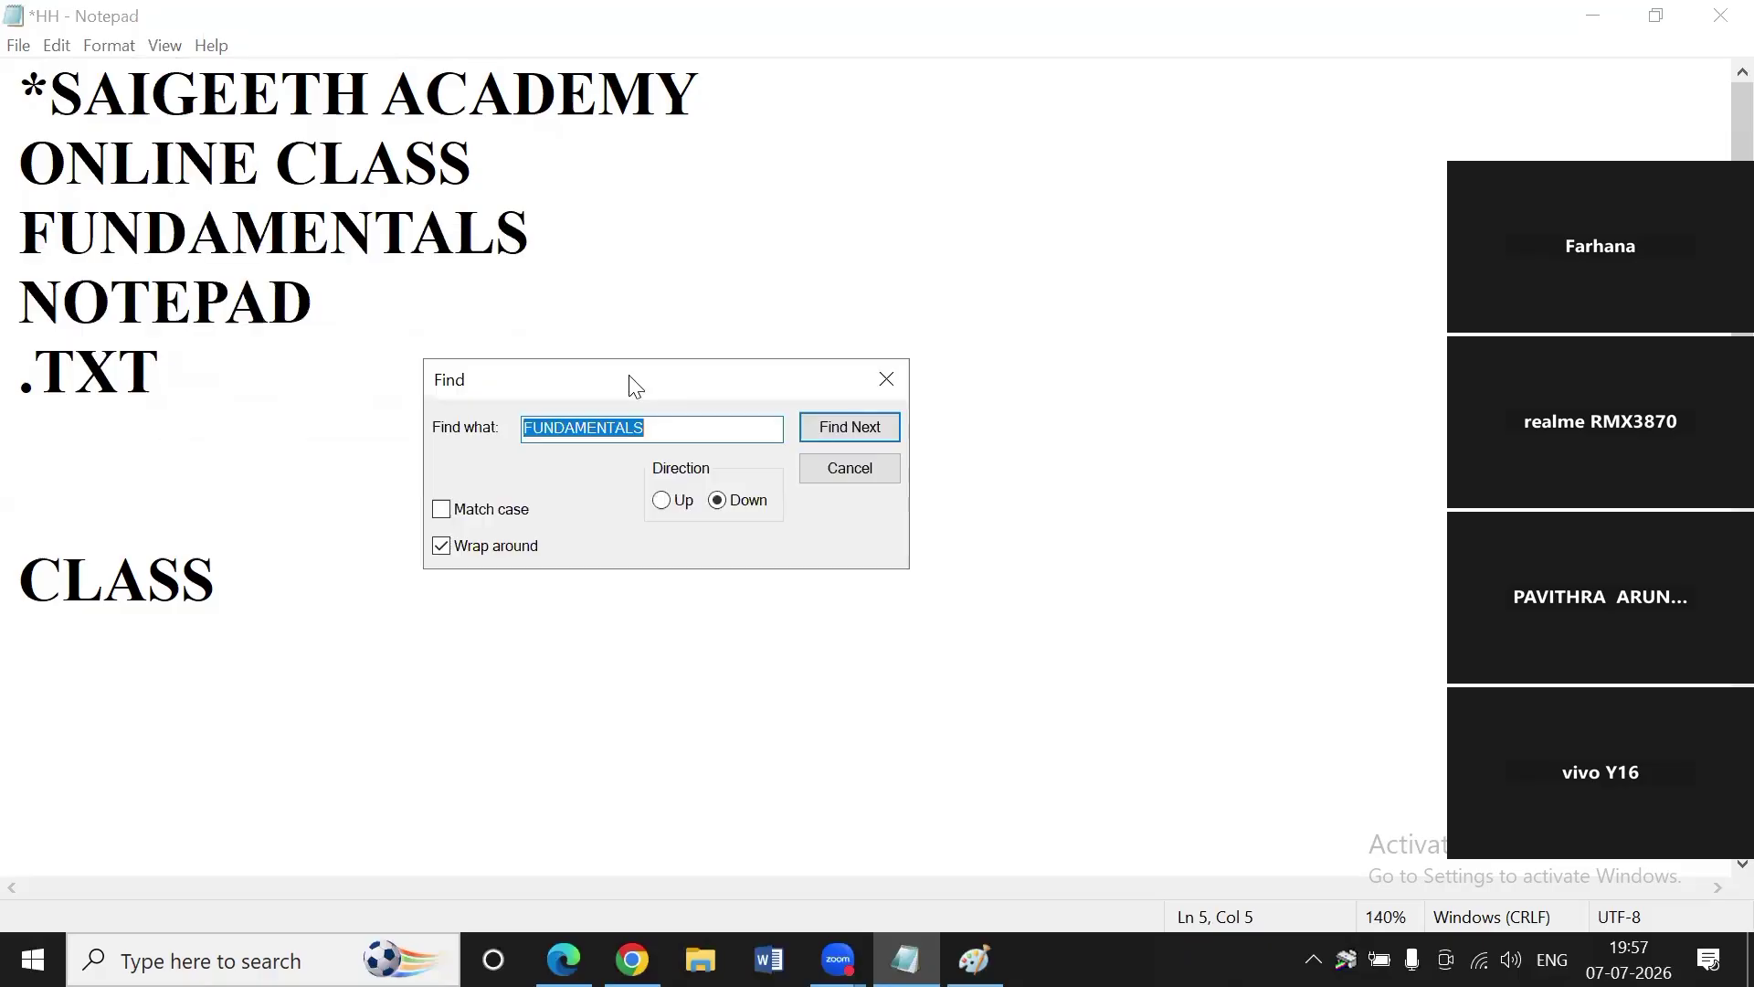
text(FUN)
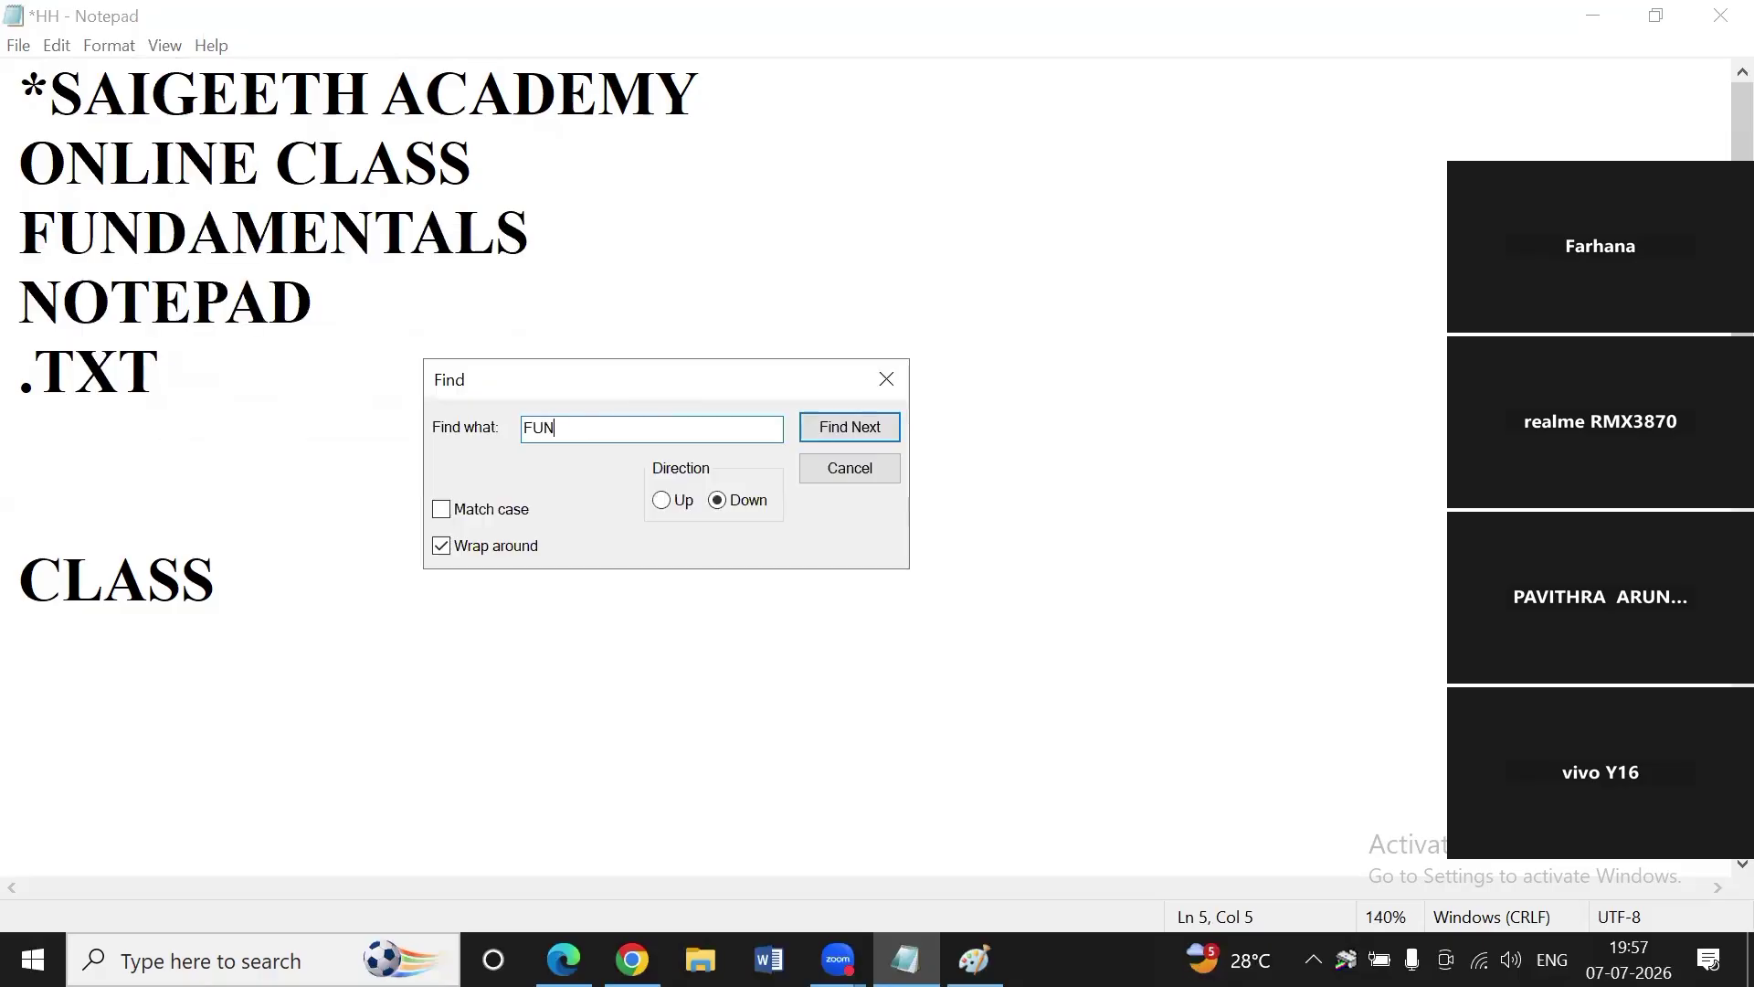
click(838, 420)
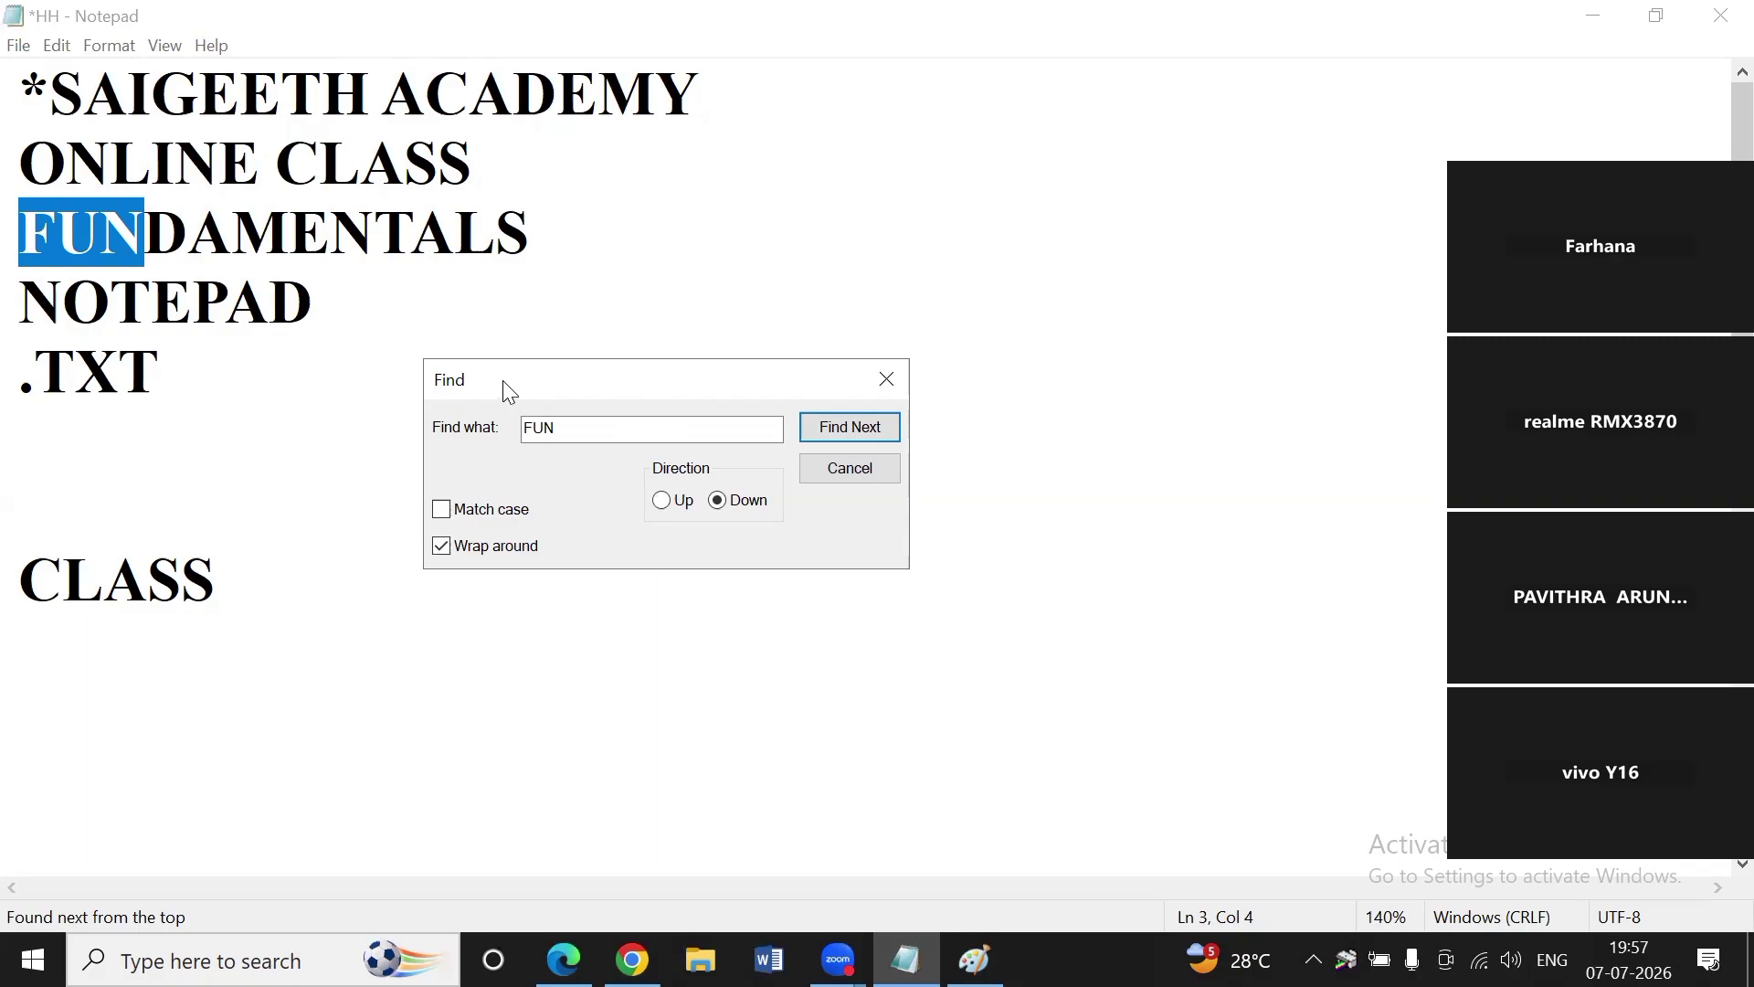
click(883, 383)
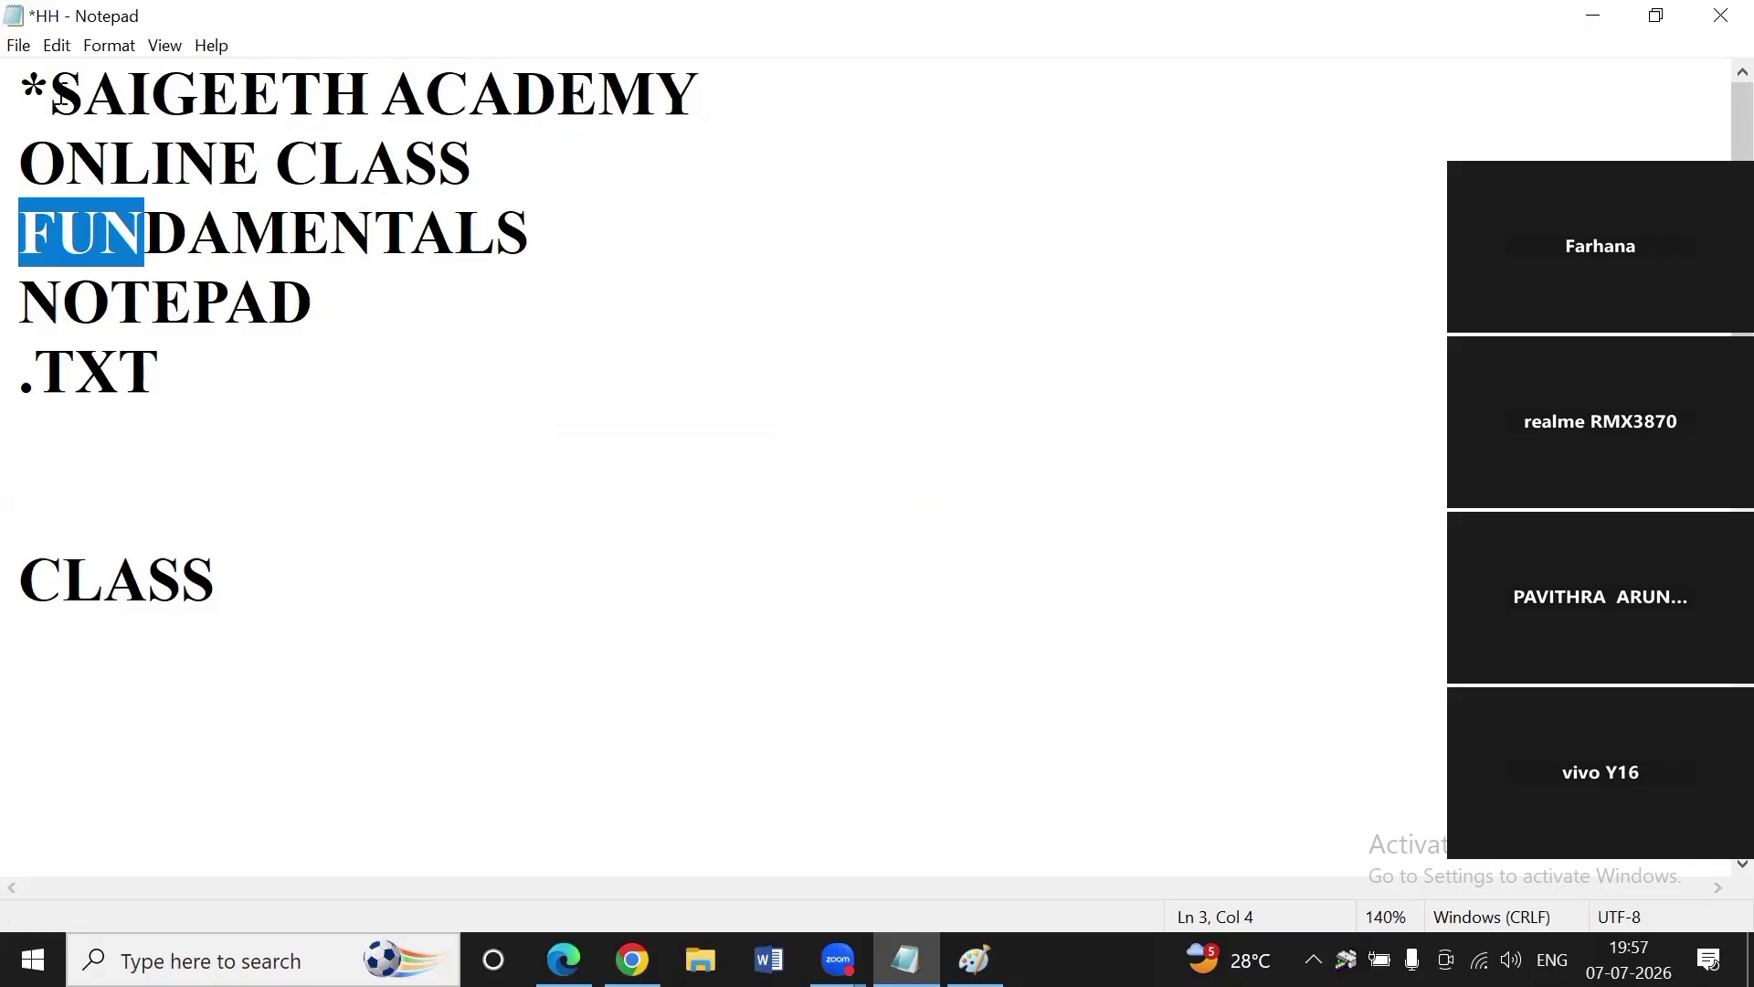
Replace FUN with ADV in the word FUNDAMENTALS on the third line and close the Replace dialog.
click(55, 45)
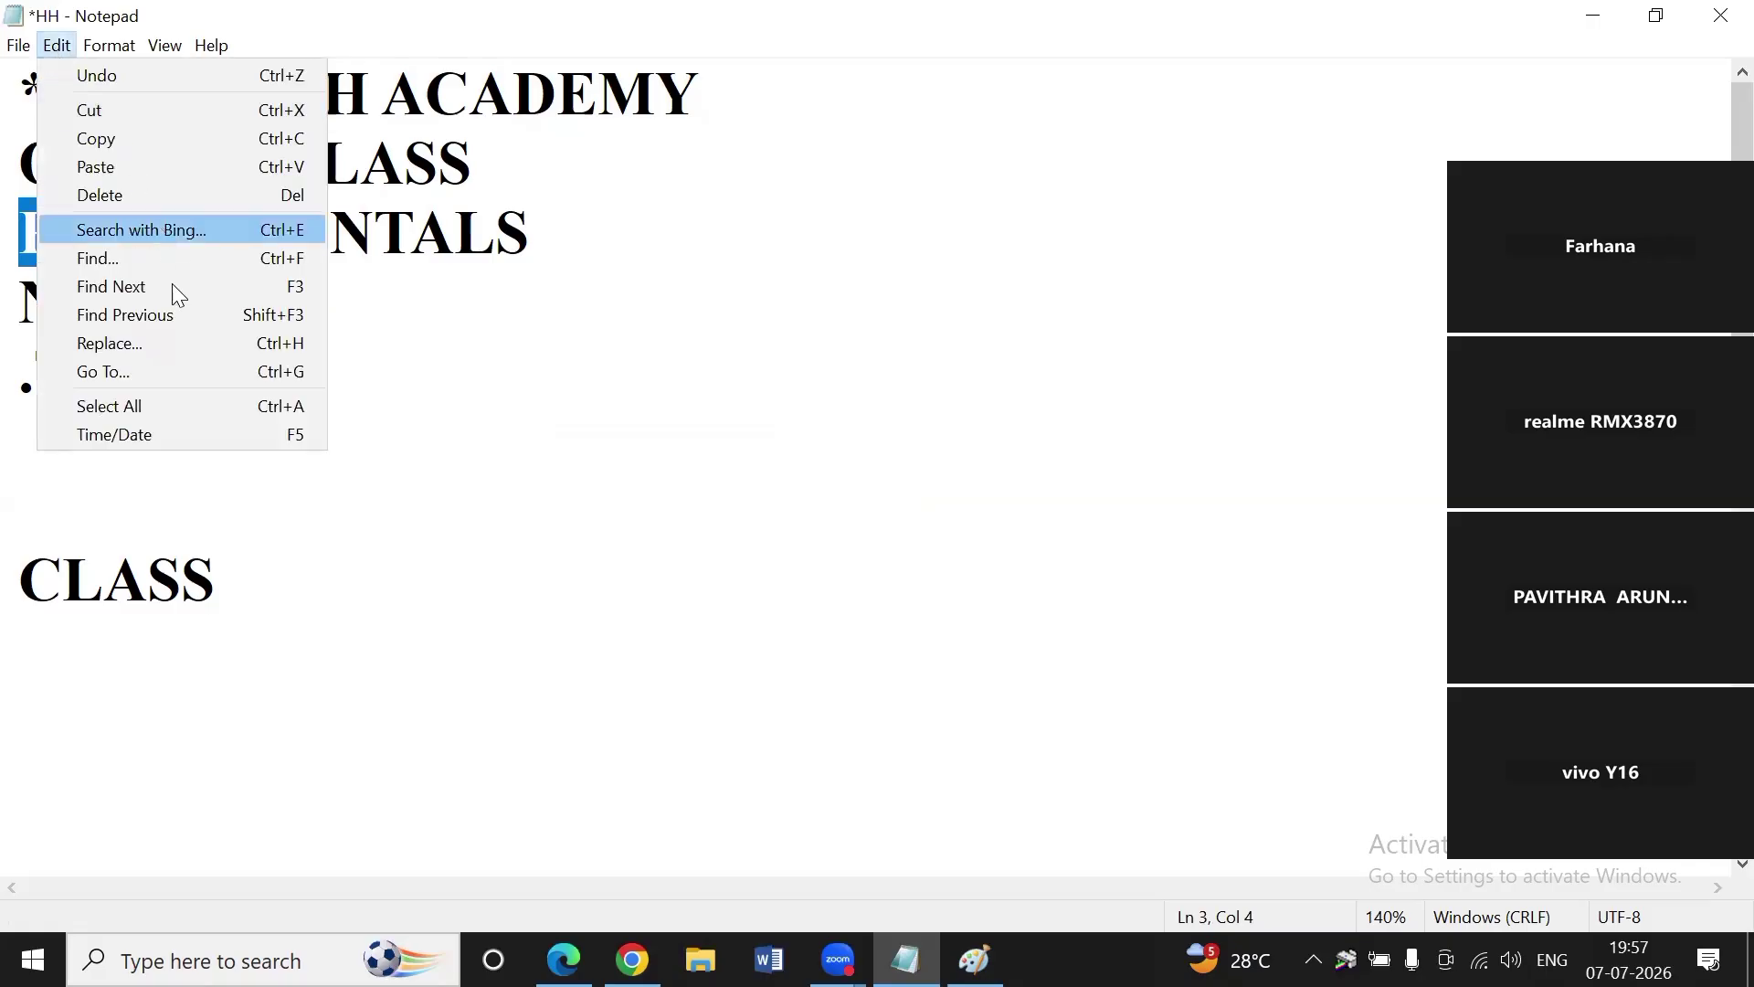
click(172, 344)
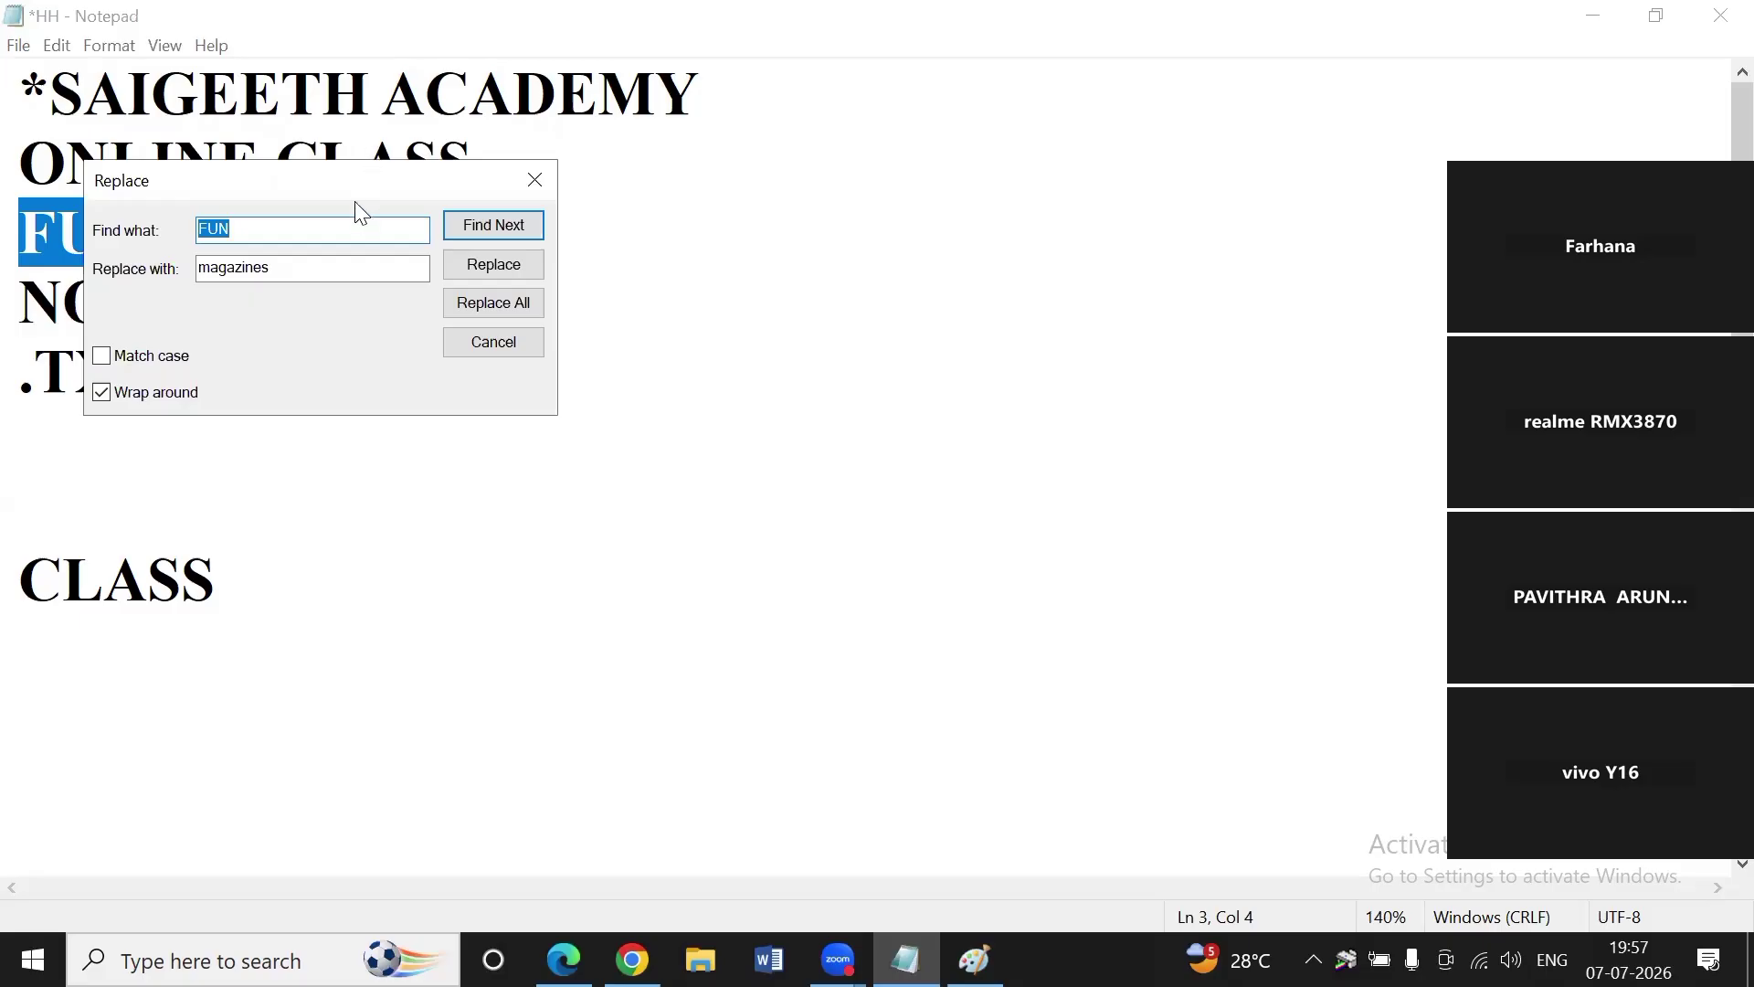
drag(360, 199, 559, 332)
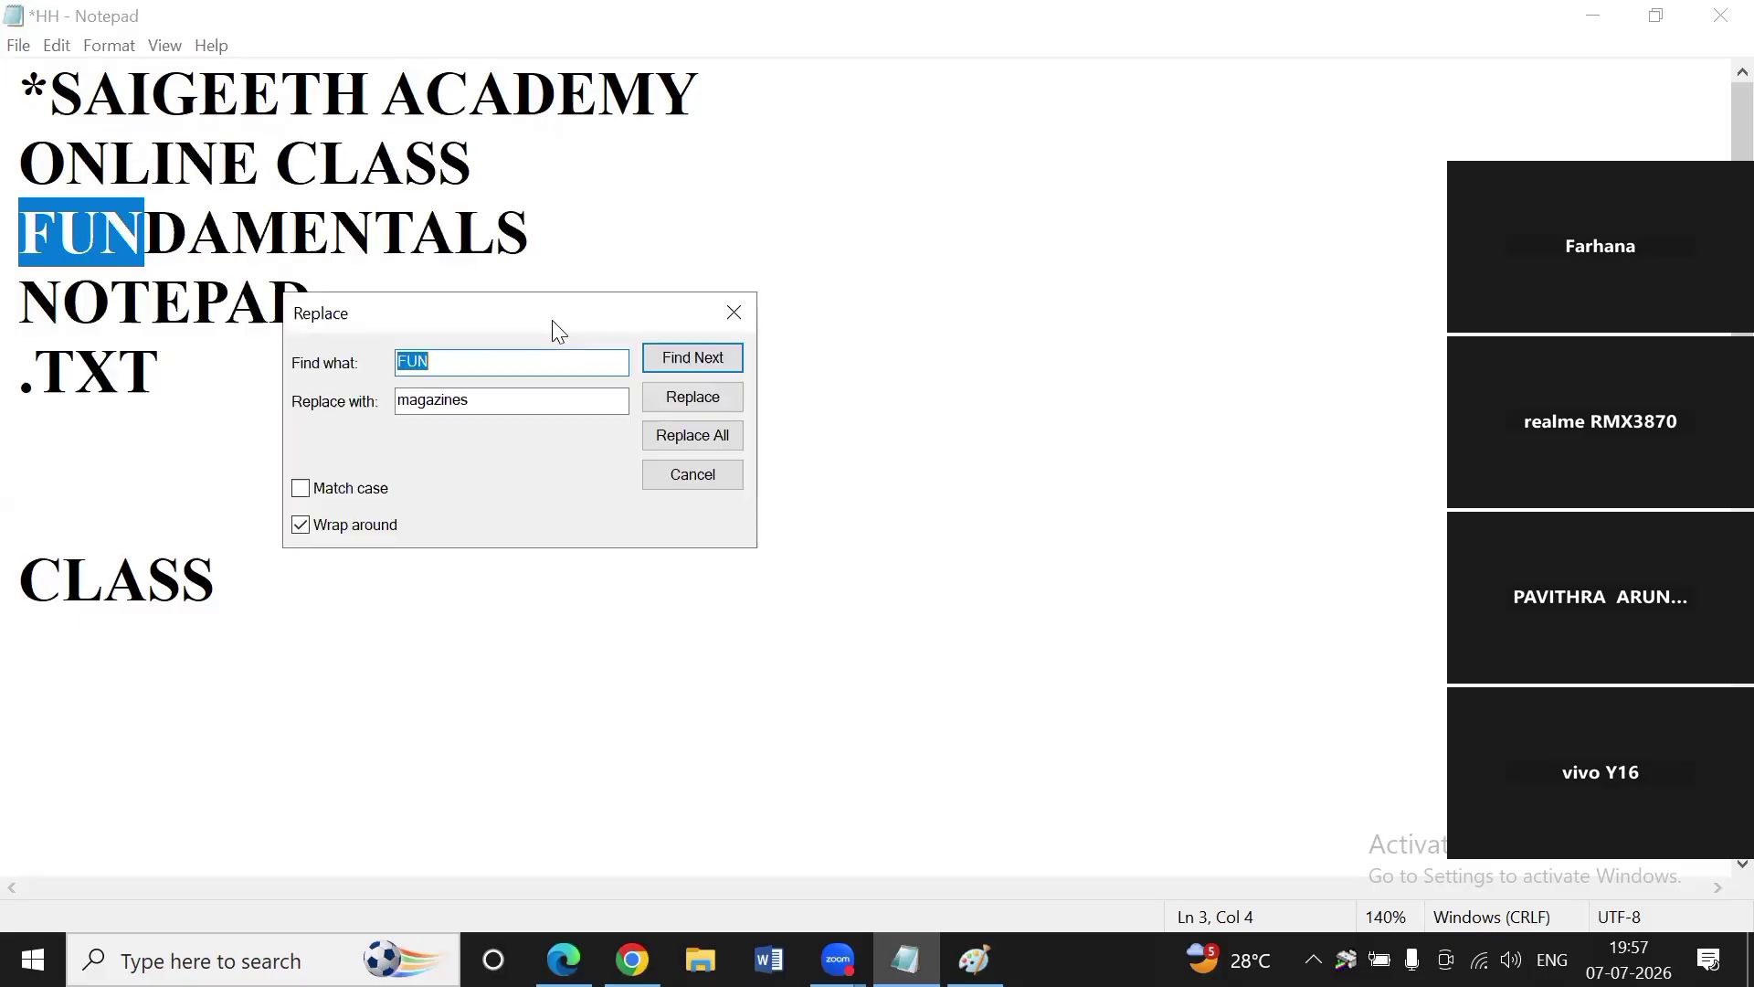
click(502, 391)
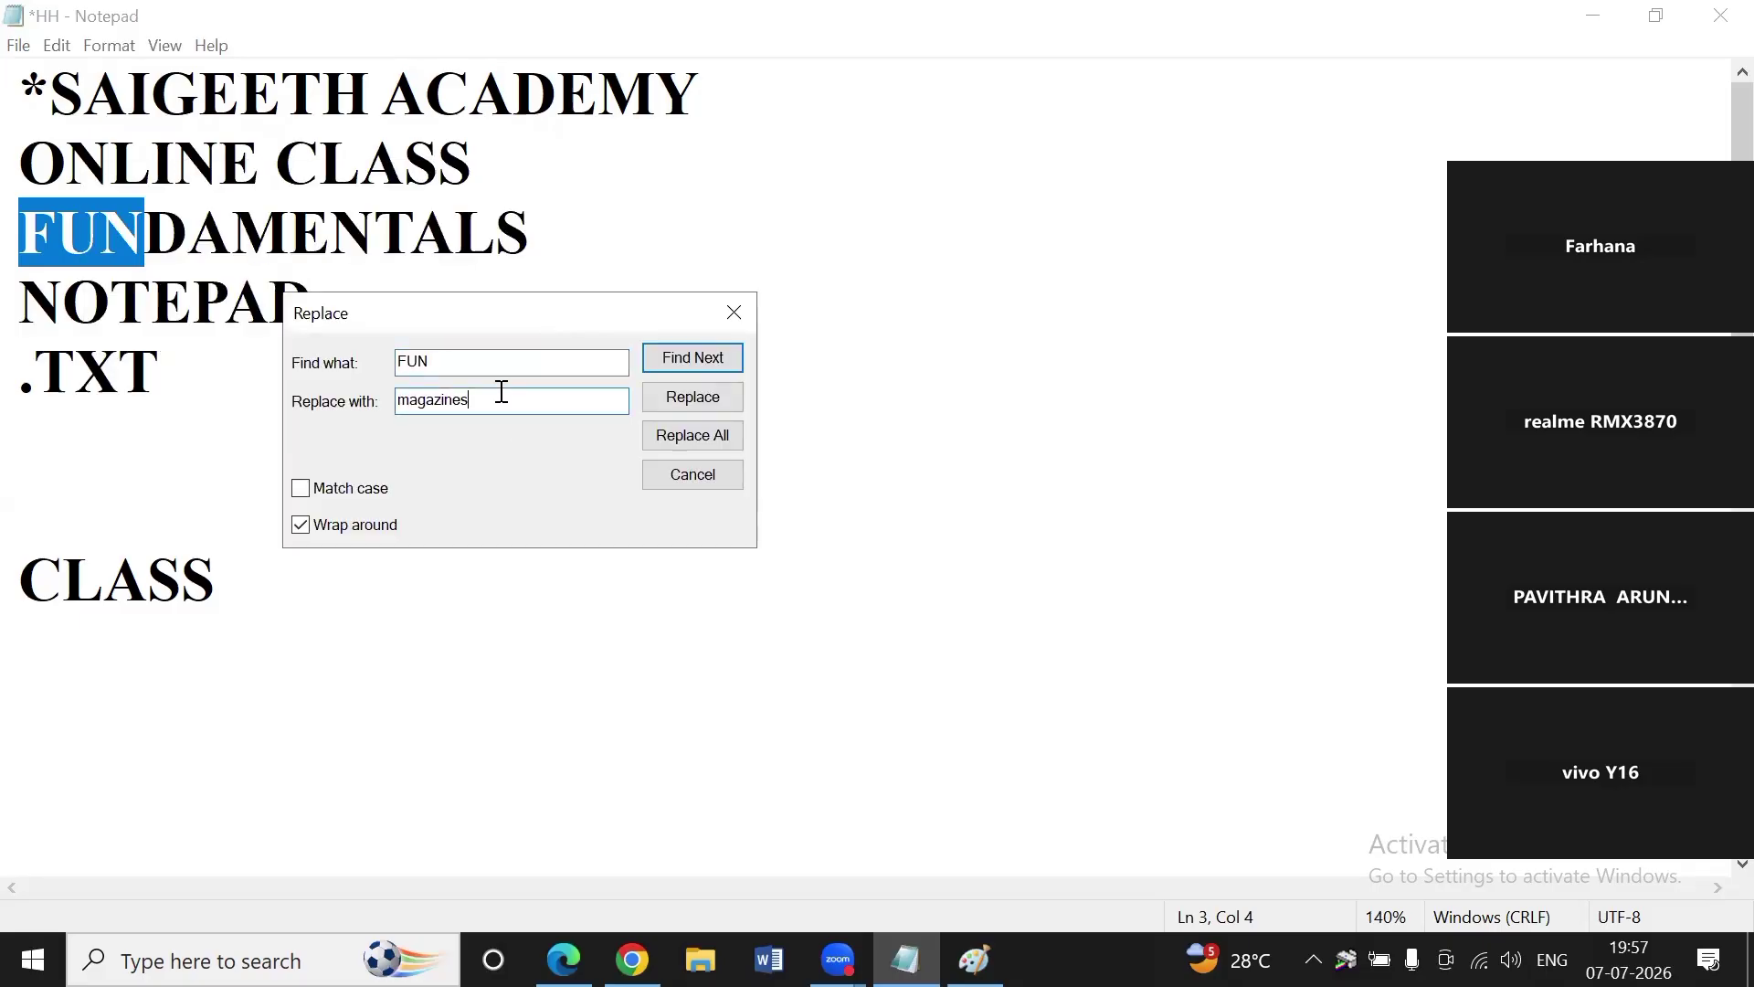
key(BackSpace)
key(BackSpace)
key(BackSpace)
key(BackSpace)
key(BackSpace)
key(BackSpace)
key(BackSpace)
key(BackSpace)
key(BackSpace)
text(\AD==)
key(BackSpace)
key(BackSpace)
key(BackSpace)
key(BackSpace)
key(BackSpace)
text(ADV)
click(687, 409)
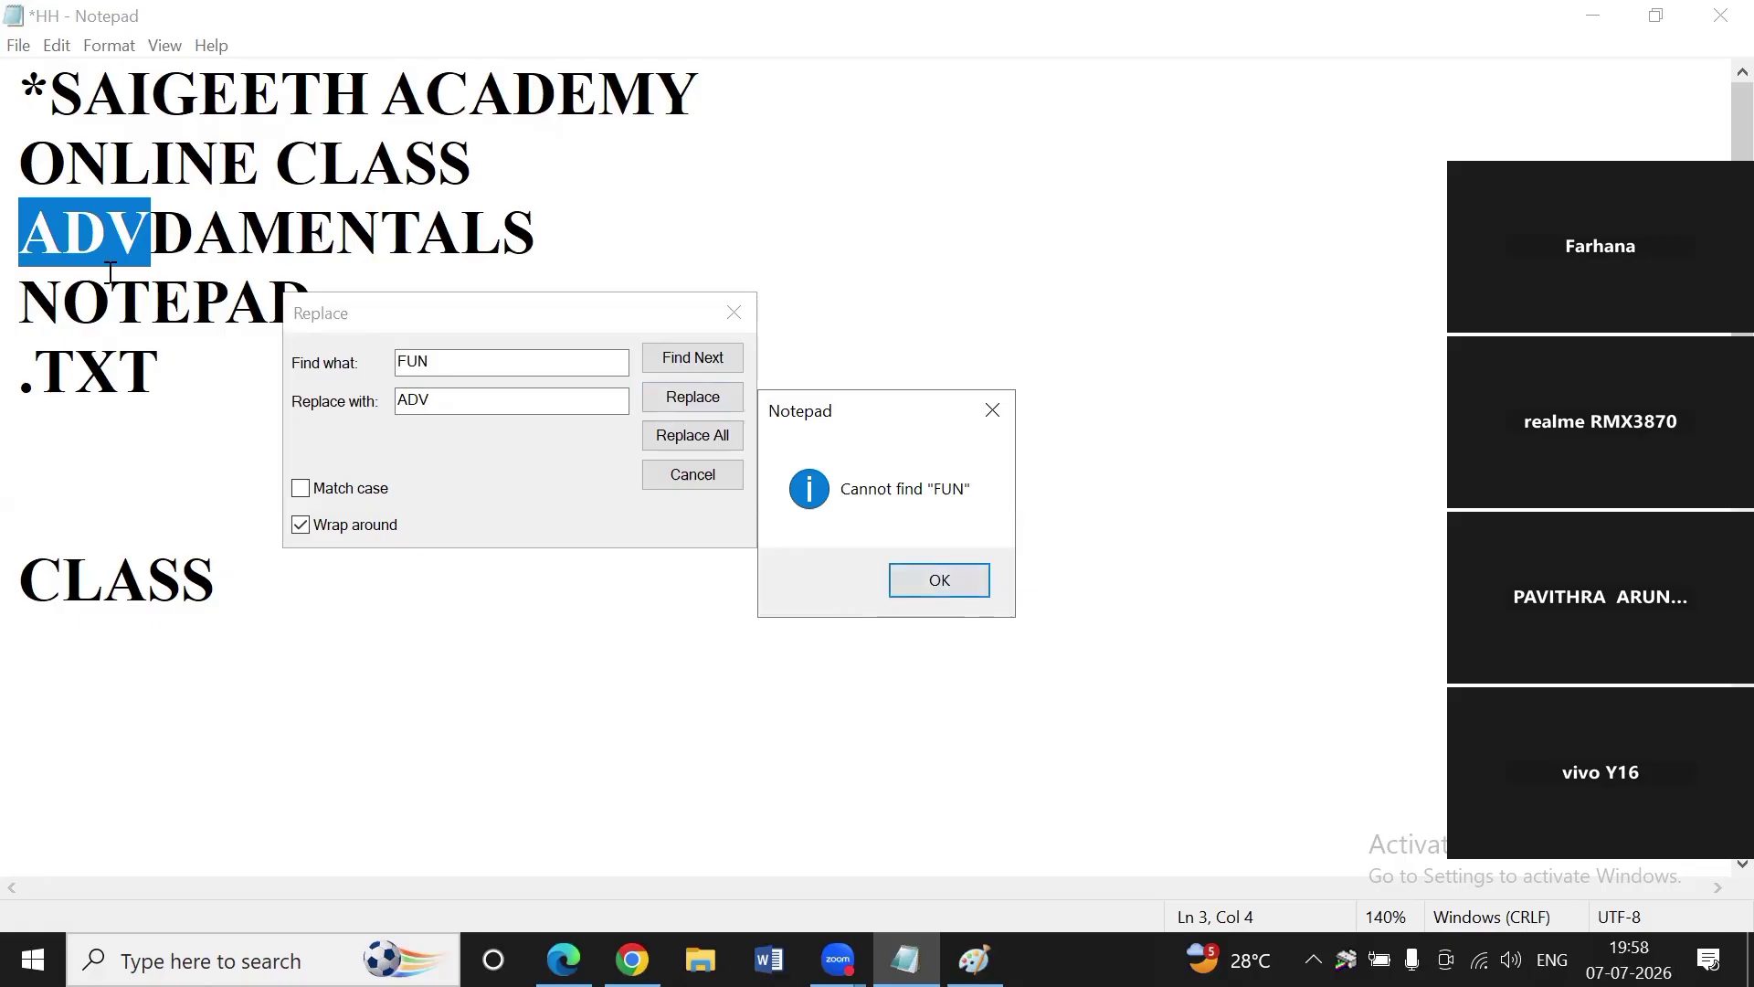
click(991, 413)
click(733, 315)
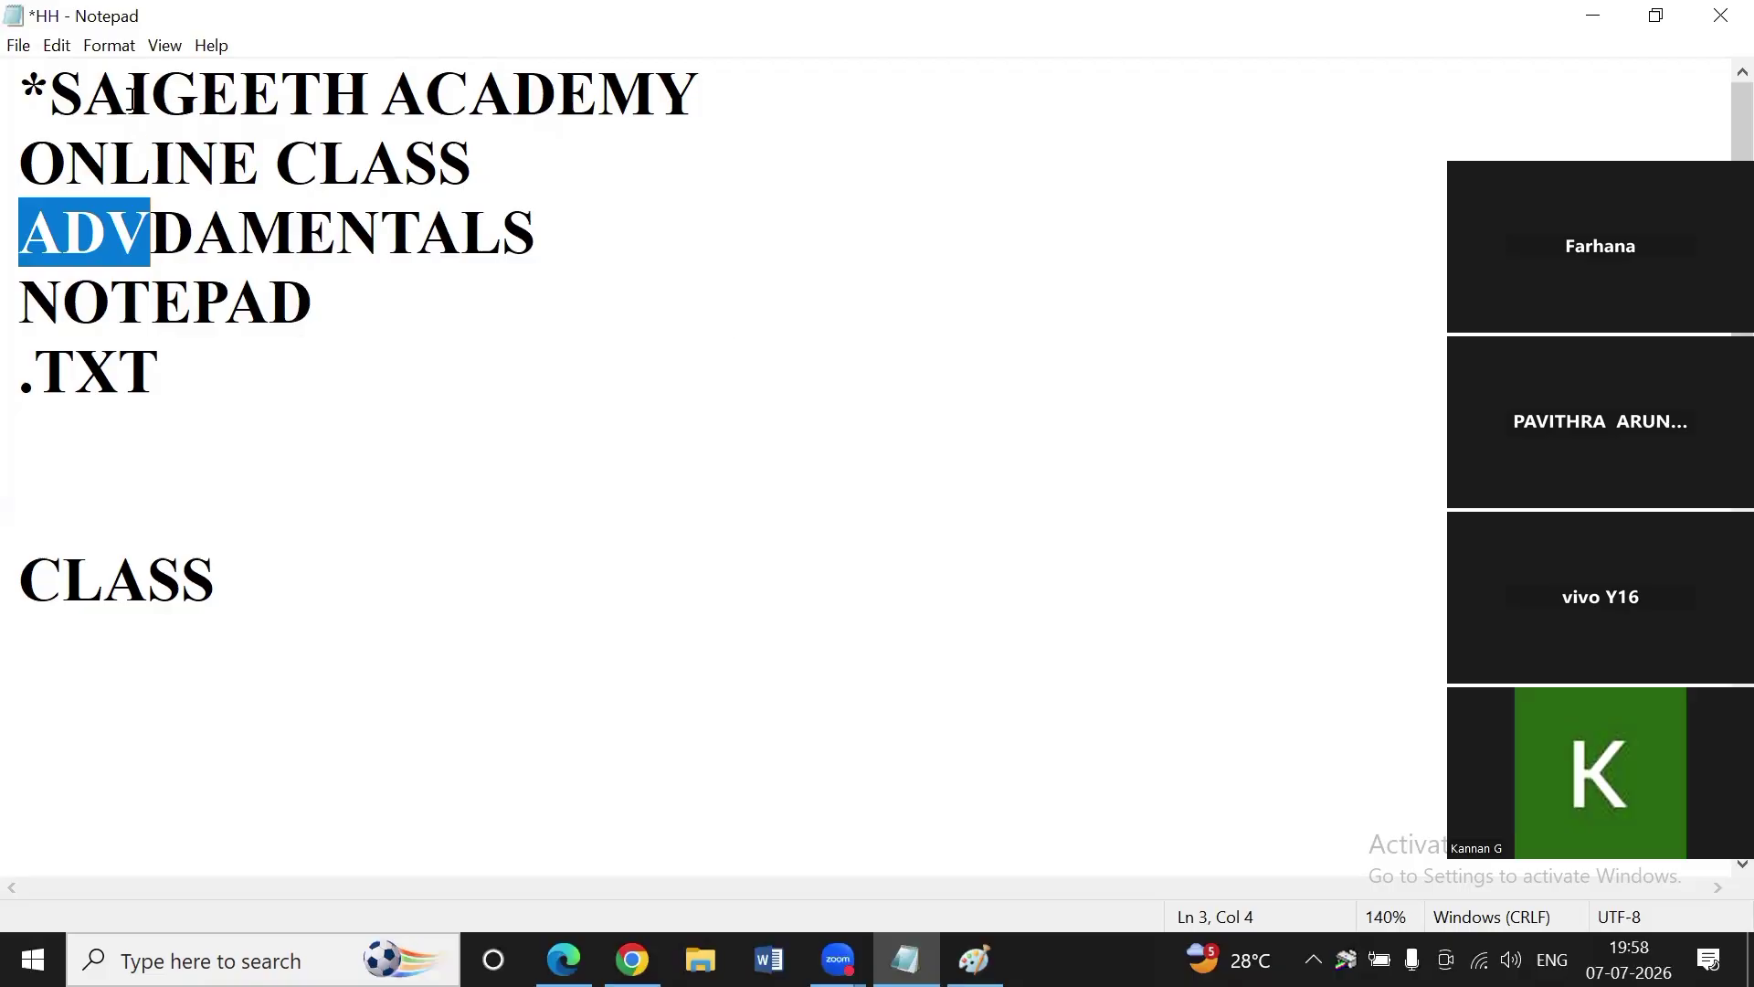
Replace ONLINE and its trailing space on the second line with OFFLINE, then close the Replace dialog.
key(ctrl+minus)
key(ctrl+minus)
key(ctrl+minus)
key(ctrl+minus)
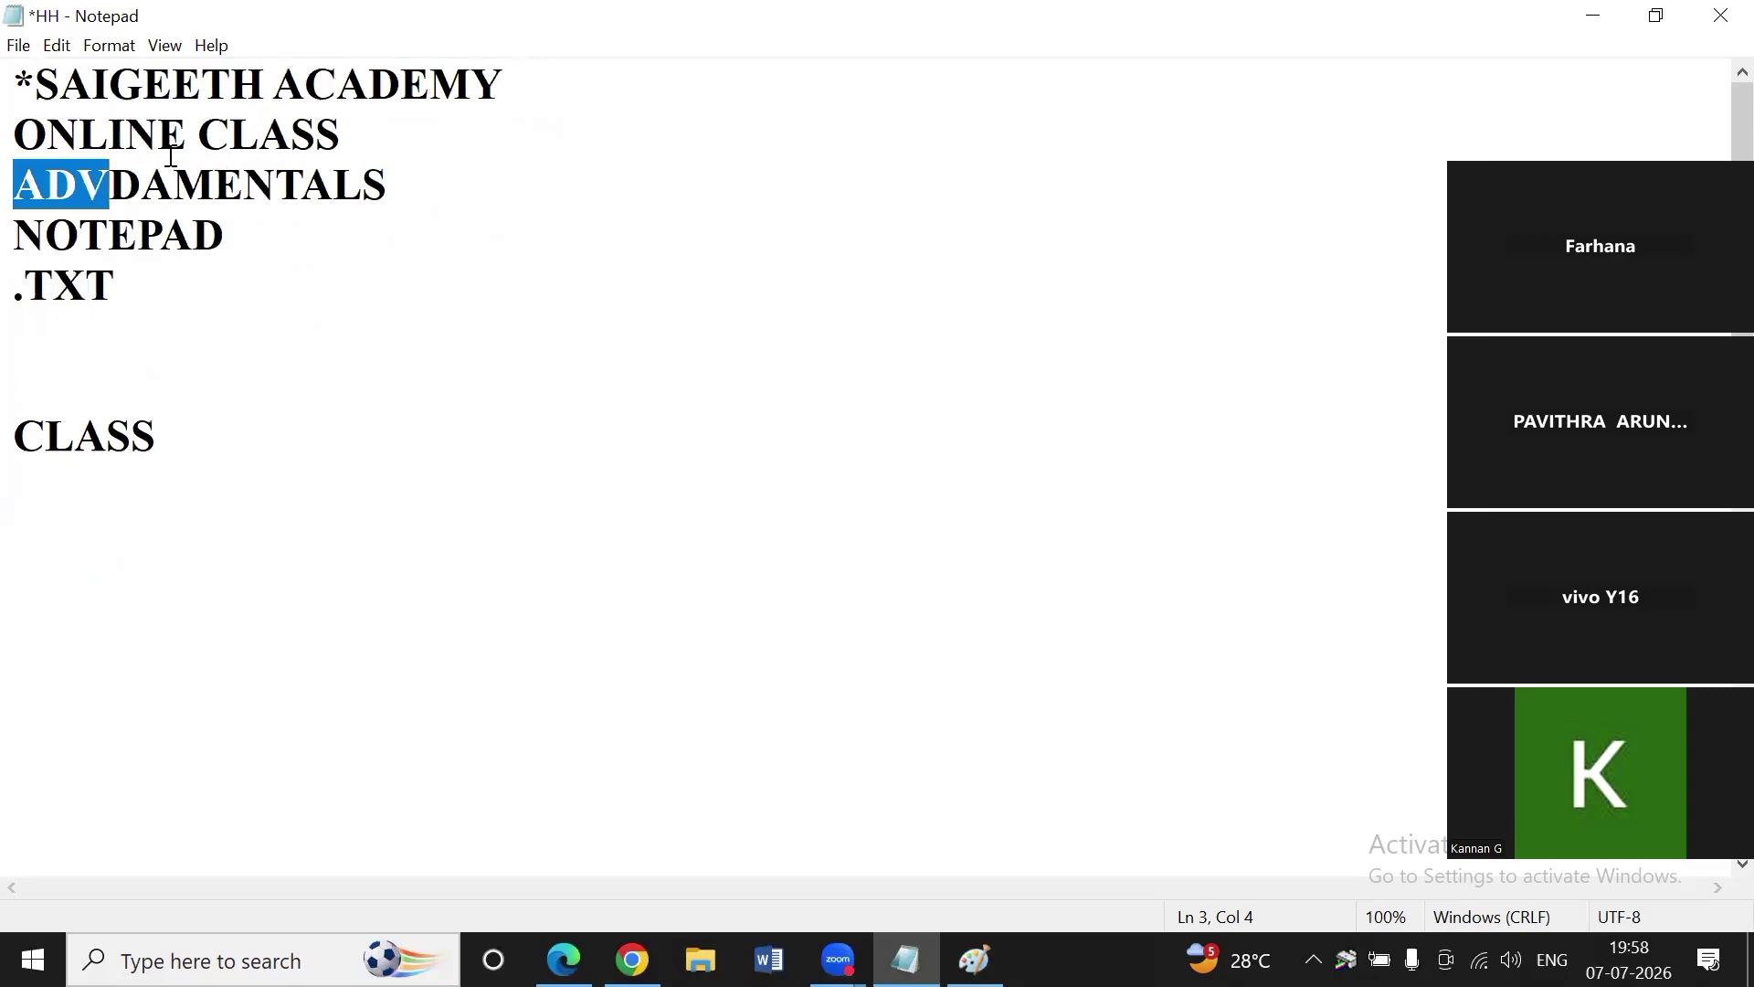
drag(194, 105, 190, 136)
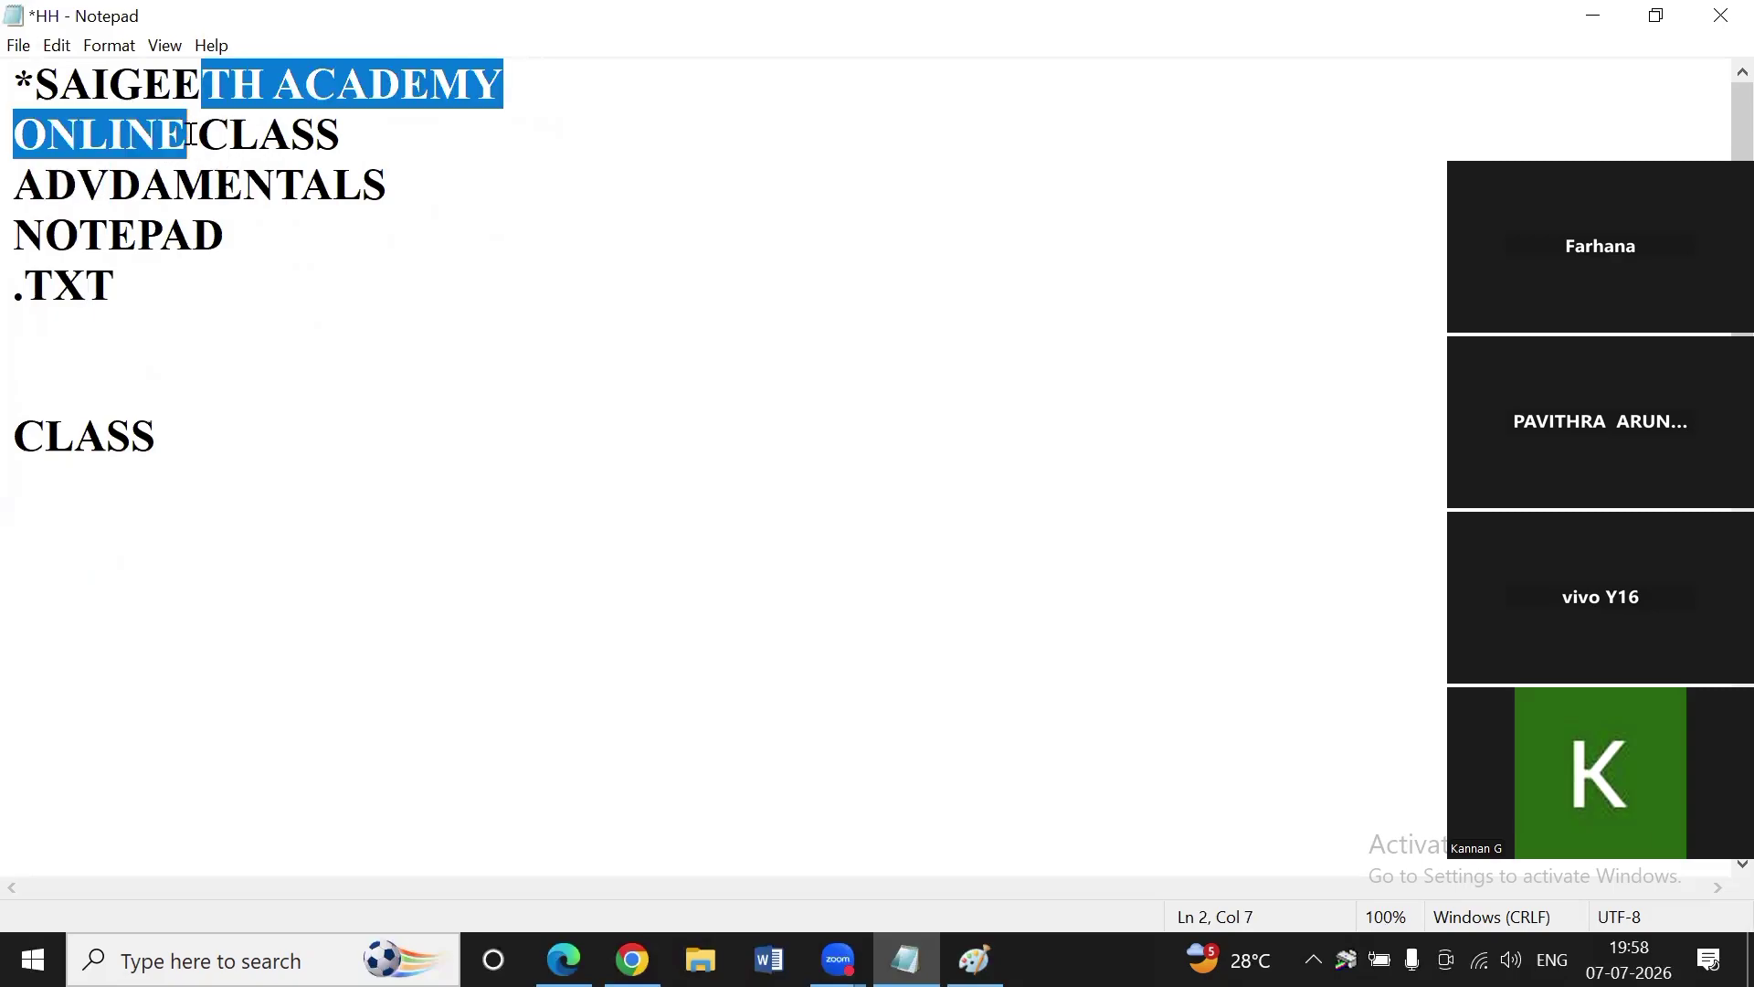
click(190, 136)
double_click(190, 136)
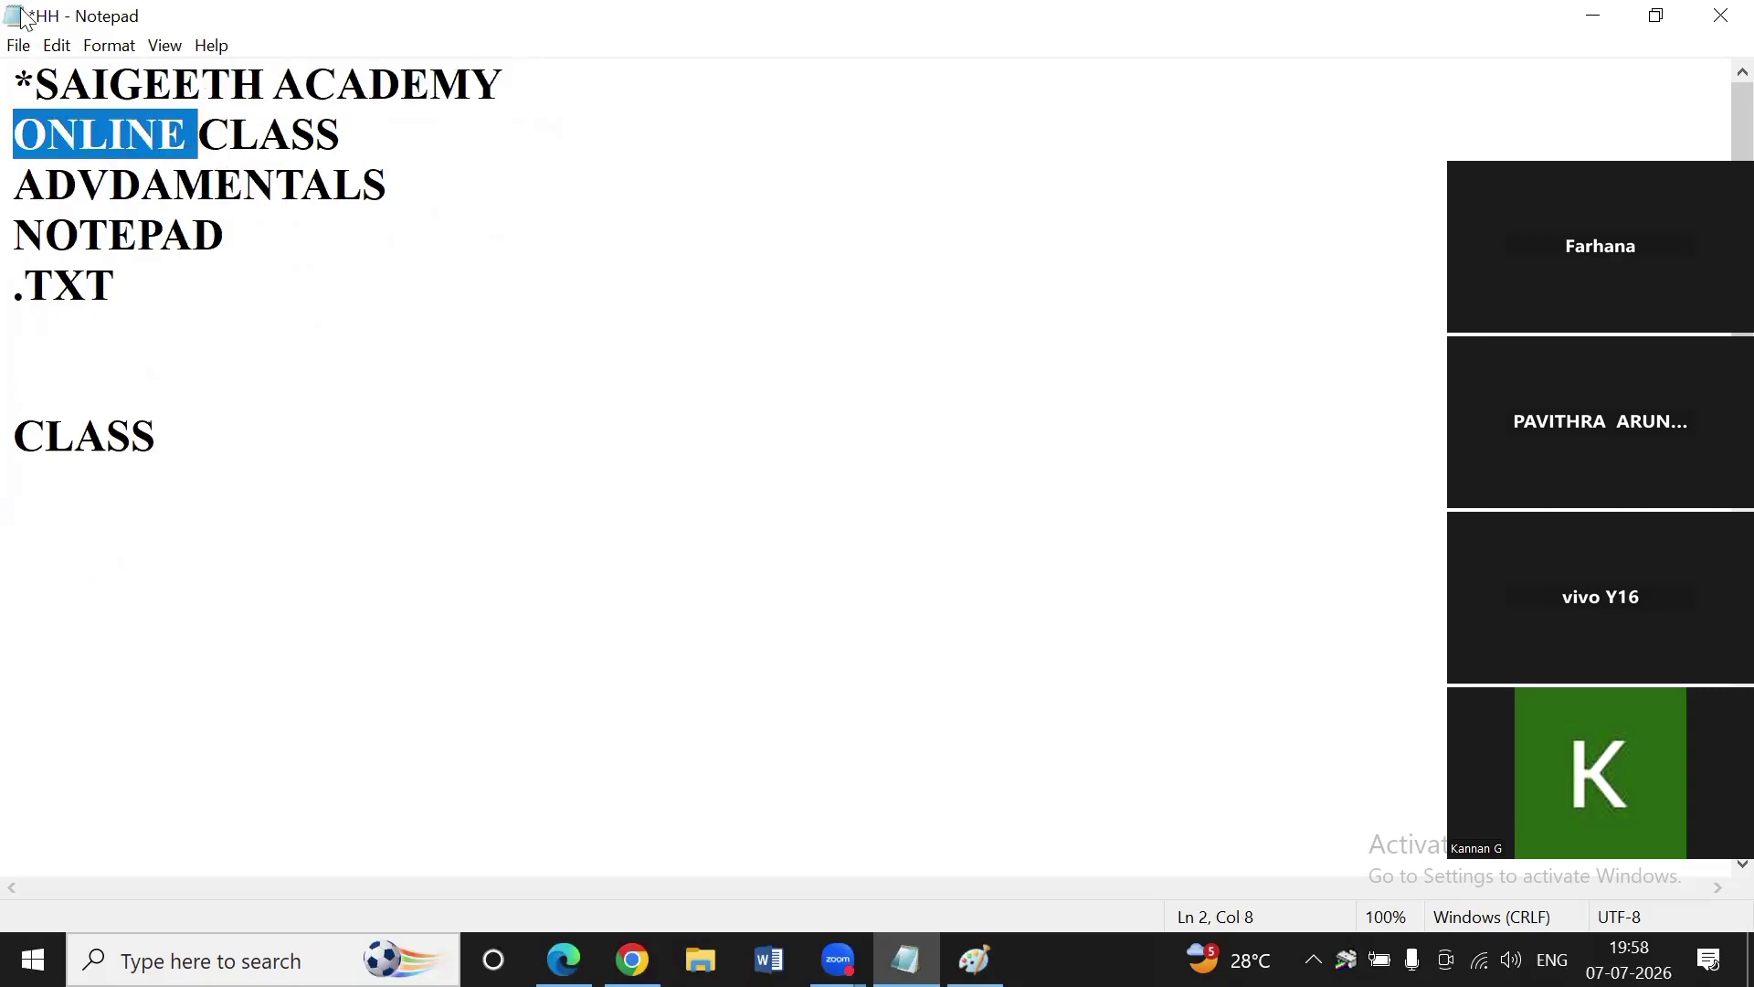
click(53, 46)
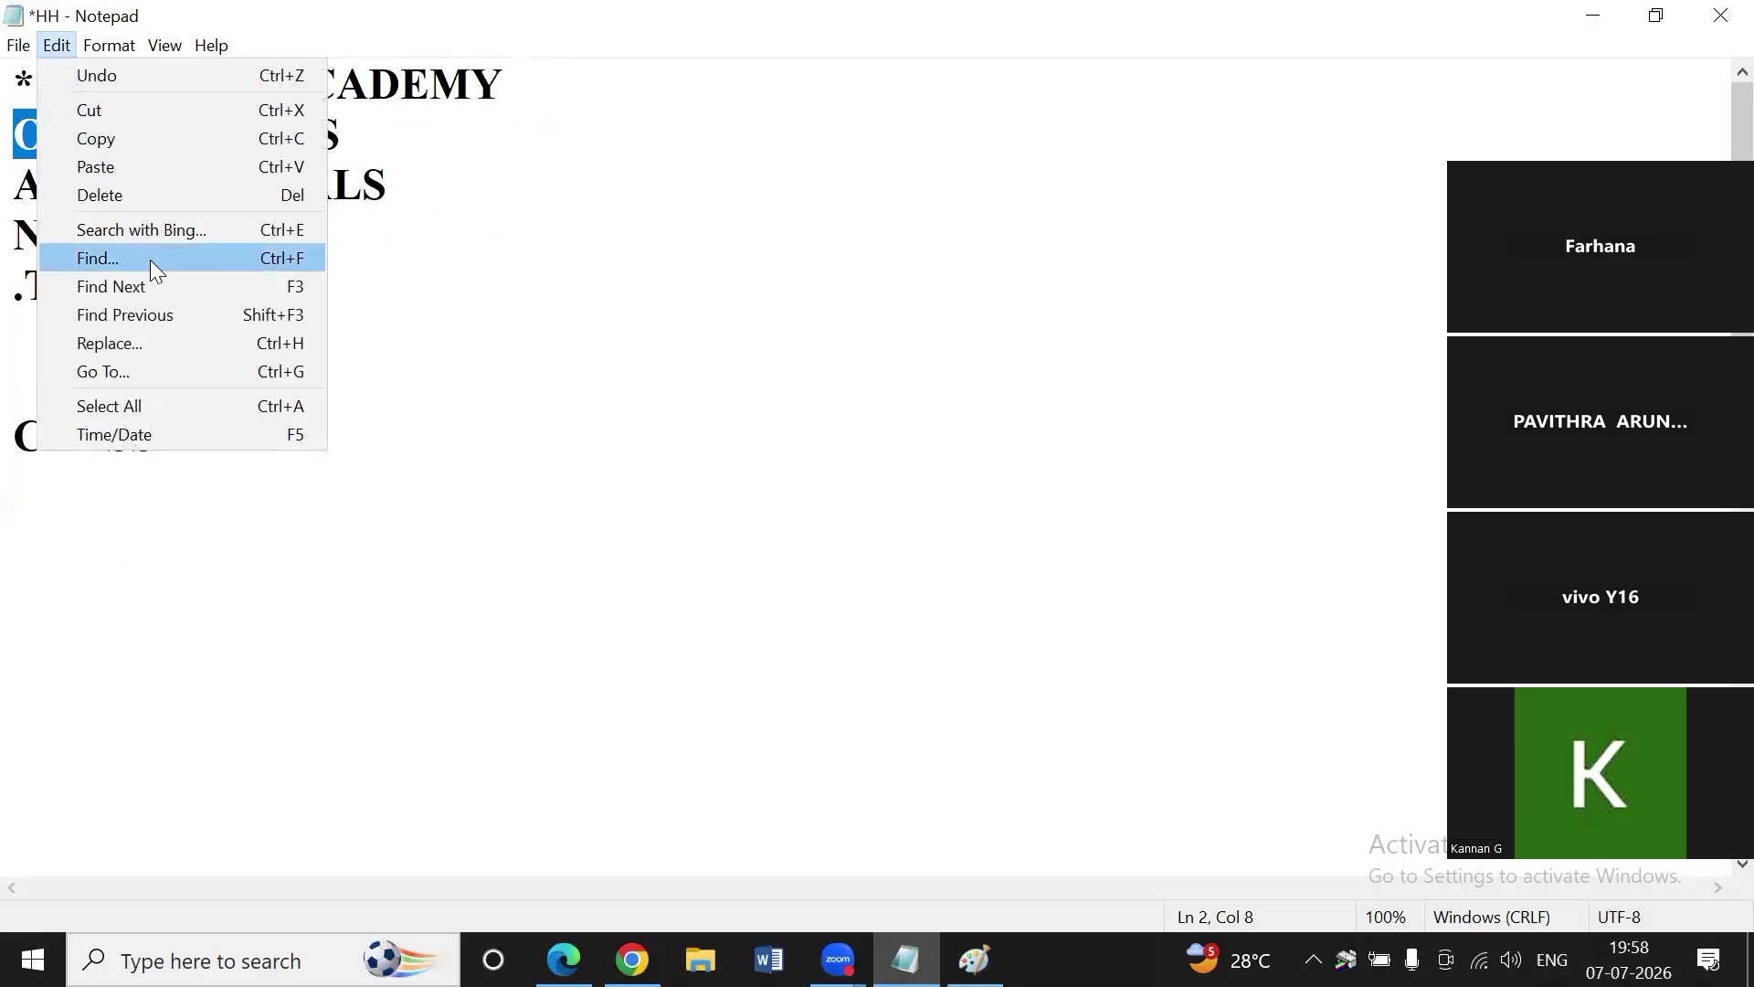
click(155, 344)
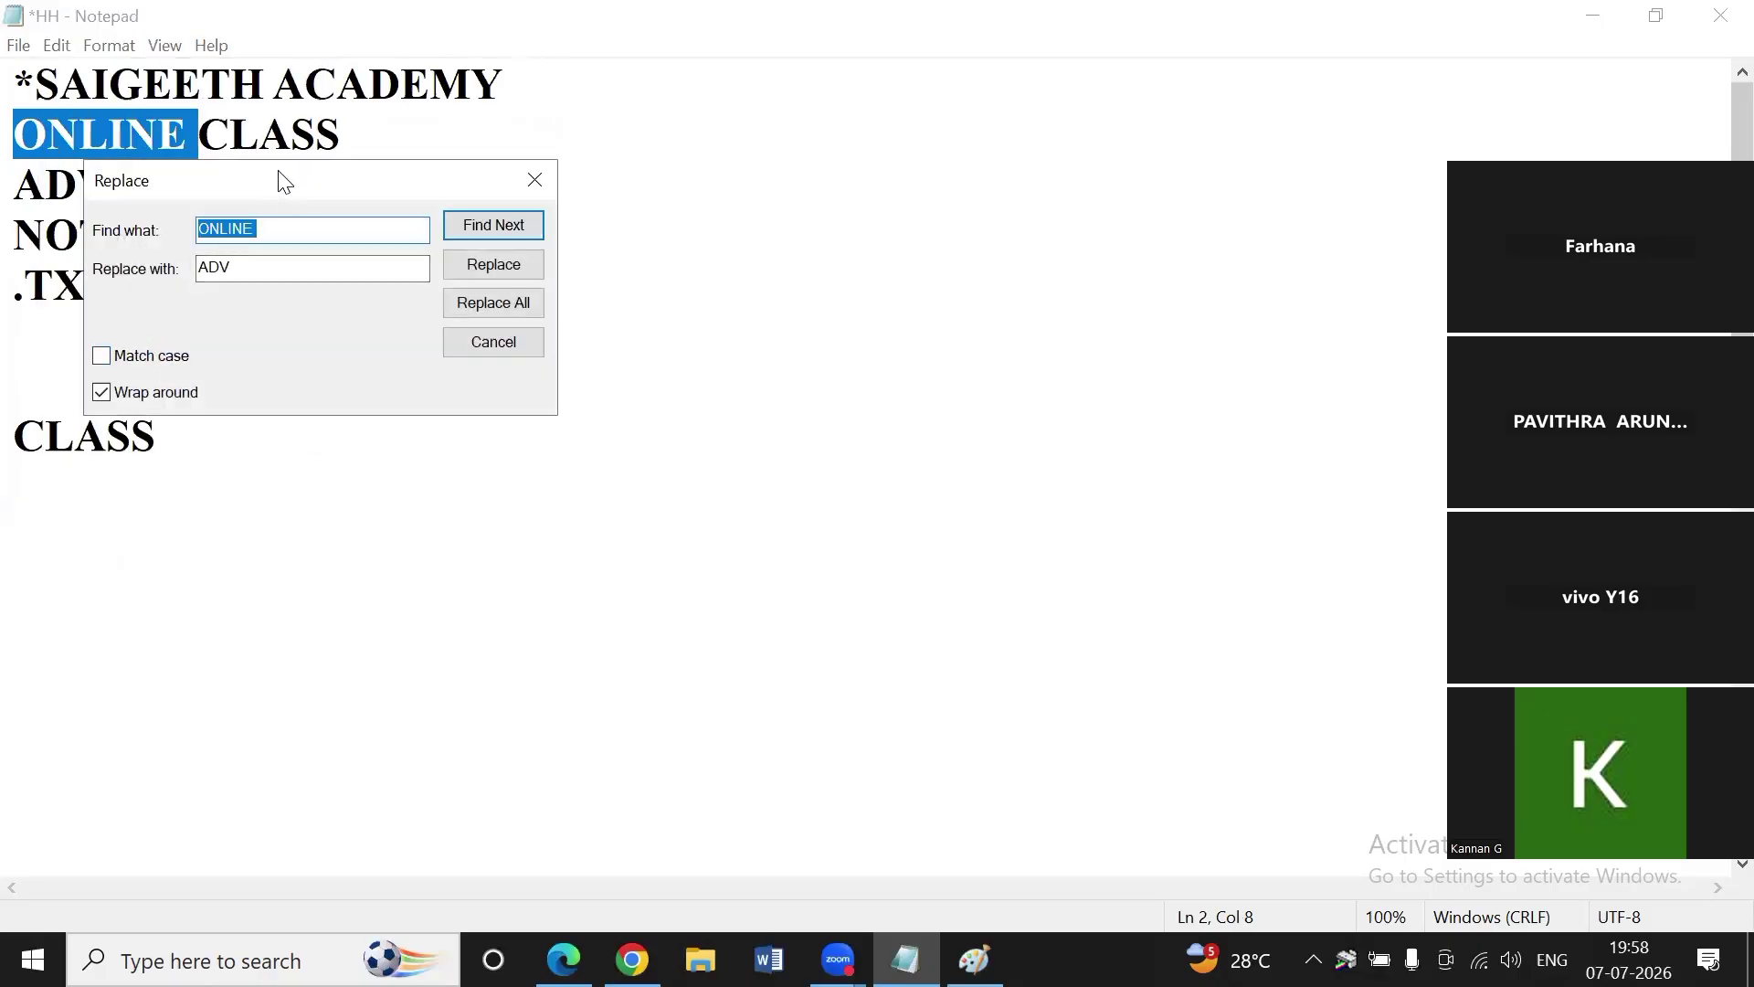
drag(279, 180, 559, 250)
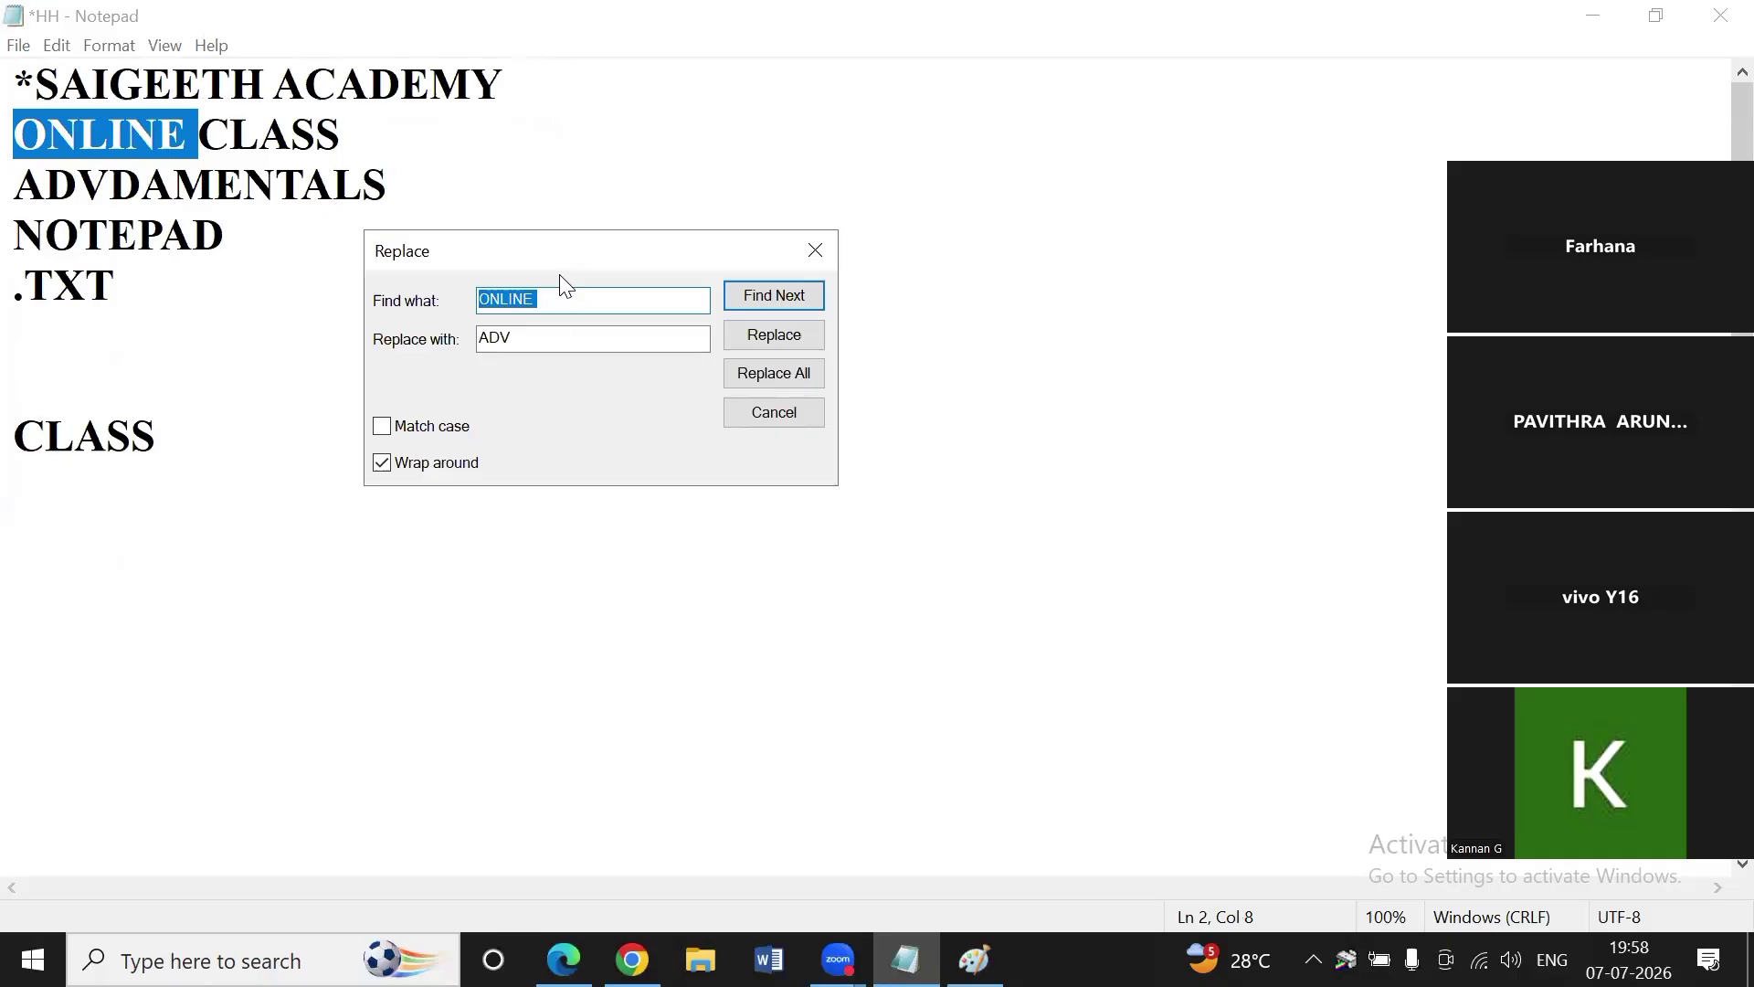
click(533, 342)
key(BackSpace)
key(BackSpace)
key(BackSpace)
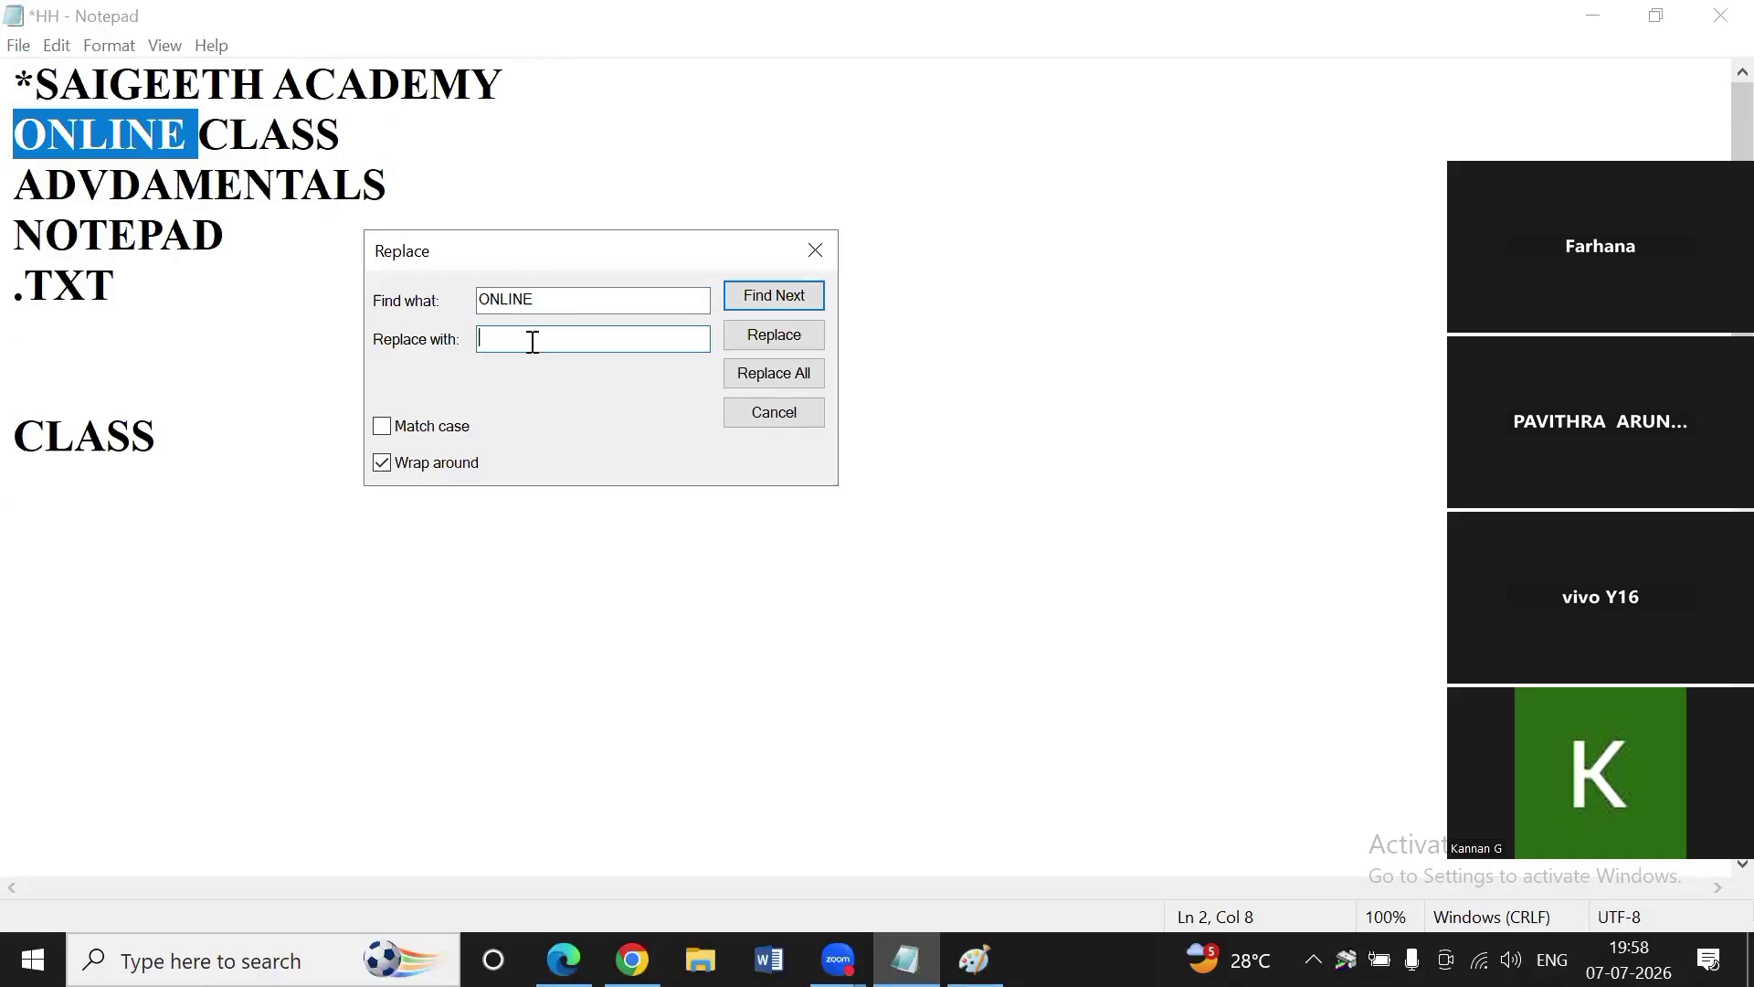
text(OFFLINE)
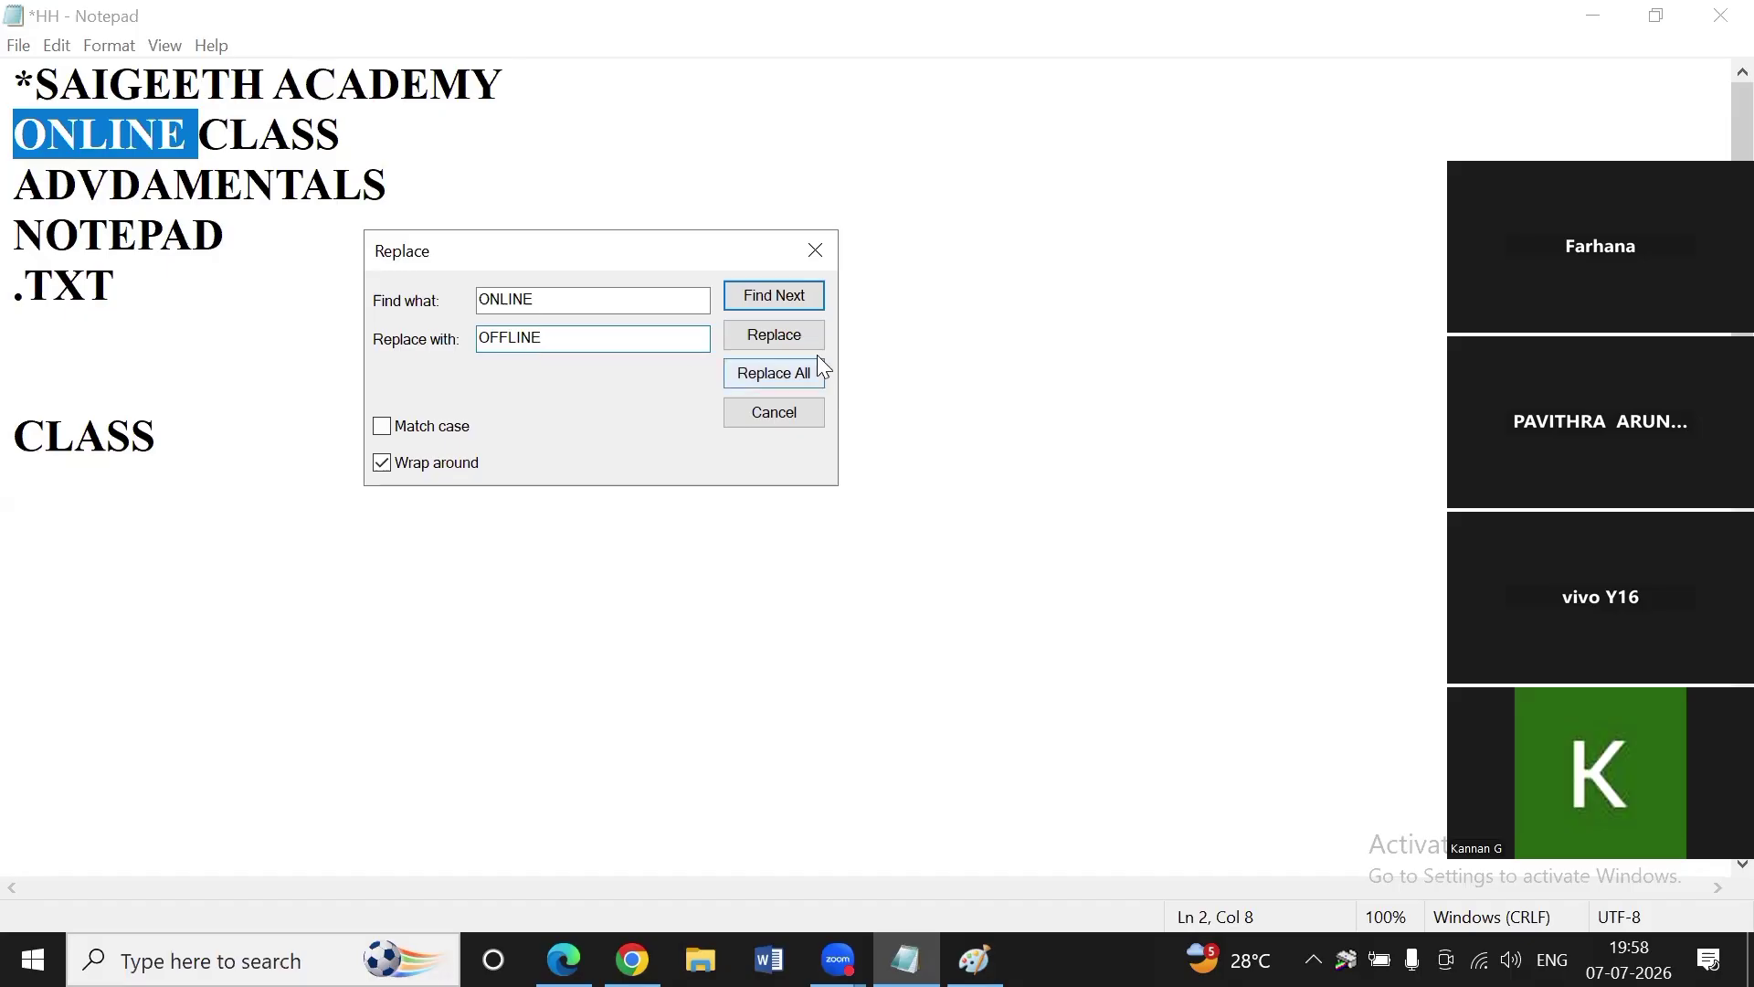
click(791, 339)
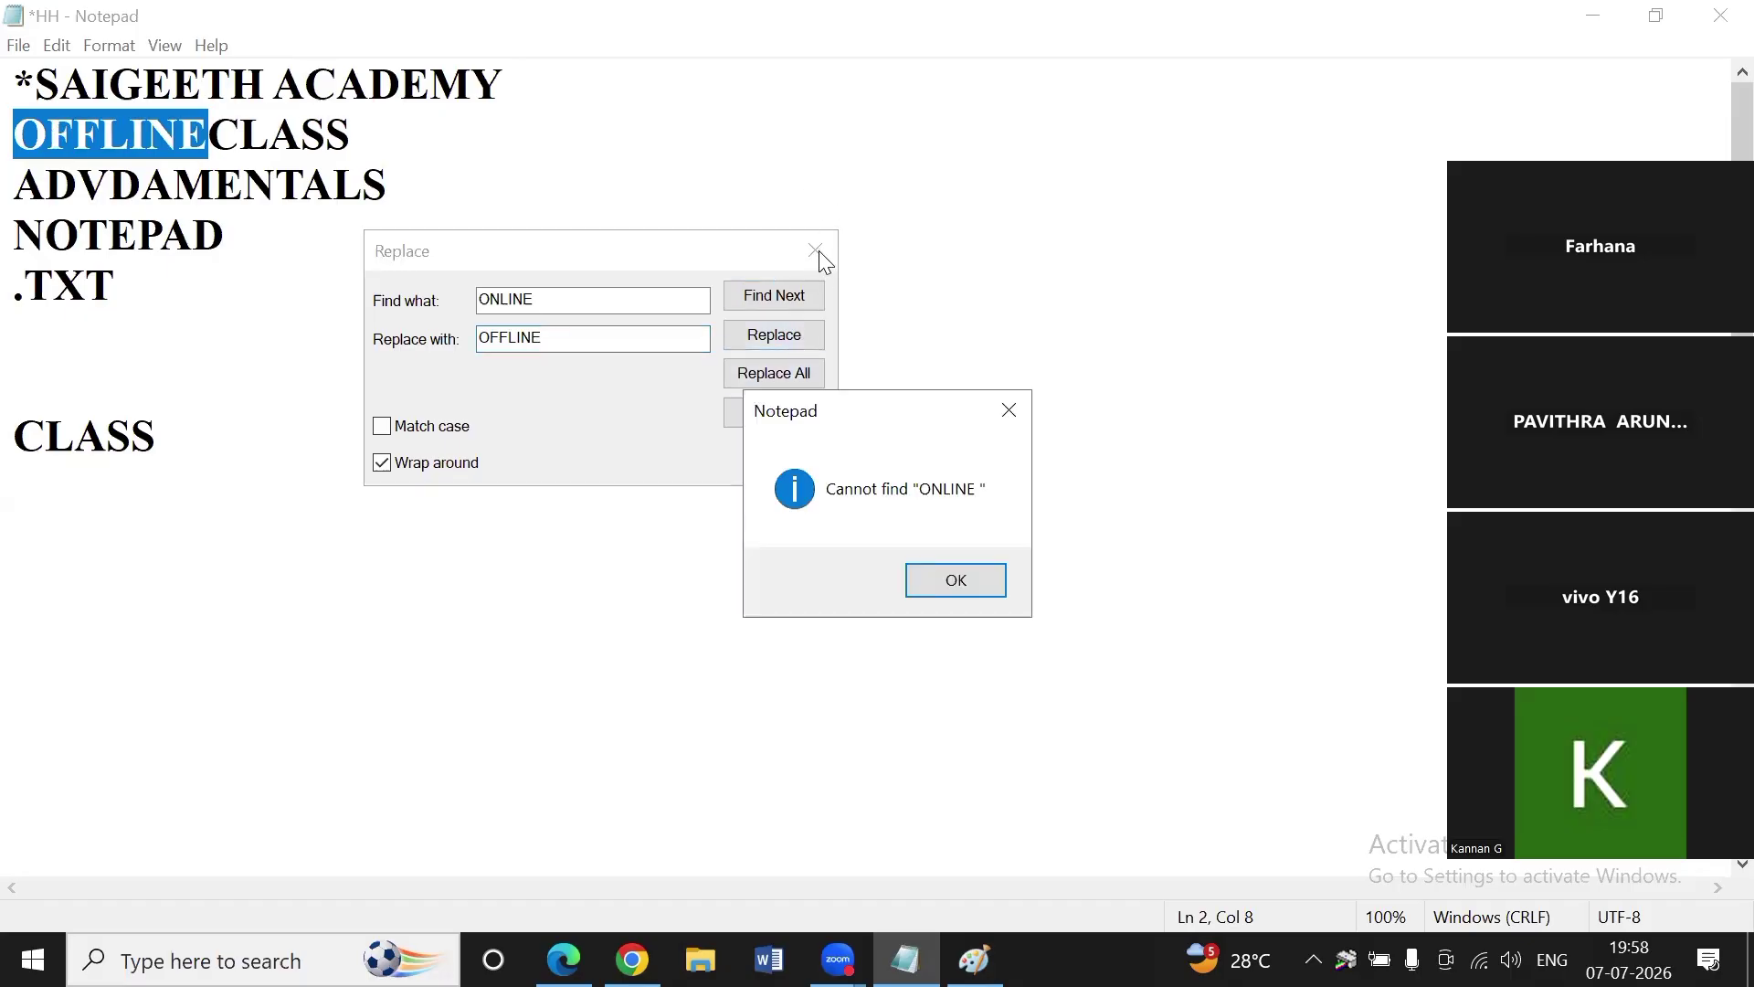
click(1008, 410)
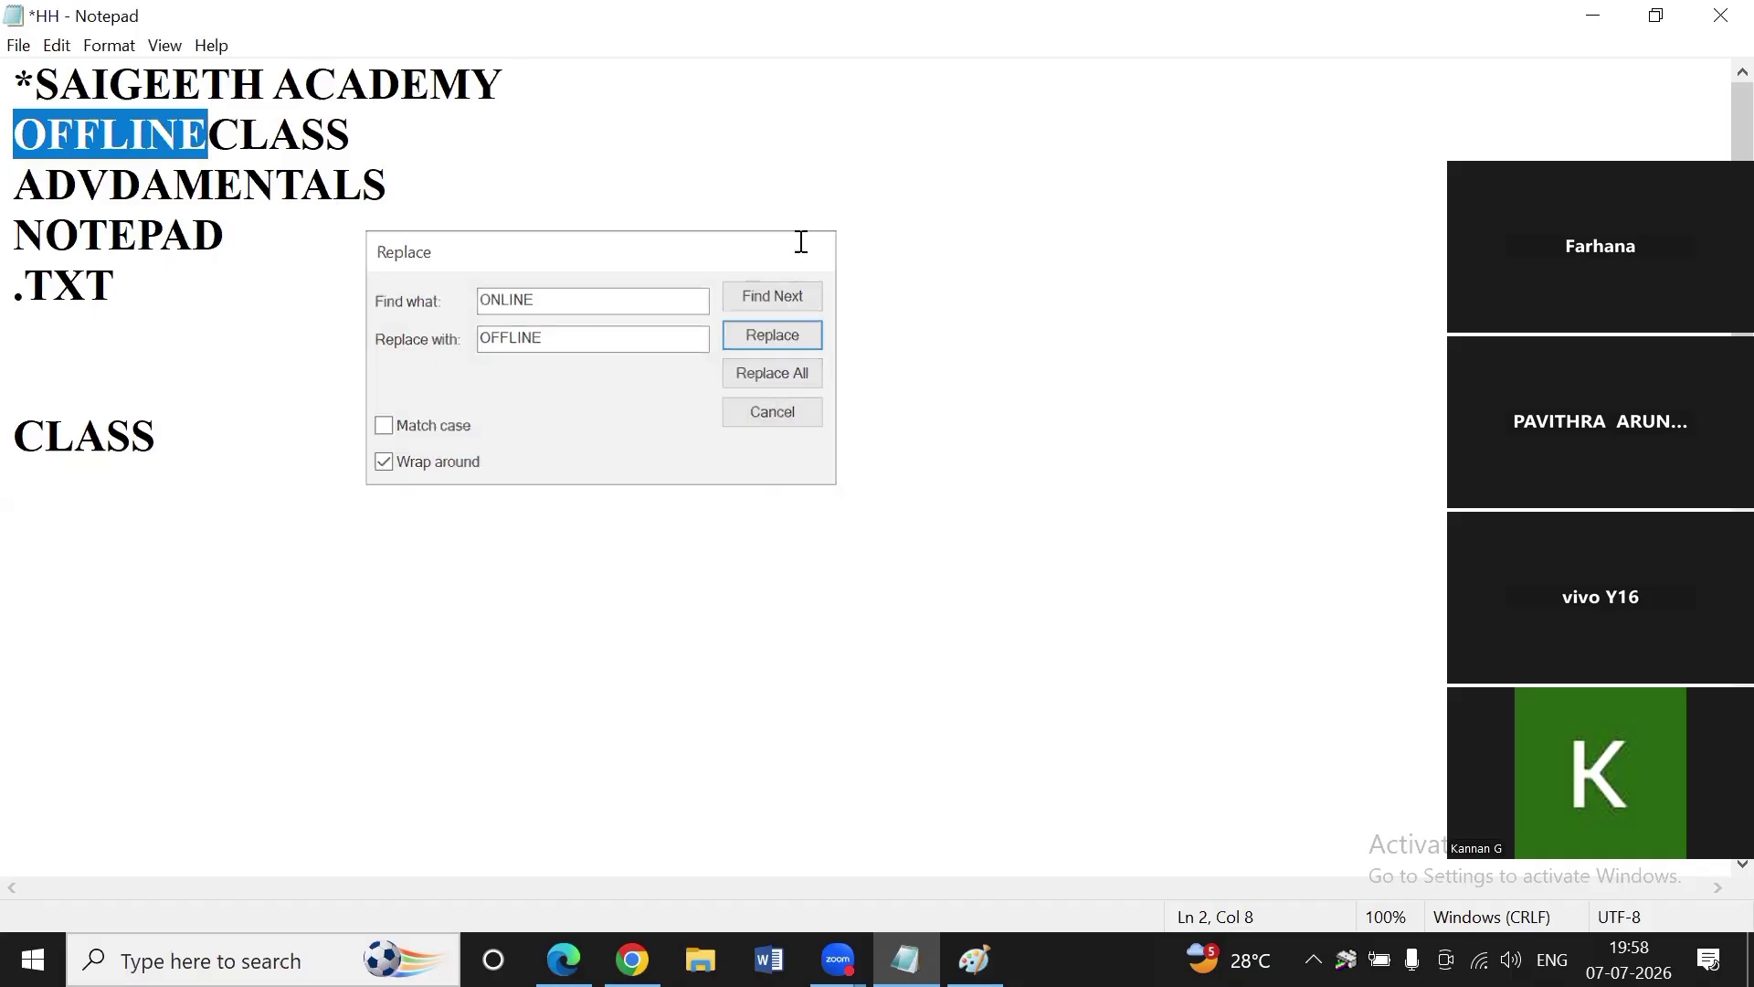
click(801, 245)
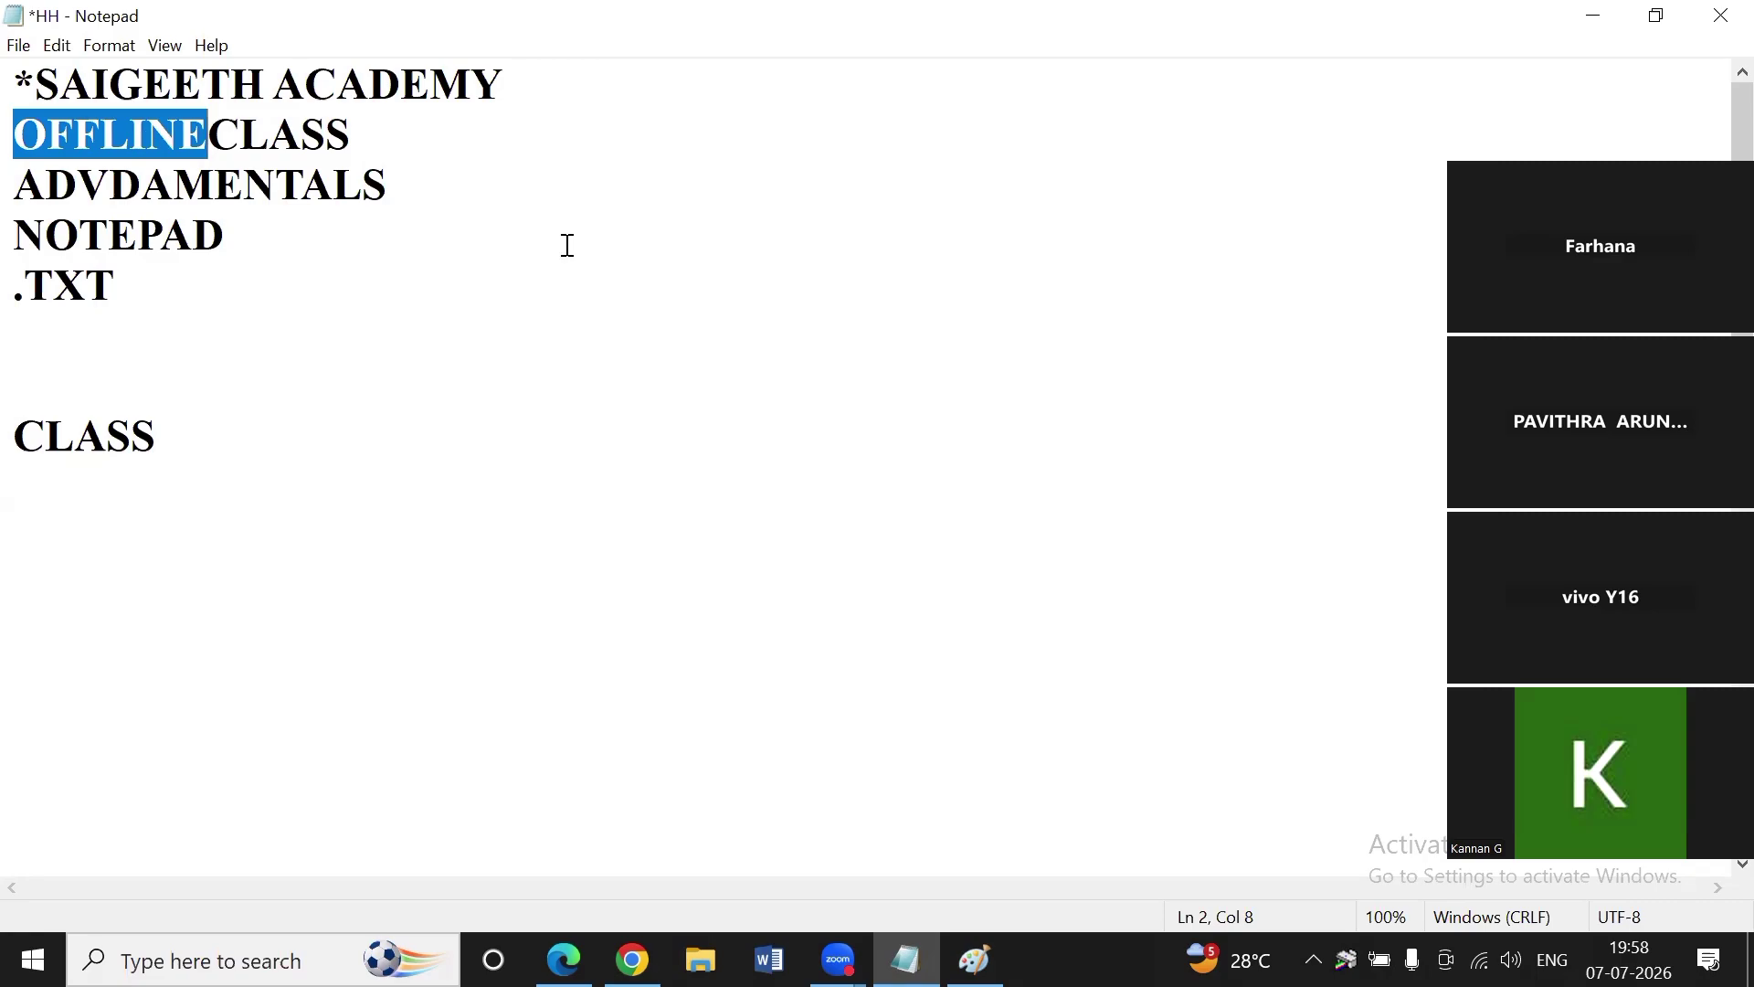
Place the cursor after NOTEPAD on the fourth line and show the available editing commands.
click(303, 235)
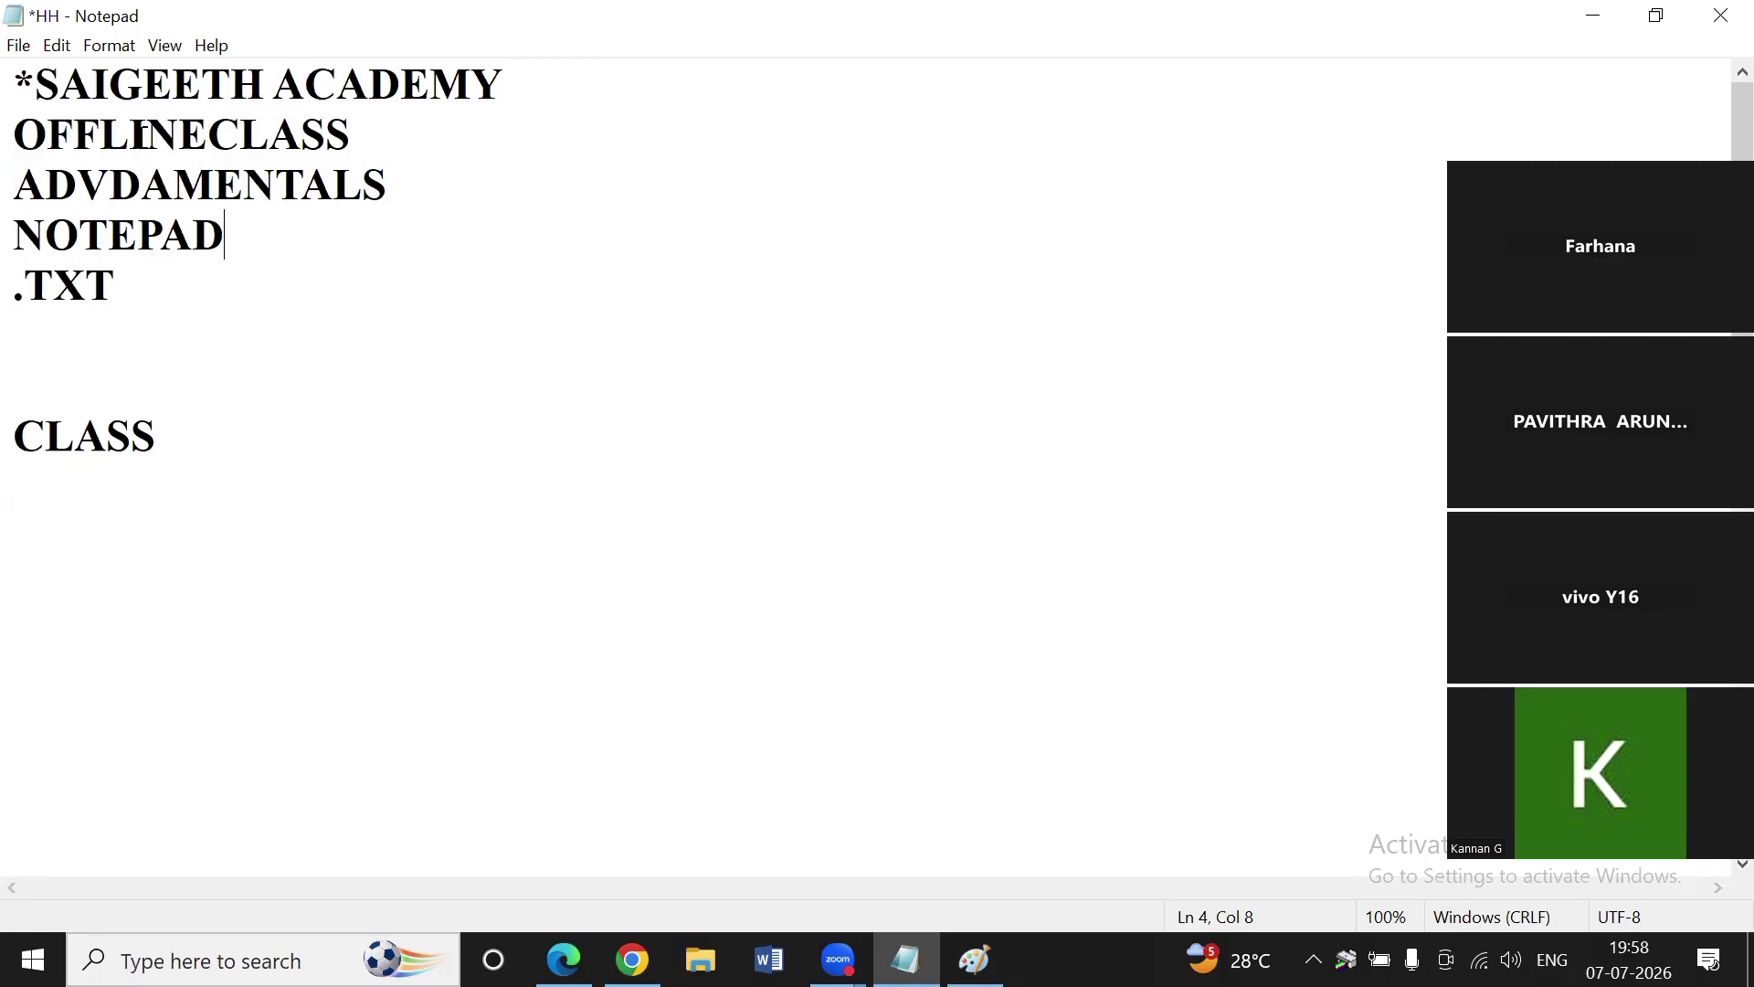
click(45, 50)
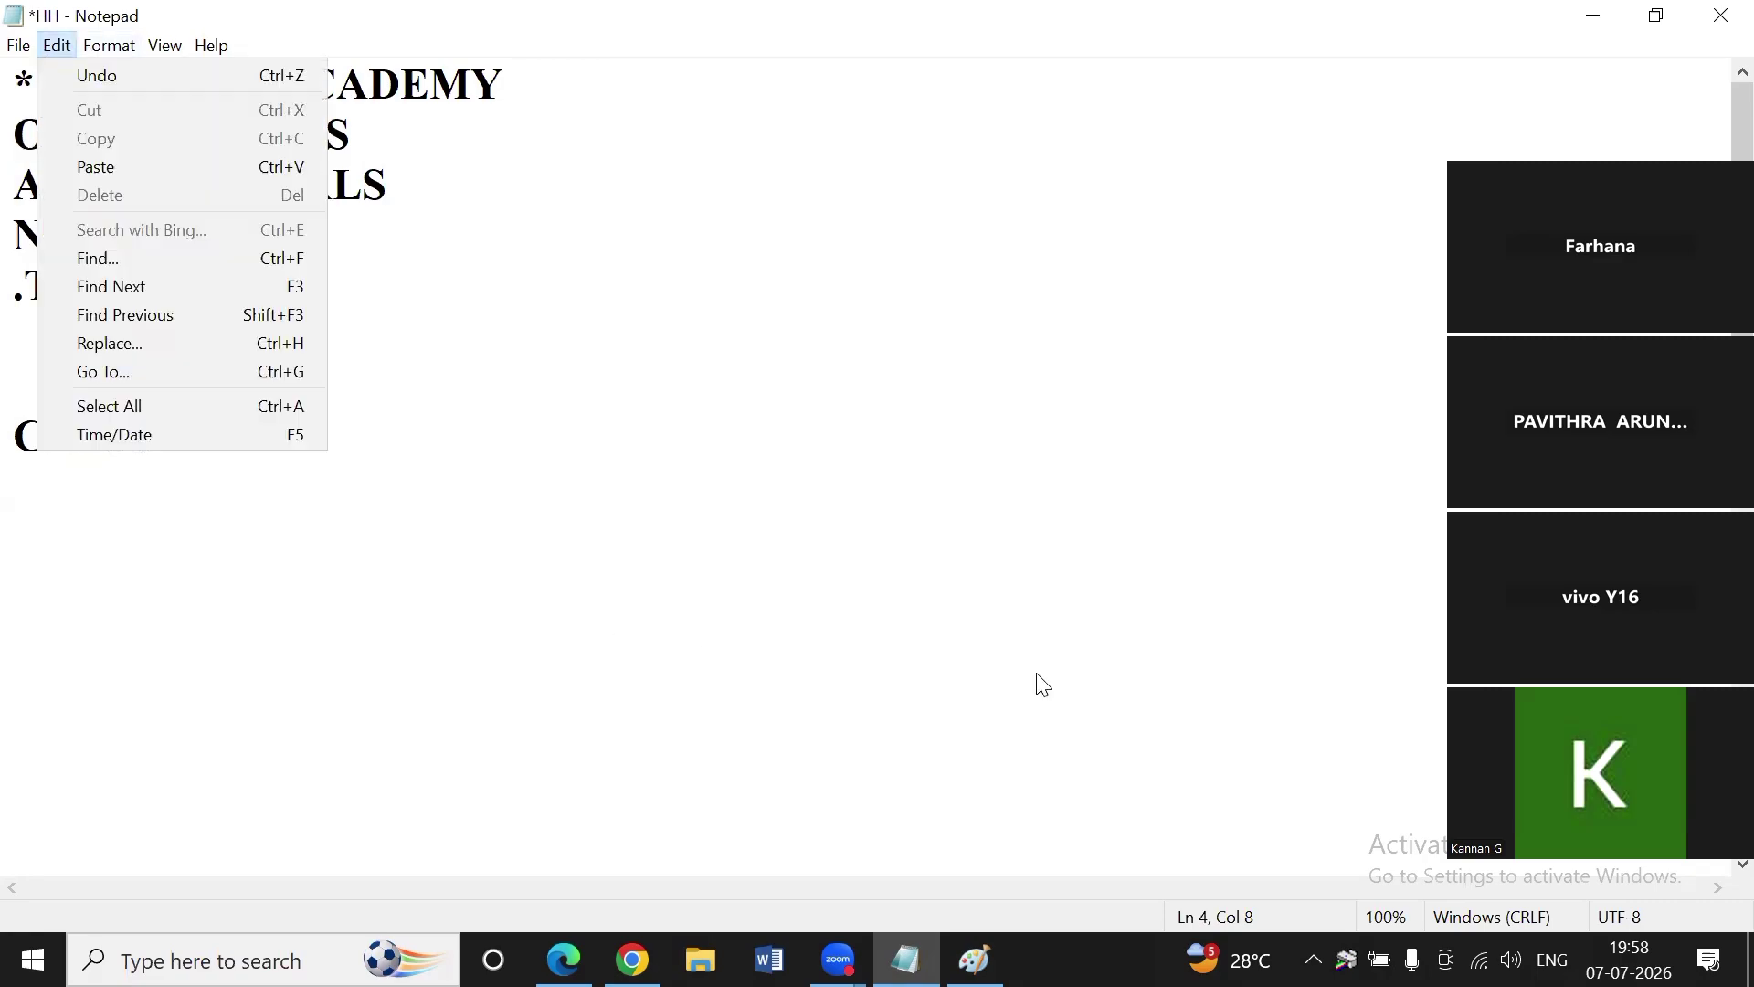